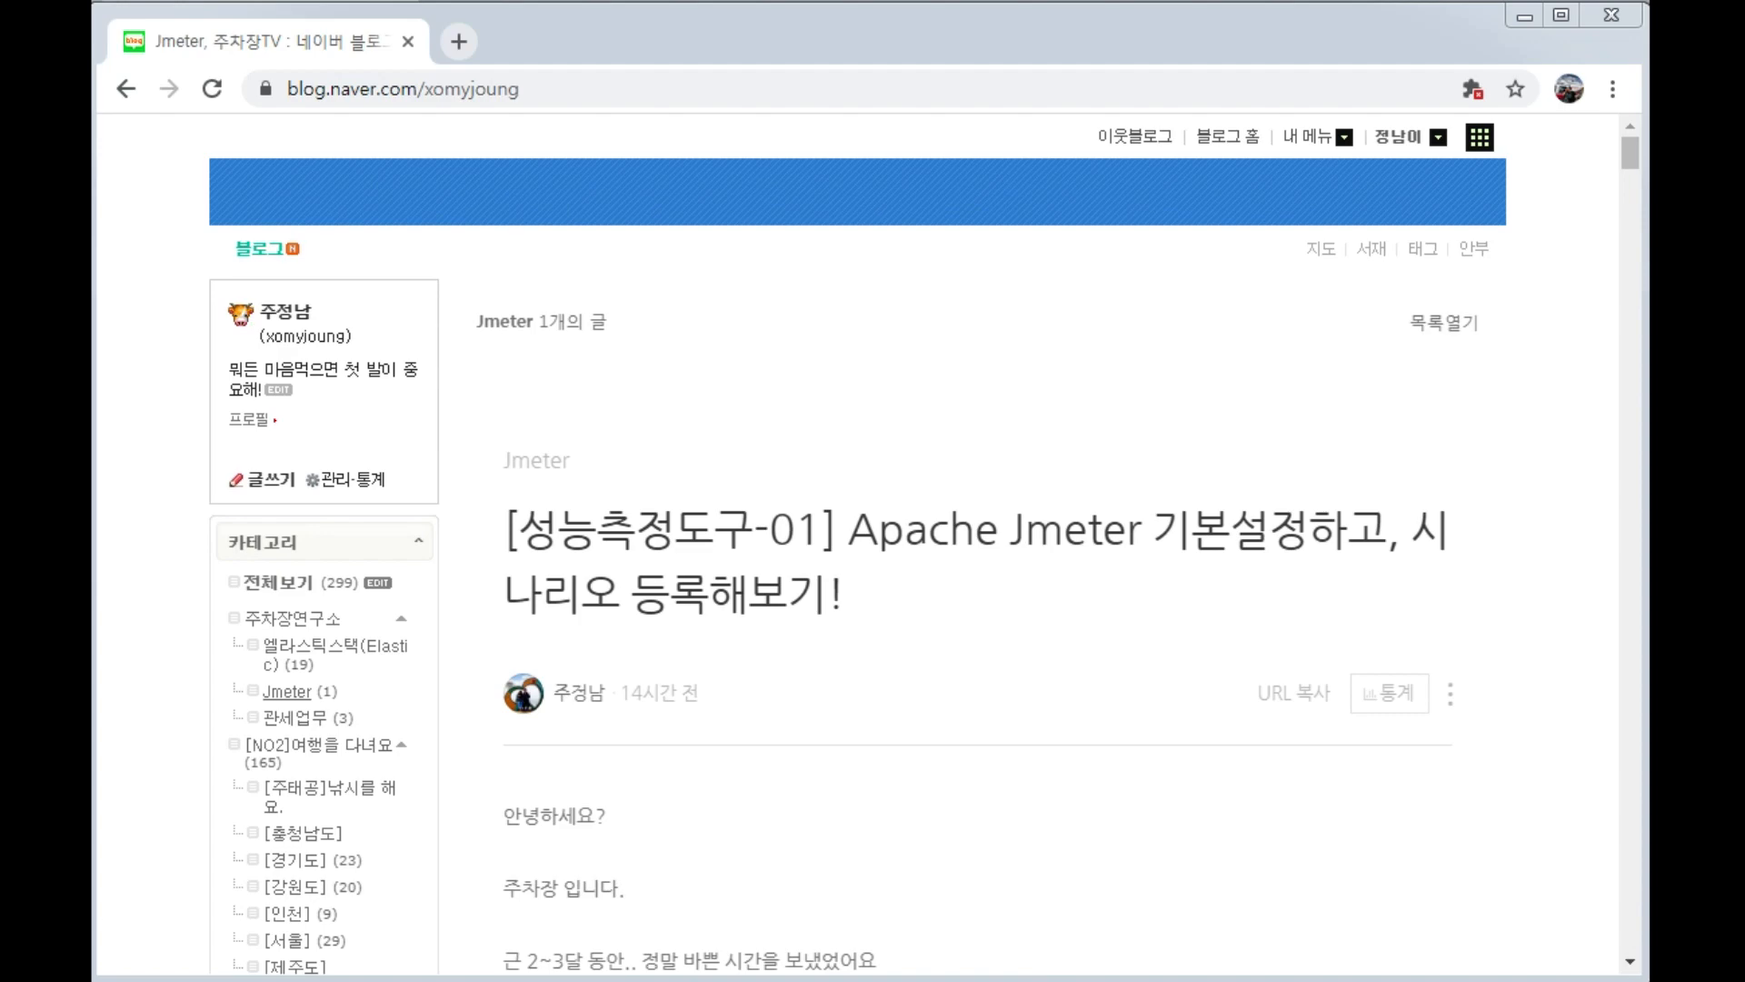
Read the blog post's introduction and its instructions for downloading, installing and starting Apache JMeter from the command console.
left_click(1103, 826)
scroll(1104, 831, "down", 2)
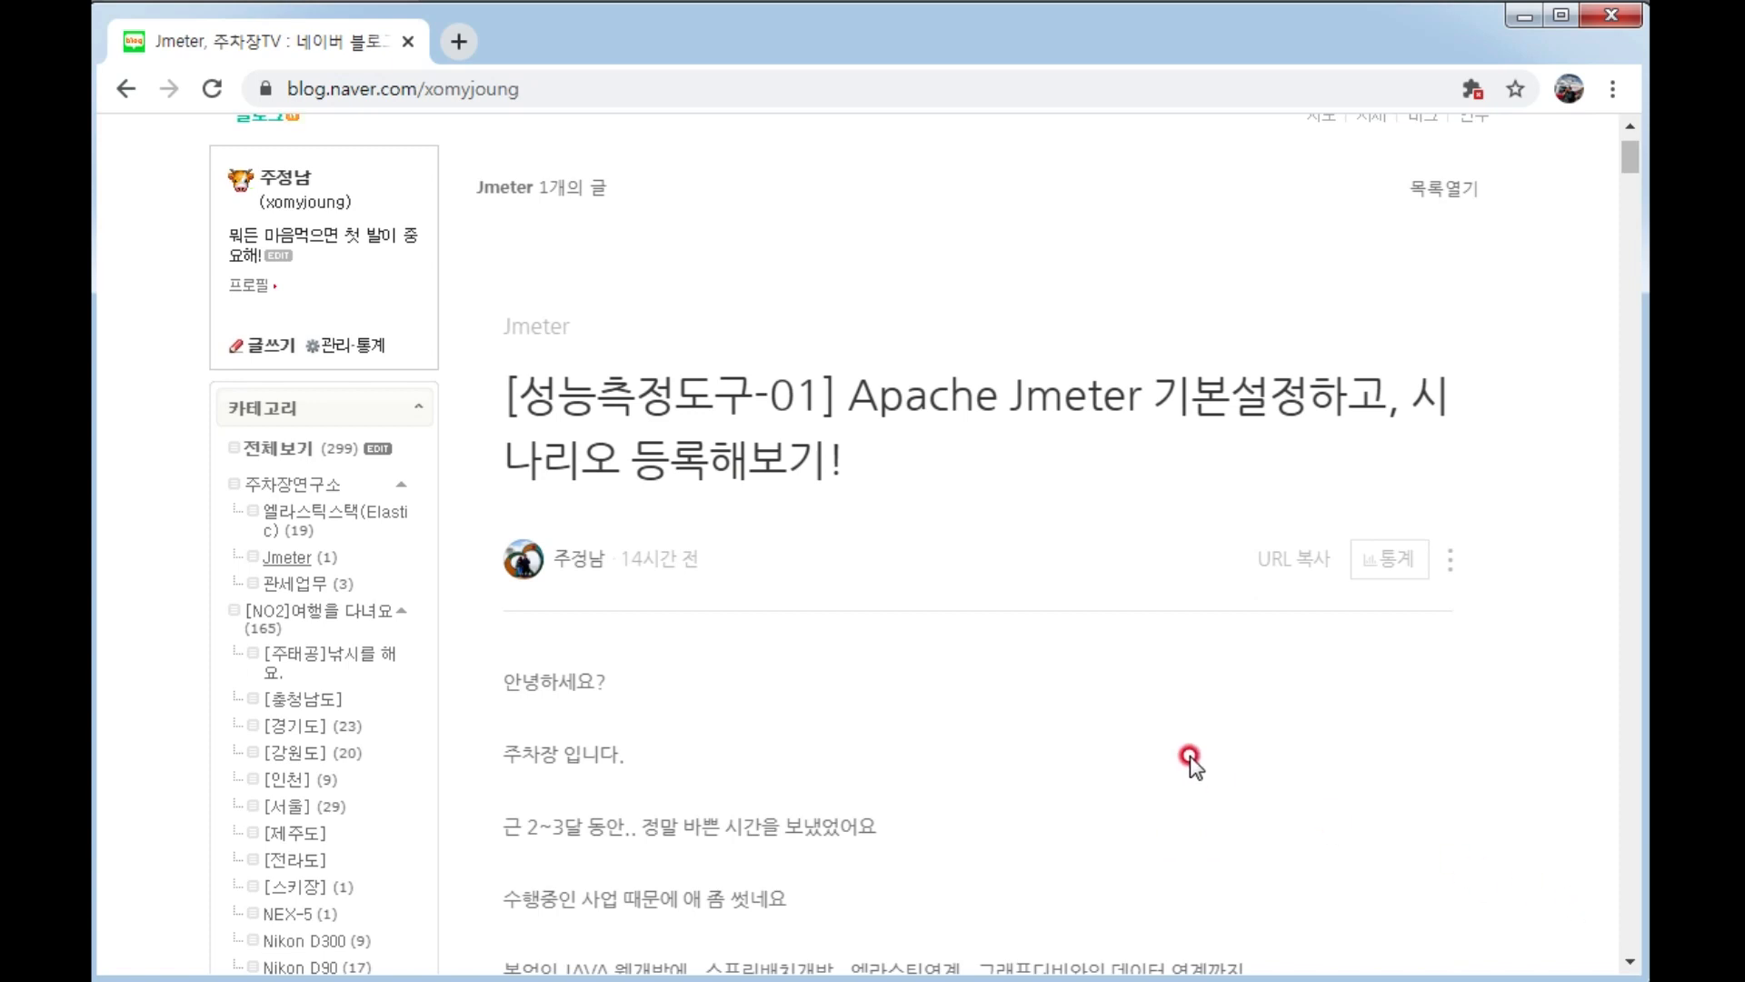
scroll(1127, 763, "down", 2)
scroll(943, 604, "up", 2)
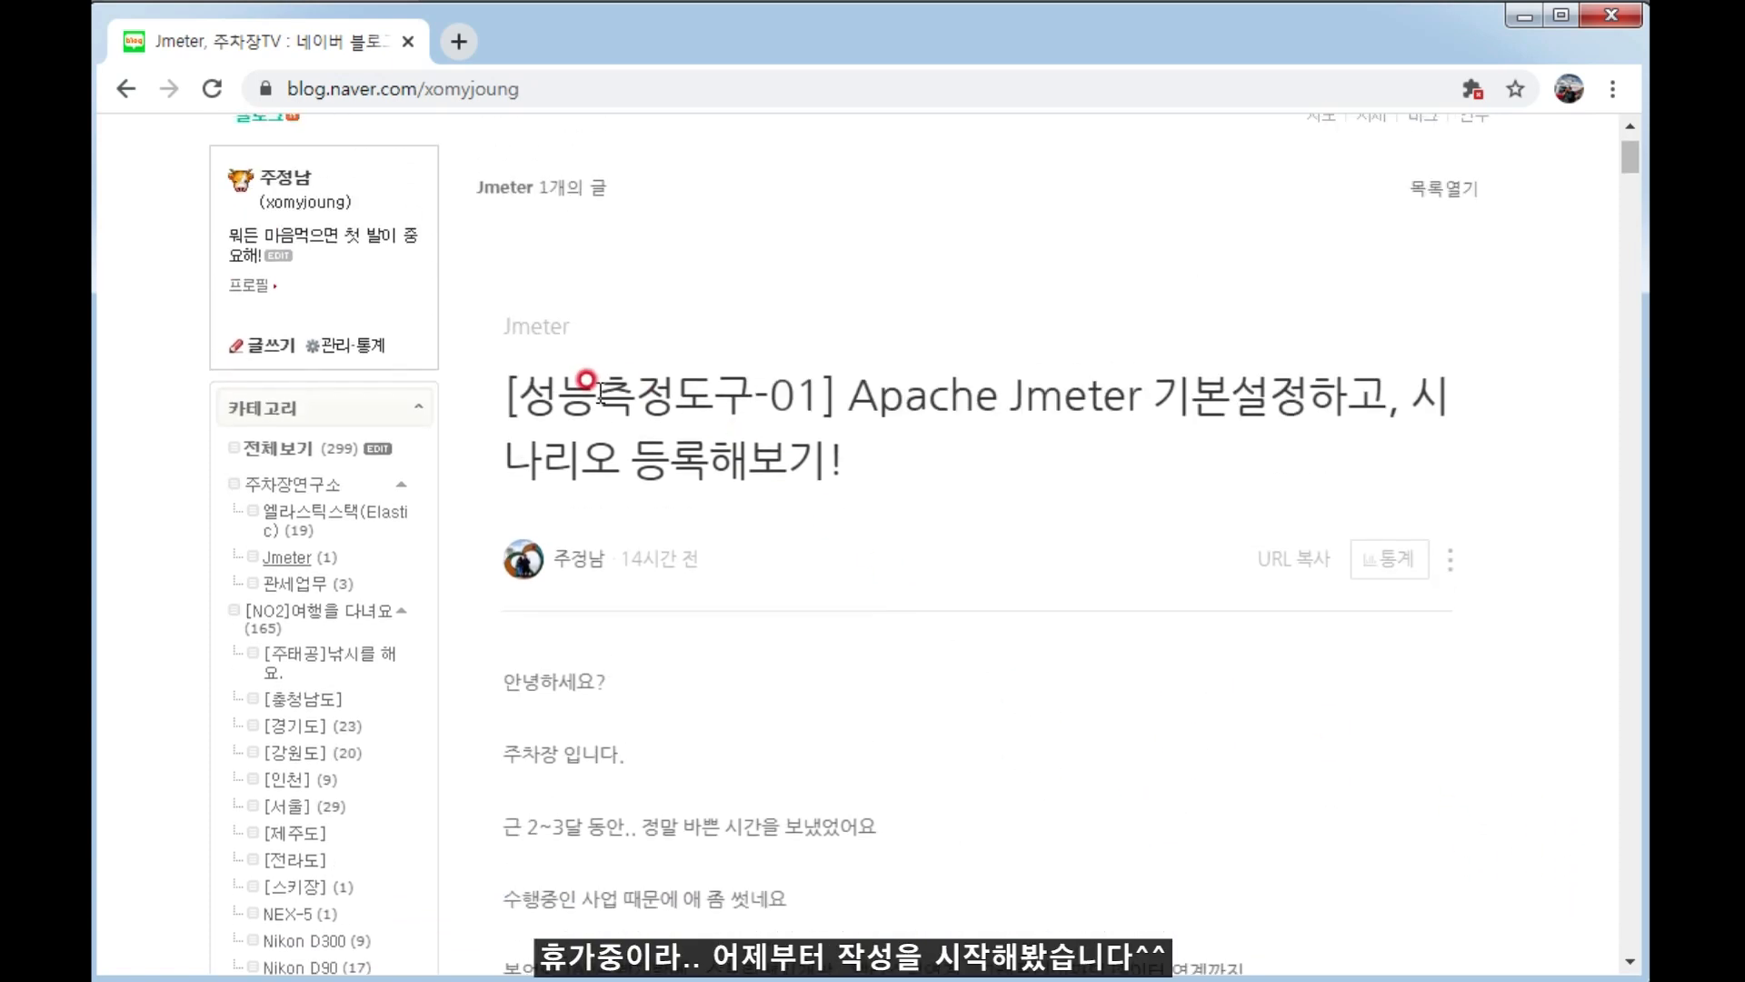
left_click_drag(519, 393, 1147, 393)
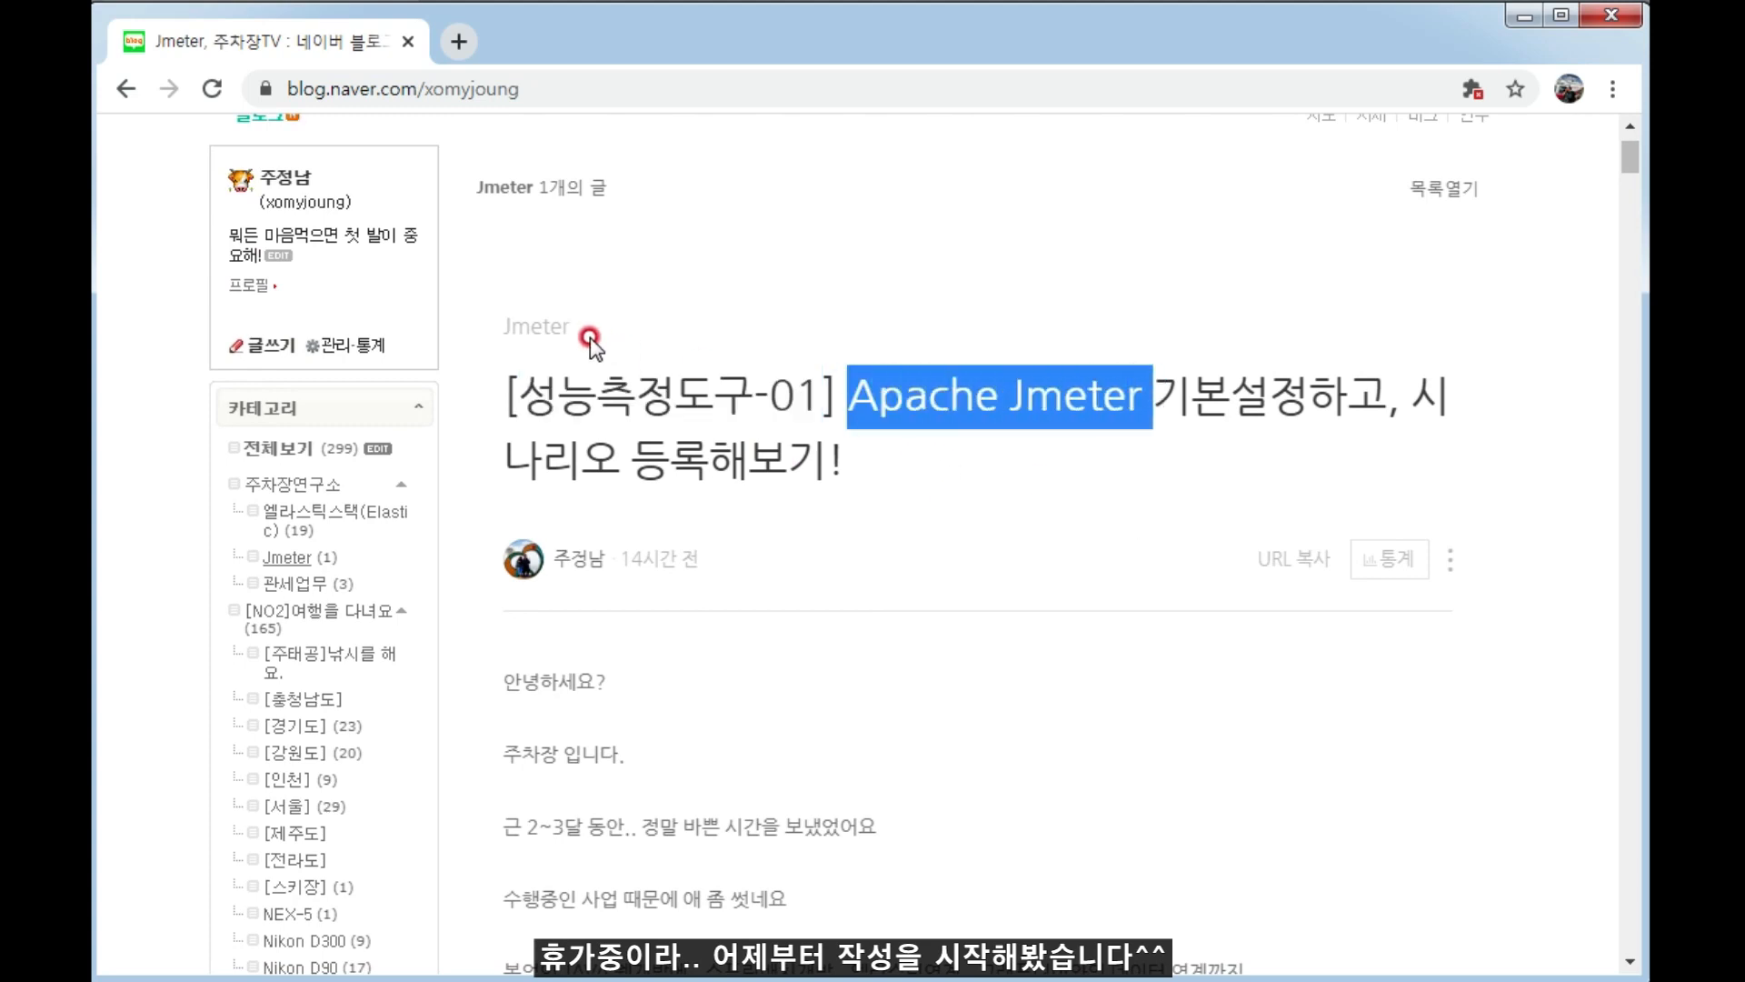
left_click_drag(520, 393, 790, 341)
scroll(908, 398, "down", 2)
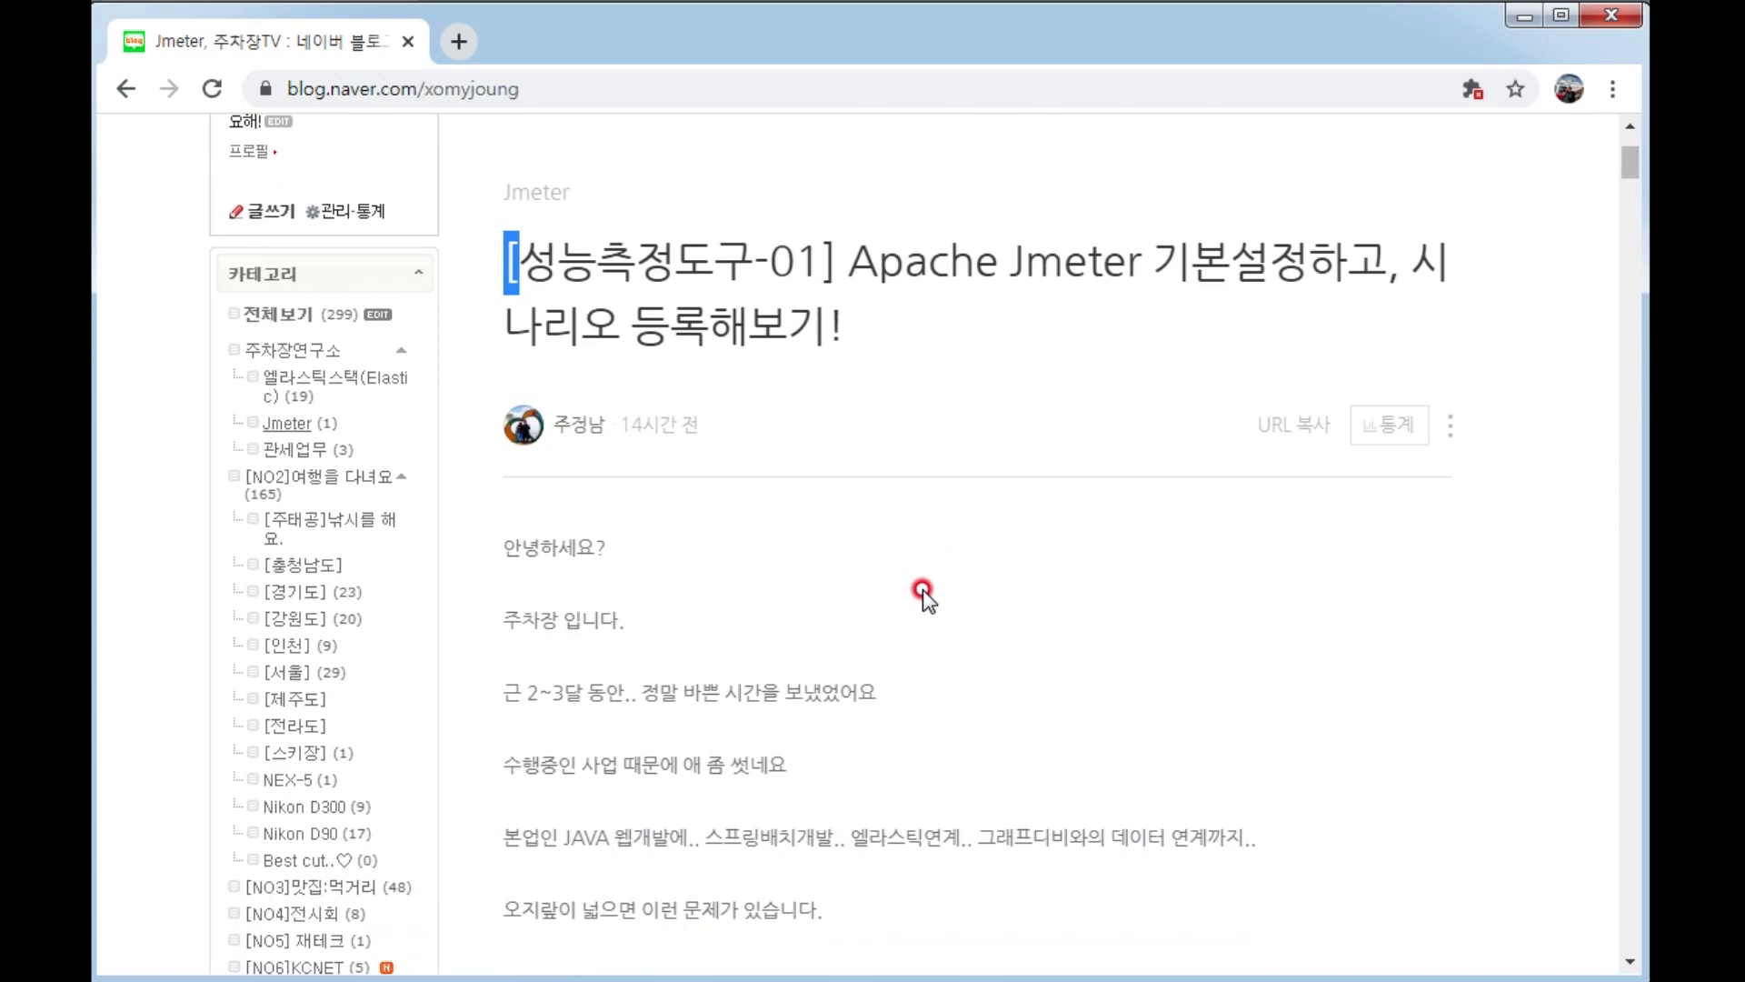
scroll(923, 589, "down", 10)
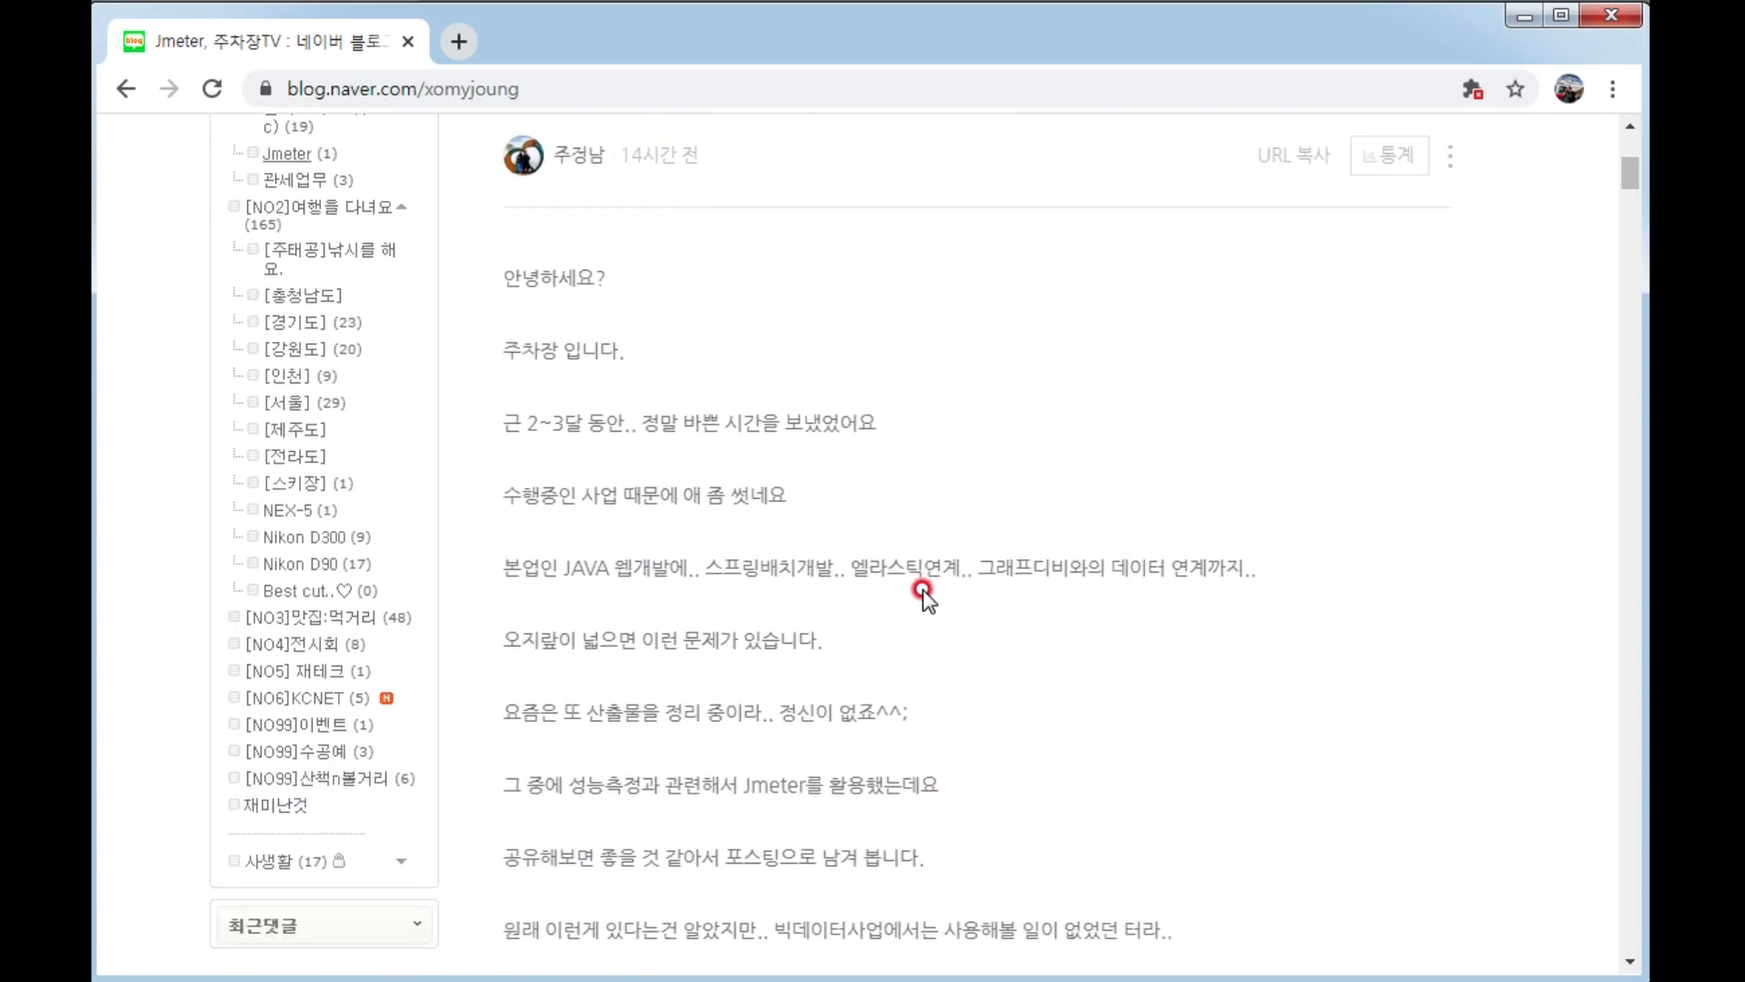
scroll(920, 713, "down", 6)
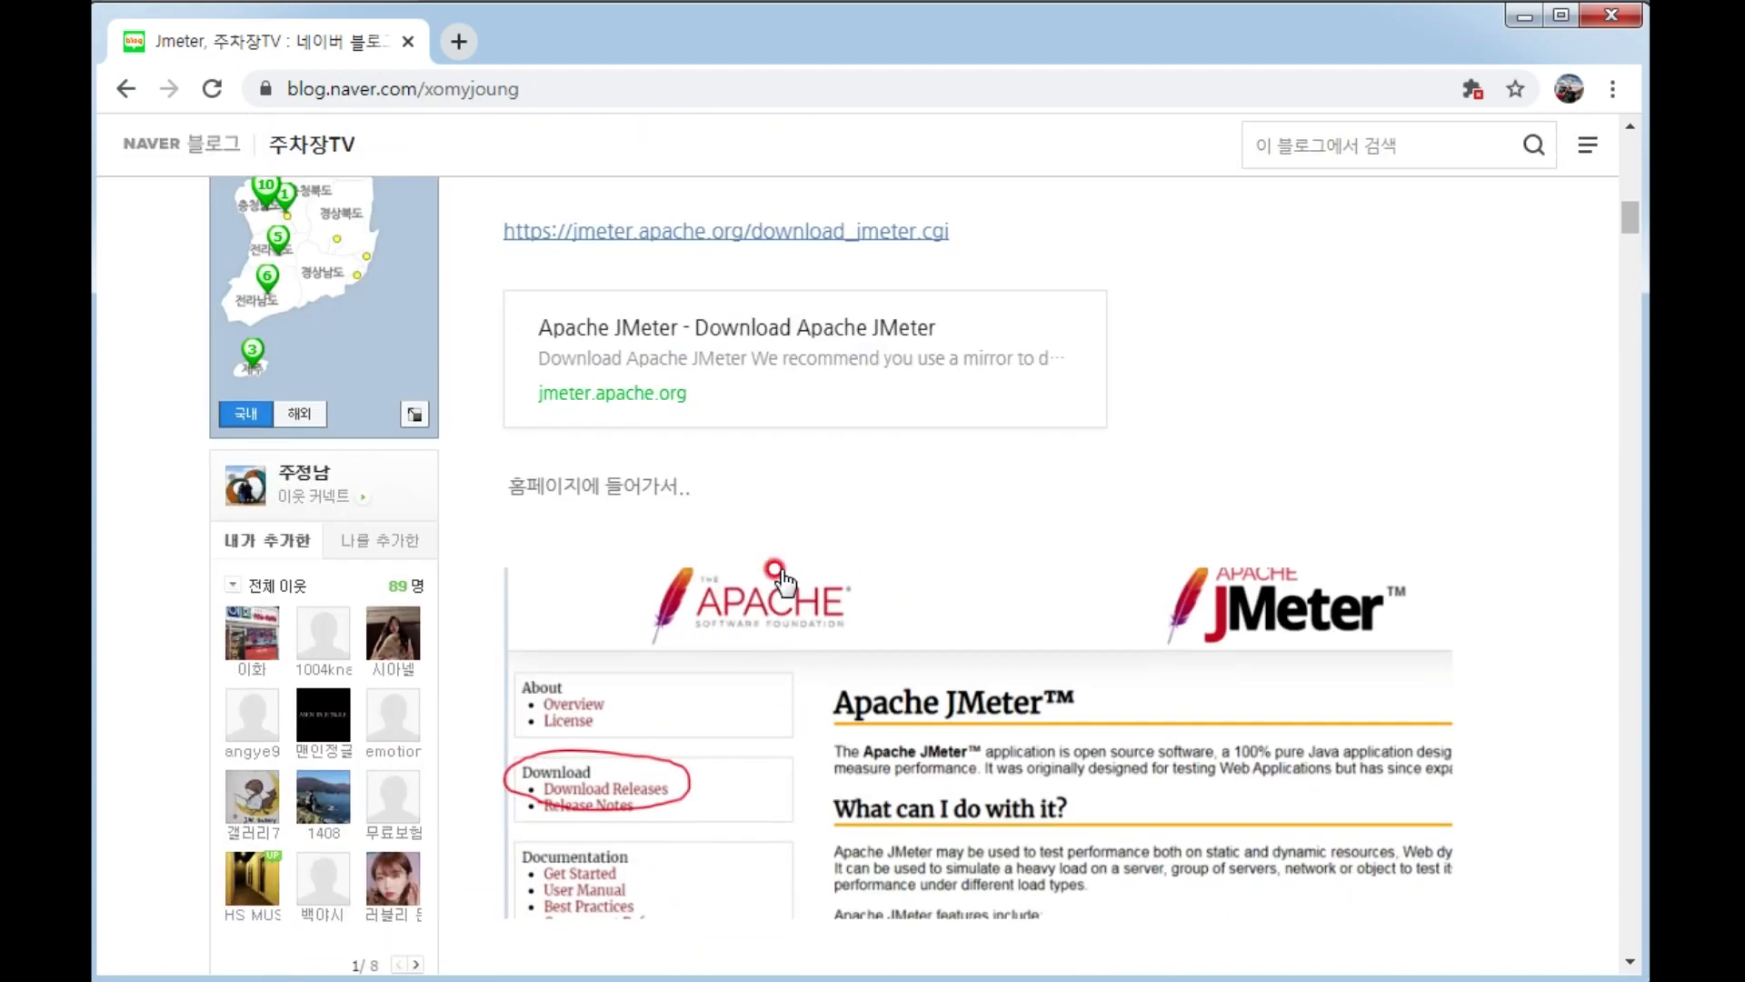
scroll(889, 717, "down", 3)
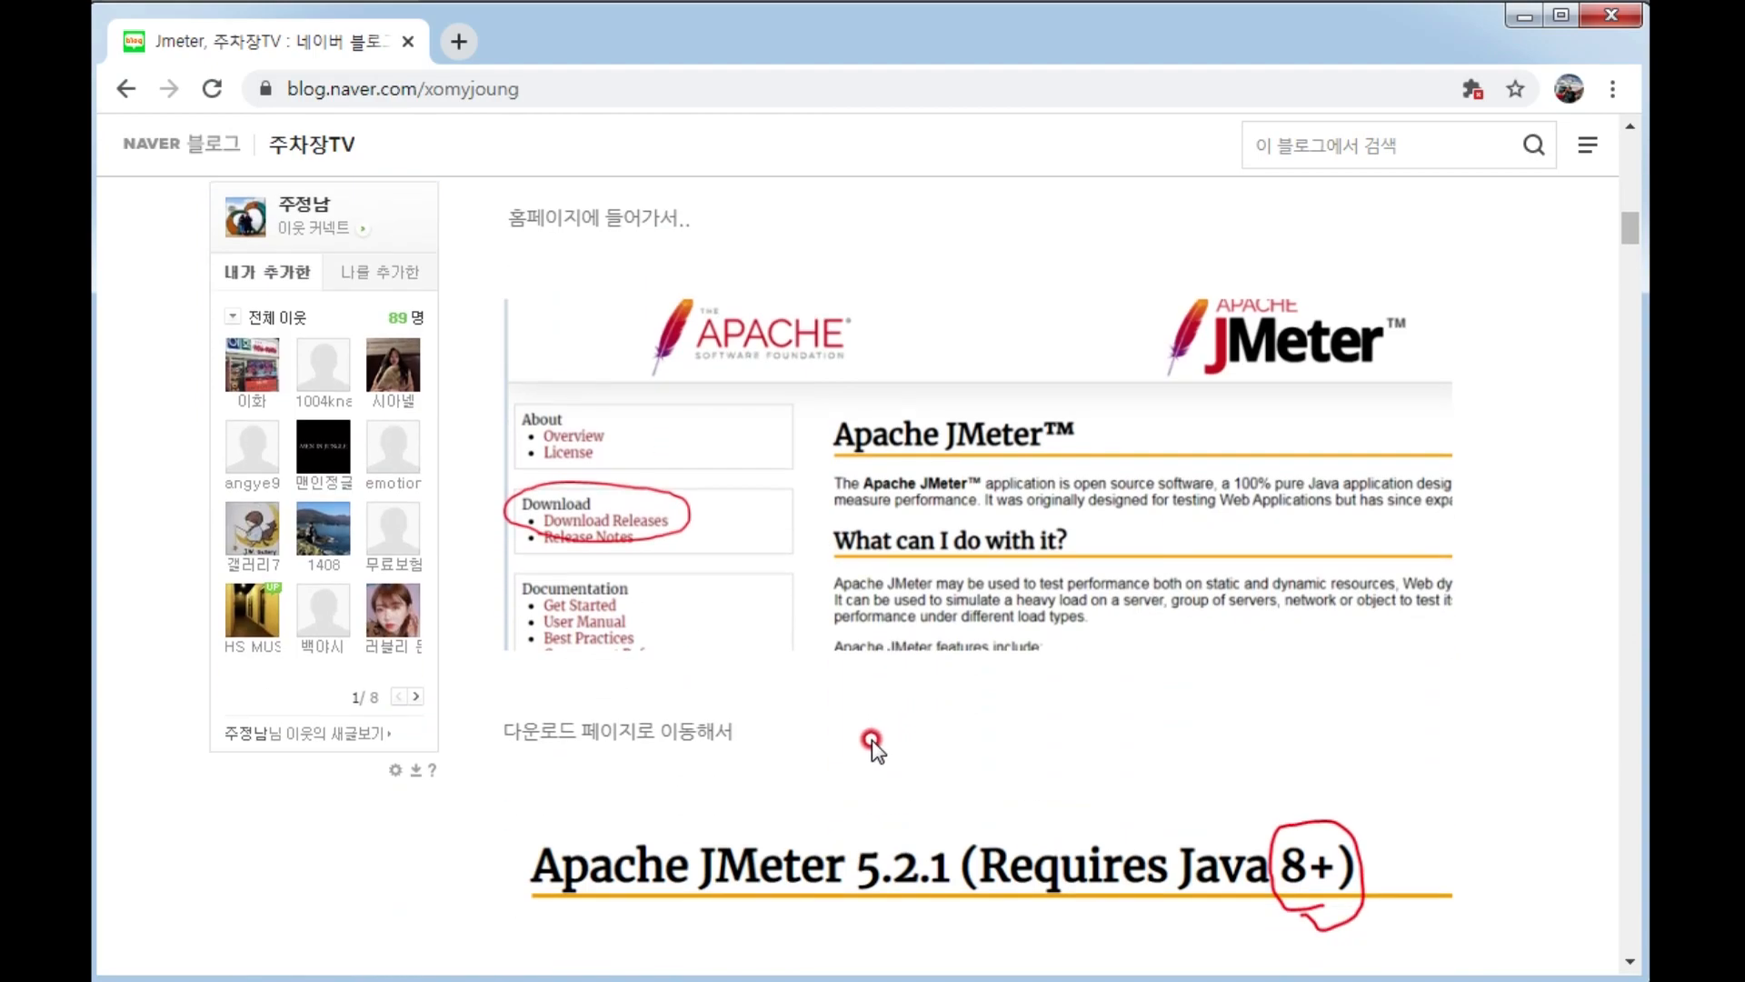
scroll(929, 723, "down", 4)
scroll(947, 731, "down", 10)
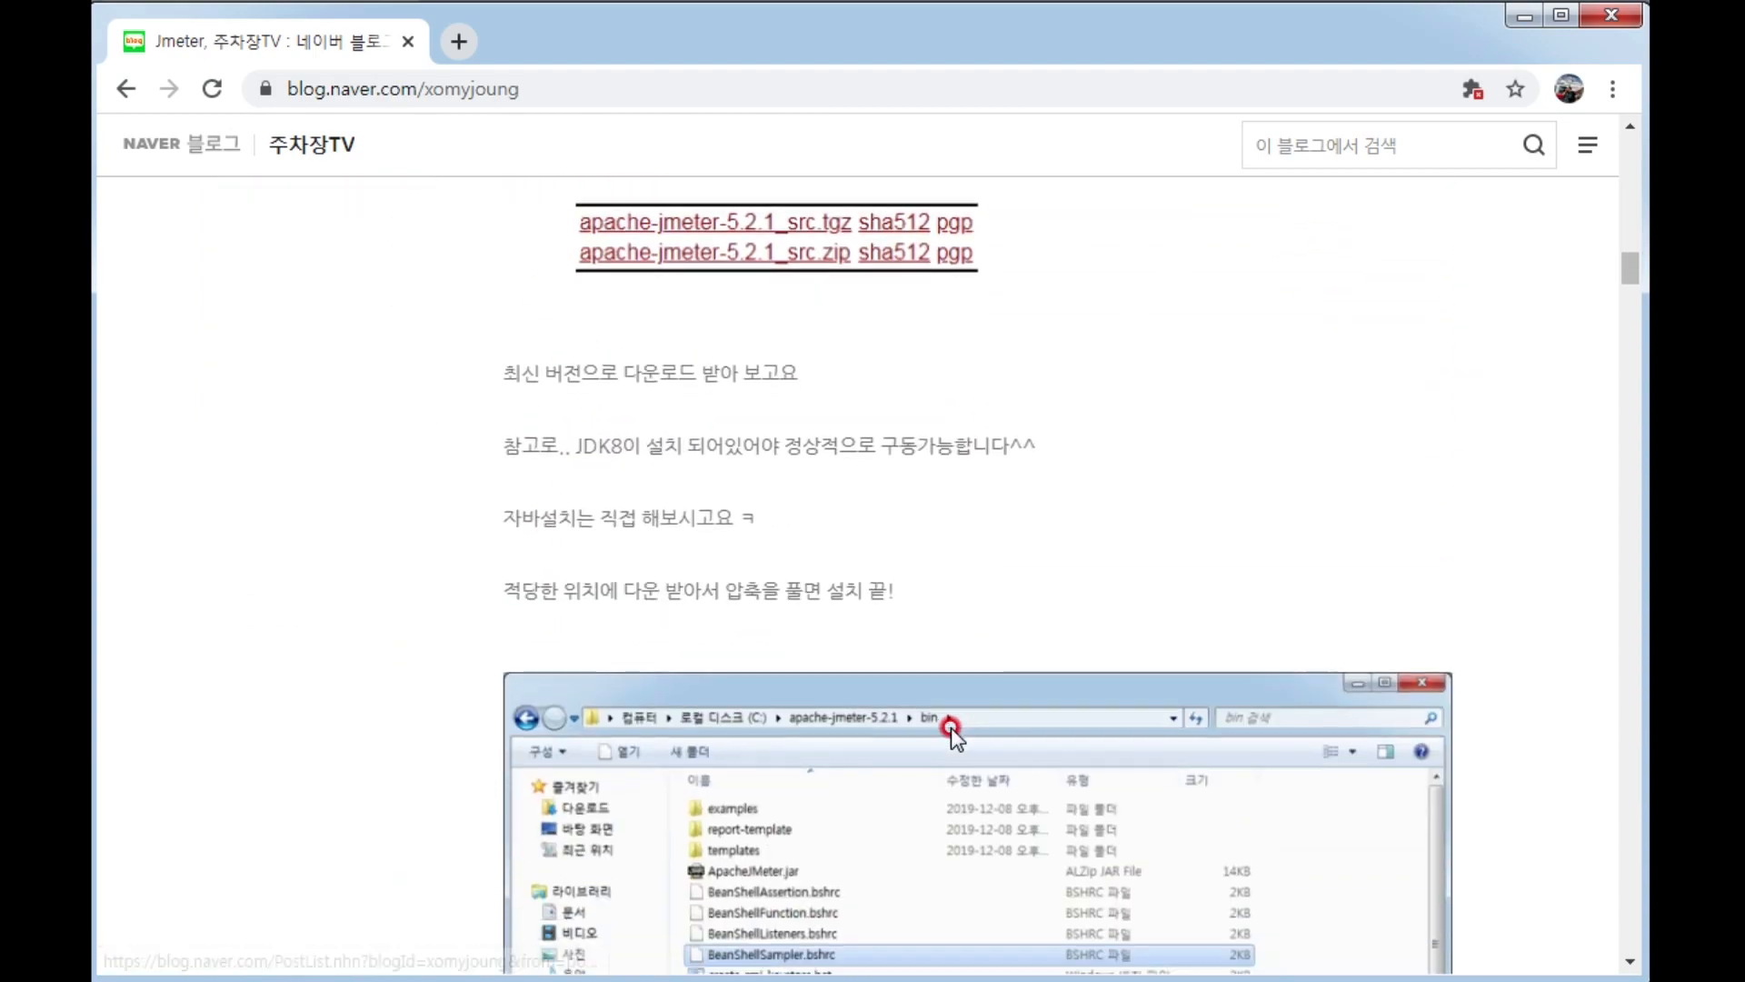
scroll(902, 555, "down", 13)
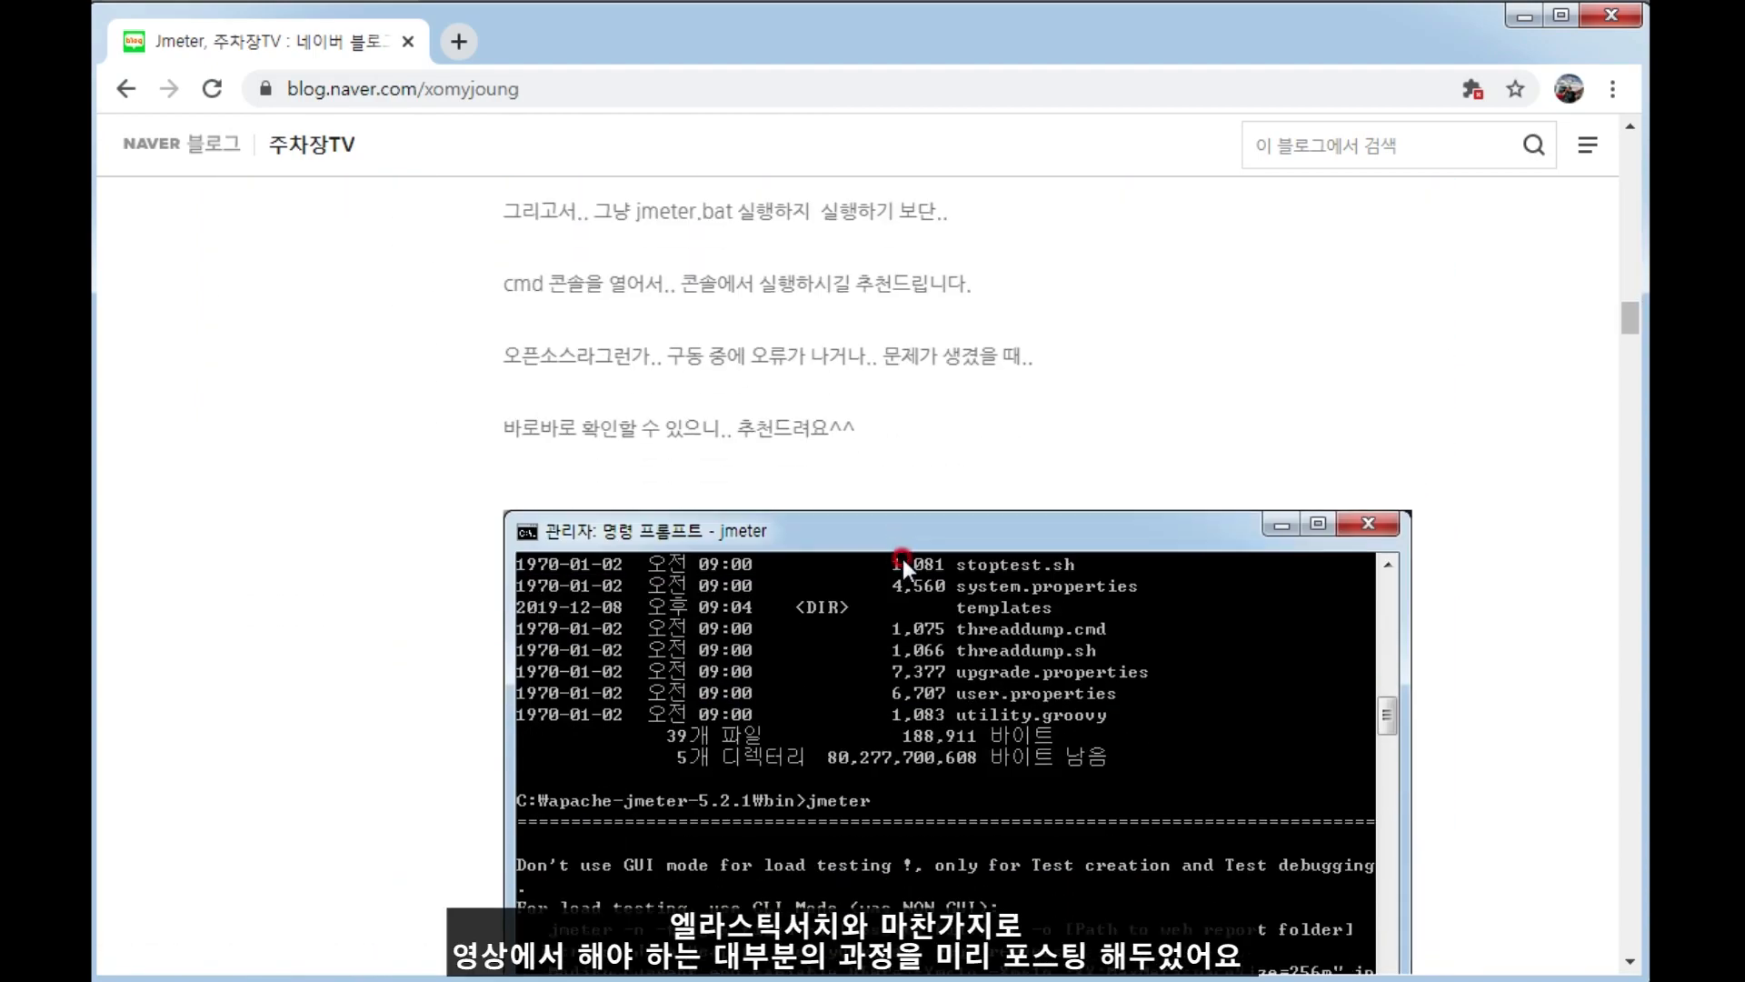
scroll(690, 345, "down", 20)
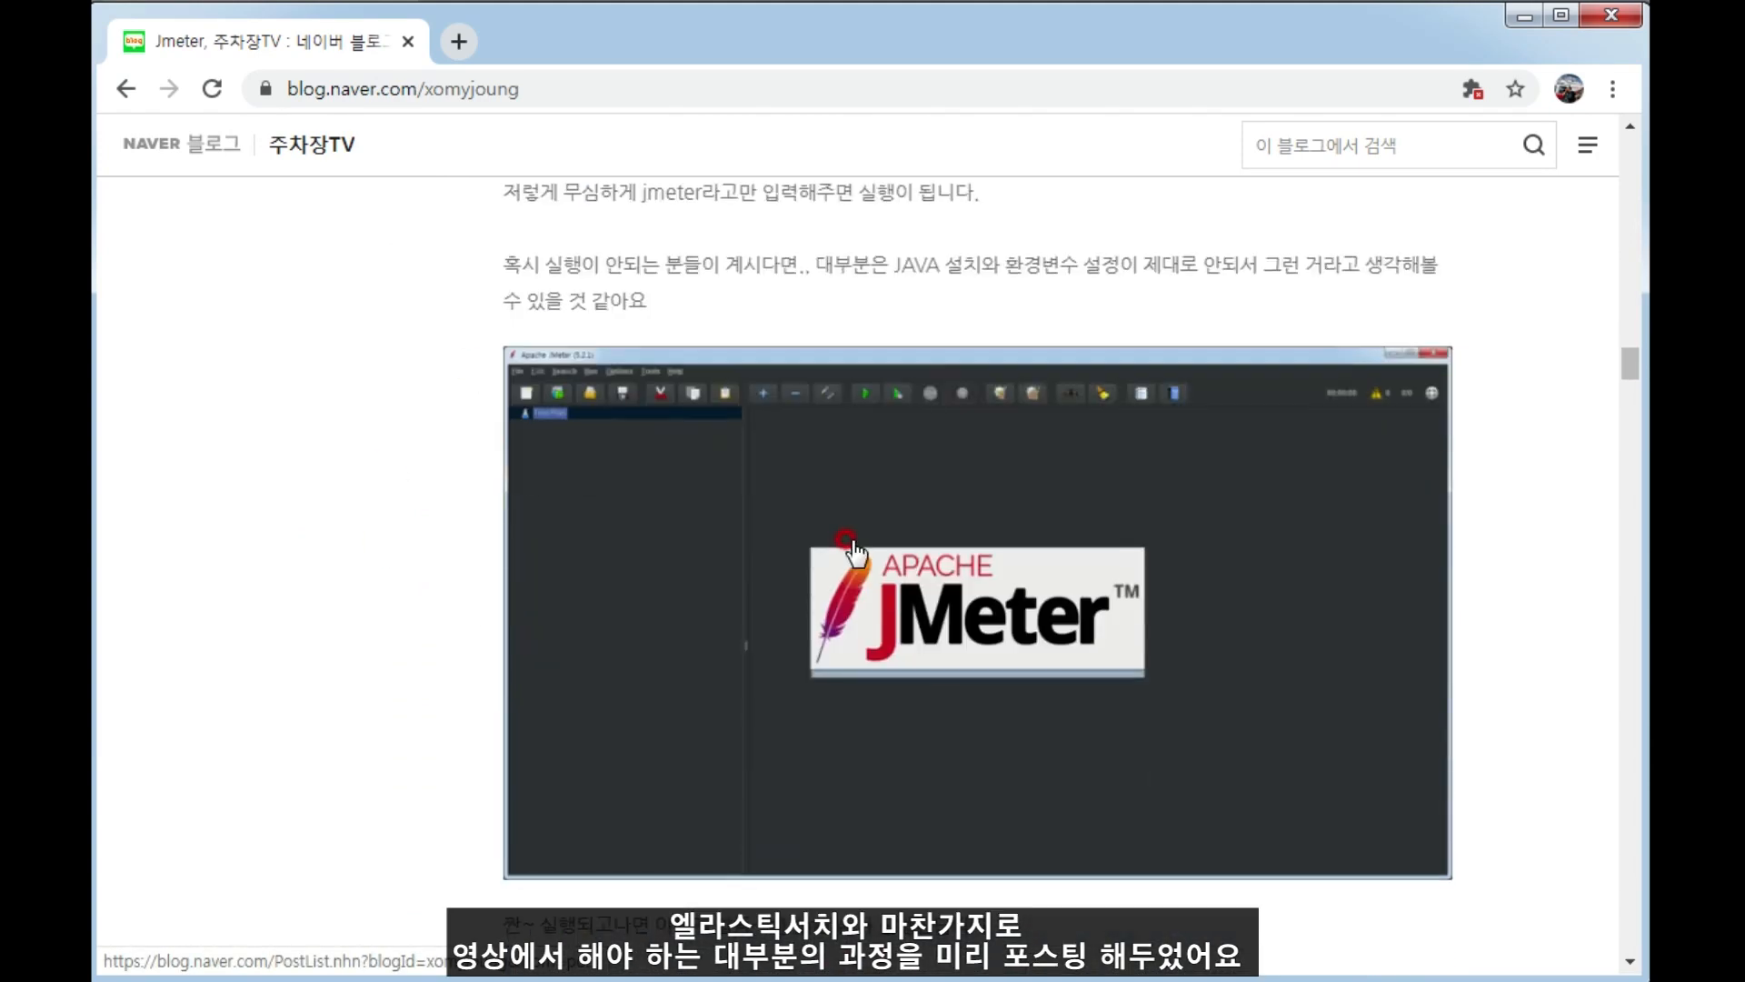
Review the post's list of topics and its sections on naming and saving the test plan and creating one from the Recording template.
scroll(859, 545, "up", 3)
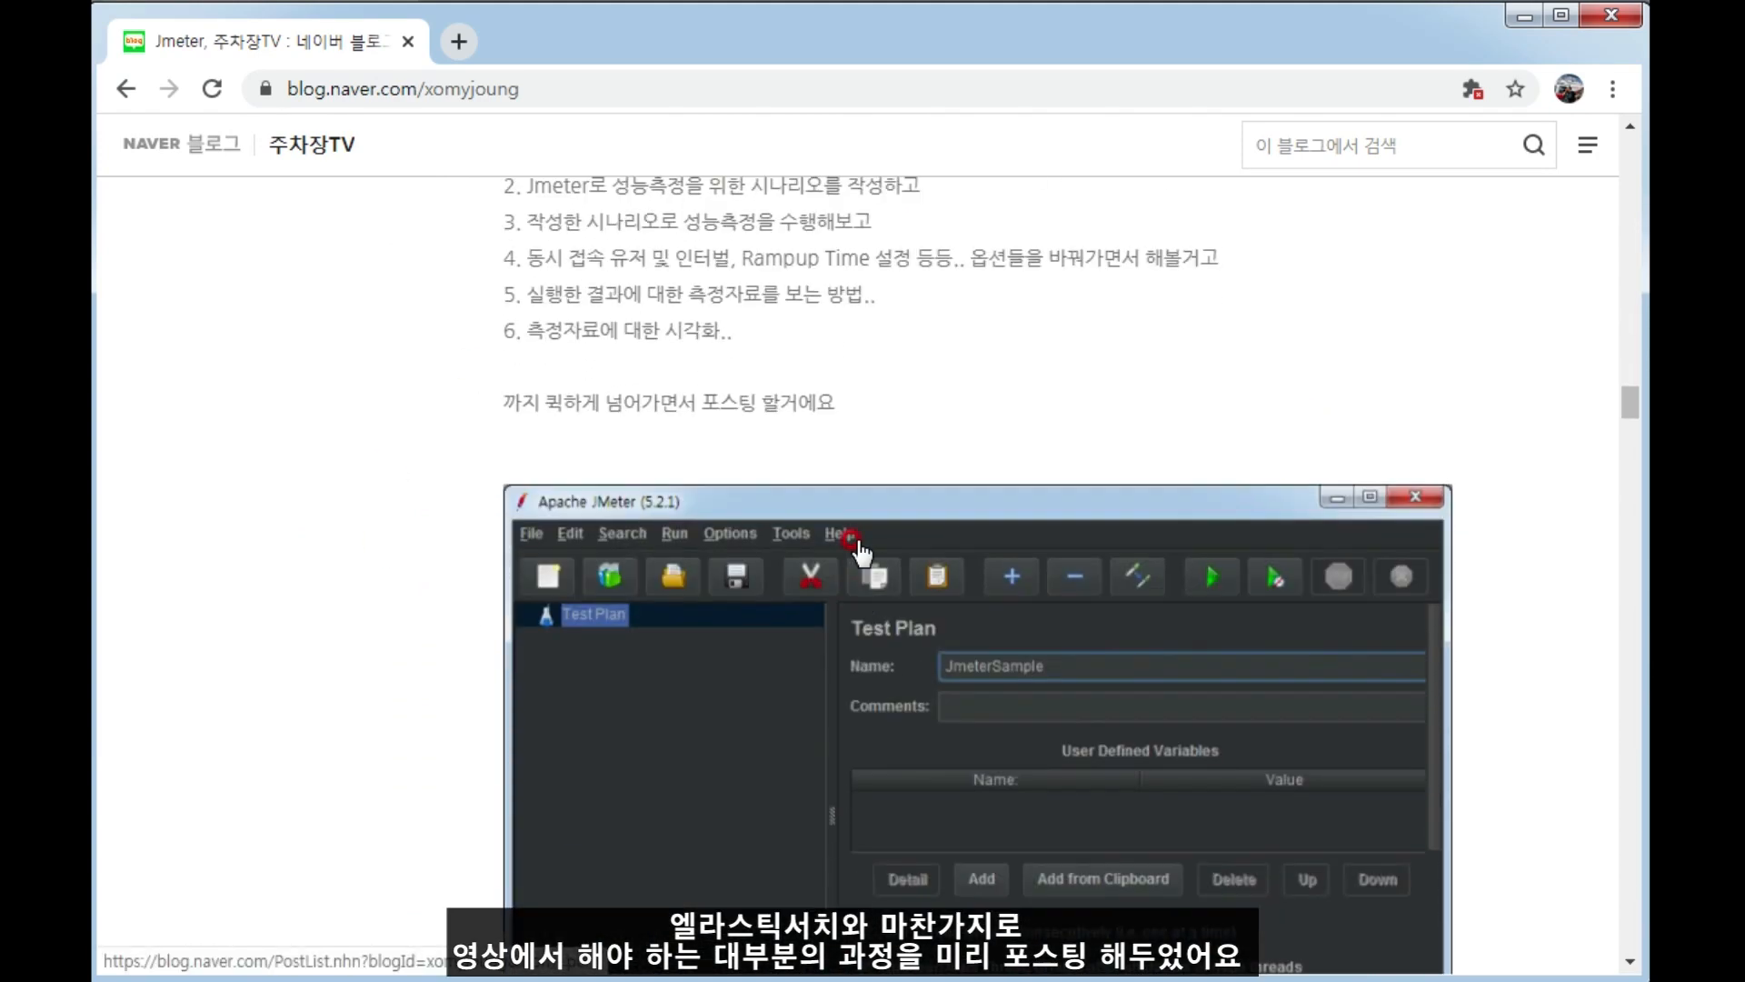
left_click_drag(525, 269, 923, 490)
left_click(923, 490)
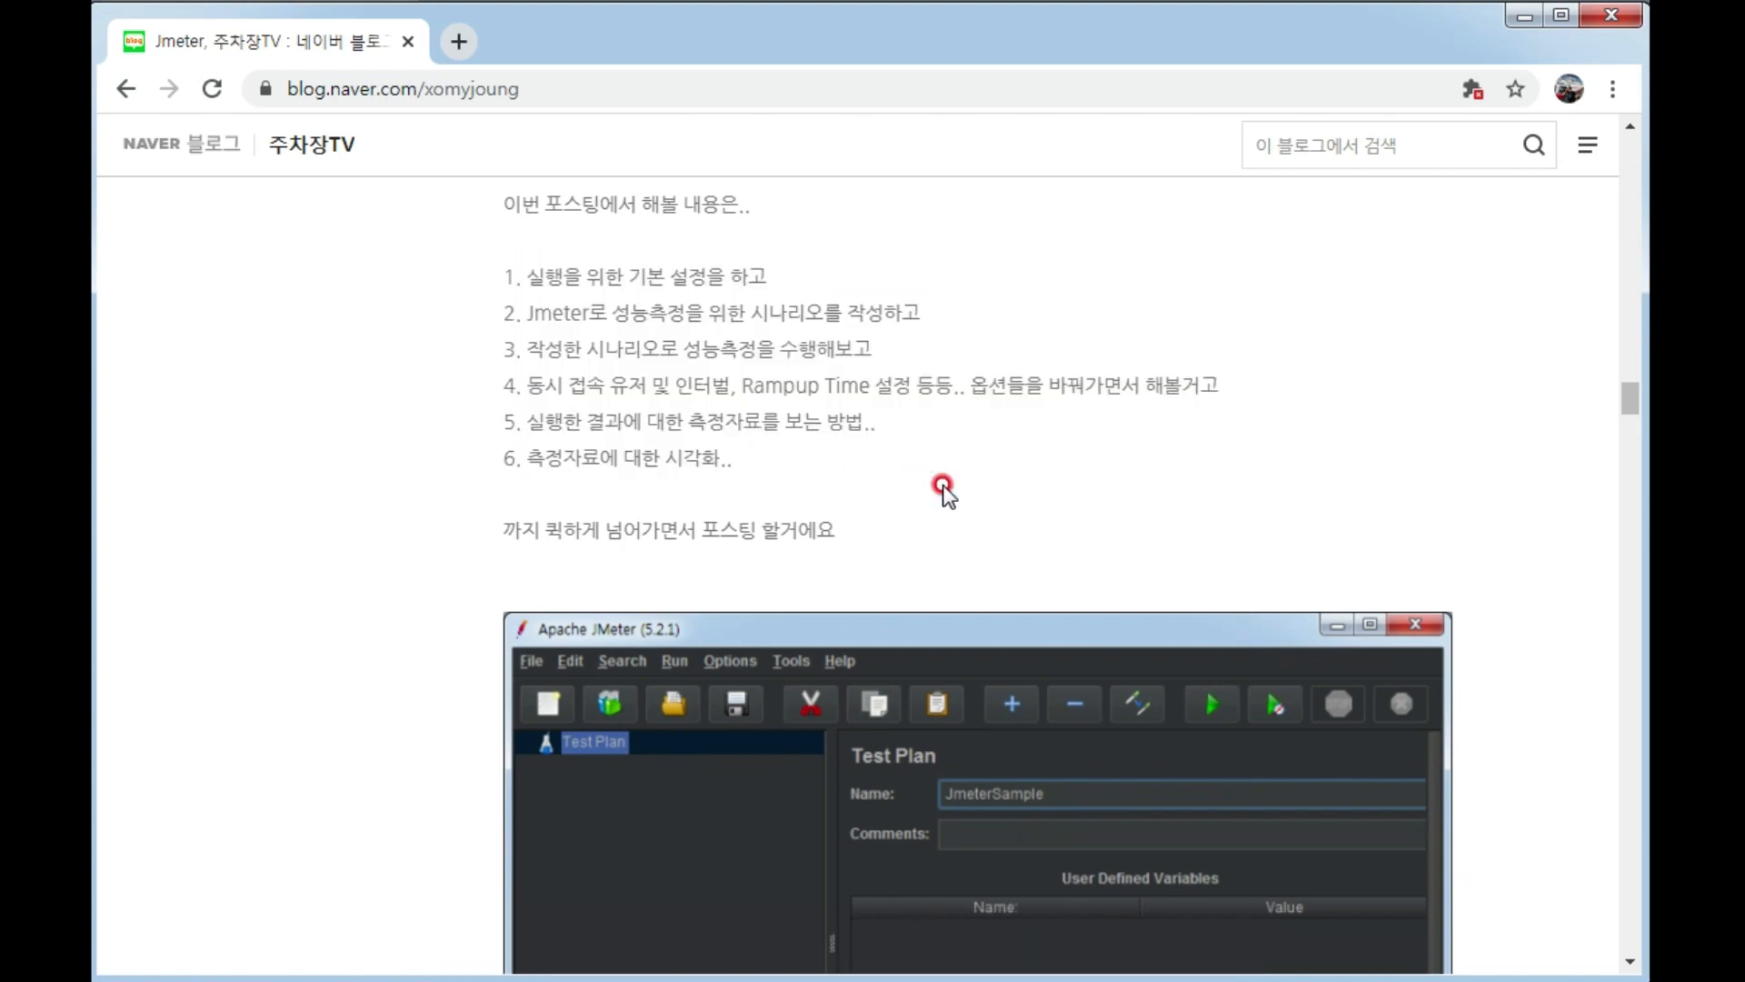
scroll(923, 491, "down", 3)
scroll(1200, 591, "up", 3)
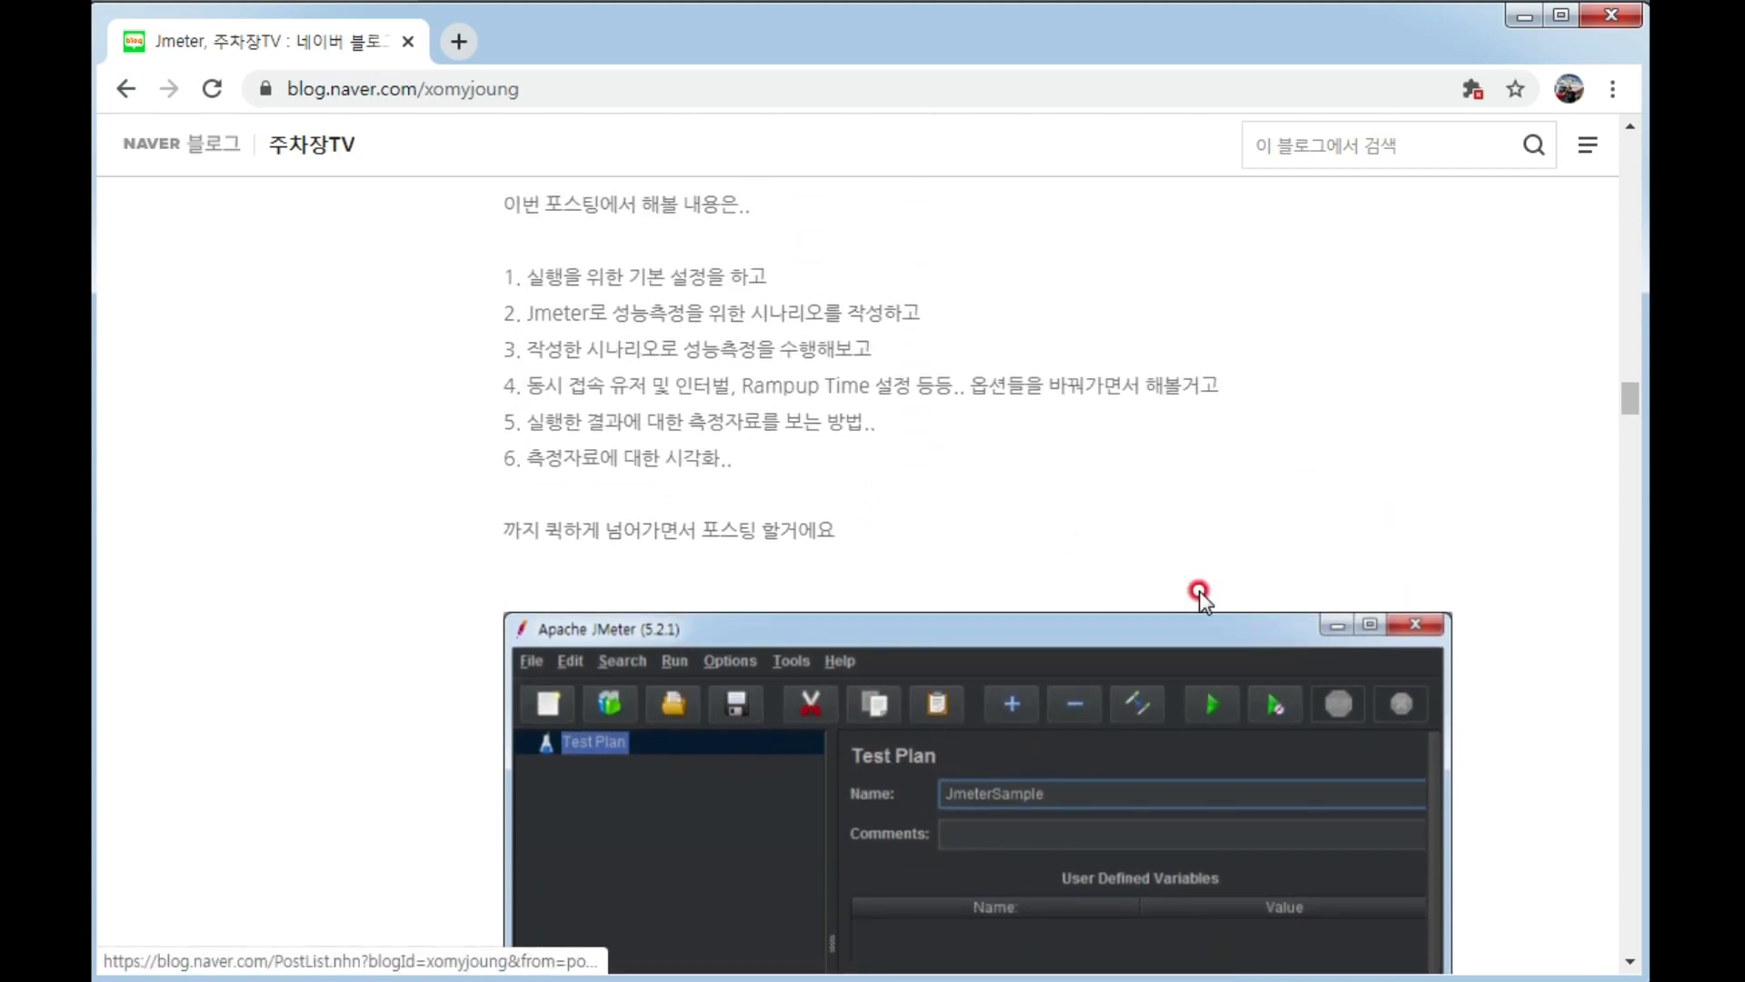
scroll(1044, 557, "down", 4)
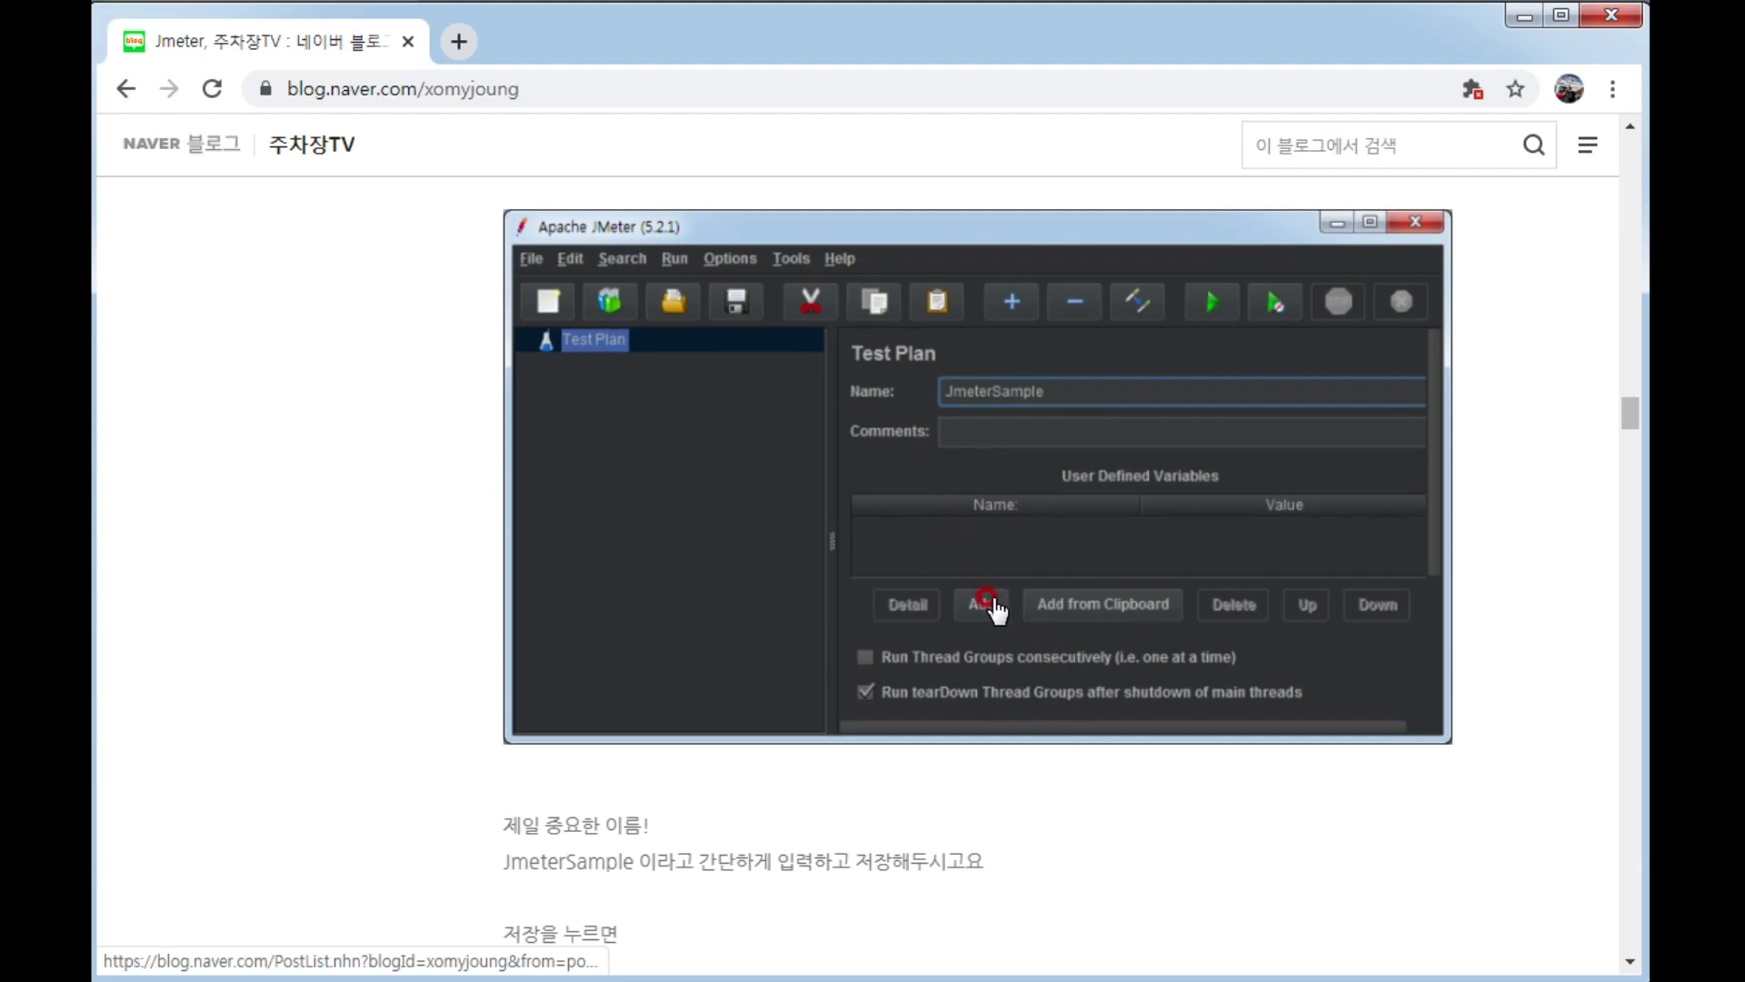
scroll(983, 605, "down", 7)
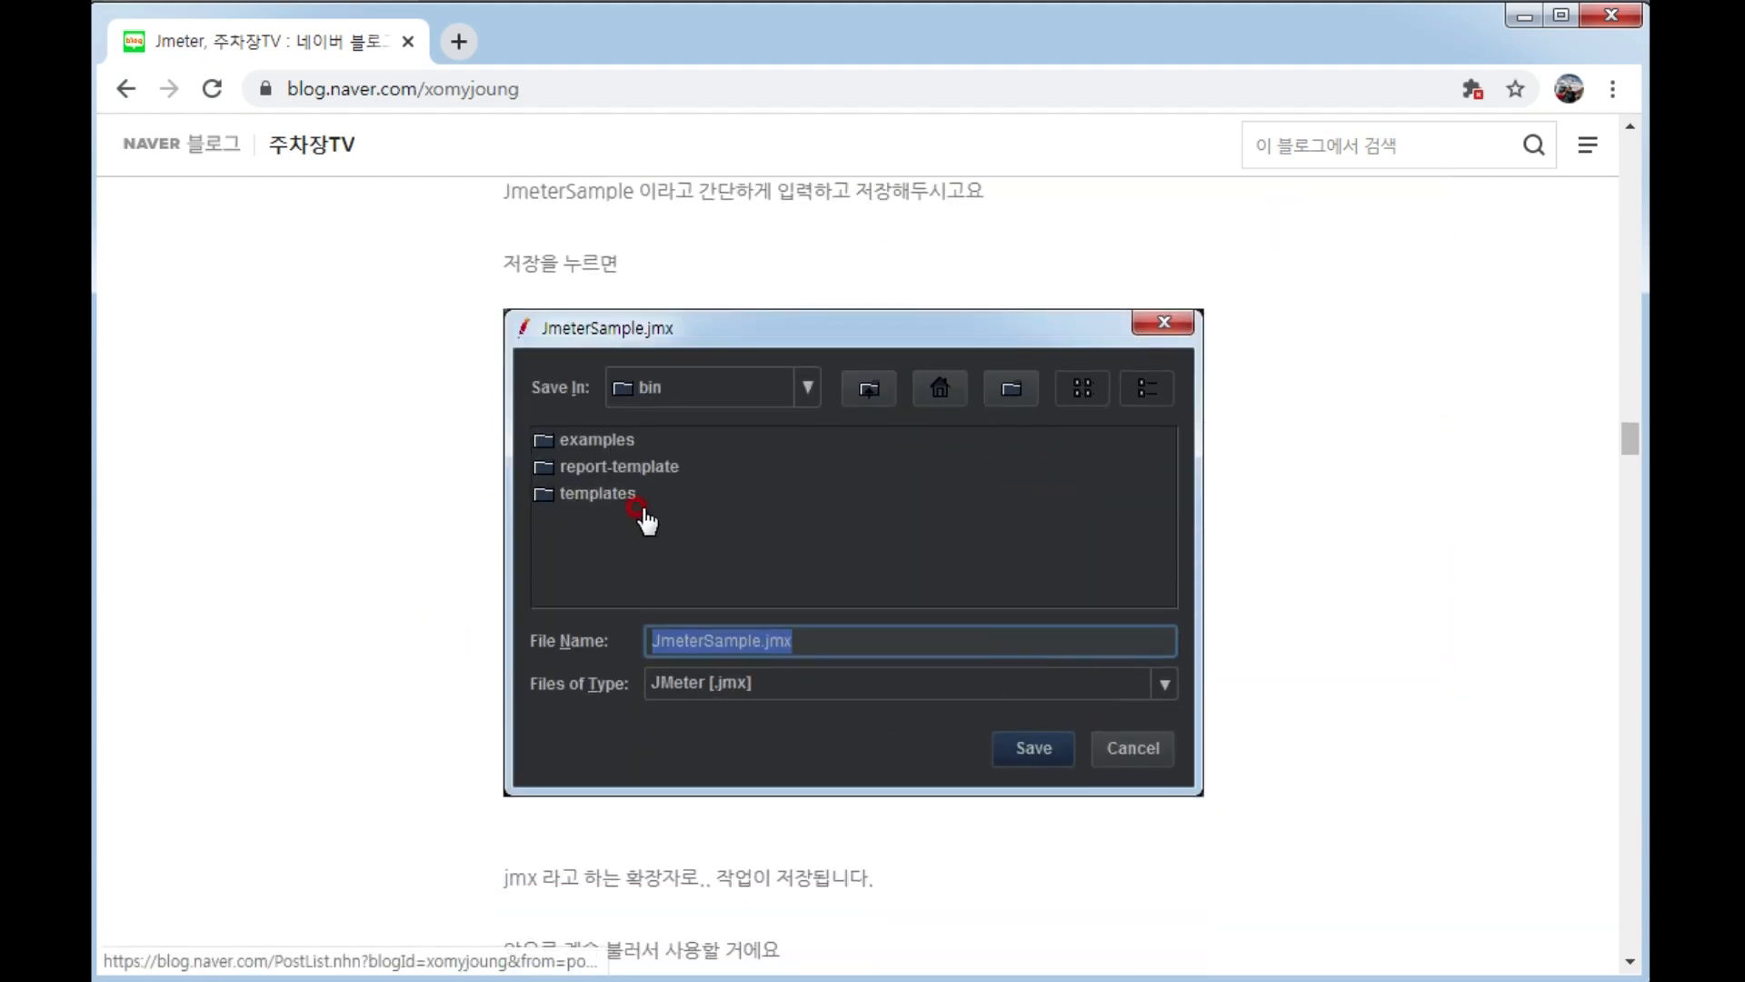
scroll(1053, 662, "down", 14)
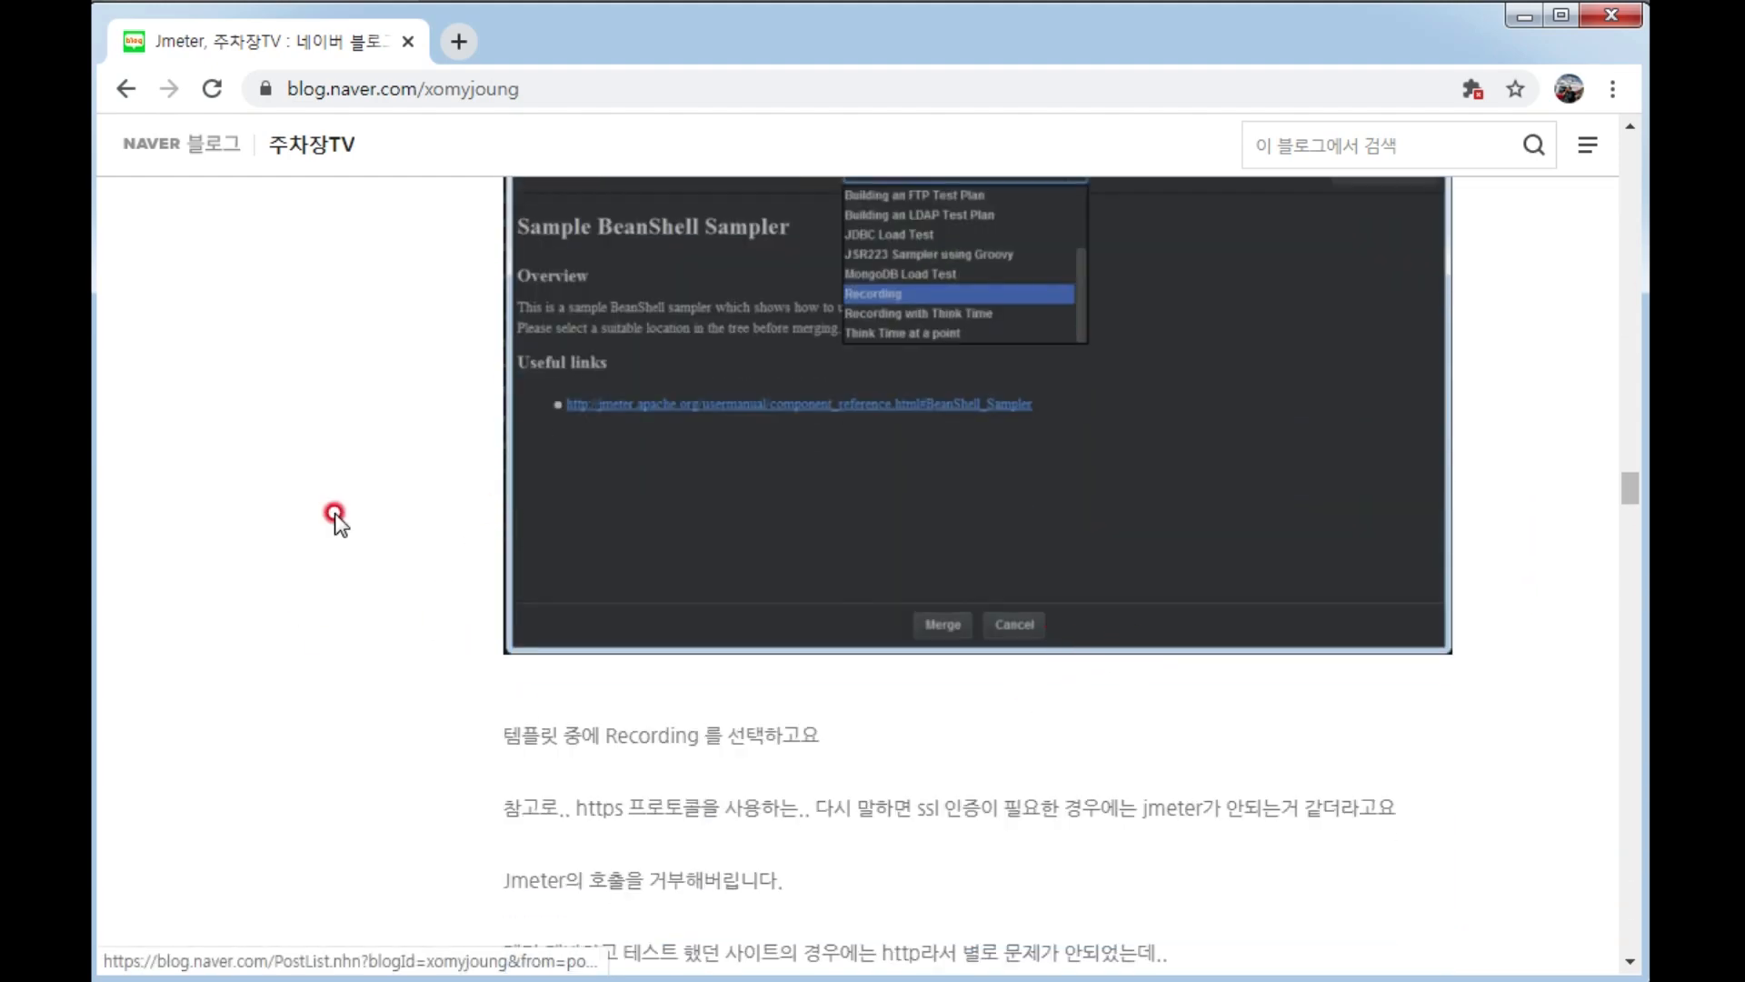
scroll(1094, 455, "down", 14)
scroll(1067, 503, "down", 4)
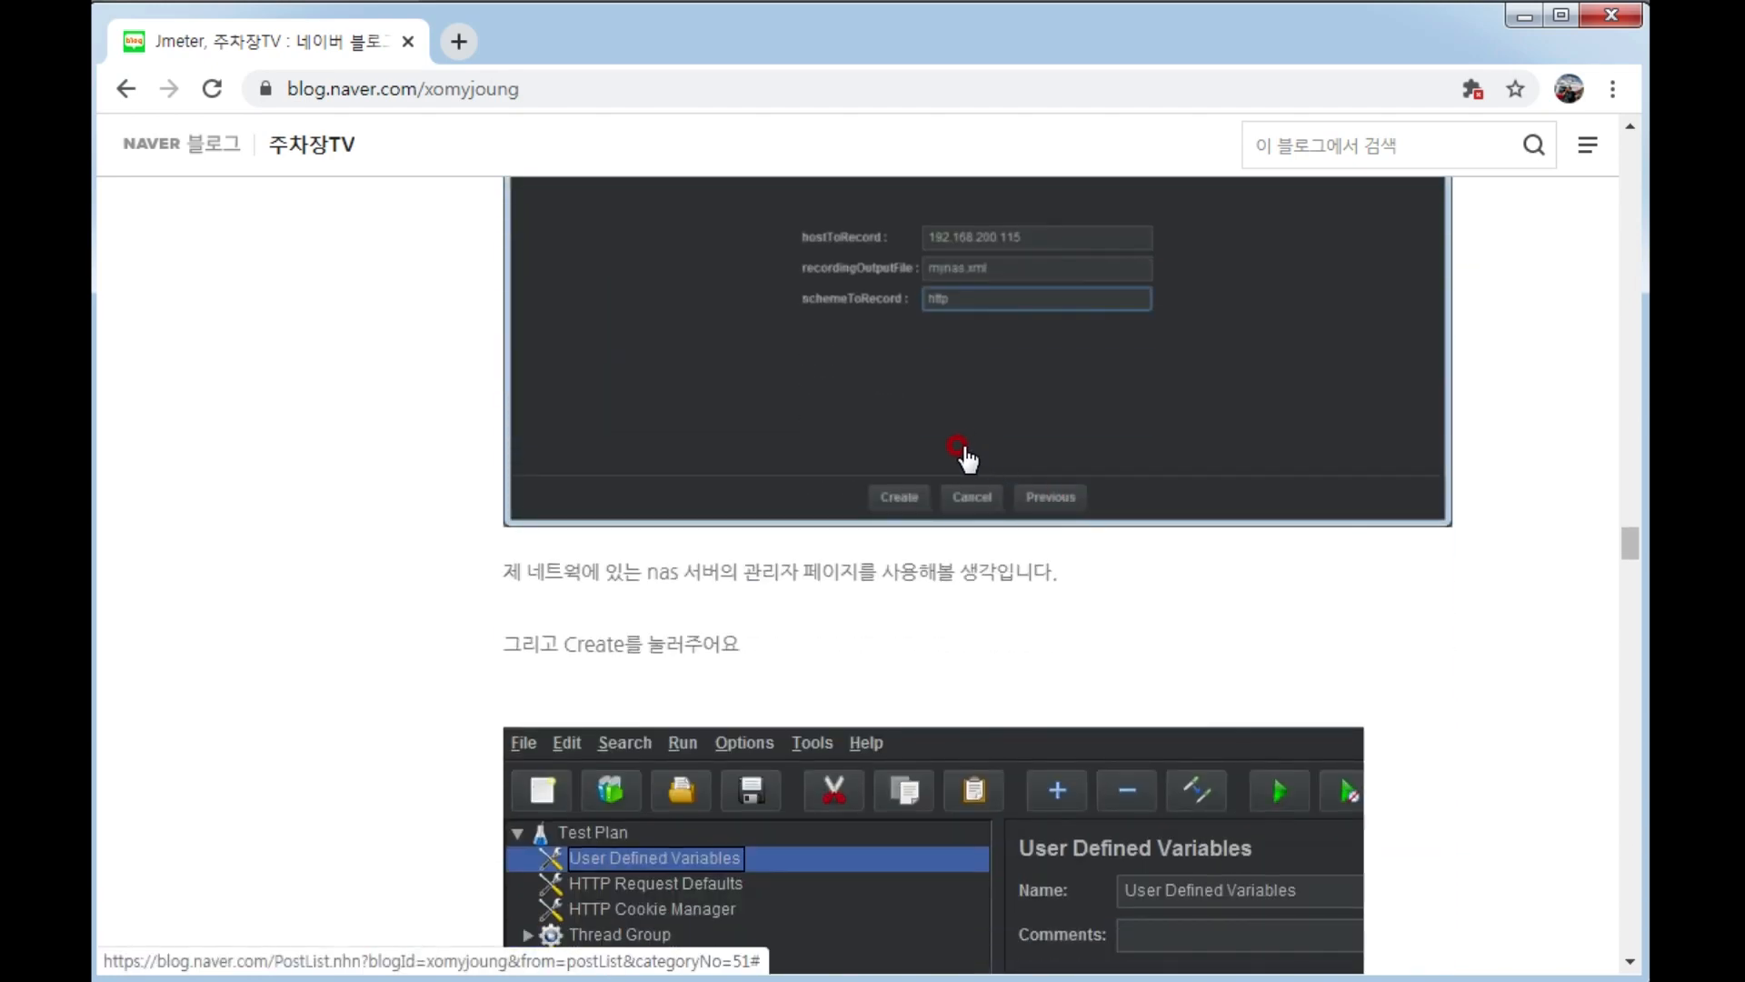
scroll(1091, 595, "down", 3)
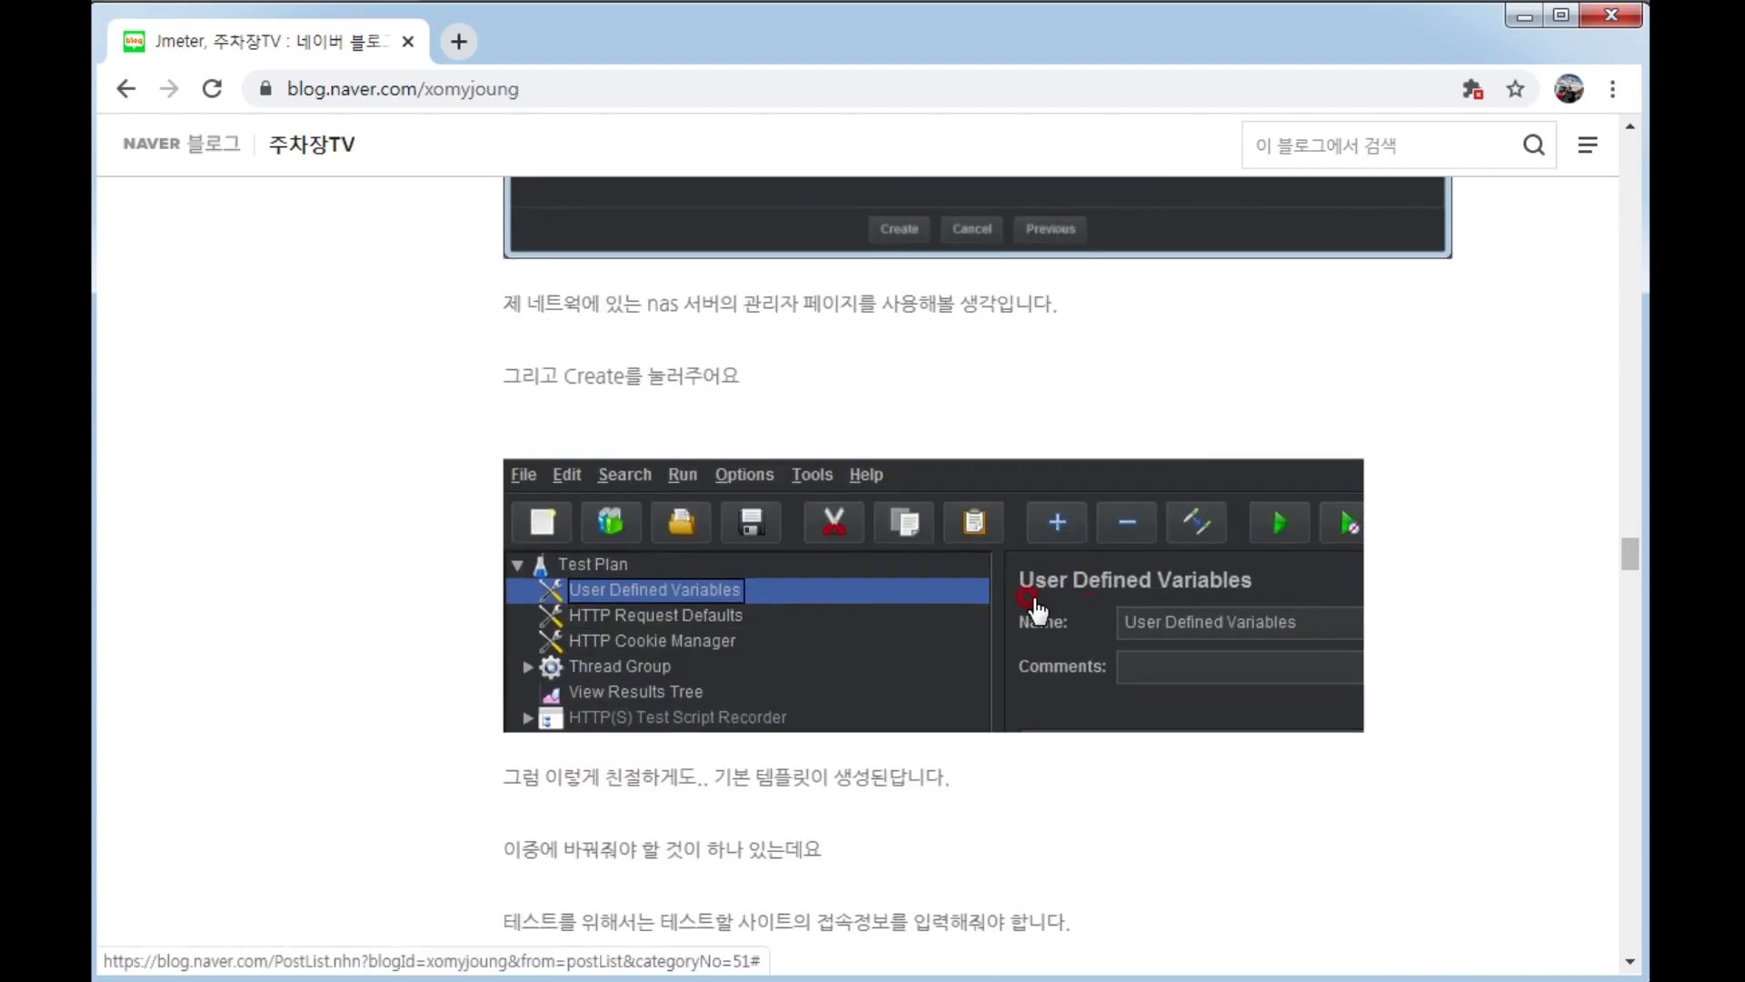
Go back through the post's setup and JDK 8 installation notes to its beginning.
scroll(861, 514, "up", 15)
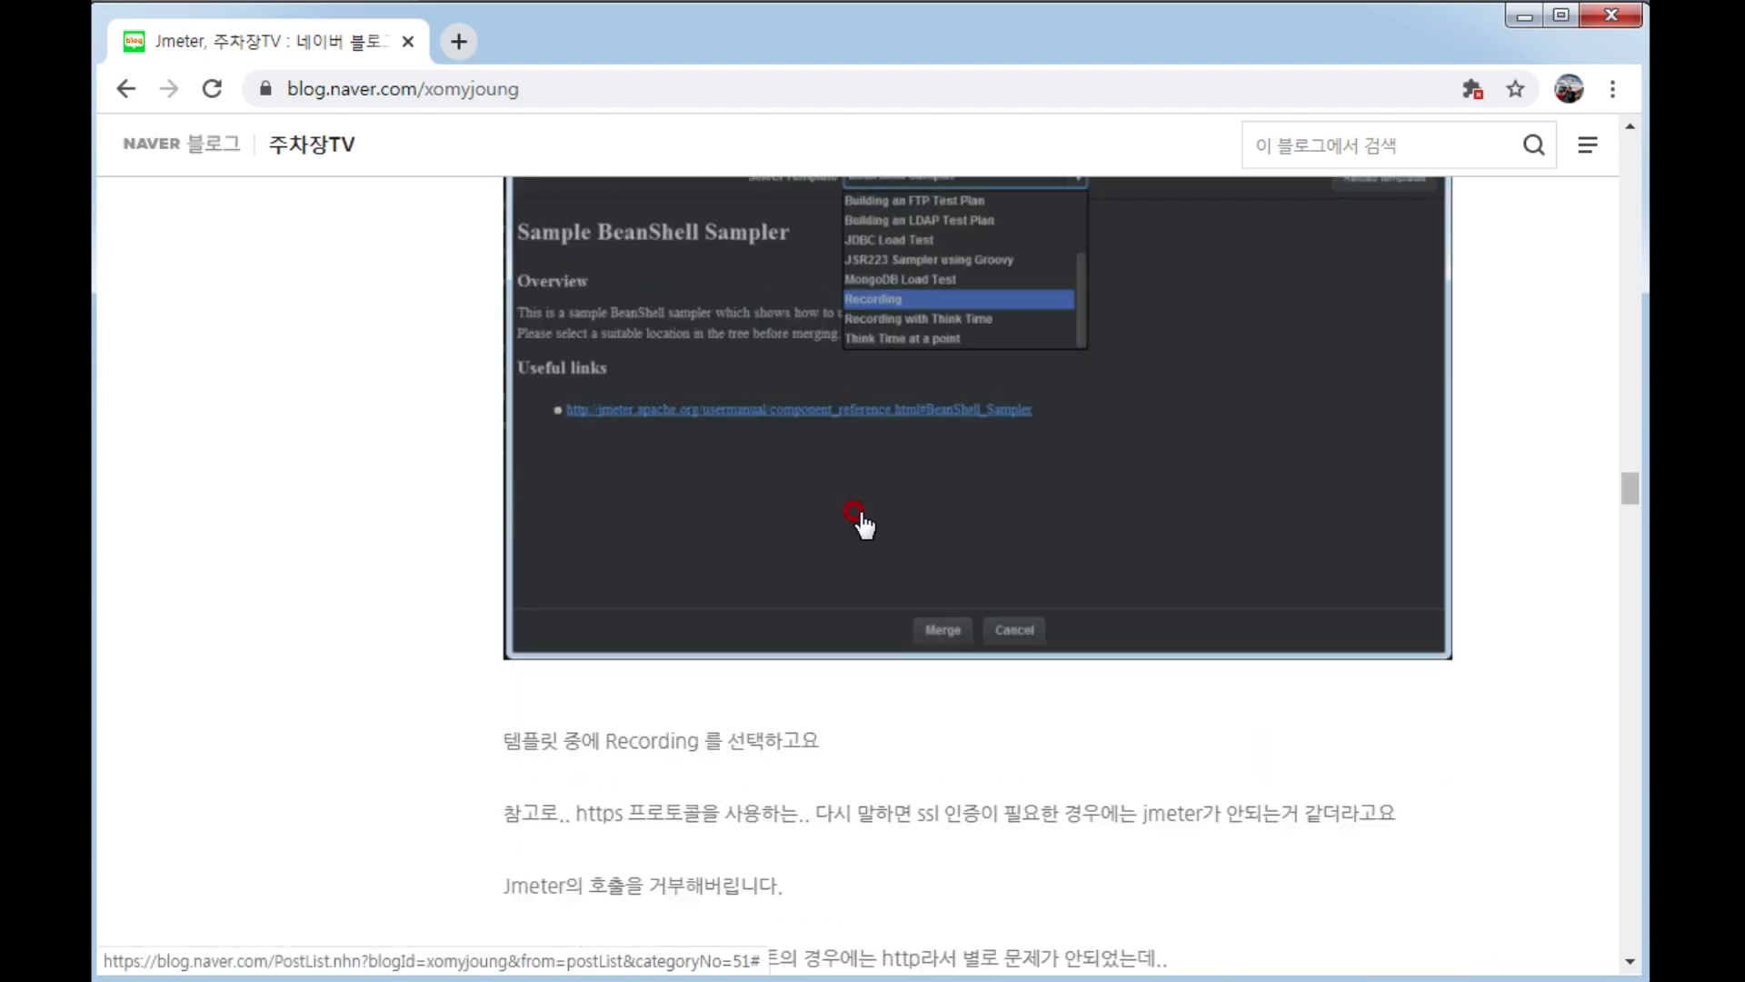
scroll(861, 518, "up", 12)
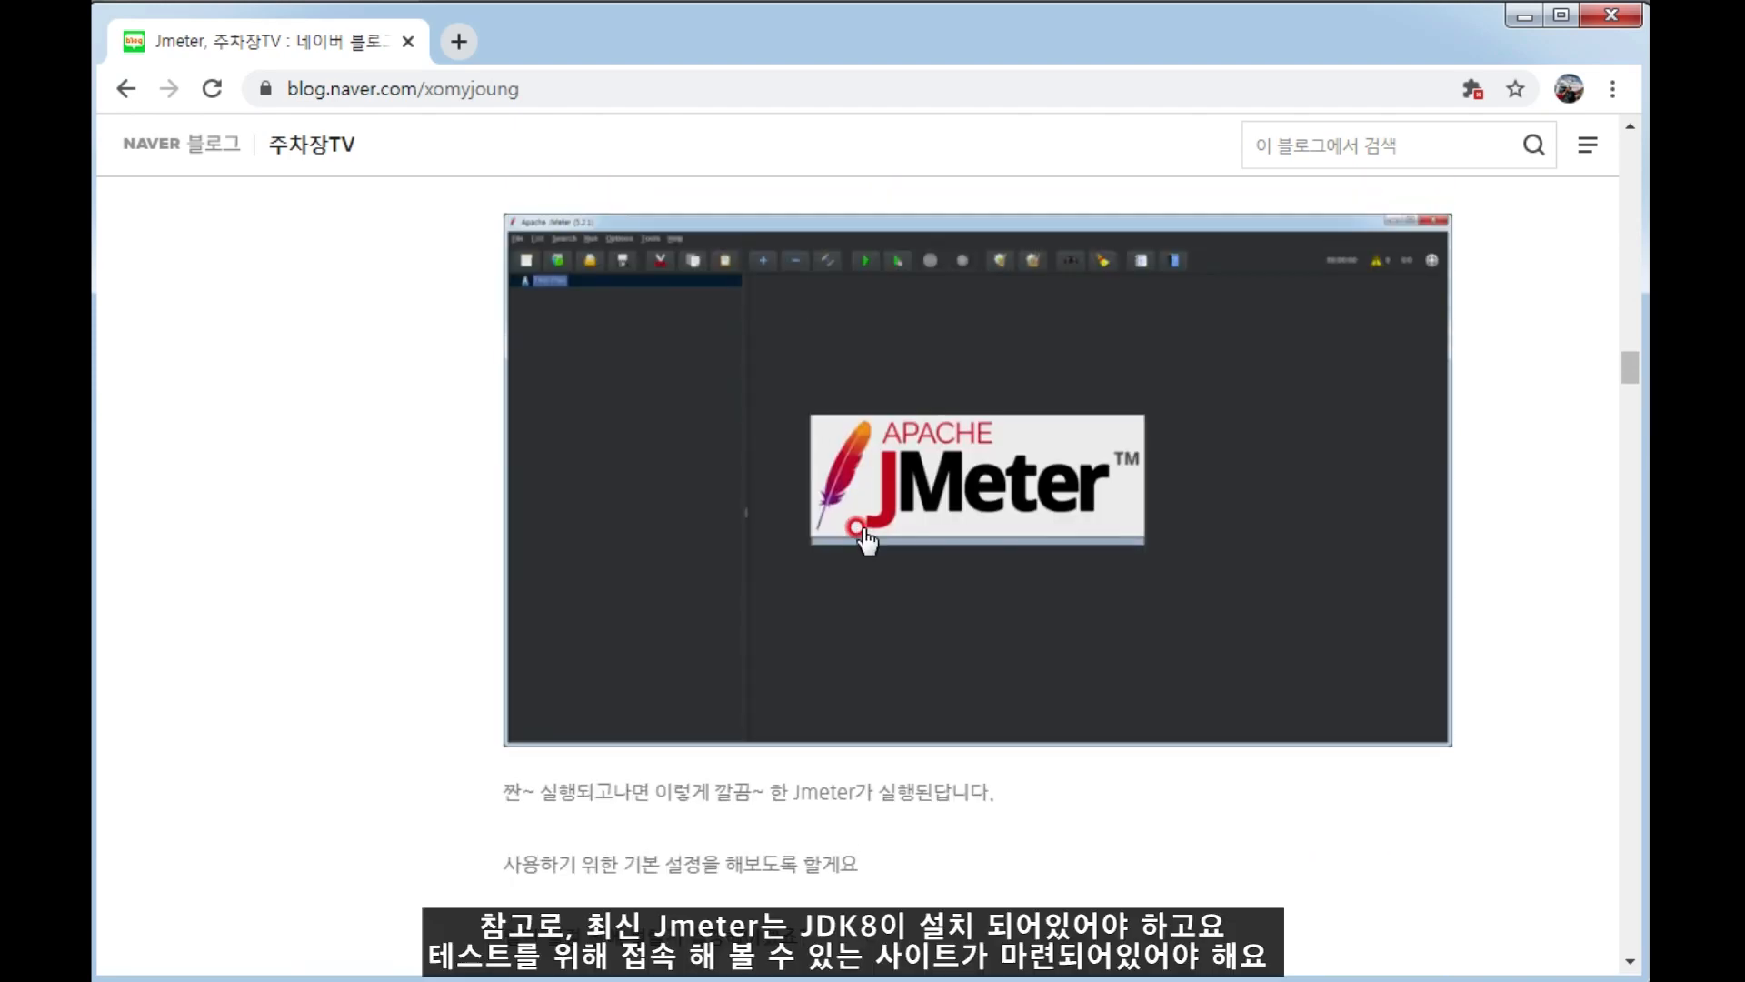
scroll(861, 537, "up", 15)
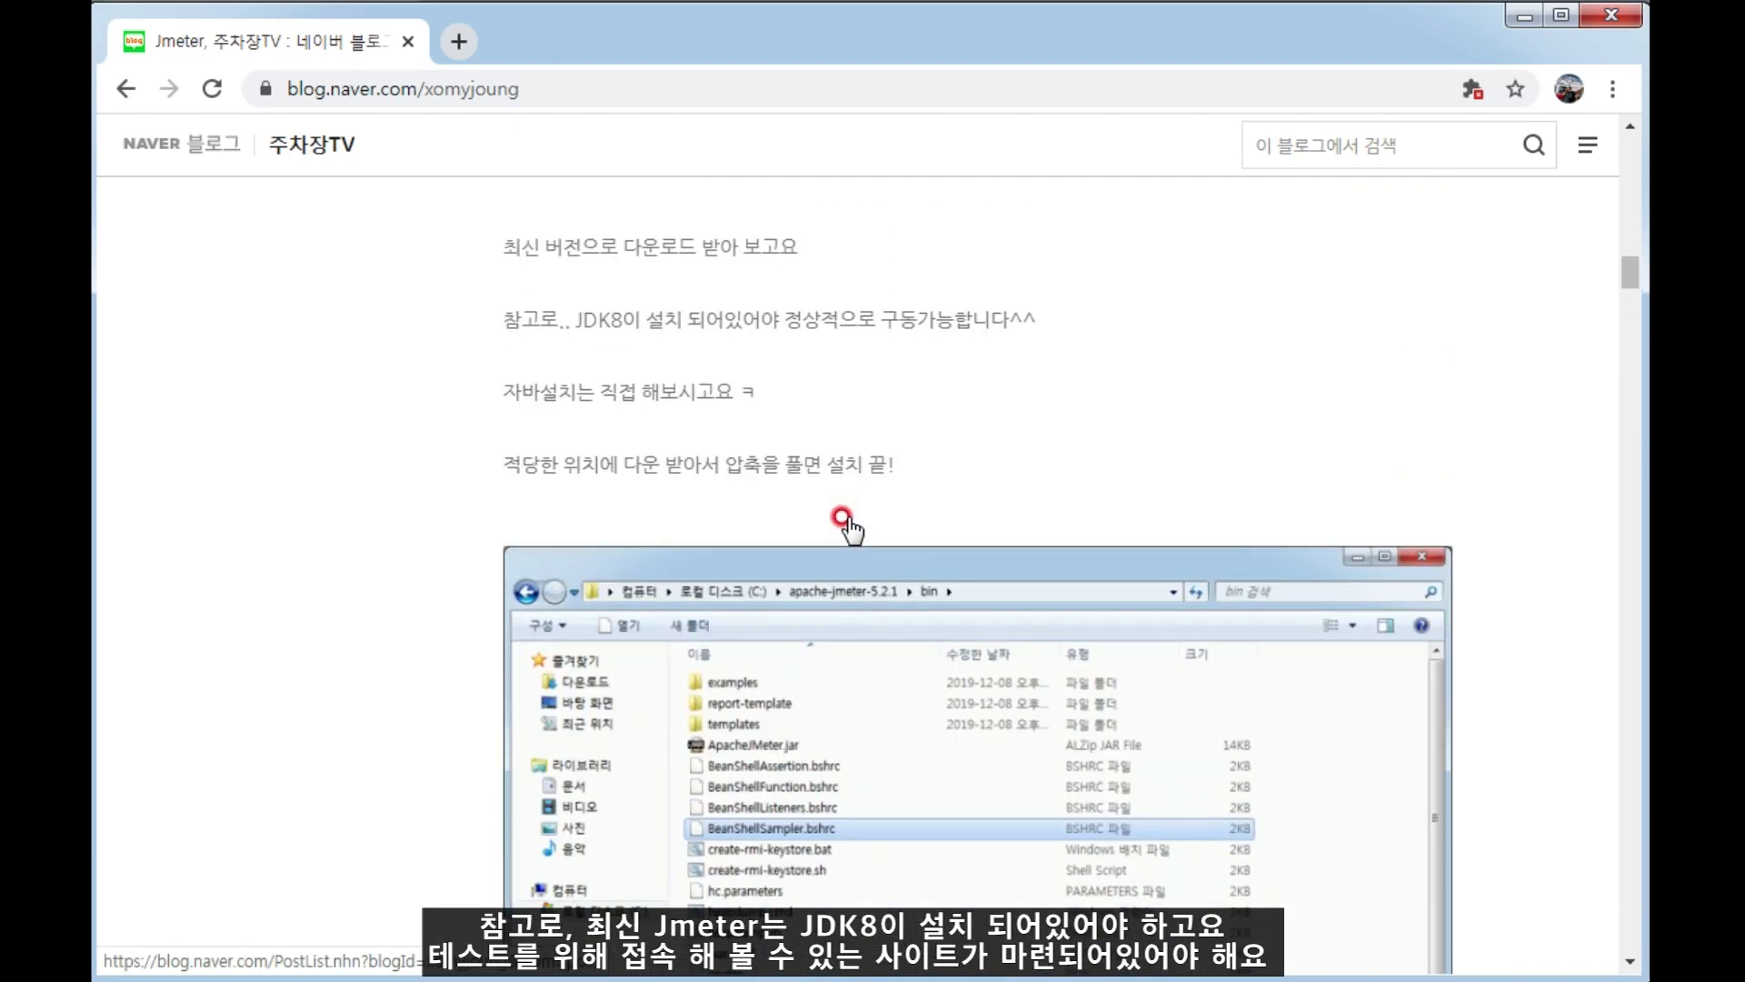
scroll(814, 498, "up", 7)
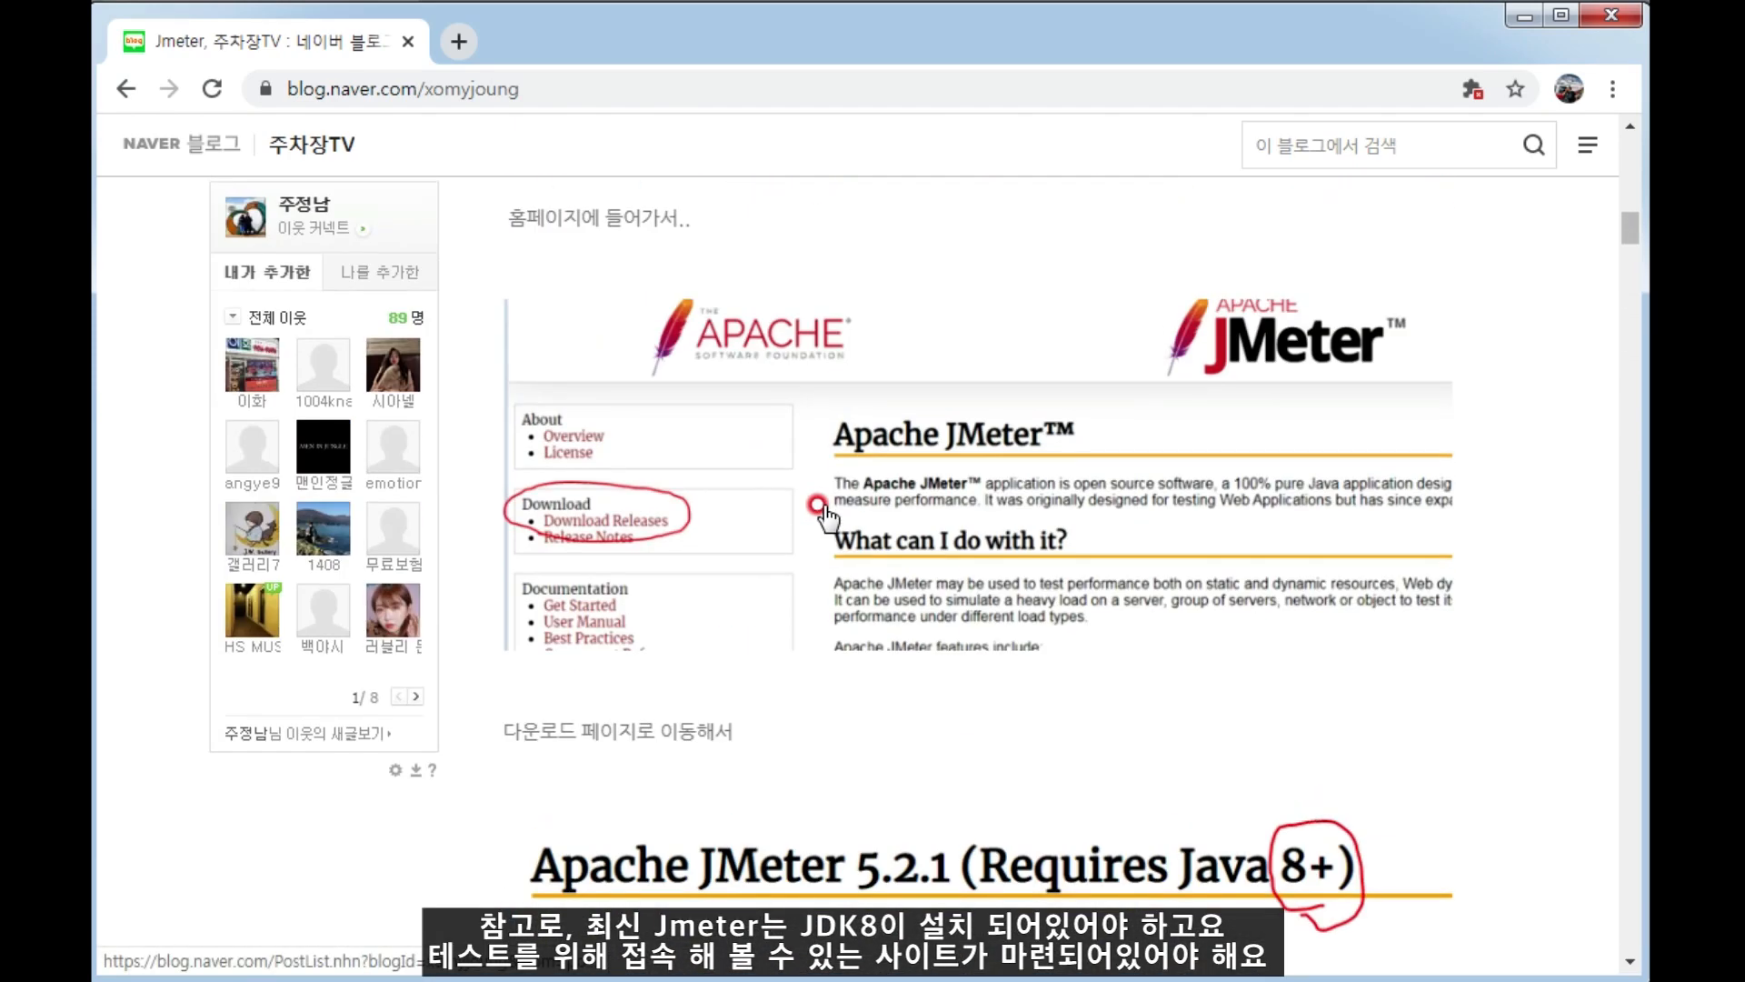
scroll(821, 507, "up", 15)
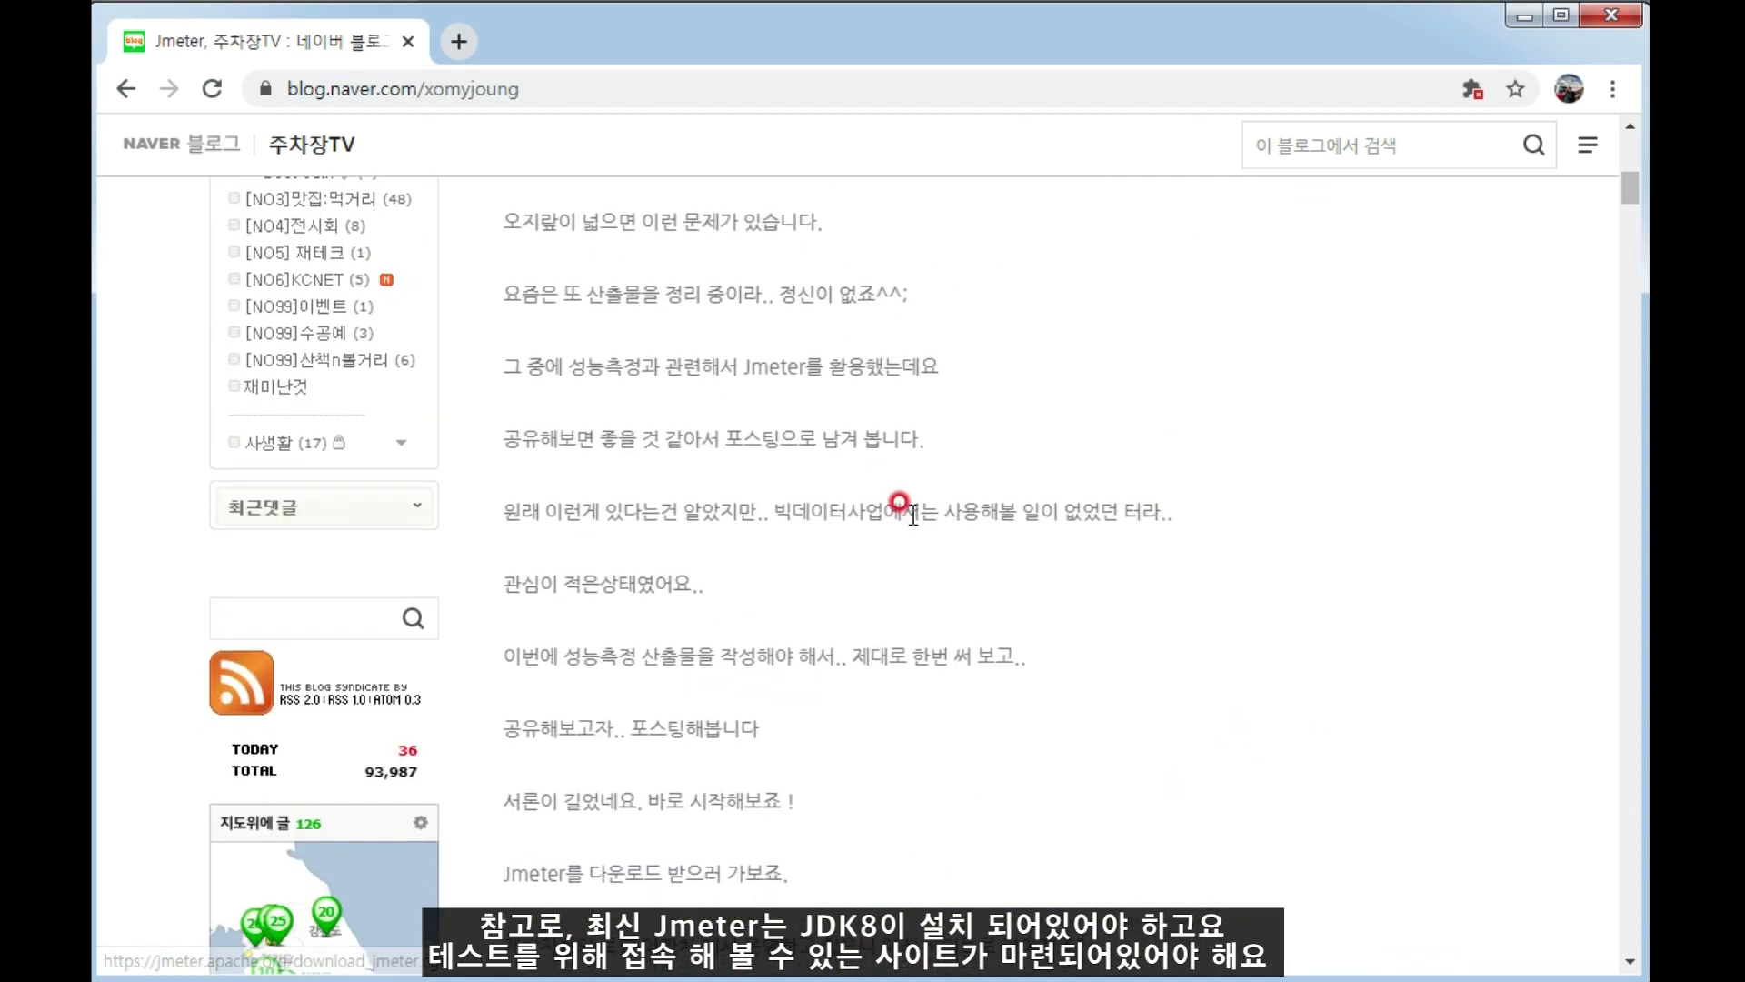
scroll(914, 514, "up", 6)
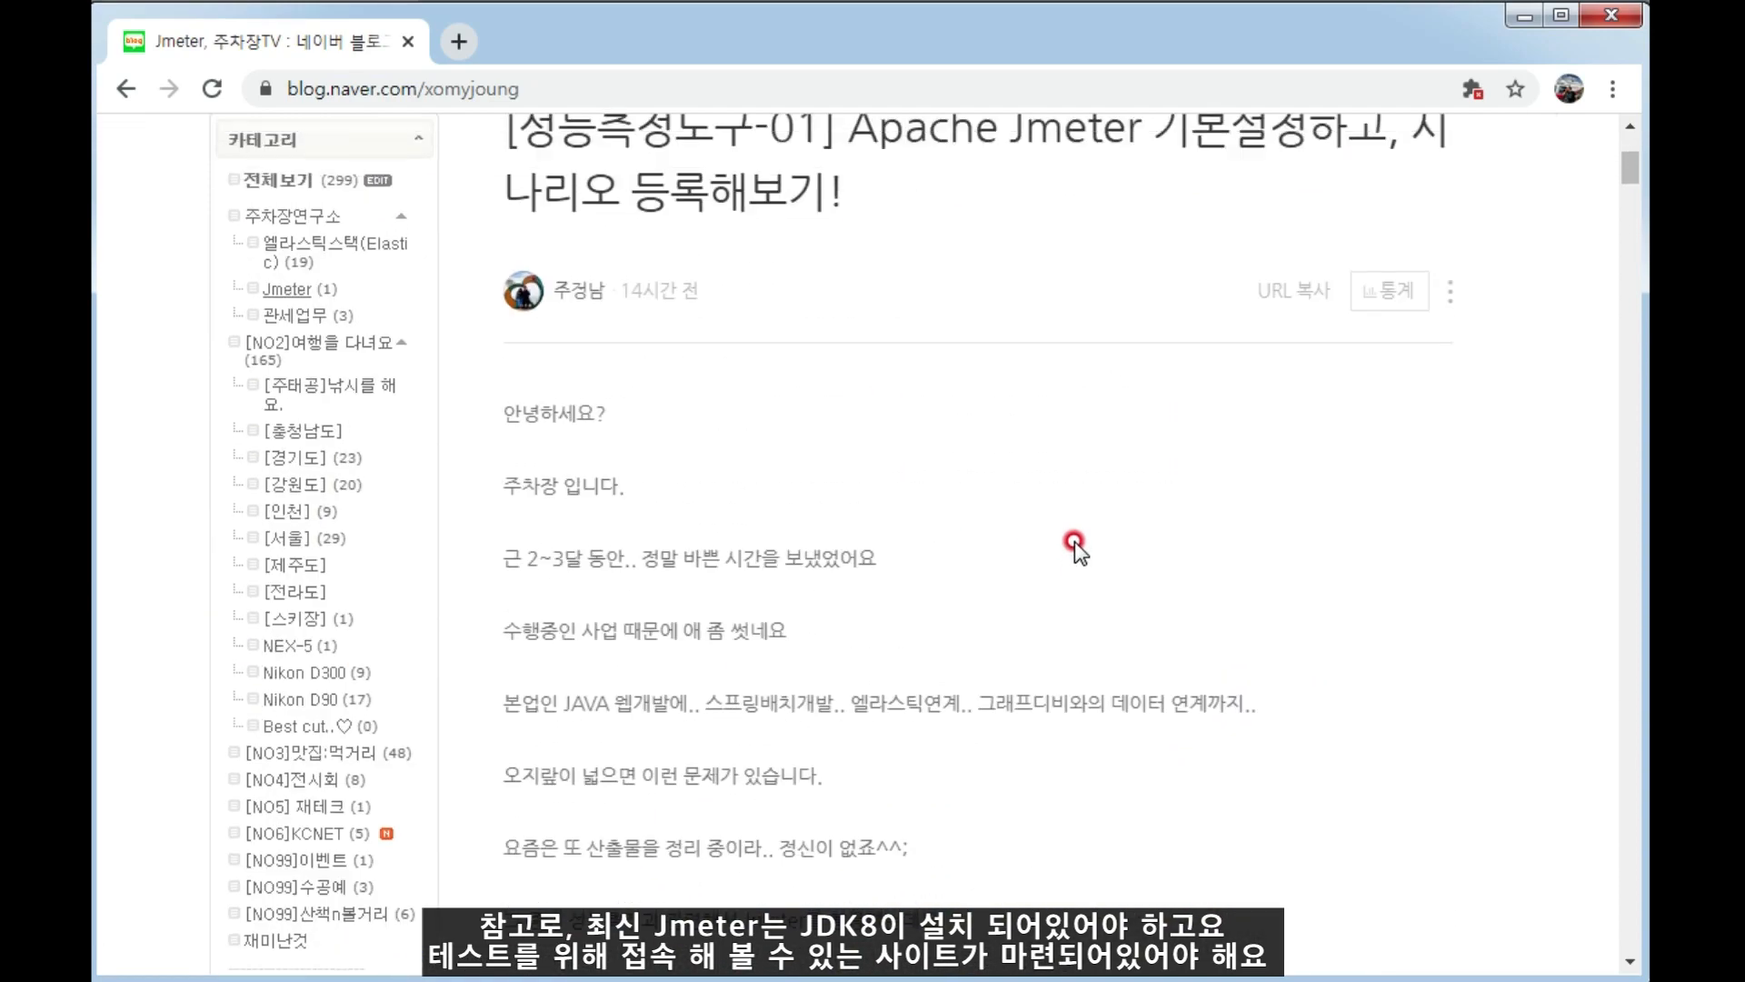
scroll(1074, 542, "up", 5)
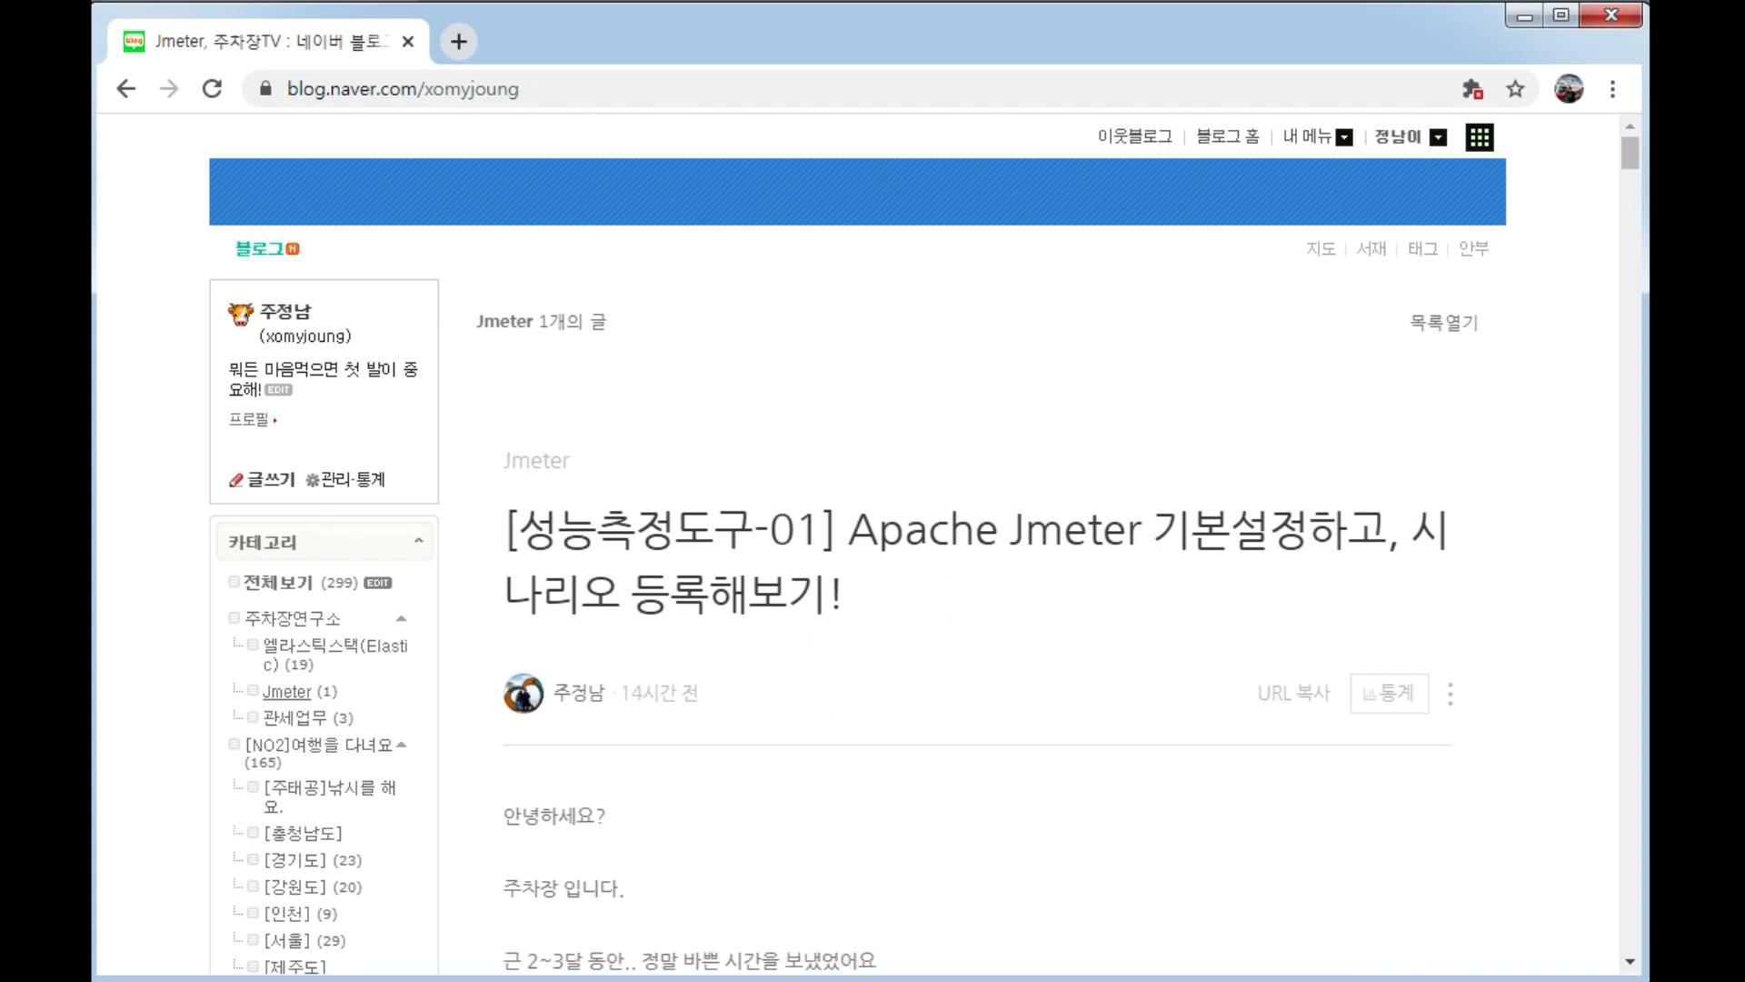
Find the Apache JMeter website through a Google search for "jmeter" in a new tab and open its Download Releases page.
left_click(458, 38)
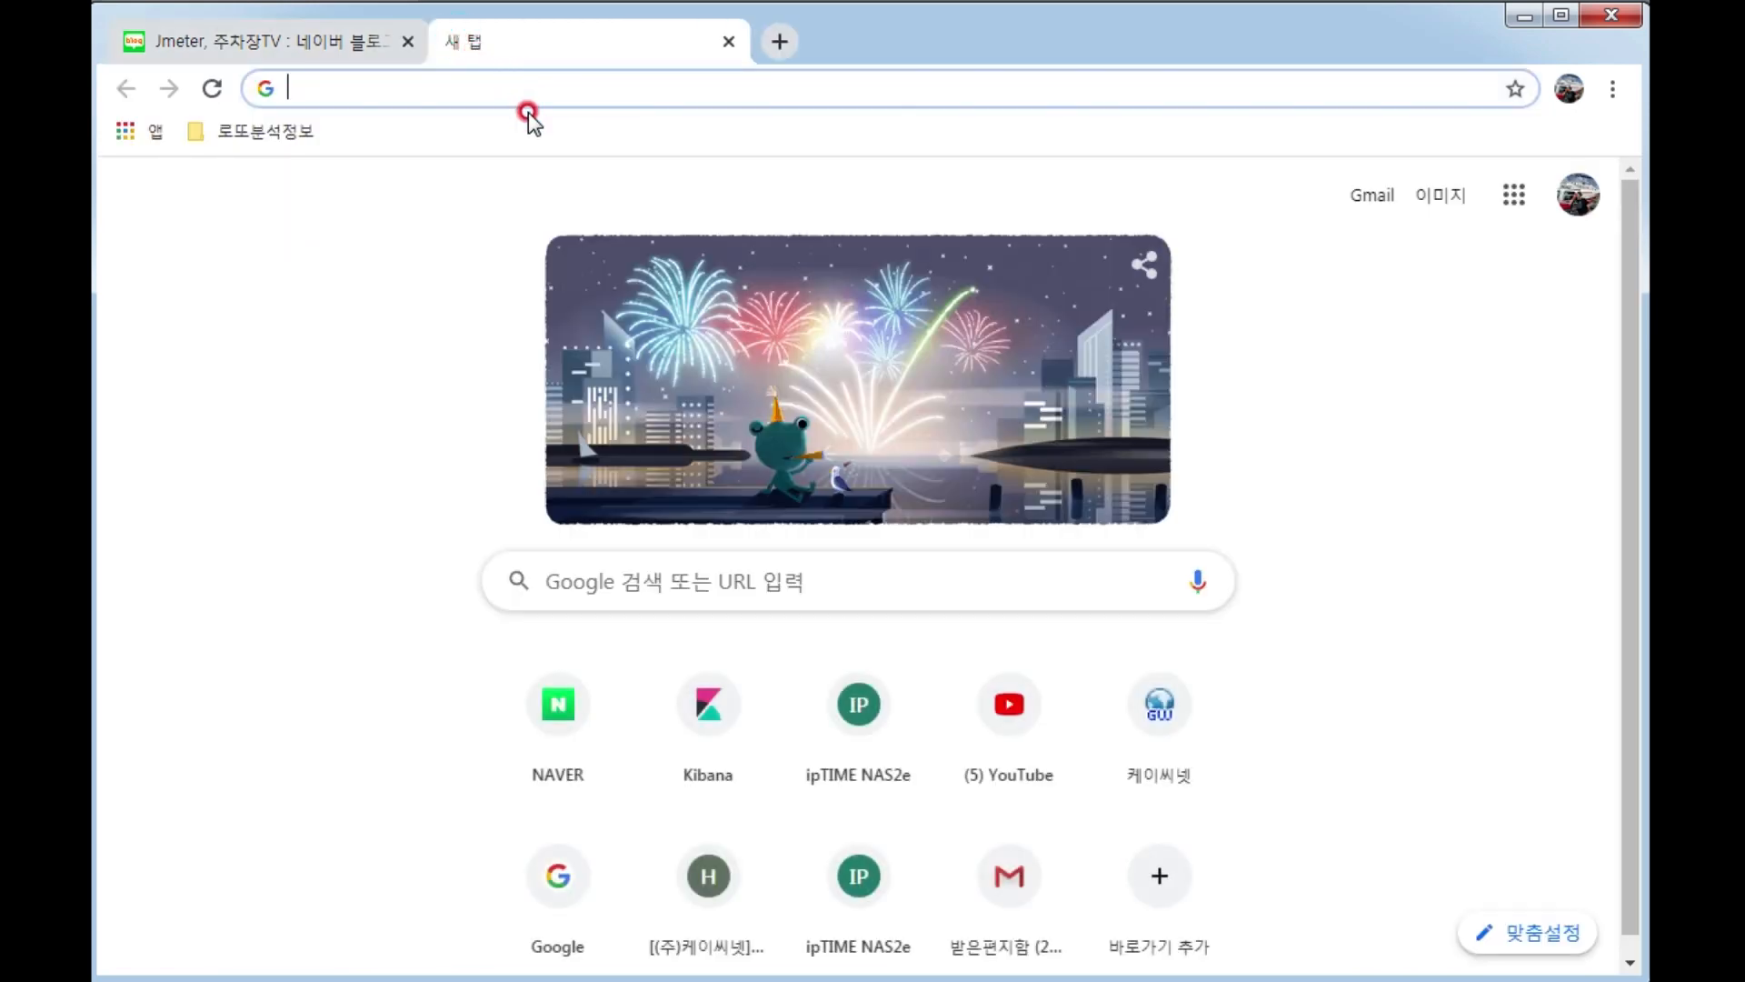
type("jmeter")
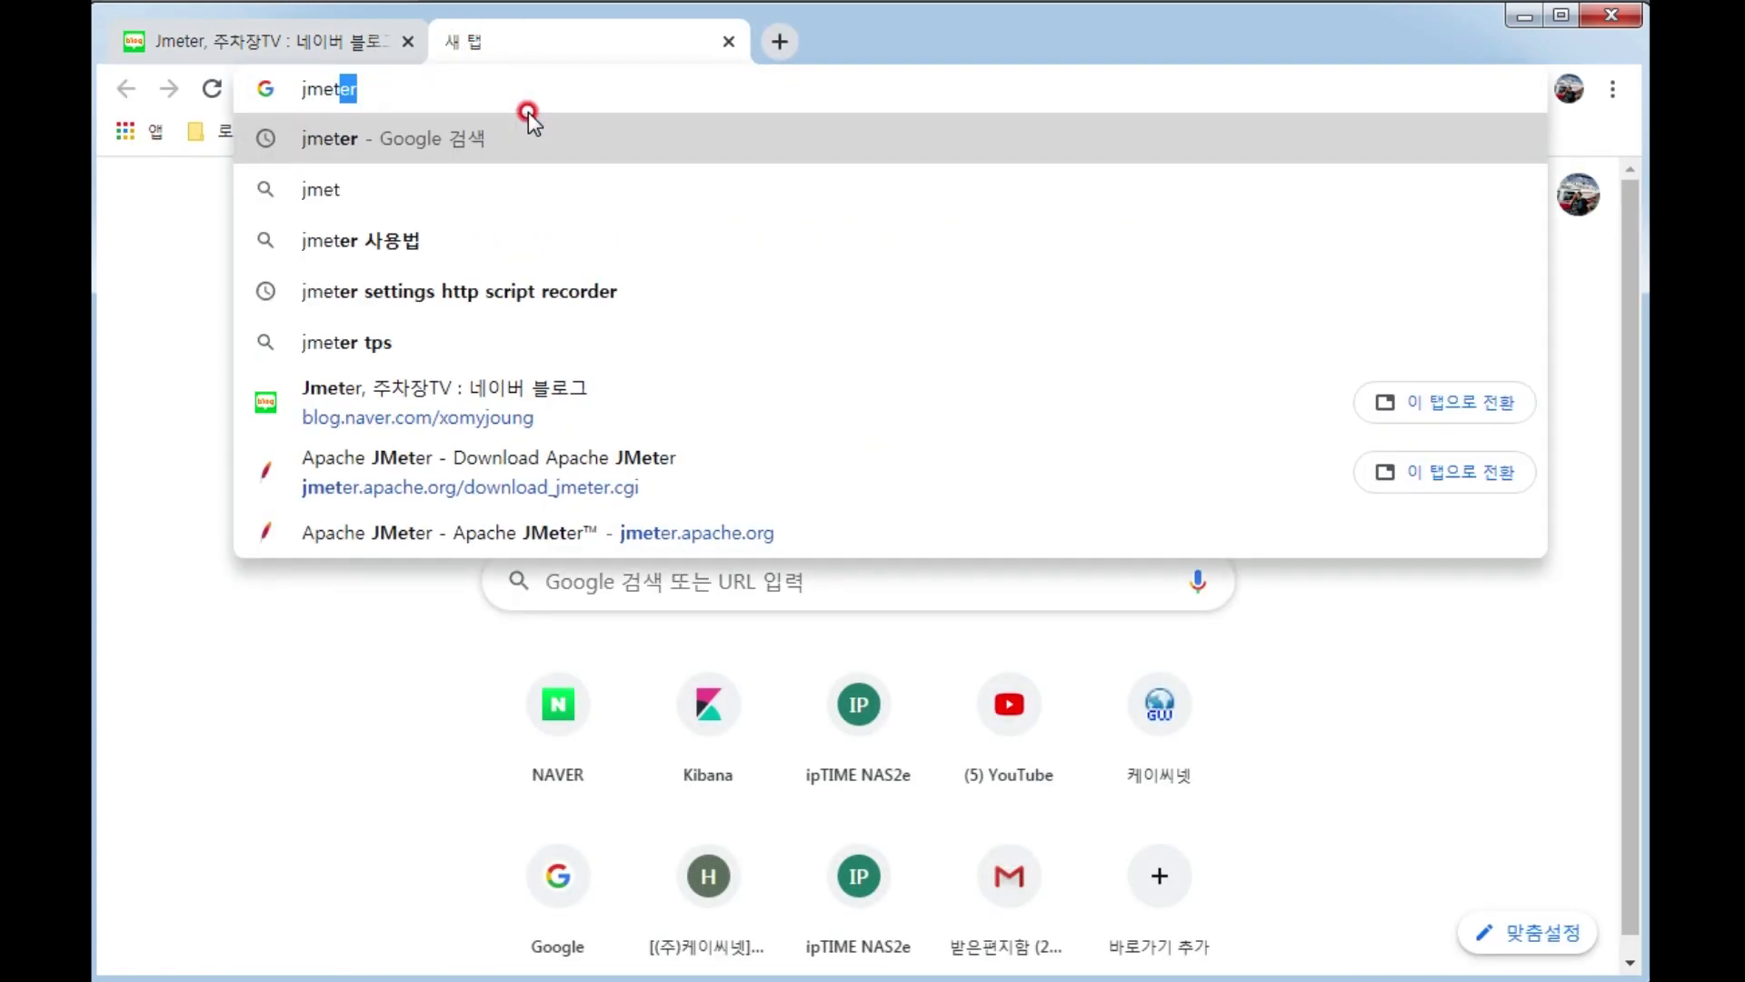
key("Return")
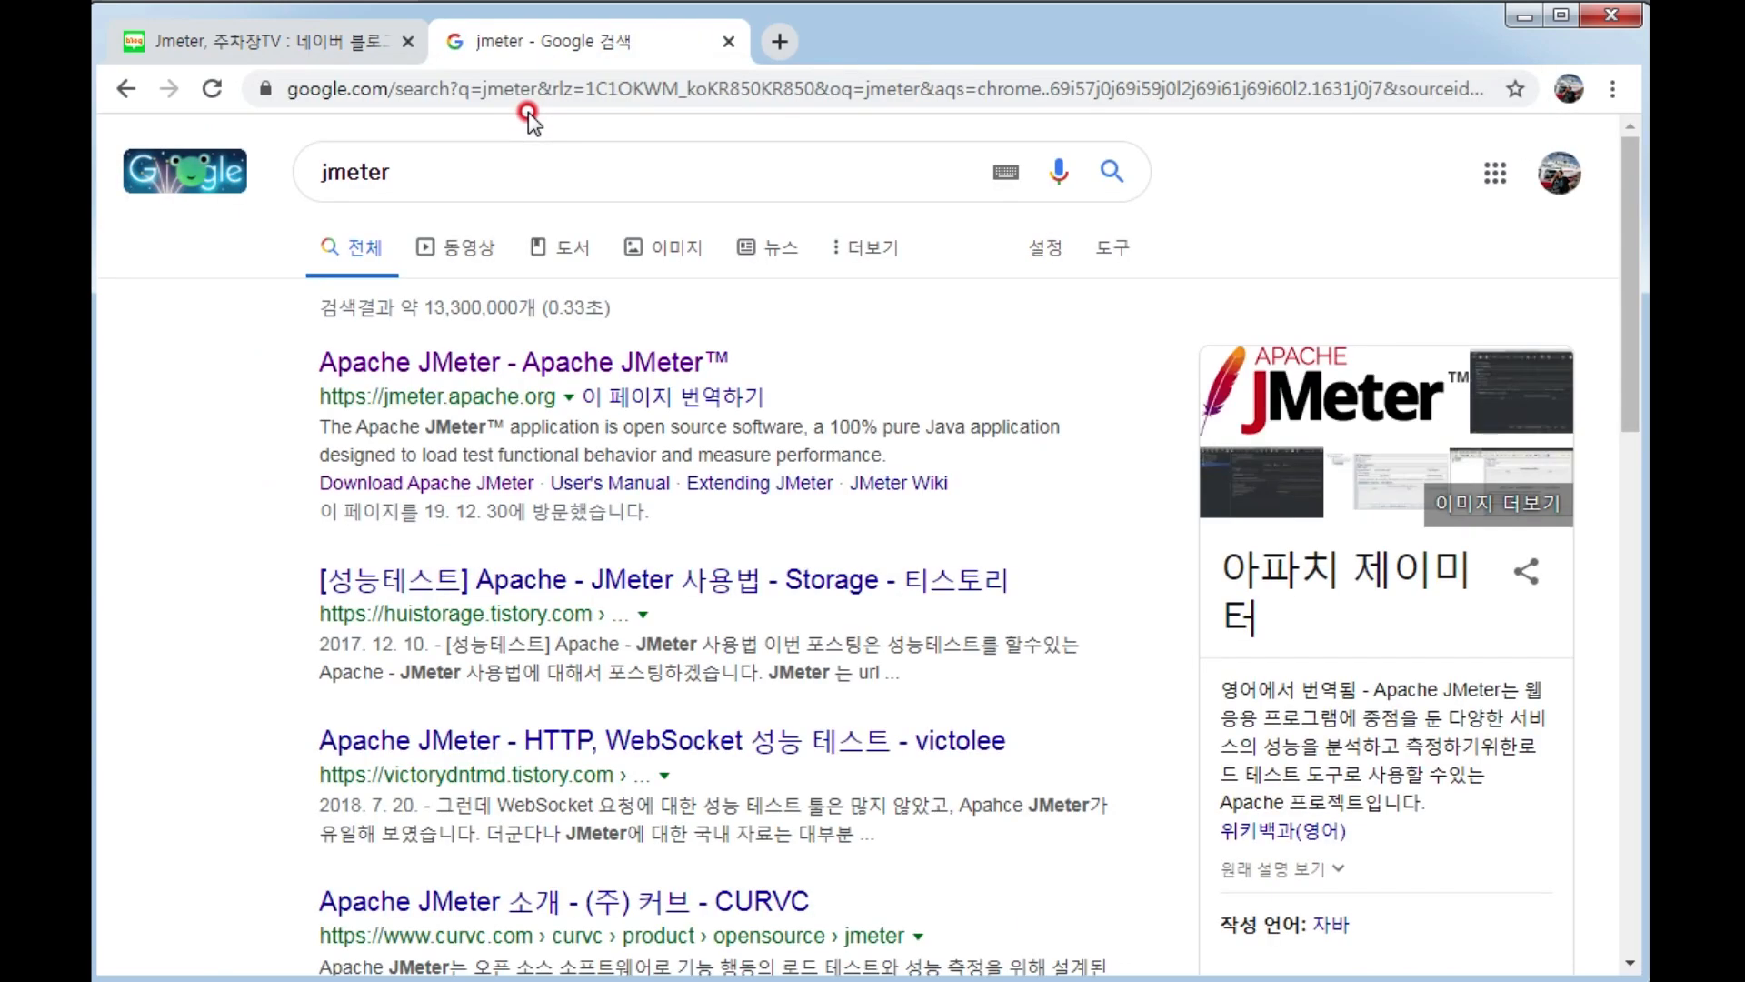
left_click(608, 361)
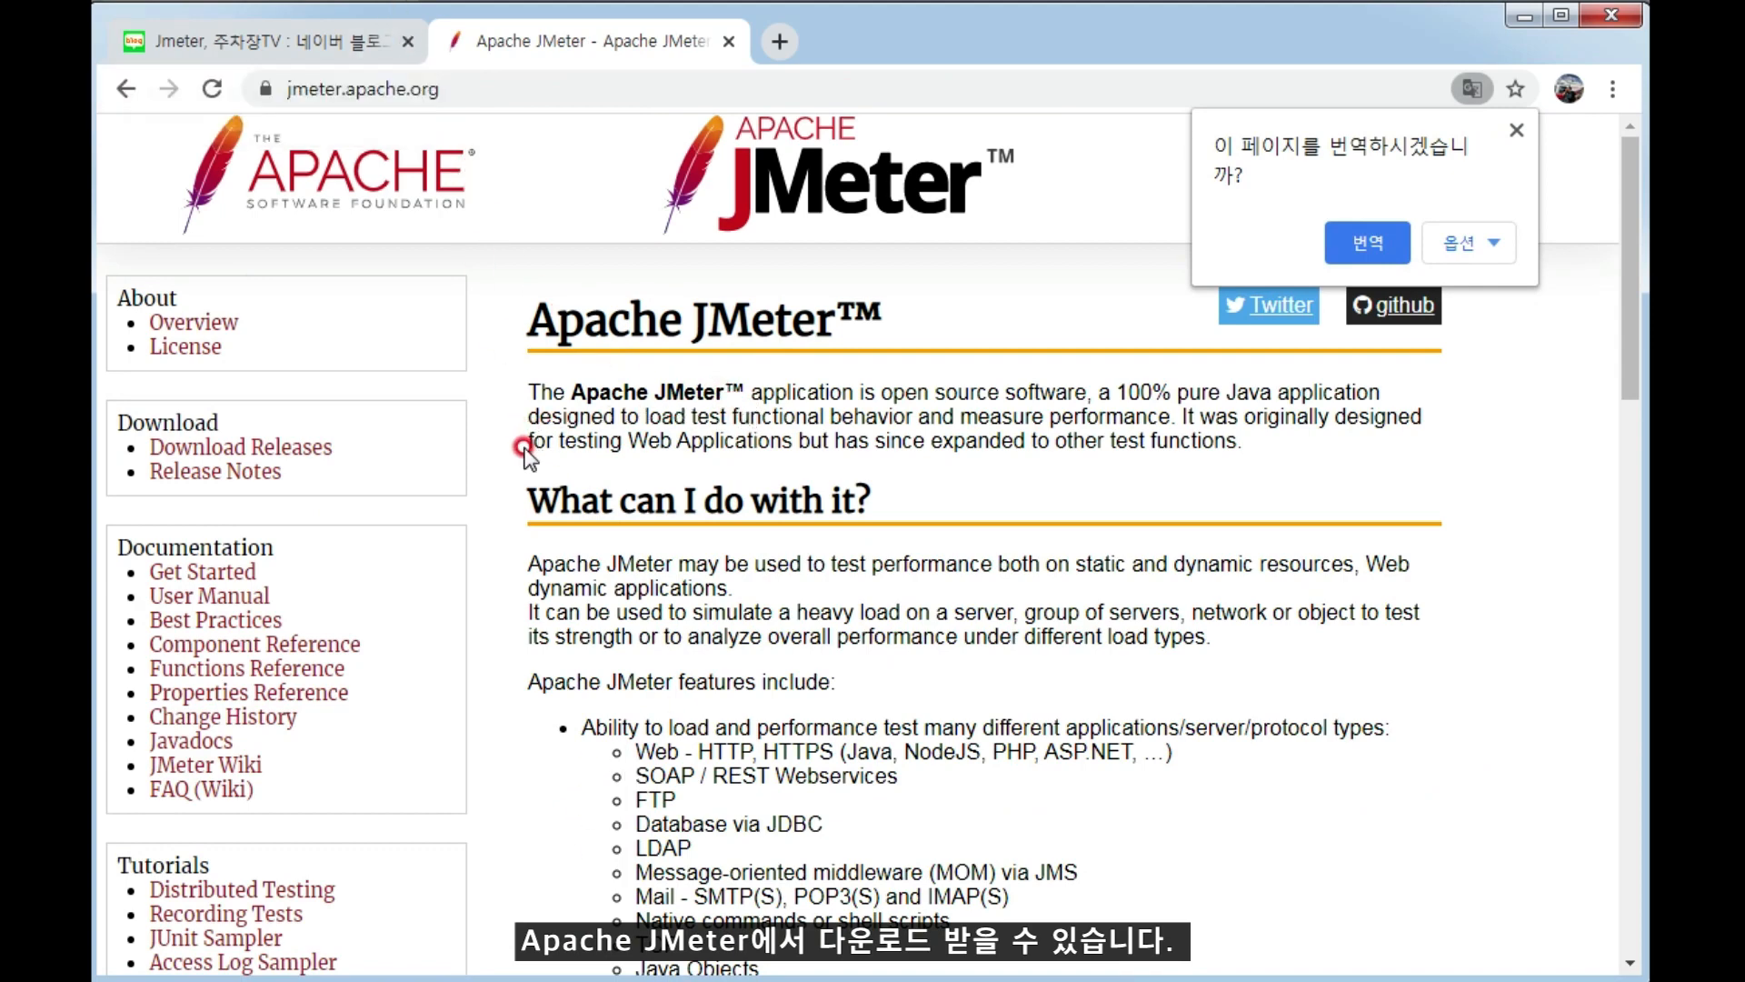
left_click(287, 449)
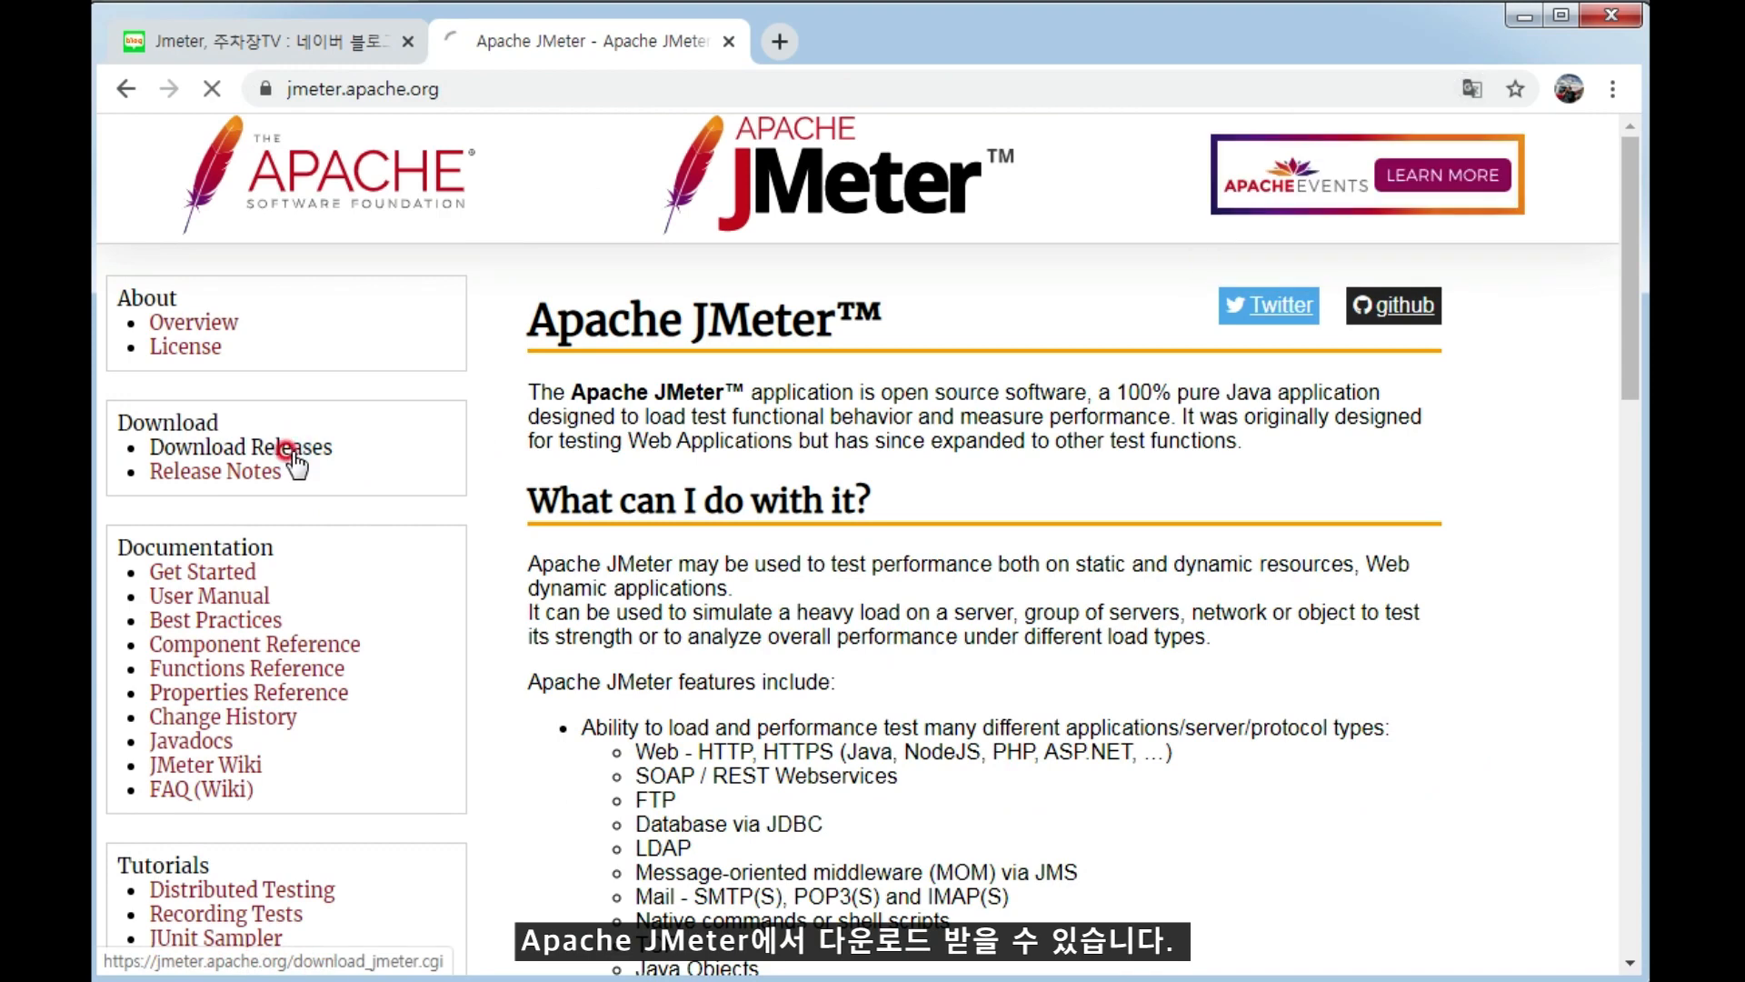
Examine the Java requirement of Apache JMeter 5.2.1 and the archives offered under Binaries.
scroll(957, 713, "down", 4)
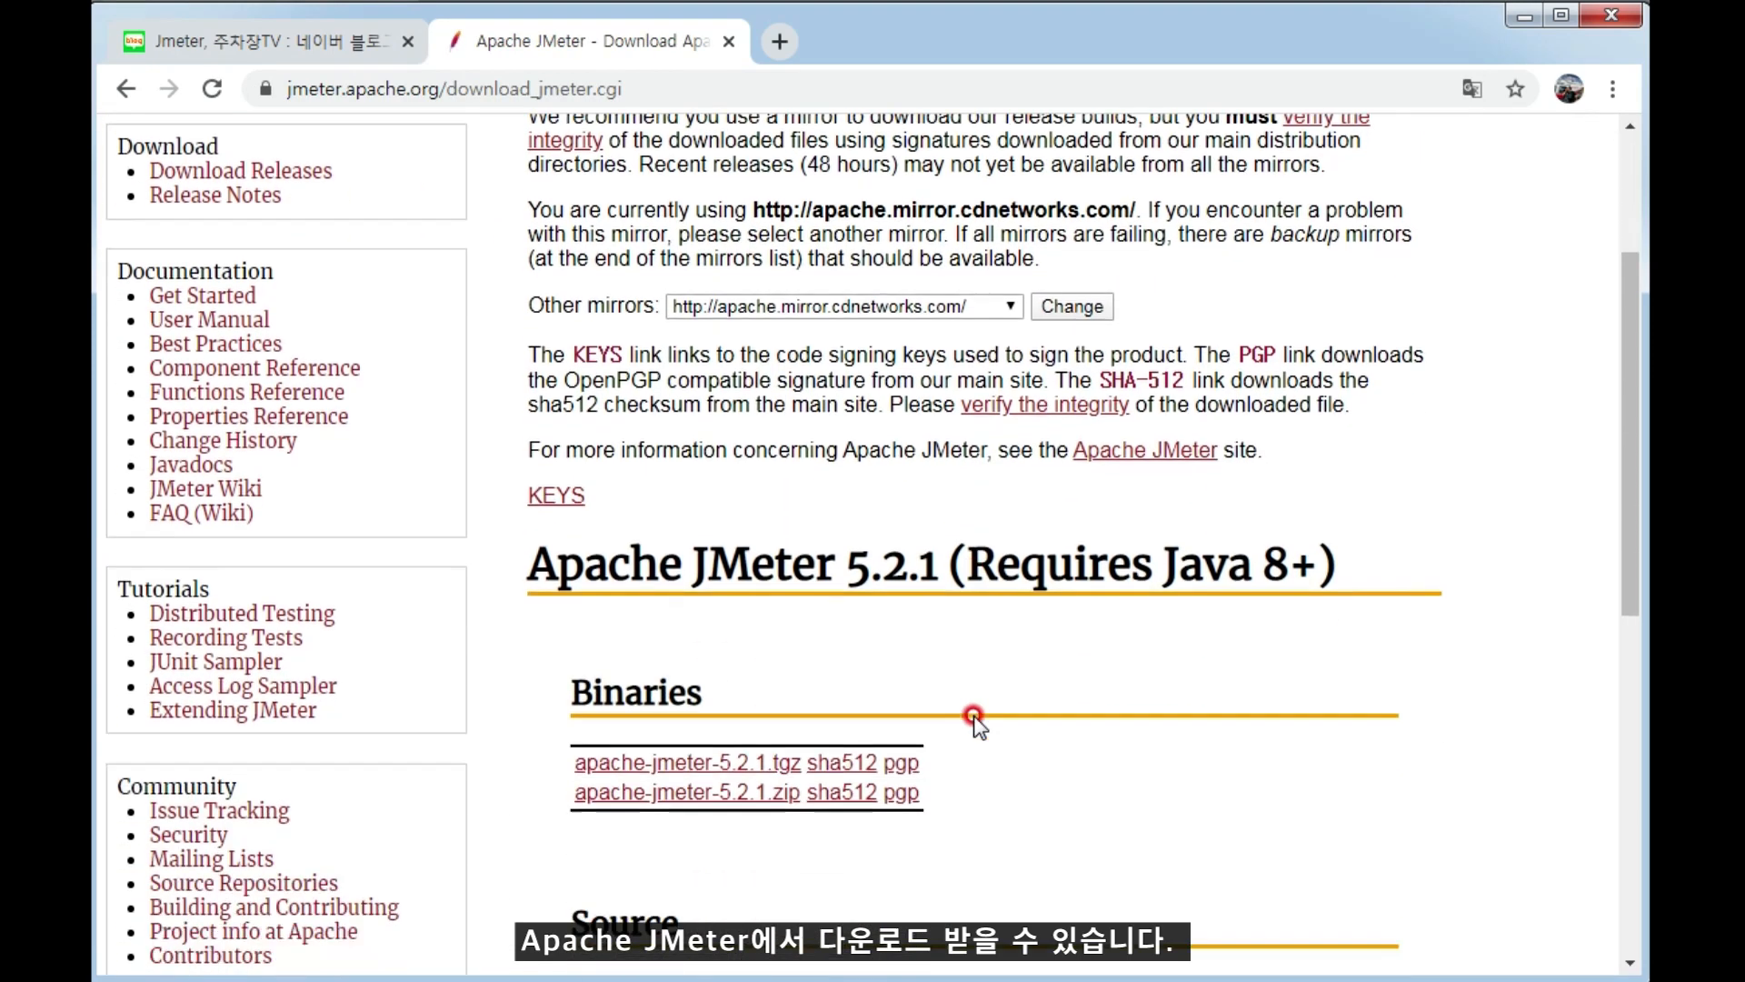
left_click_drag(498, 446, 1374, 439)
left_click(1011, 418)
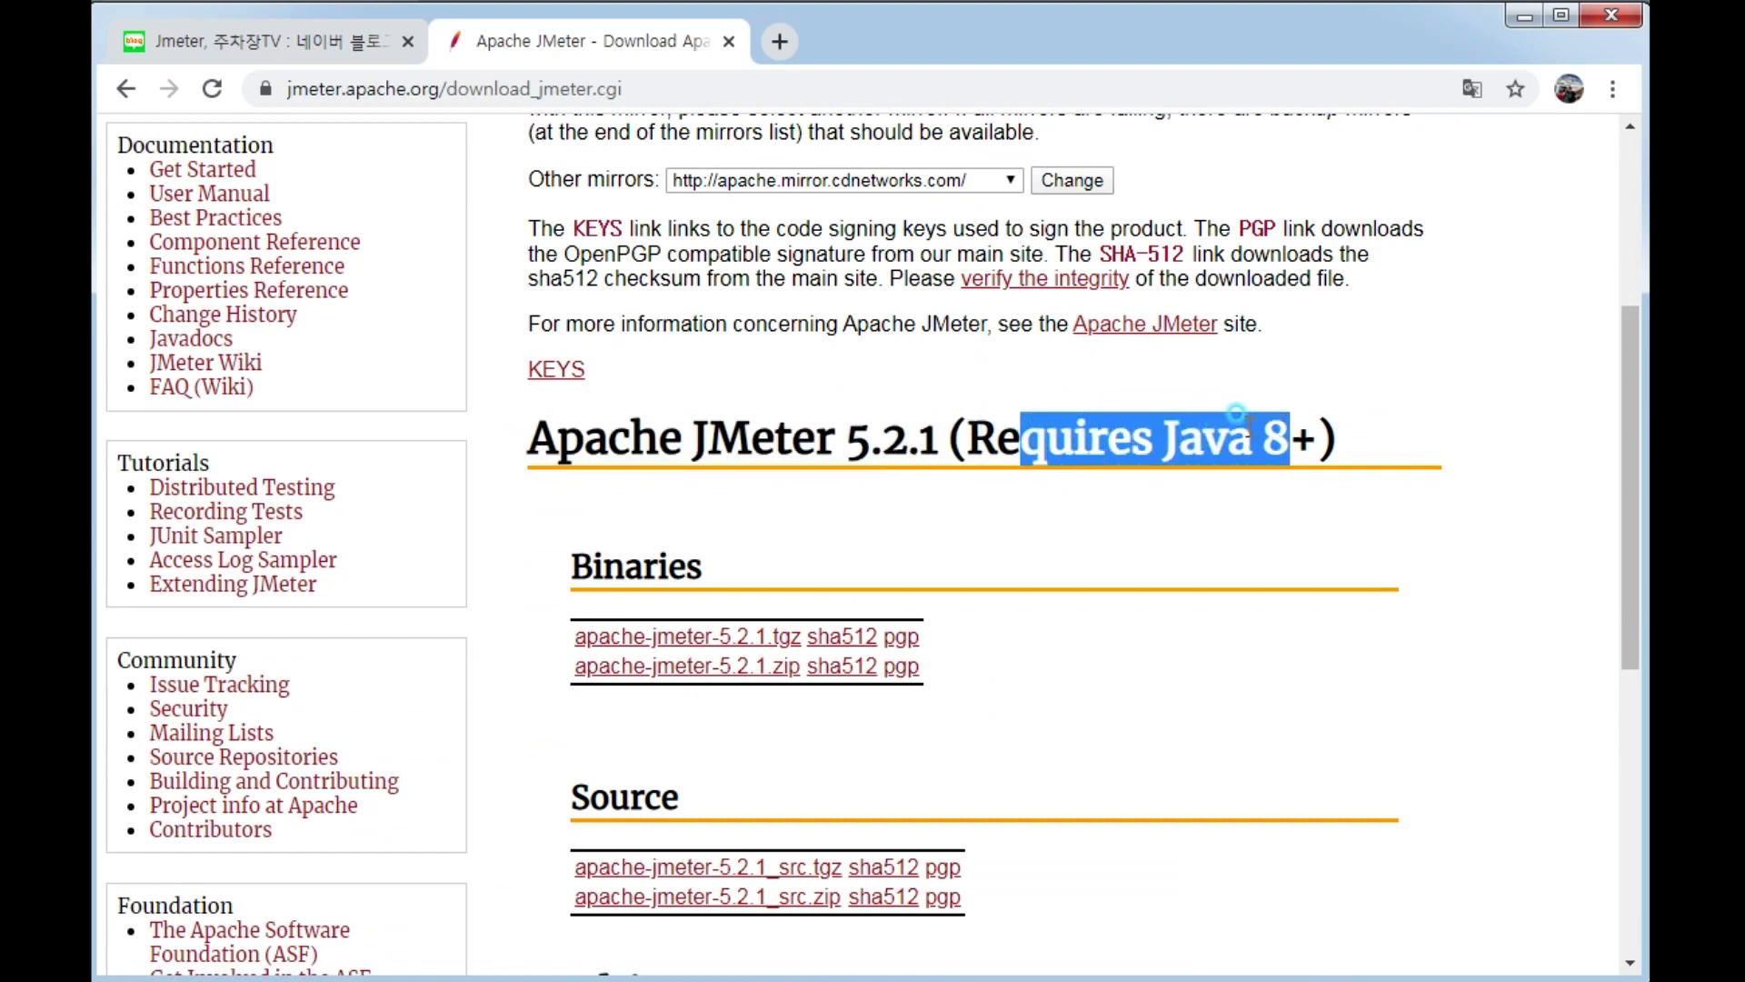
left_click_drag(1145, 437, 1316, 428)
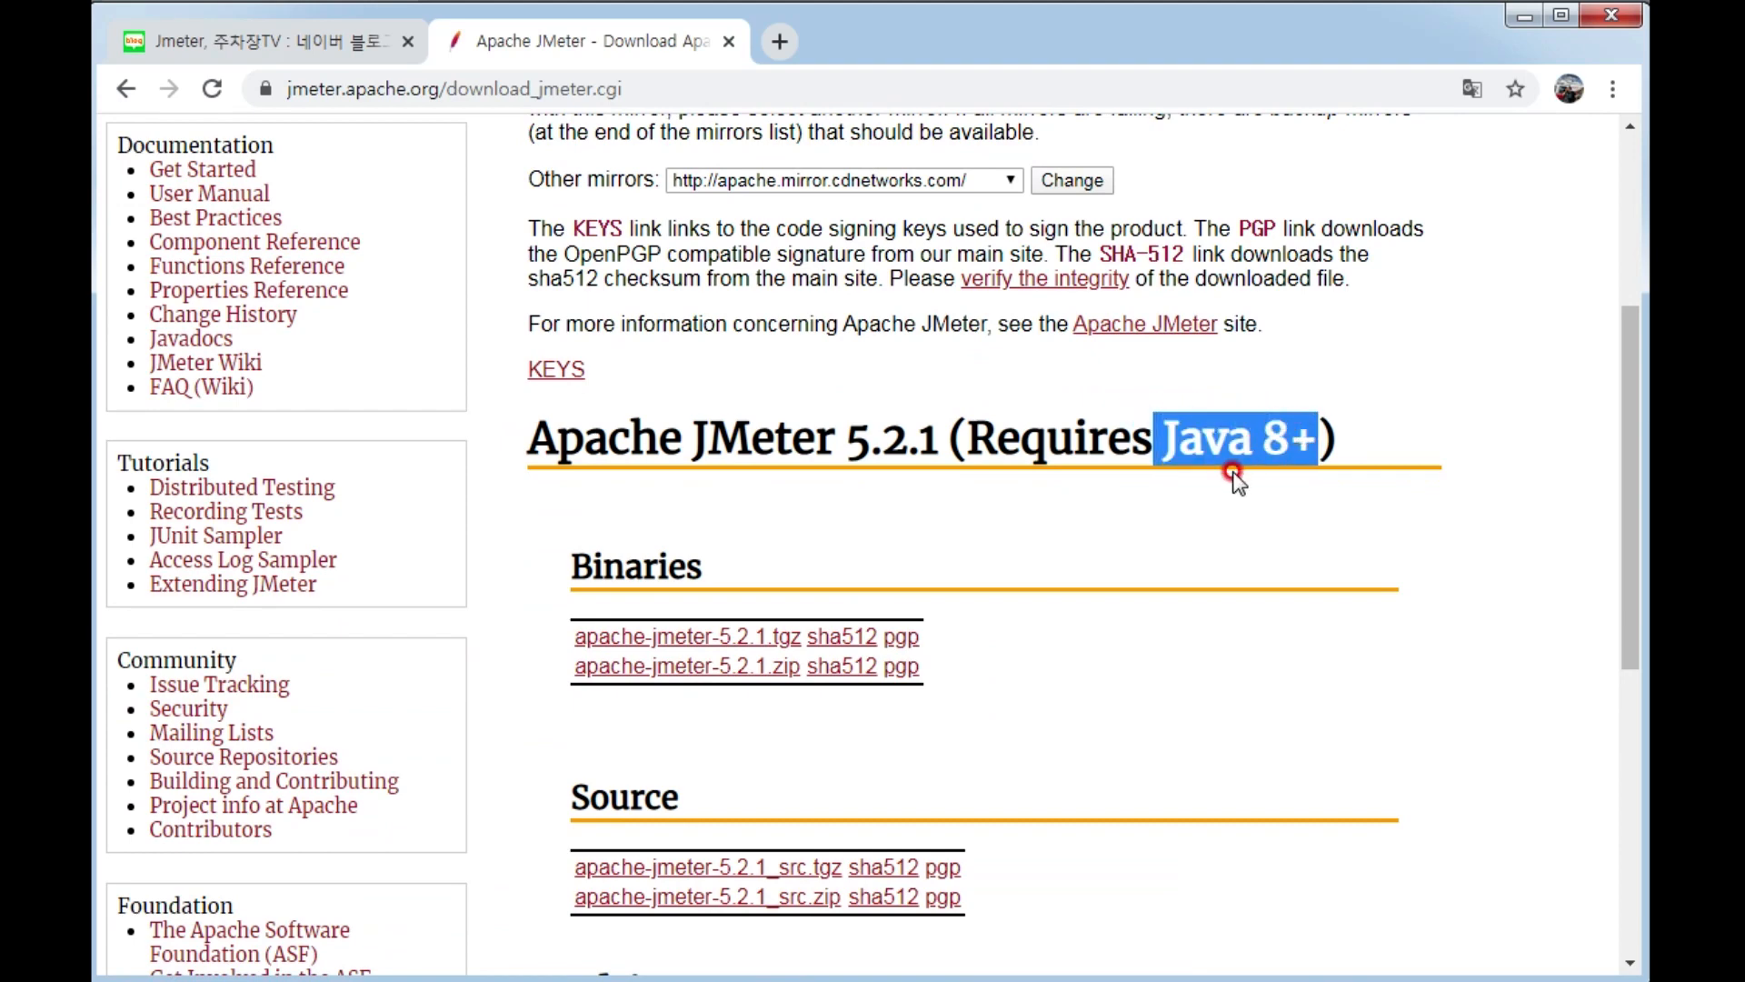
scroll(1237, 500, "down", 3)
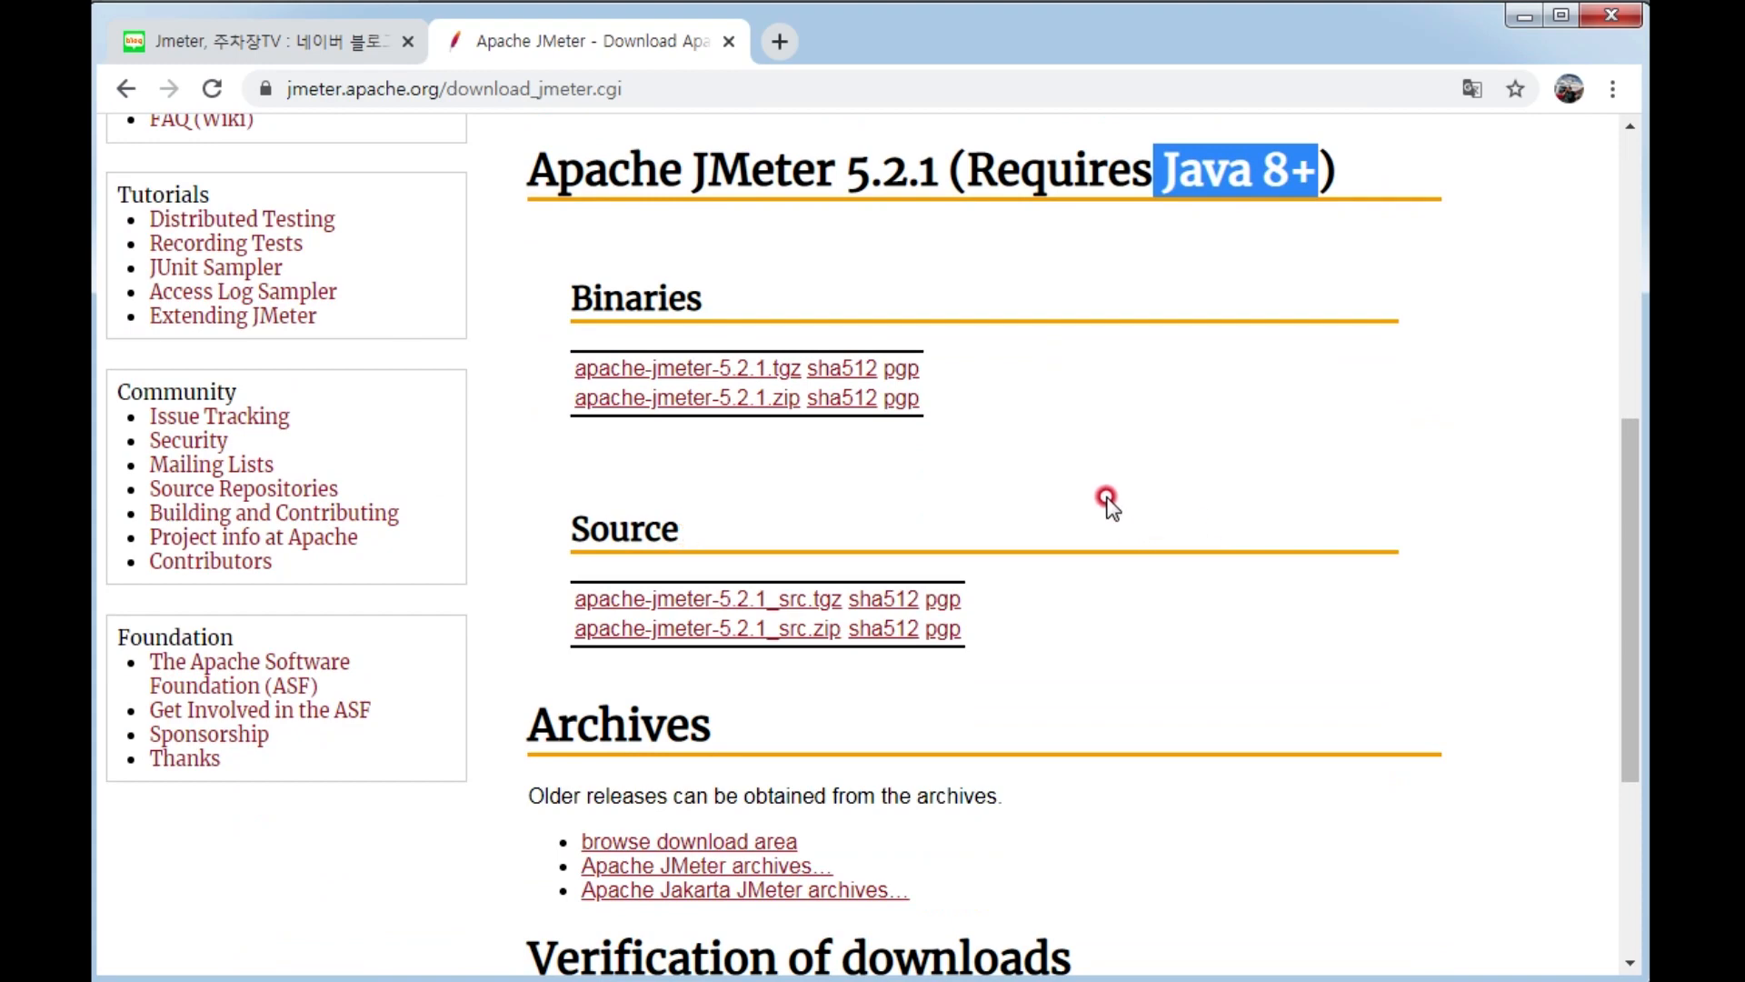
left_click_drag(524, 277, 999, 402)
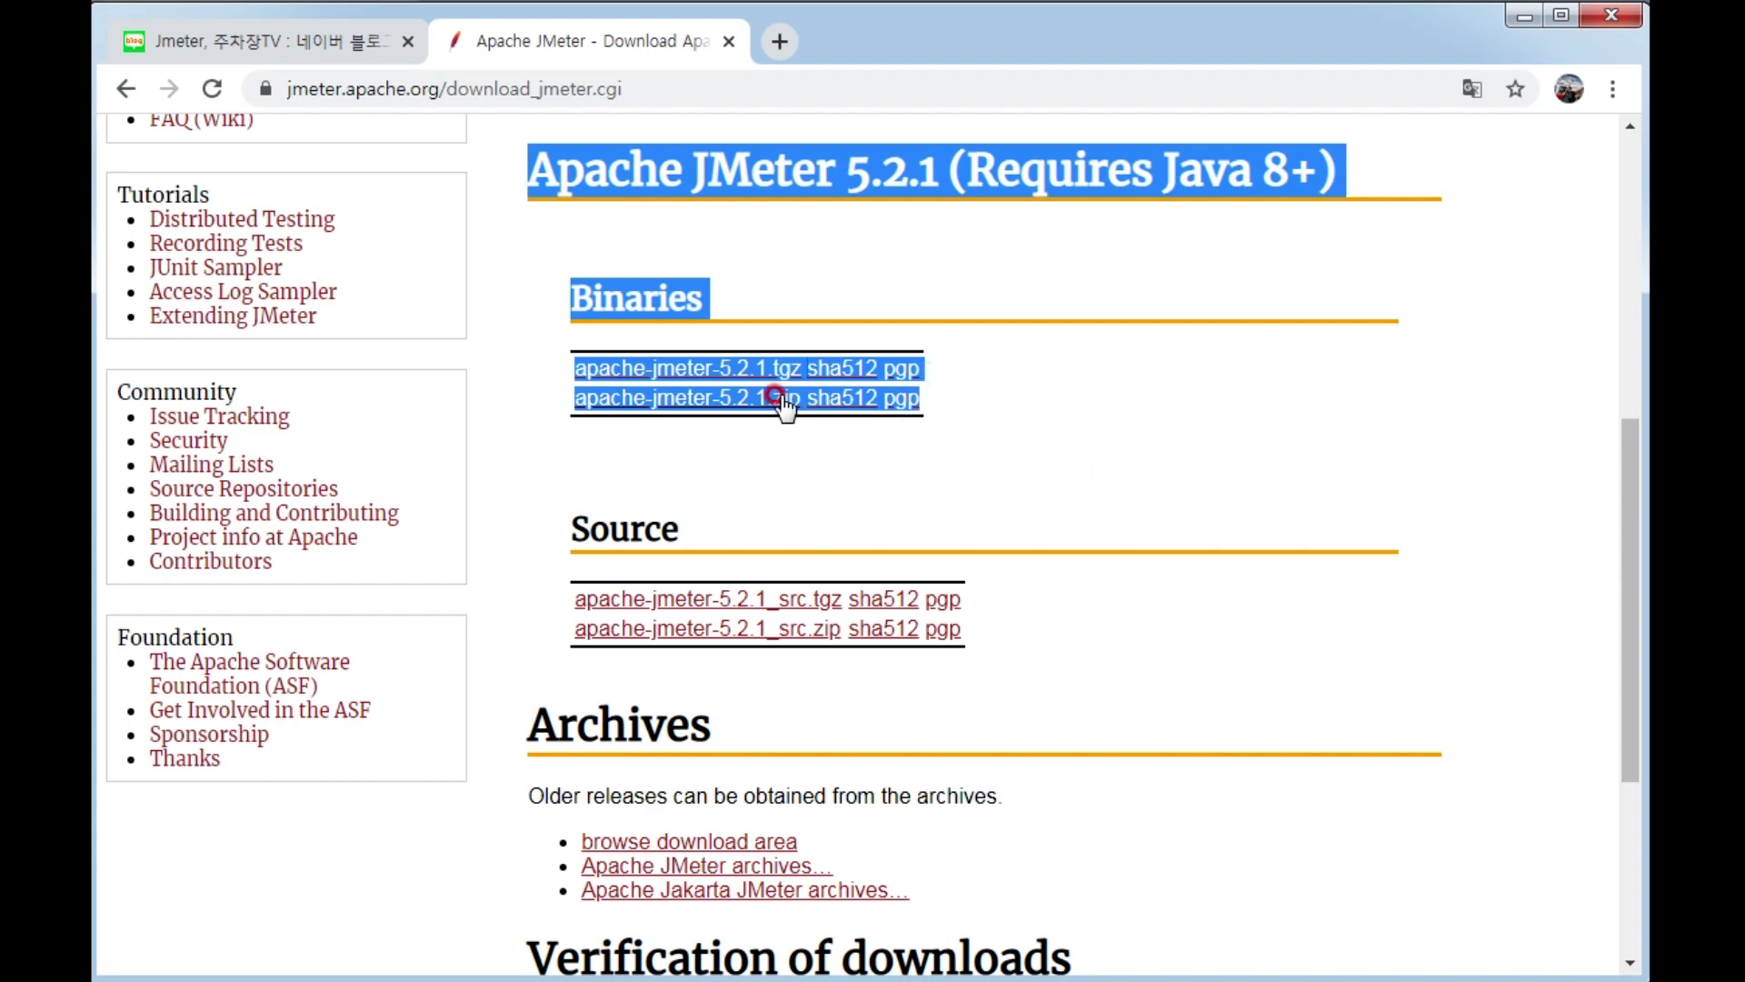
Download the apache-jmeter-5.2.1.tgz archive from the Binaries section.
left_click(742, 368)
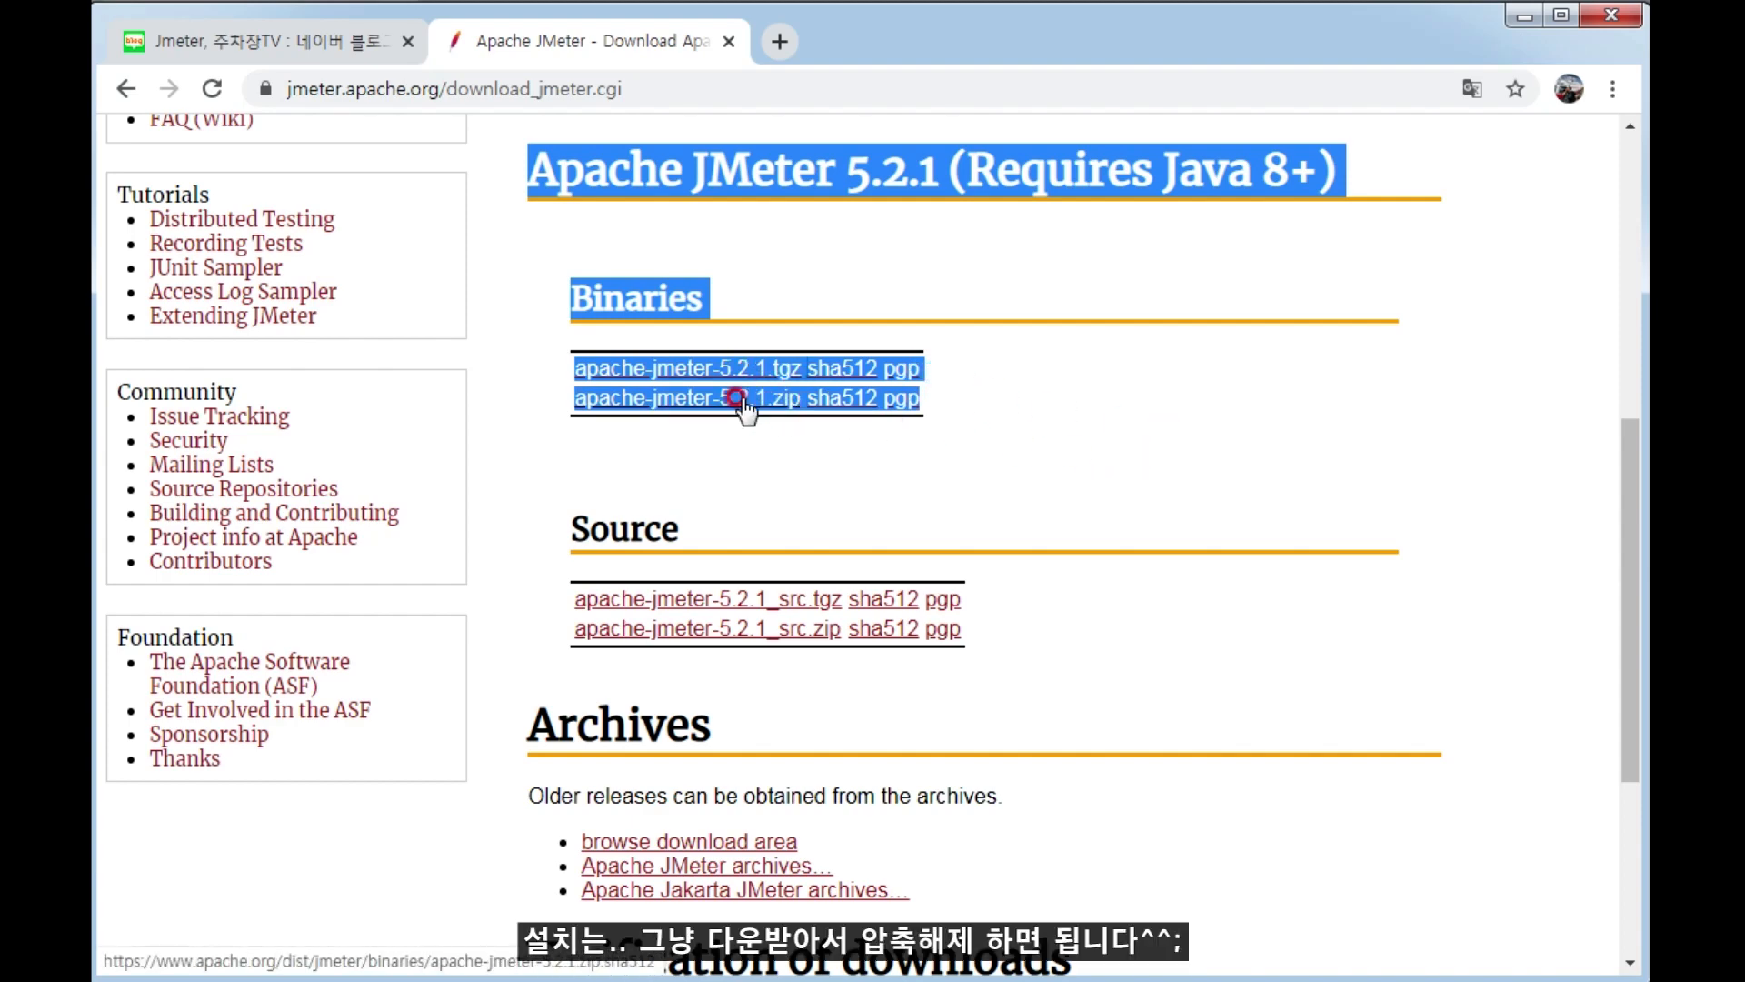
left_click(677, 368)
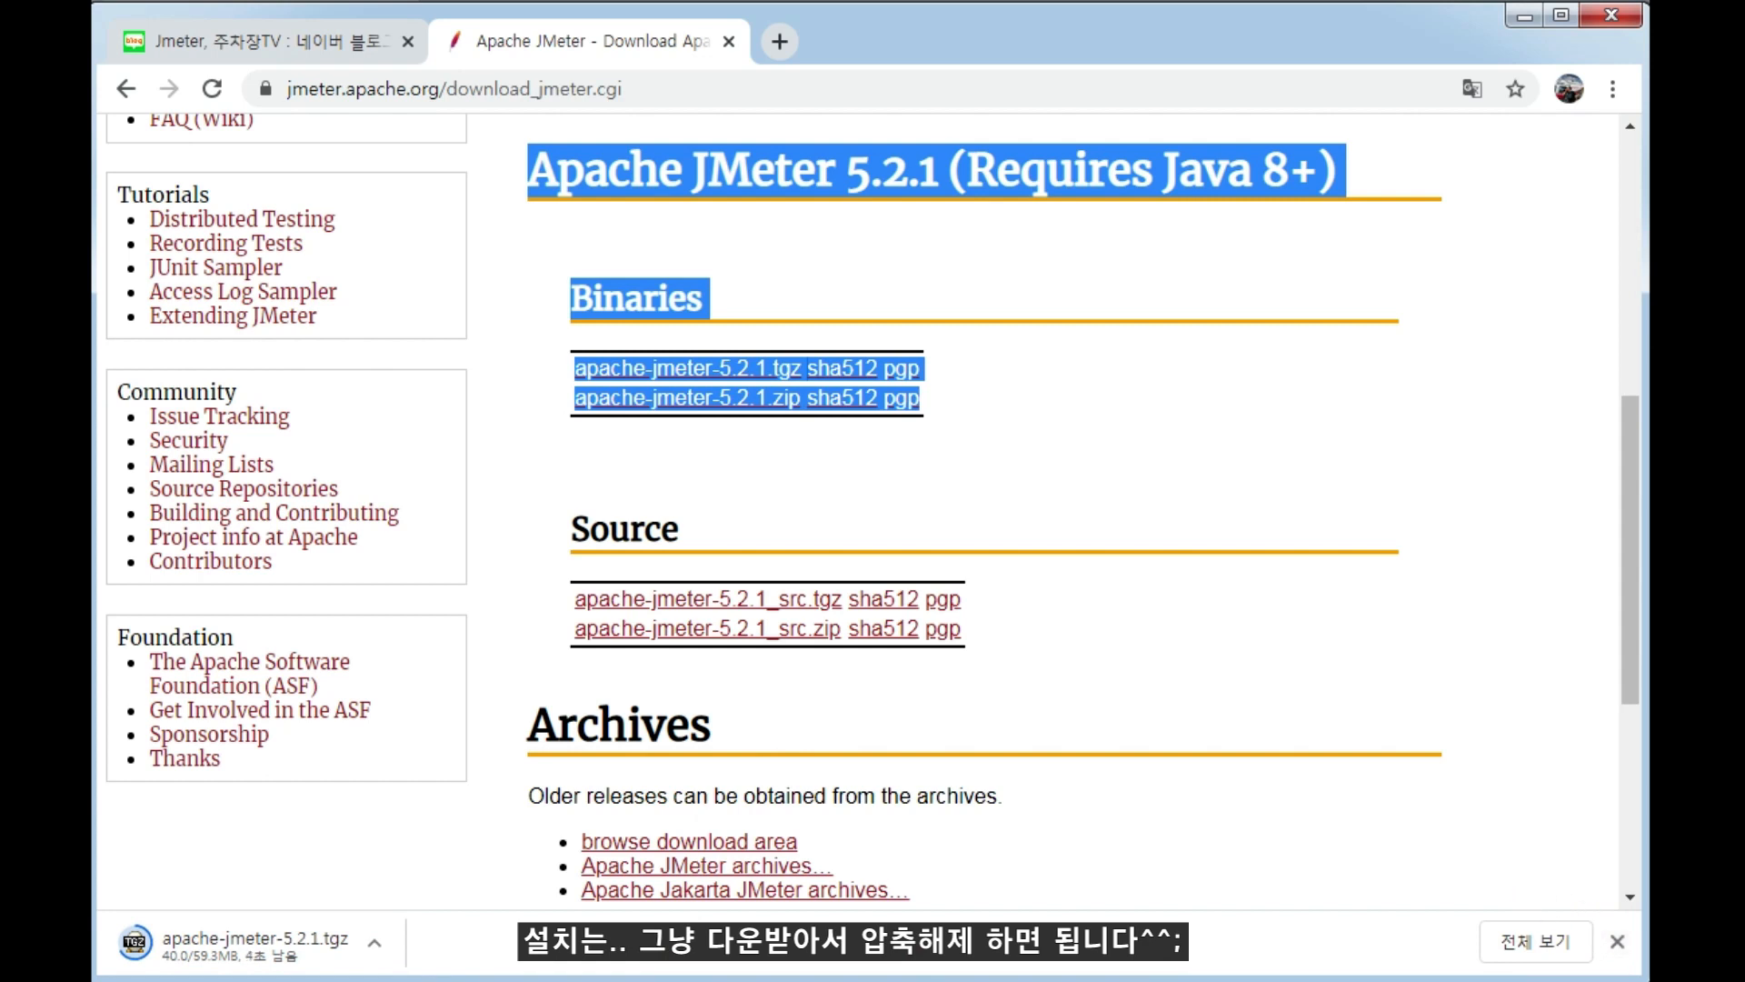
Open a Windows Explorer window and go to the bin folder of apache-jmeter-5.2.1 on drive C.
right_click(291, 981)
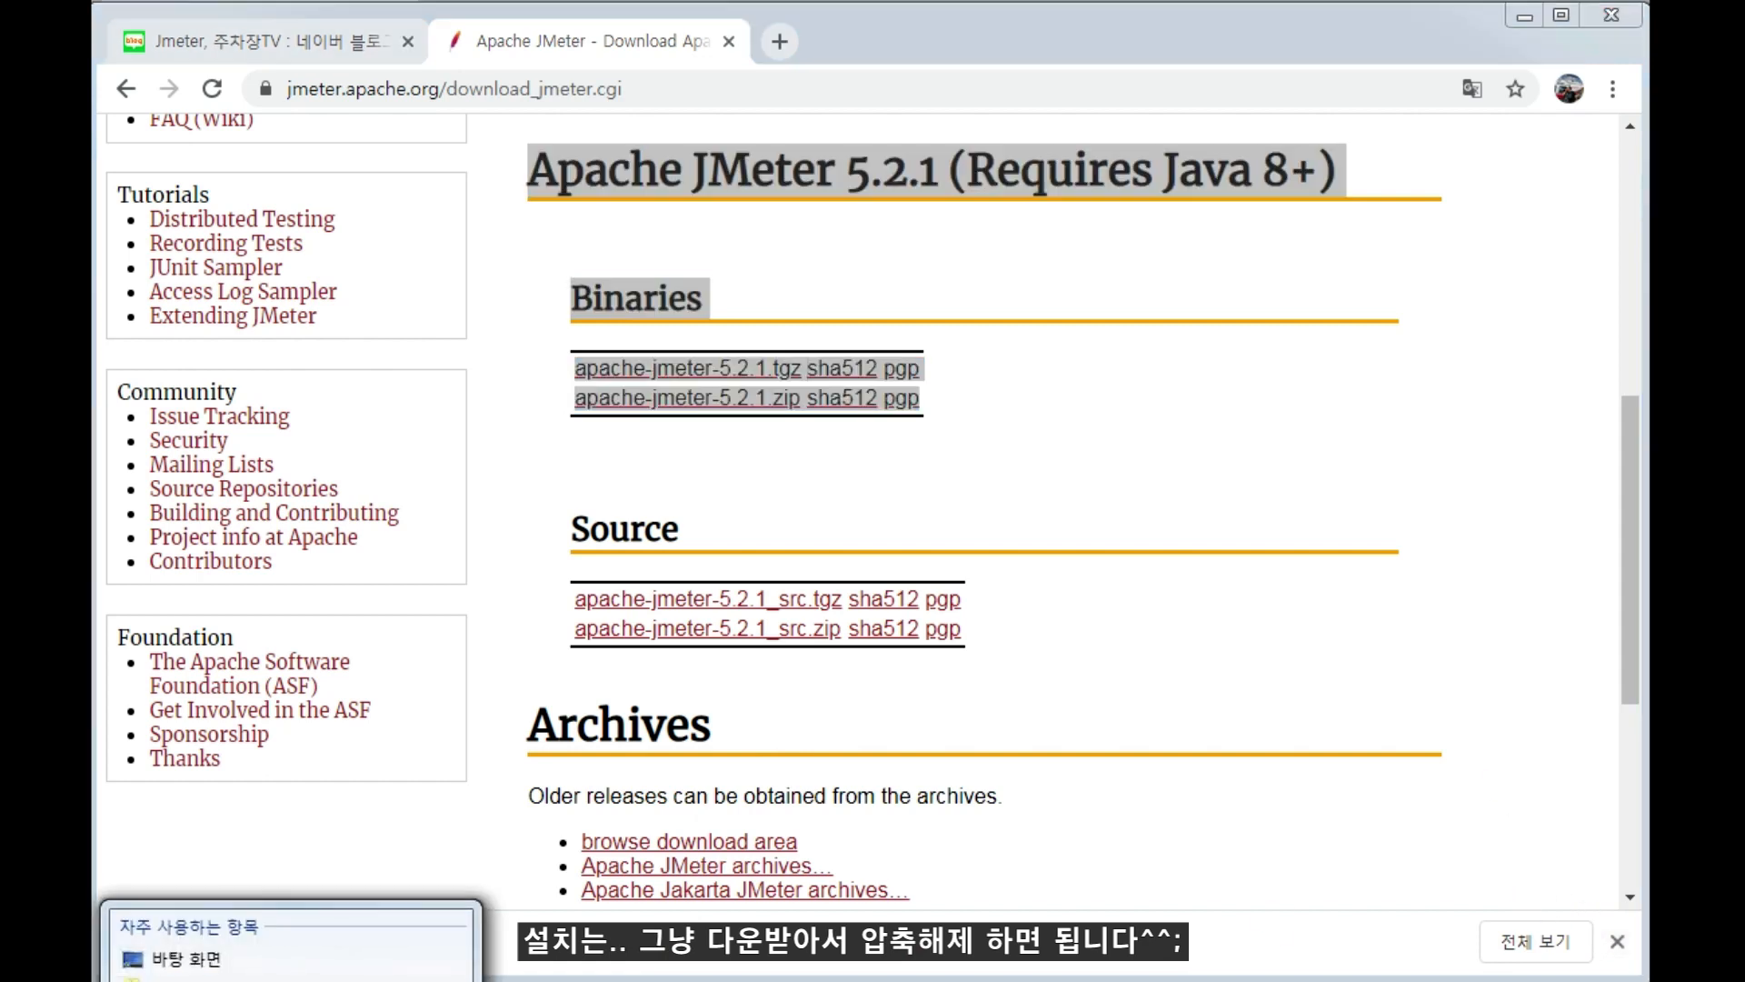
left_click(291, 981)
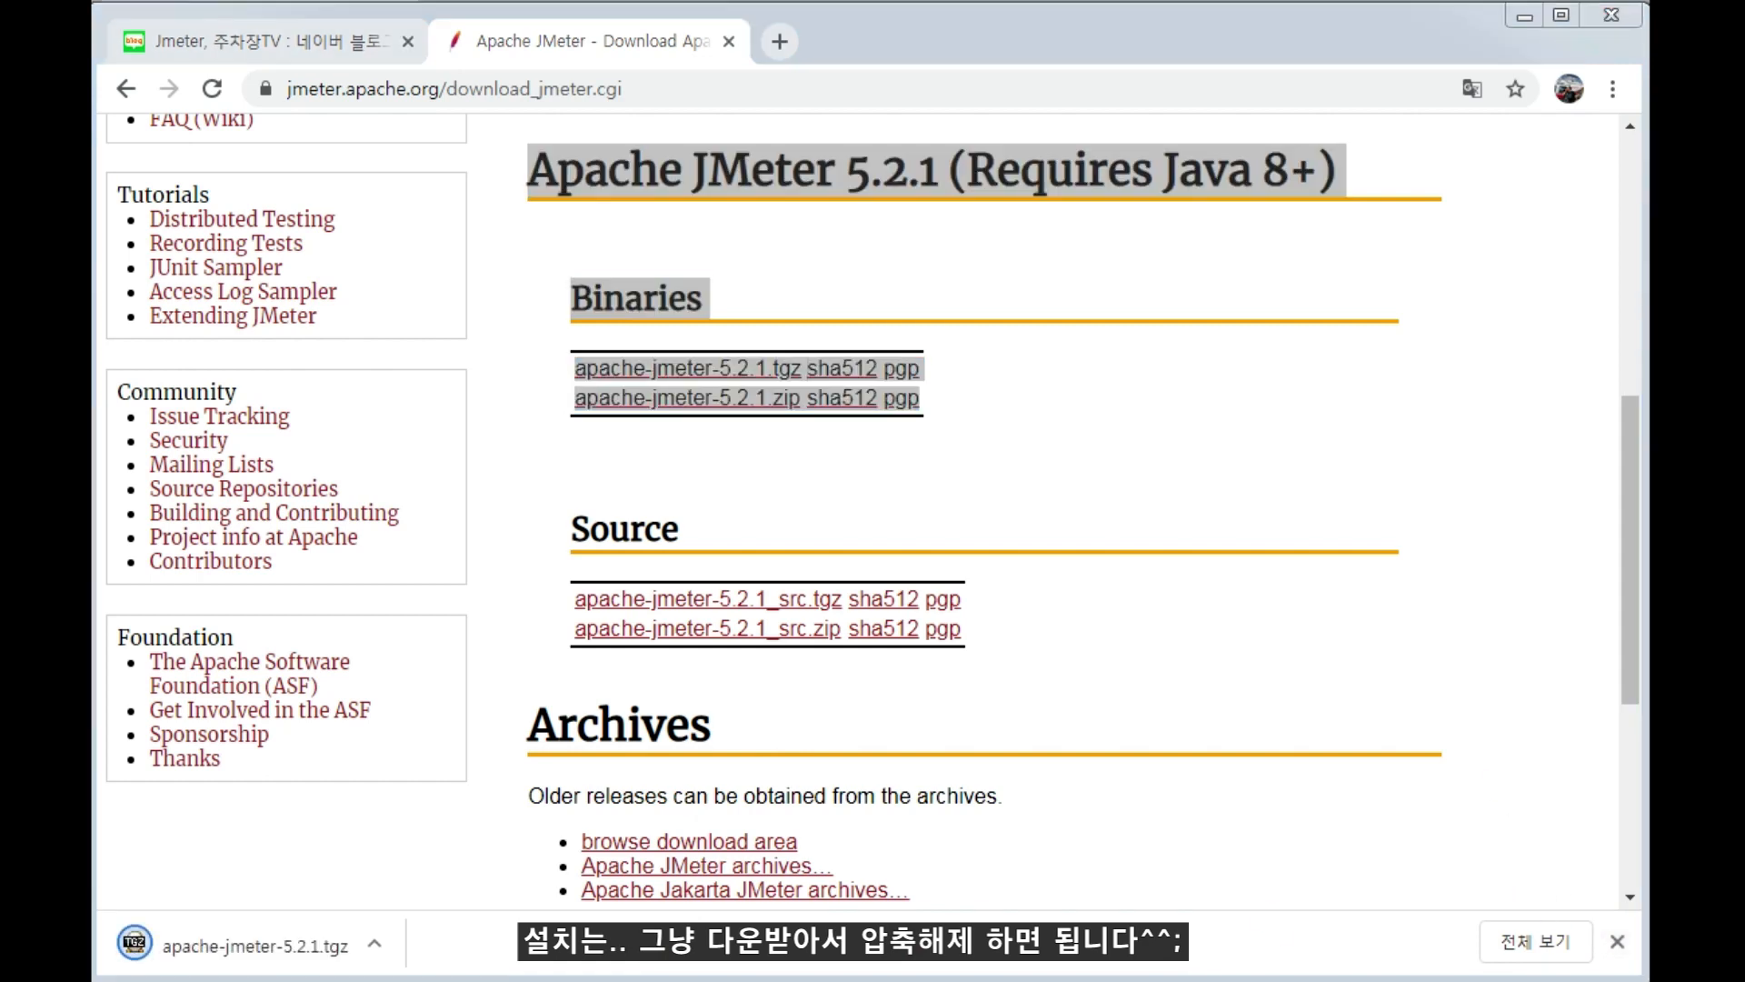
left_click_drag(1649, 69, 860, 36)
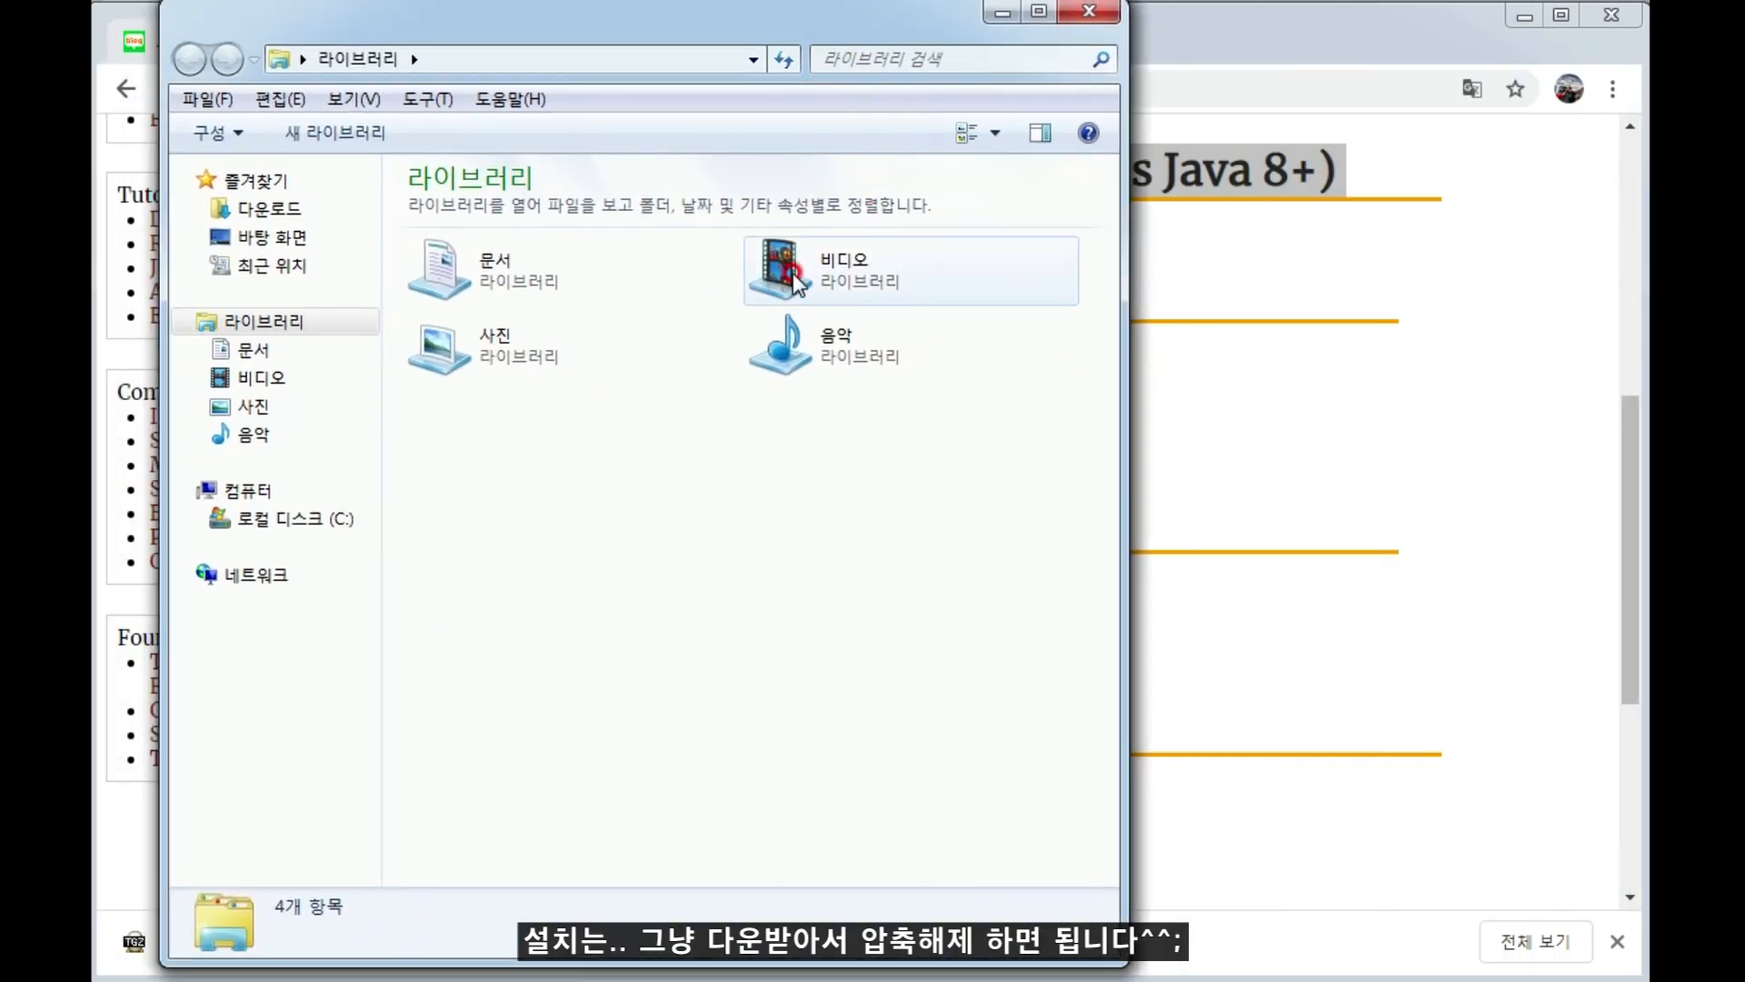
left_click(334, 518)
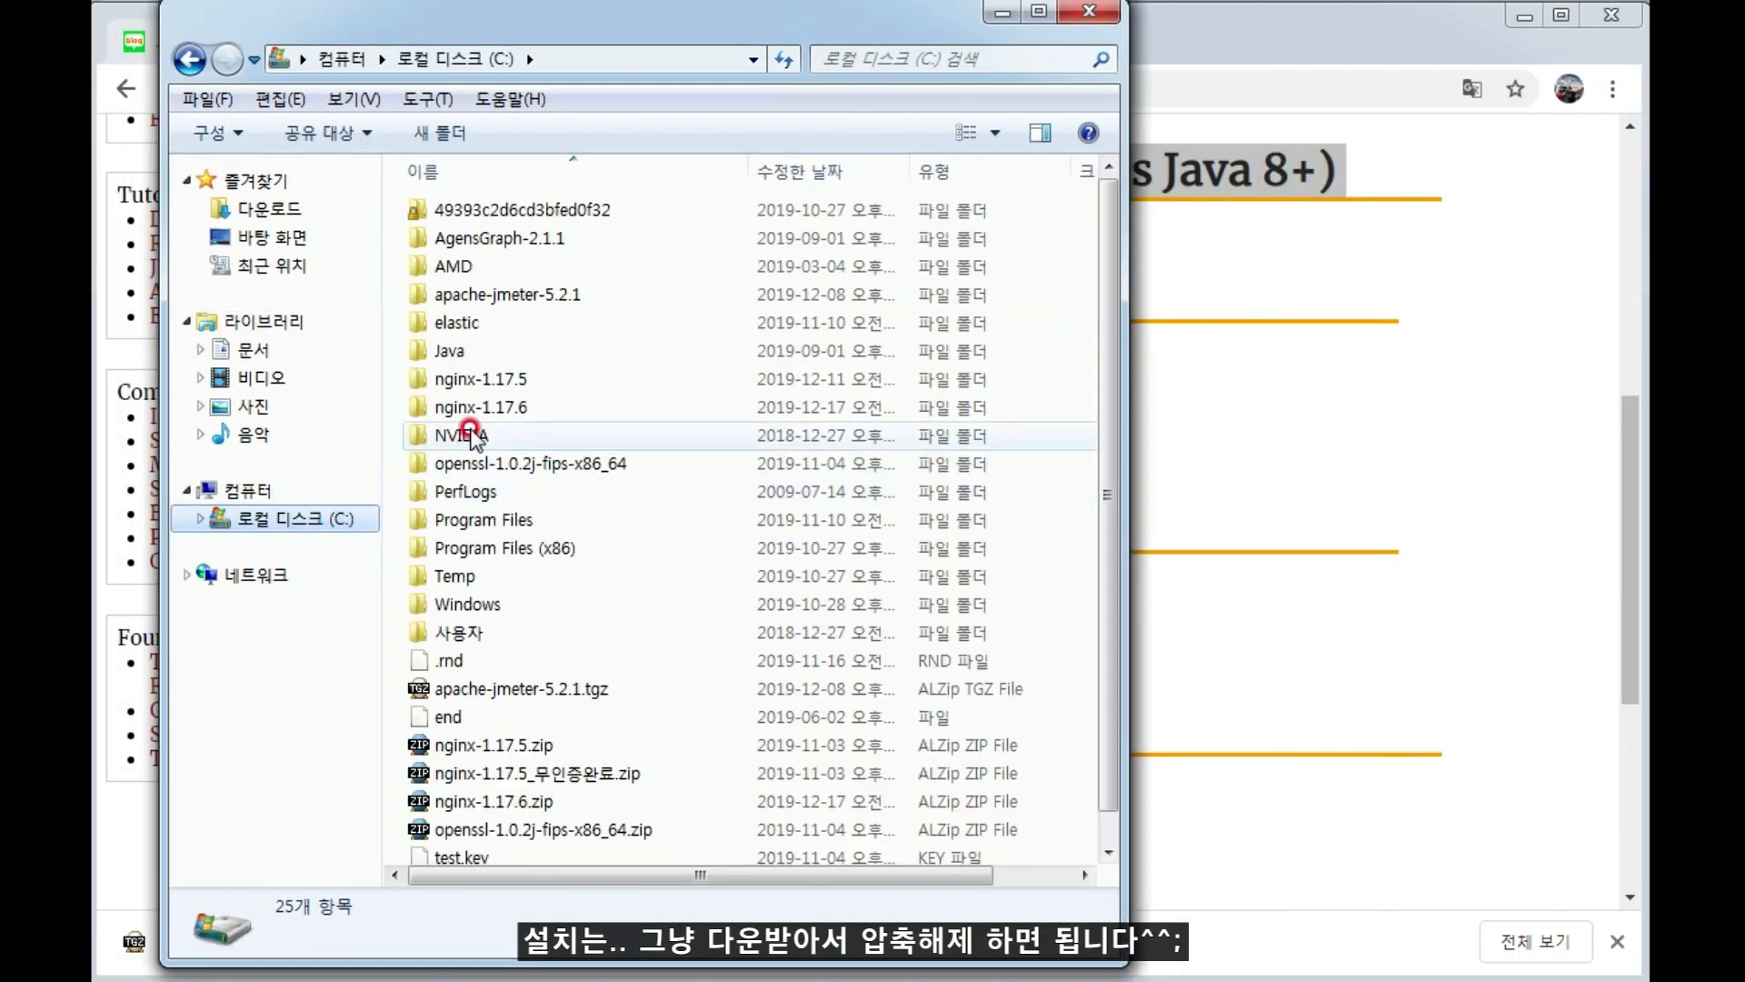
left_click(498, 293)
double_click(509, 306)
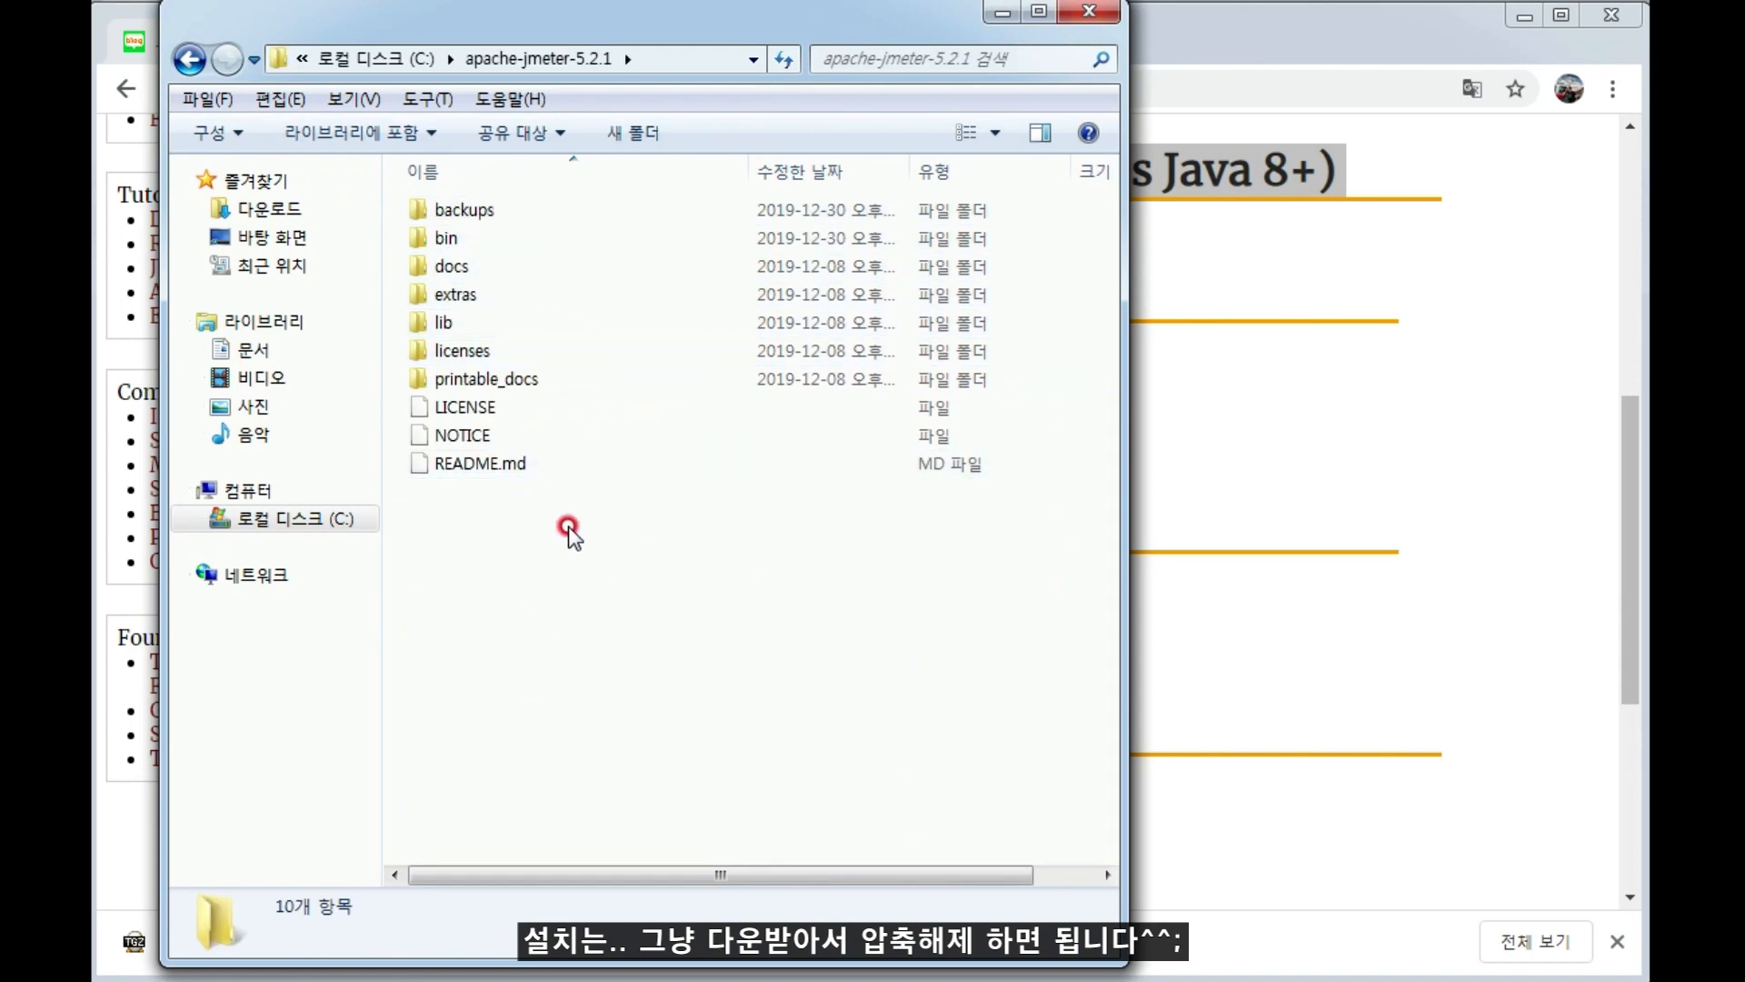
double_click(483, 238)
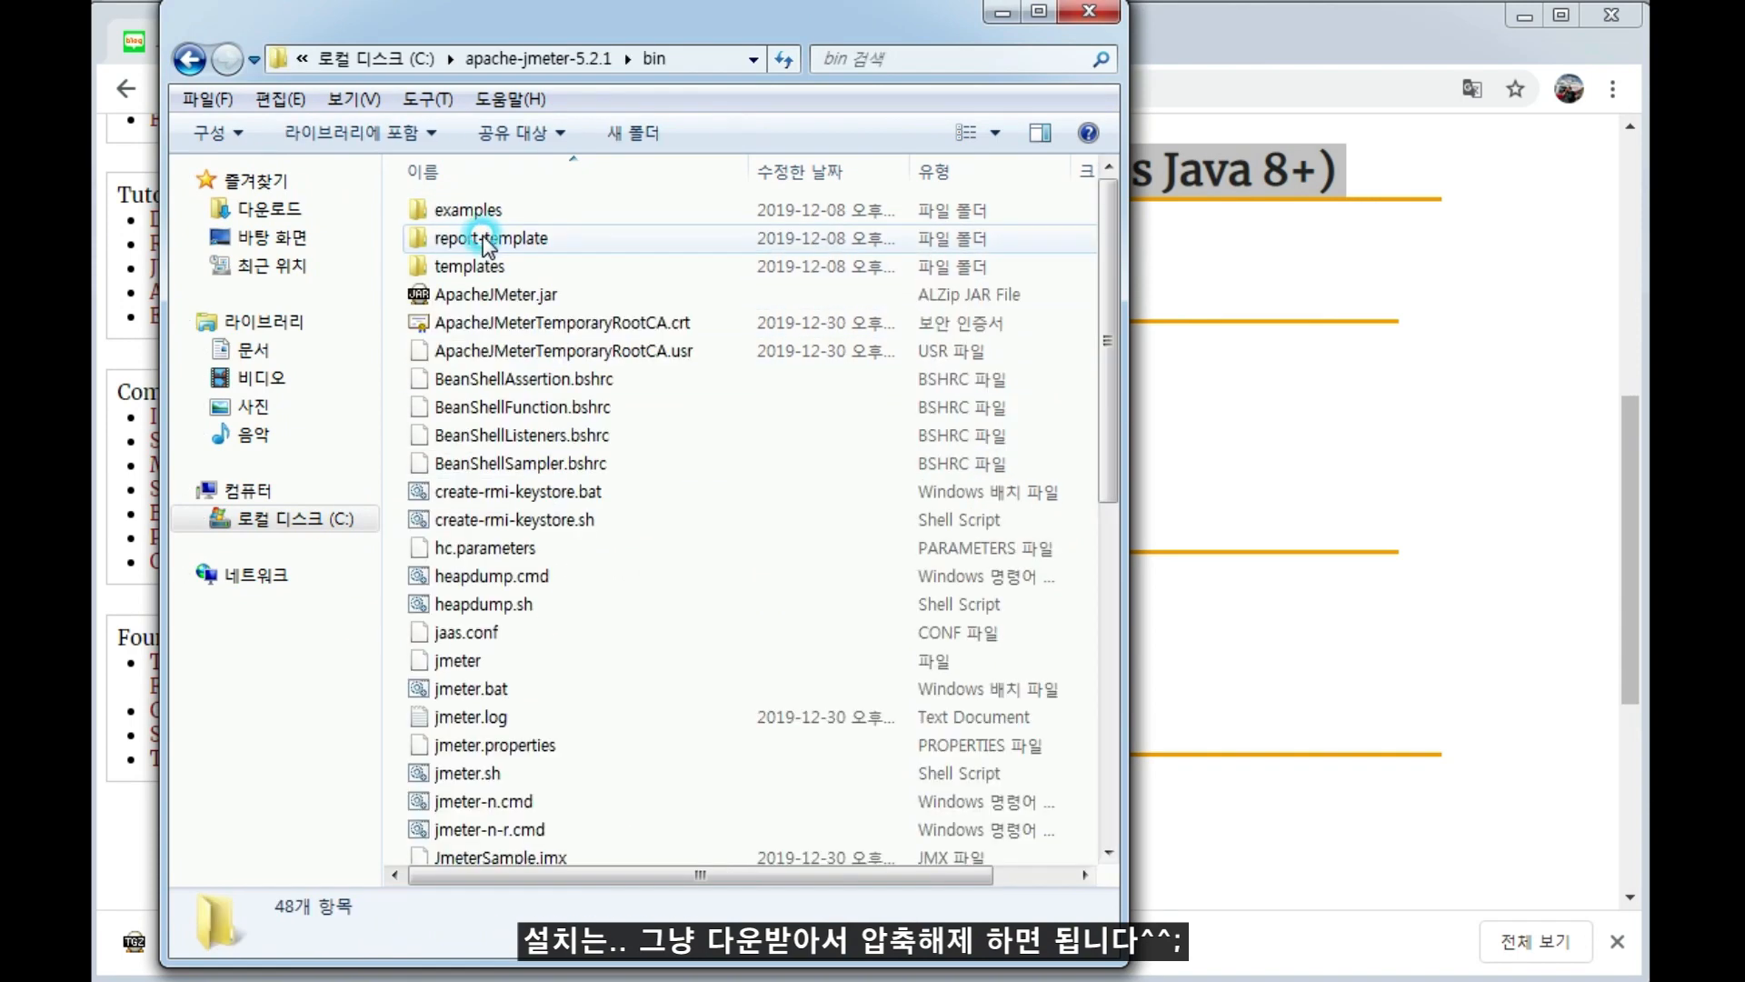
Widen the Explorer window and open jmeter.bat from the bin folder for editing in UEStudio.
left_click(450, 695)
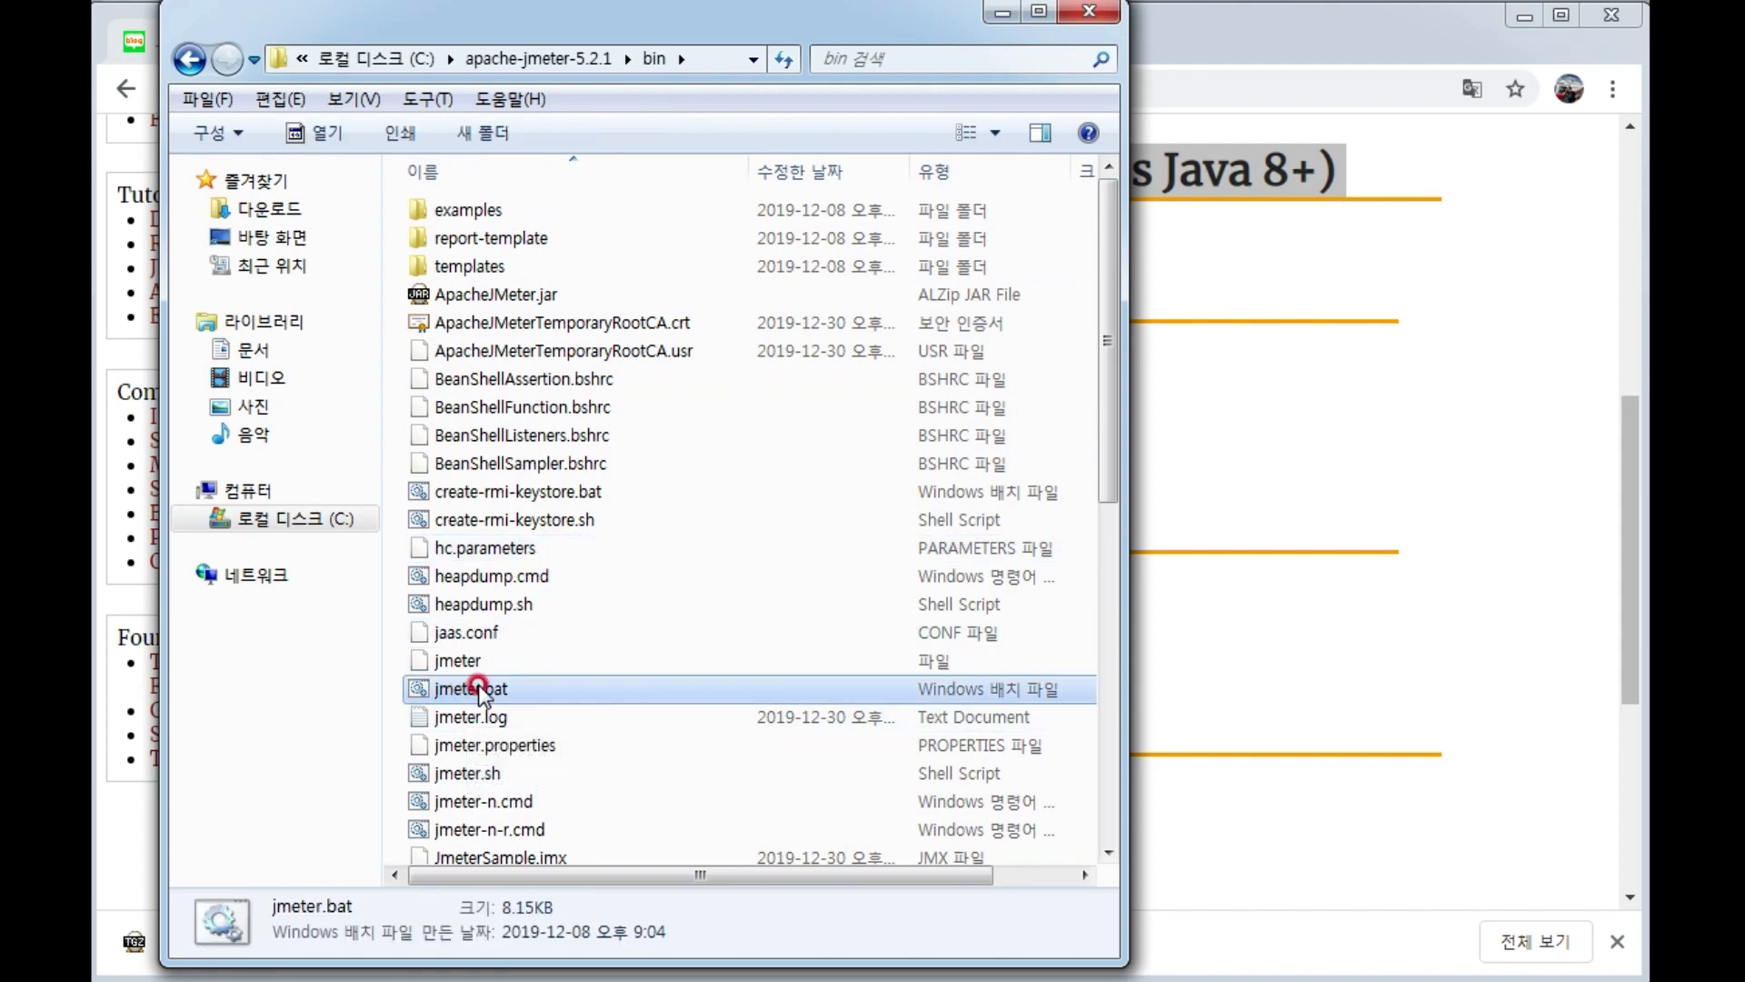
left_click_drag(1123, 672, 1596, 670)
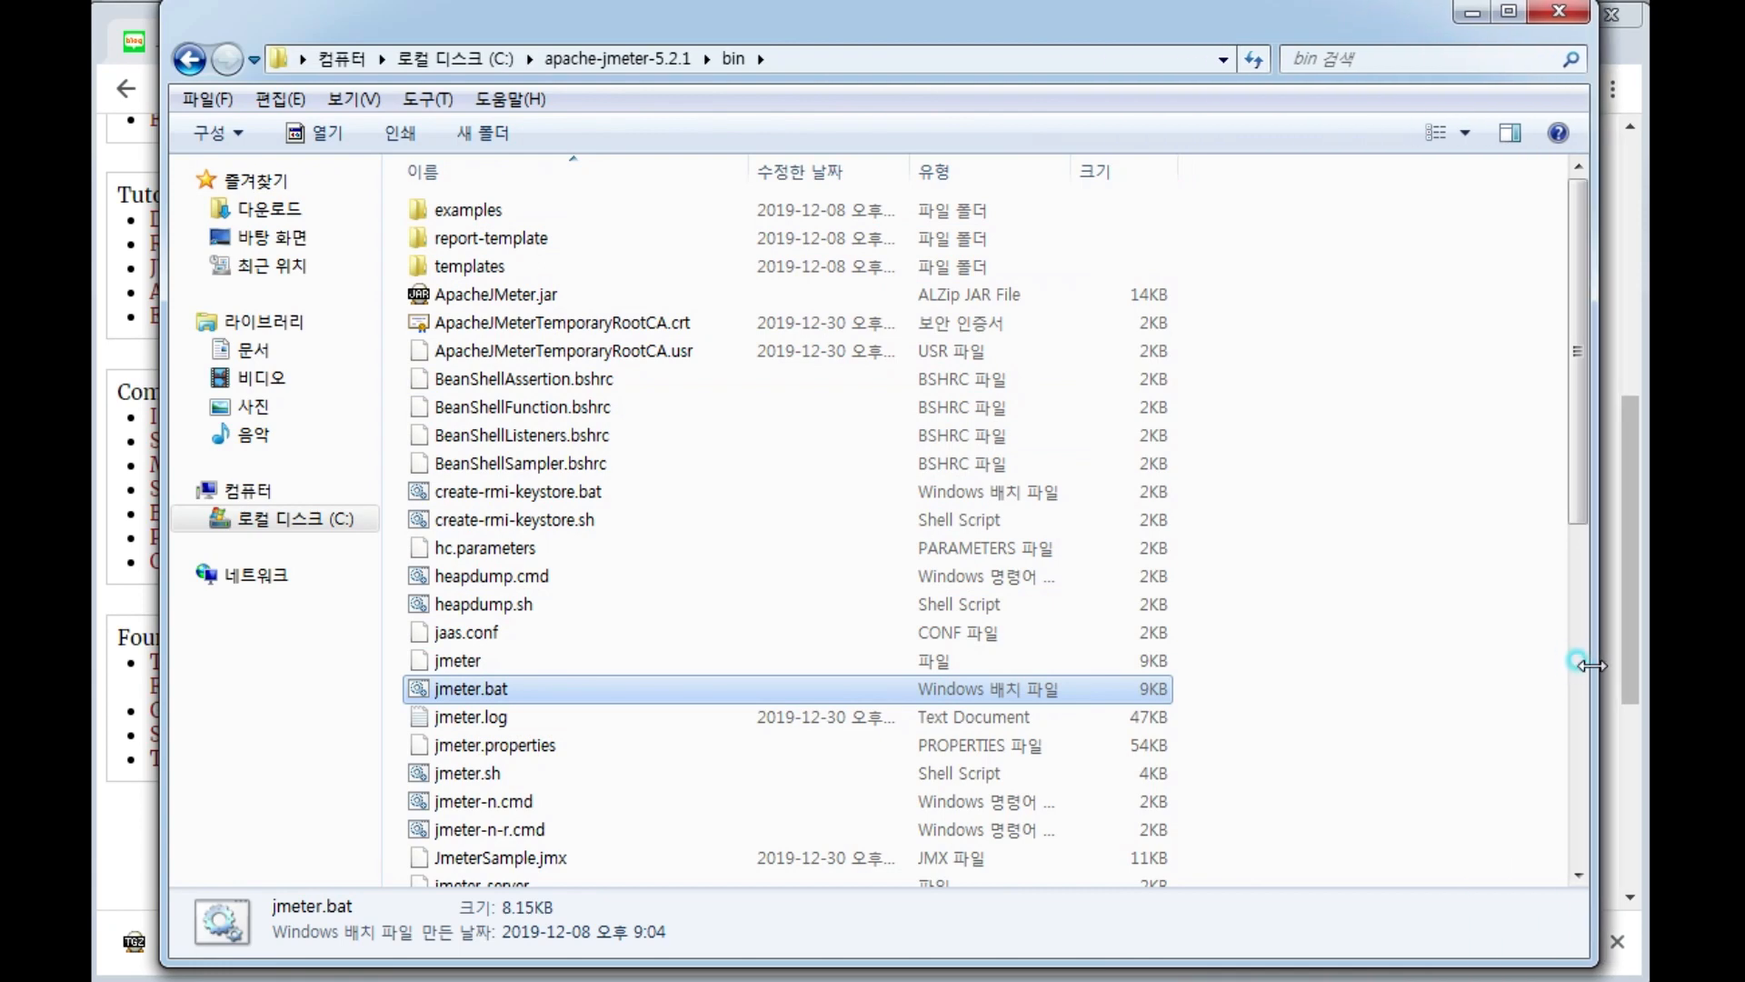
right_click(495, 693)
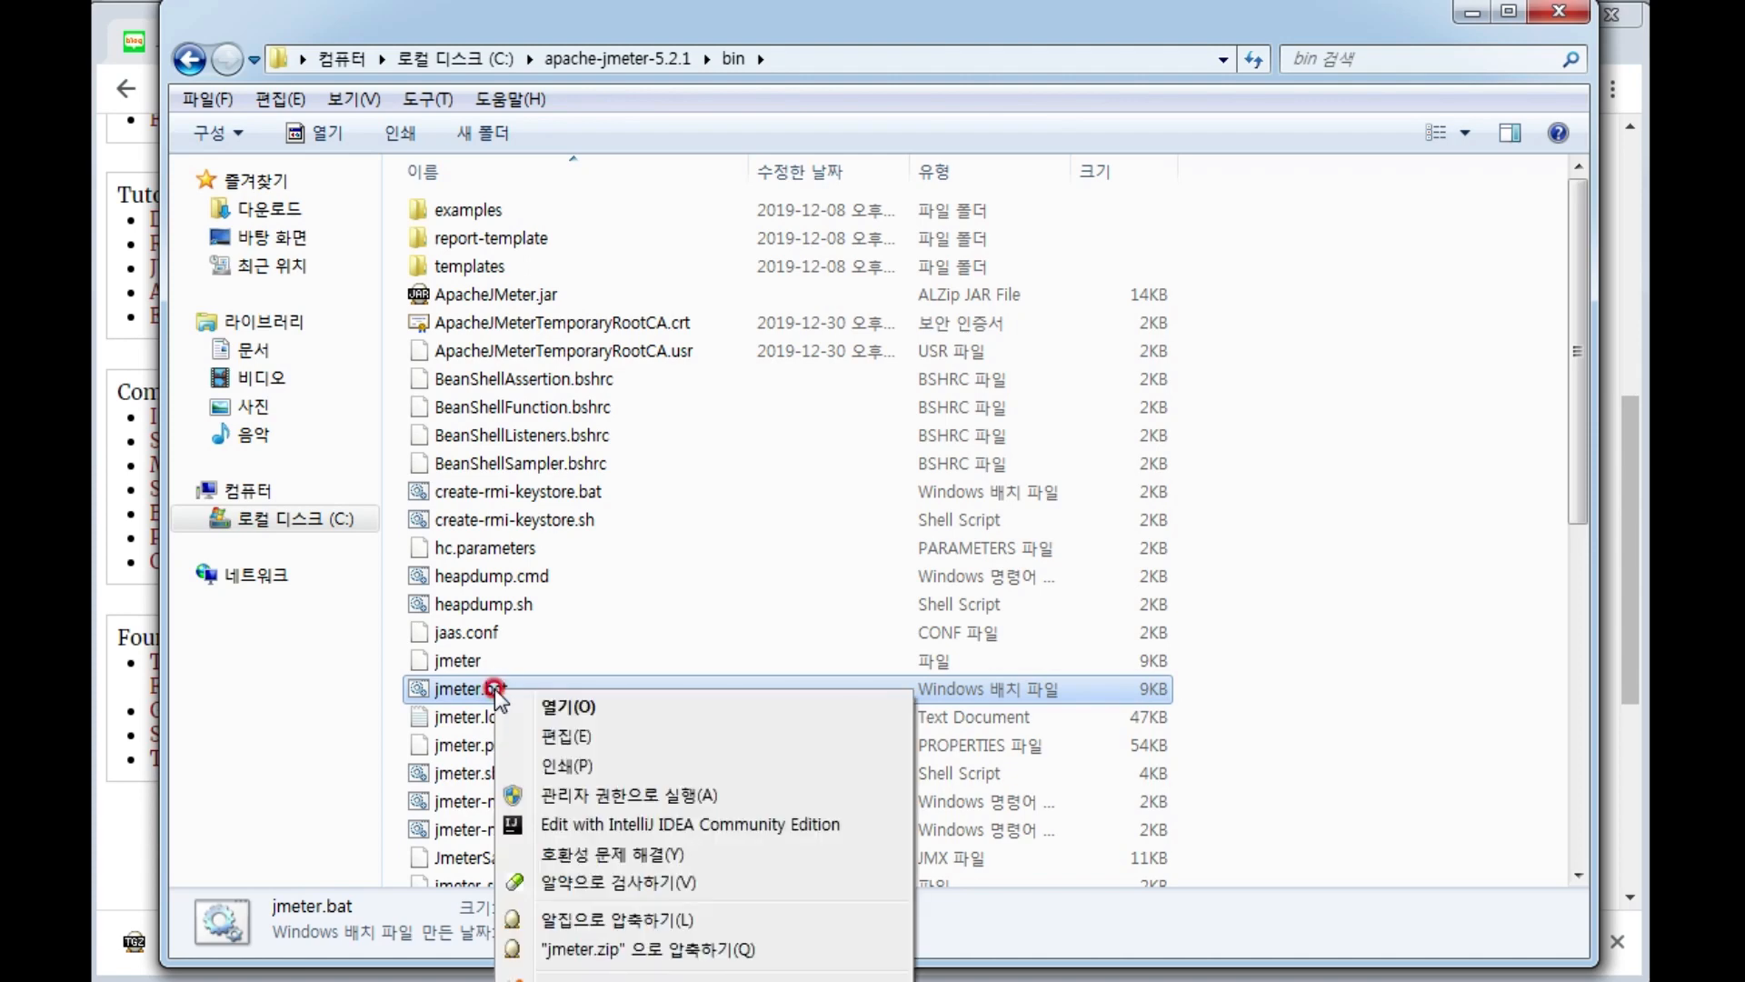
left_click(612, 835)
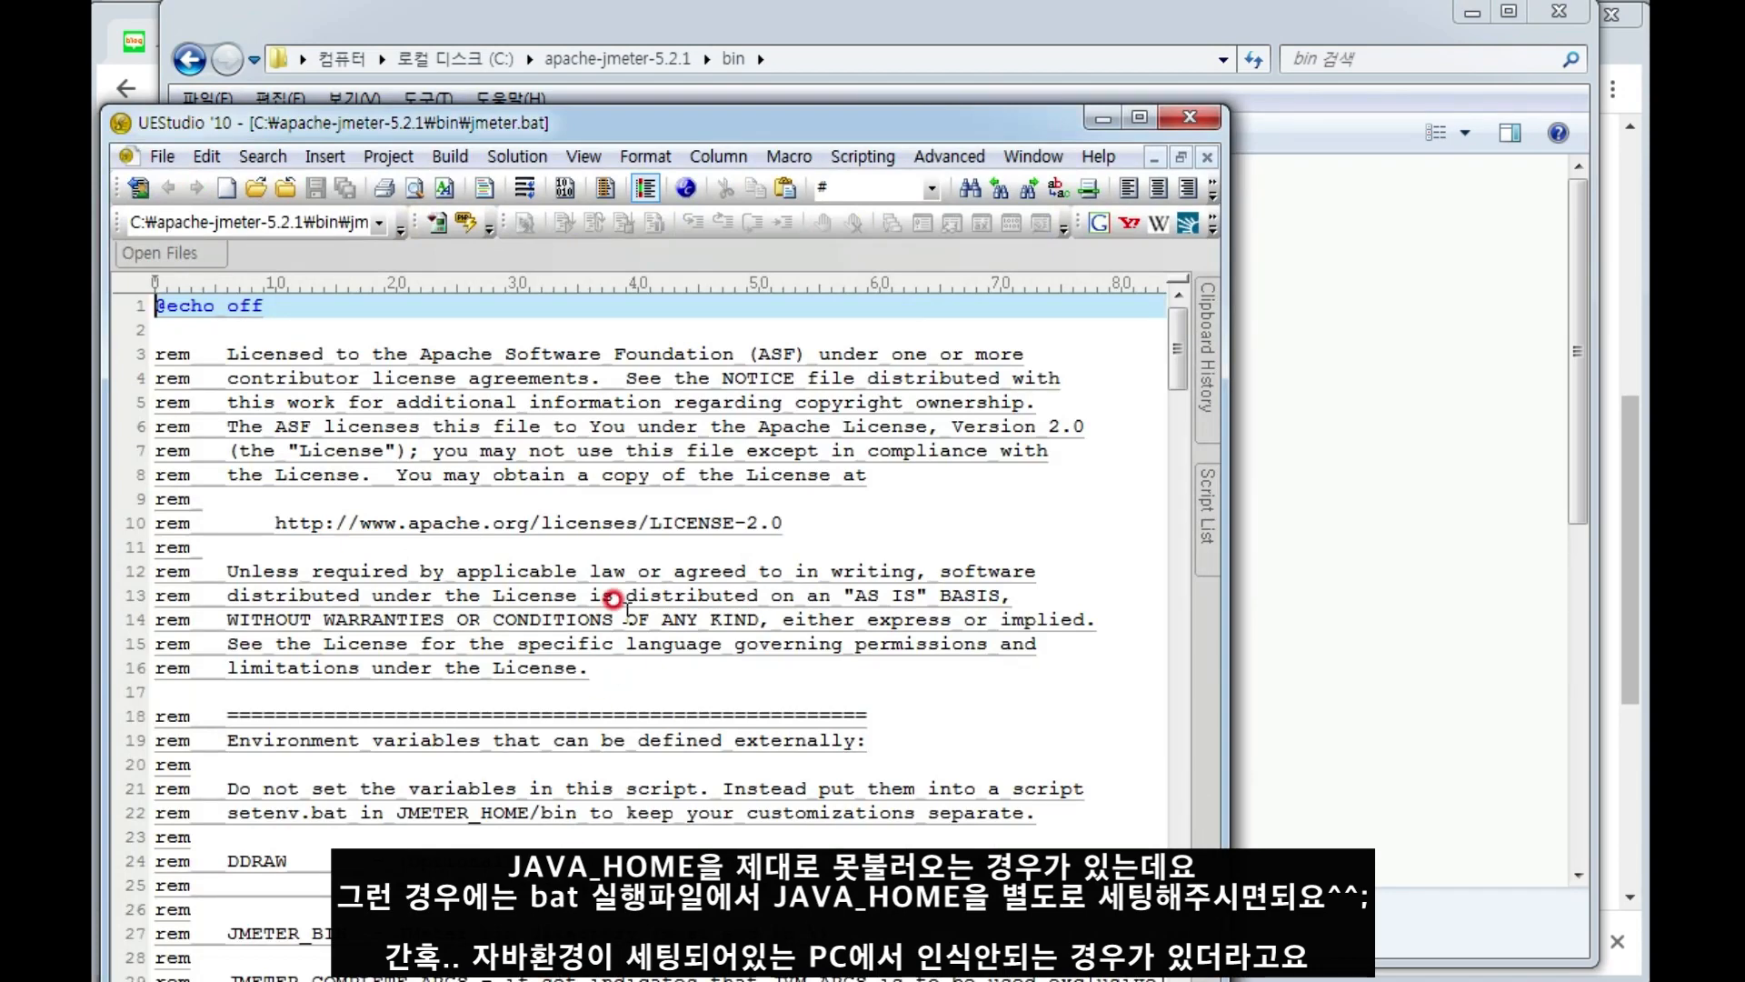
Add the line "set JAVA_HOME=경로" directly below setlocal in jmeter.bat as an example of setting the Java path.
scroll(627, 693, "down", 13)
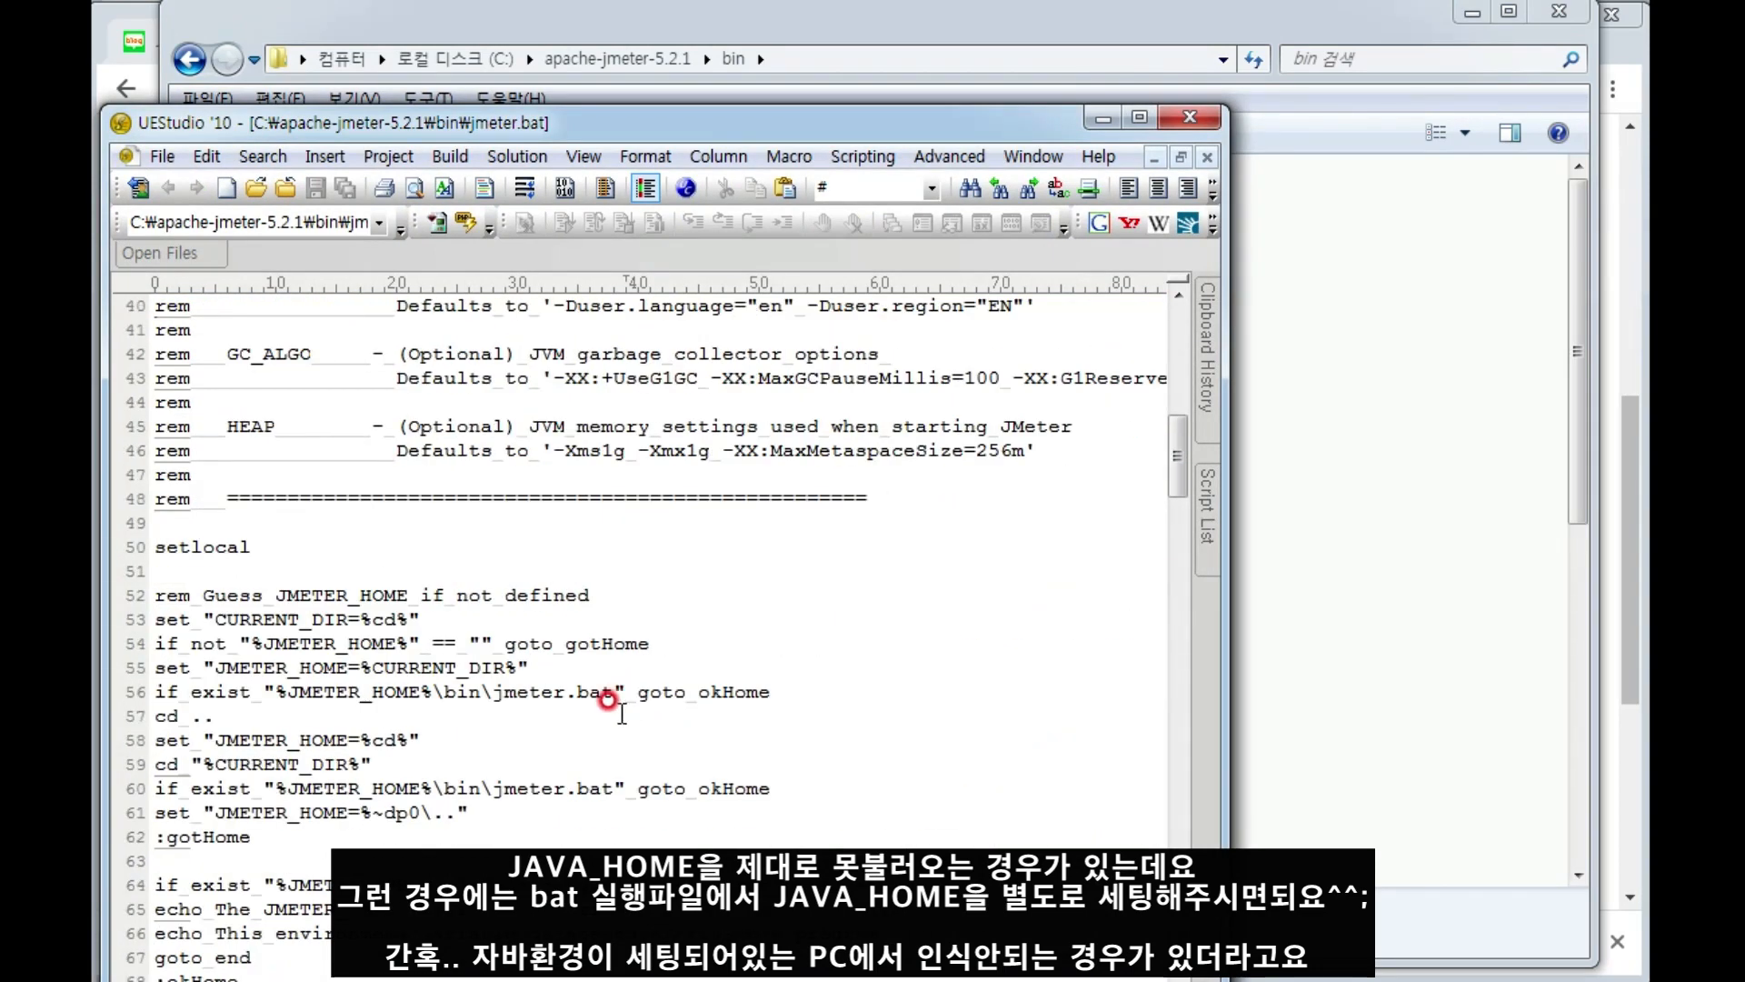
left_click(234, 668)
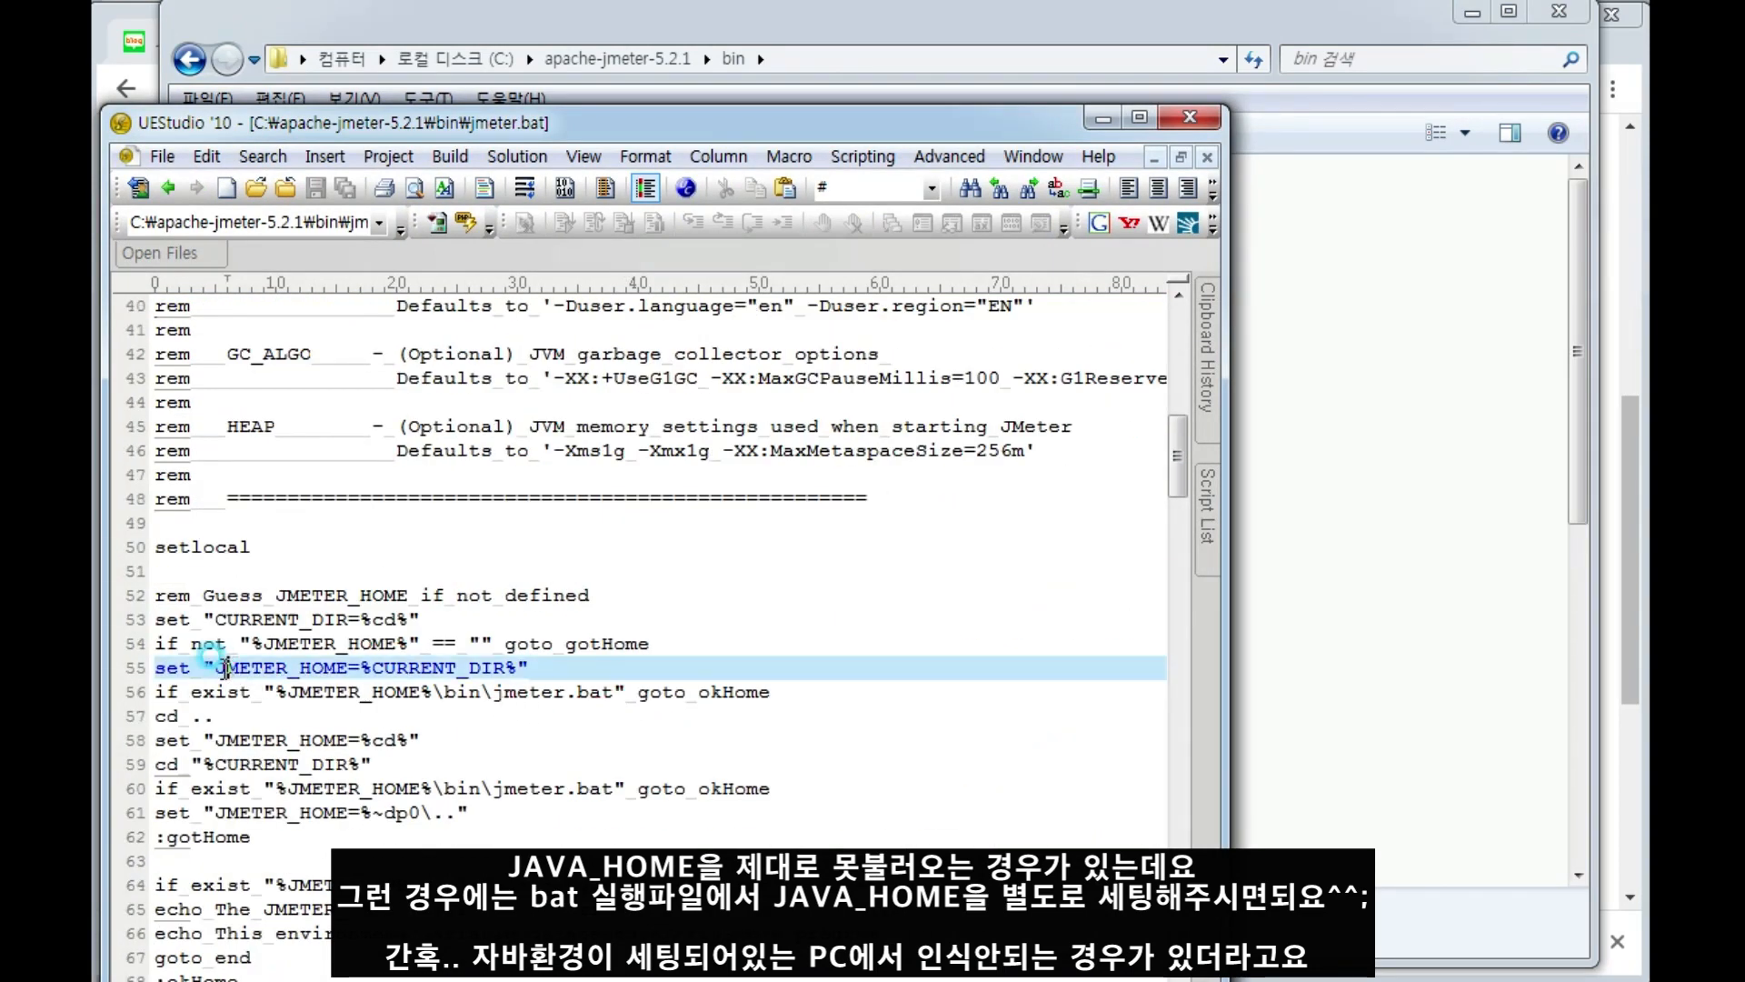
left_click_drag(153, 668, 202, 668)
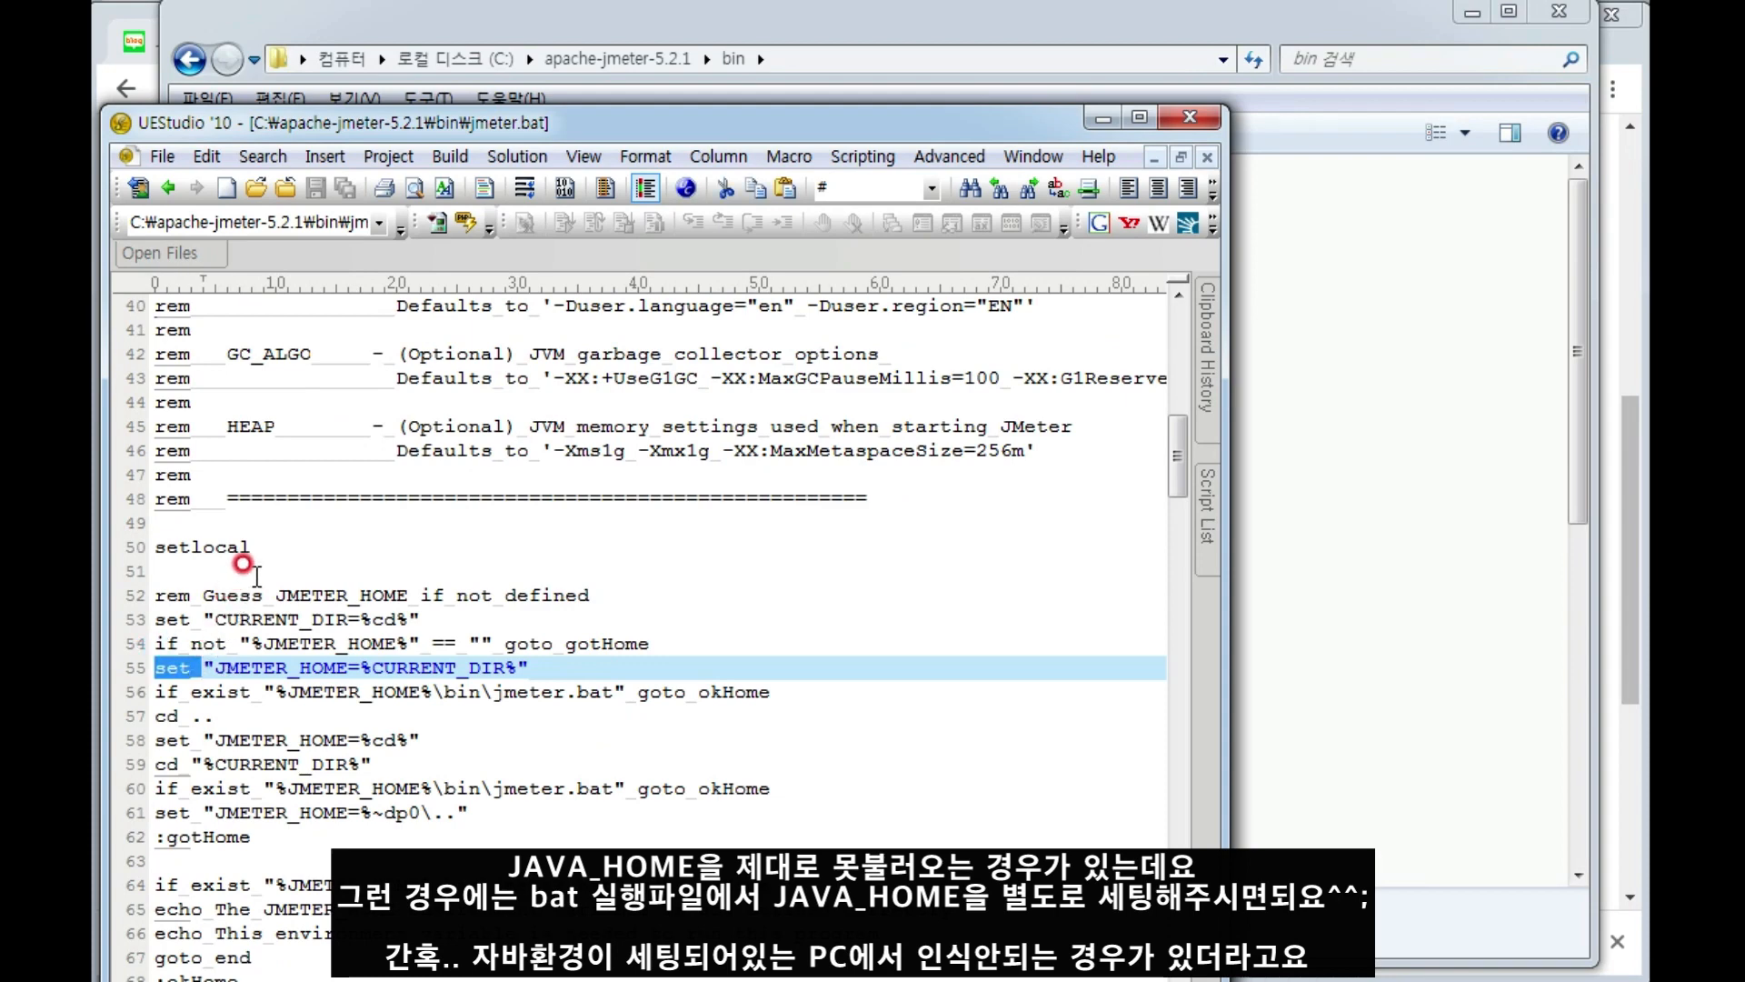
left_click(238, 573)
type("set JAVA_HOME=")
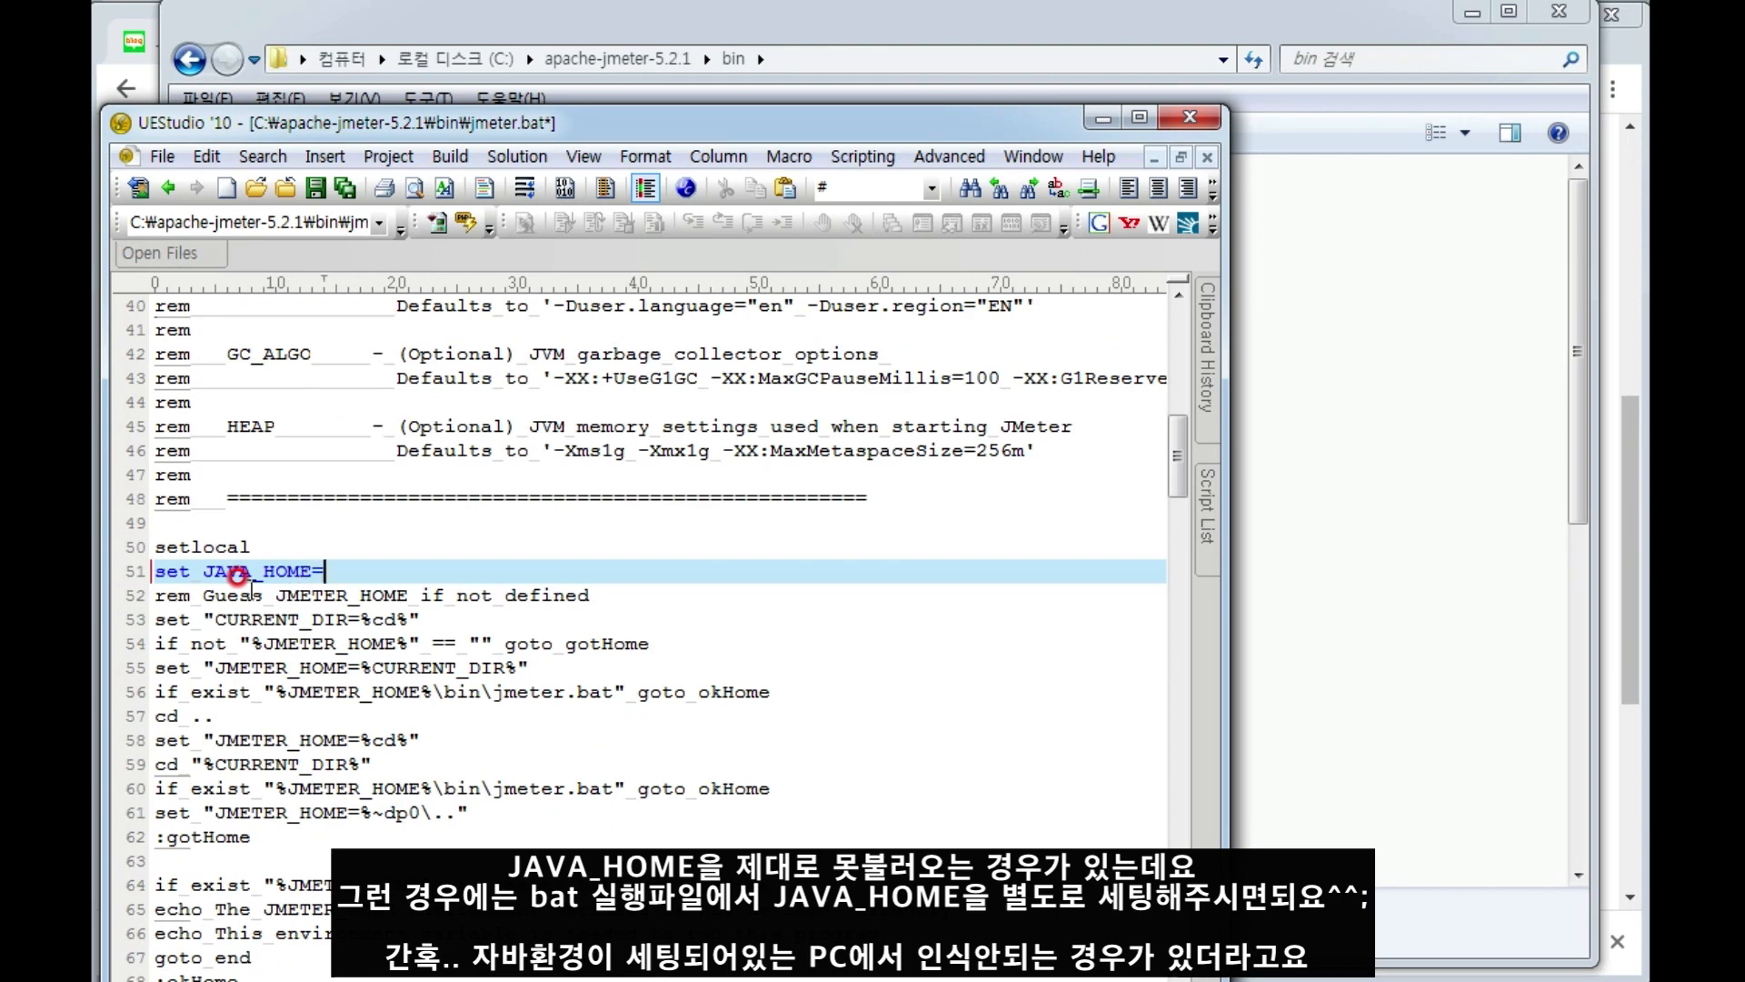
type("겨오")
type("ㅇ로")
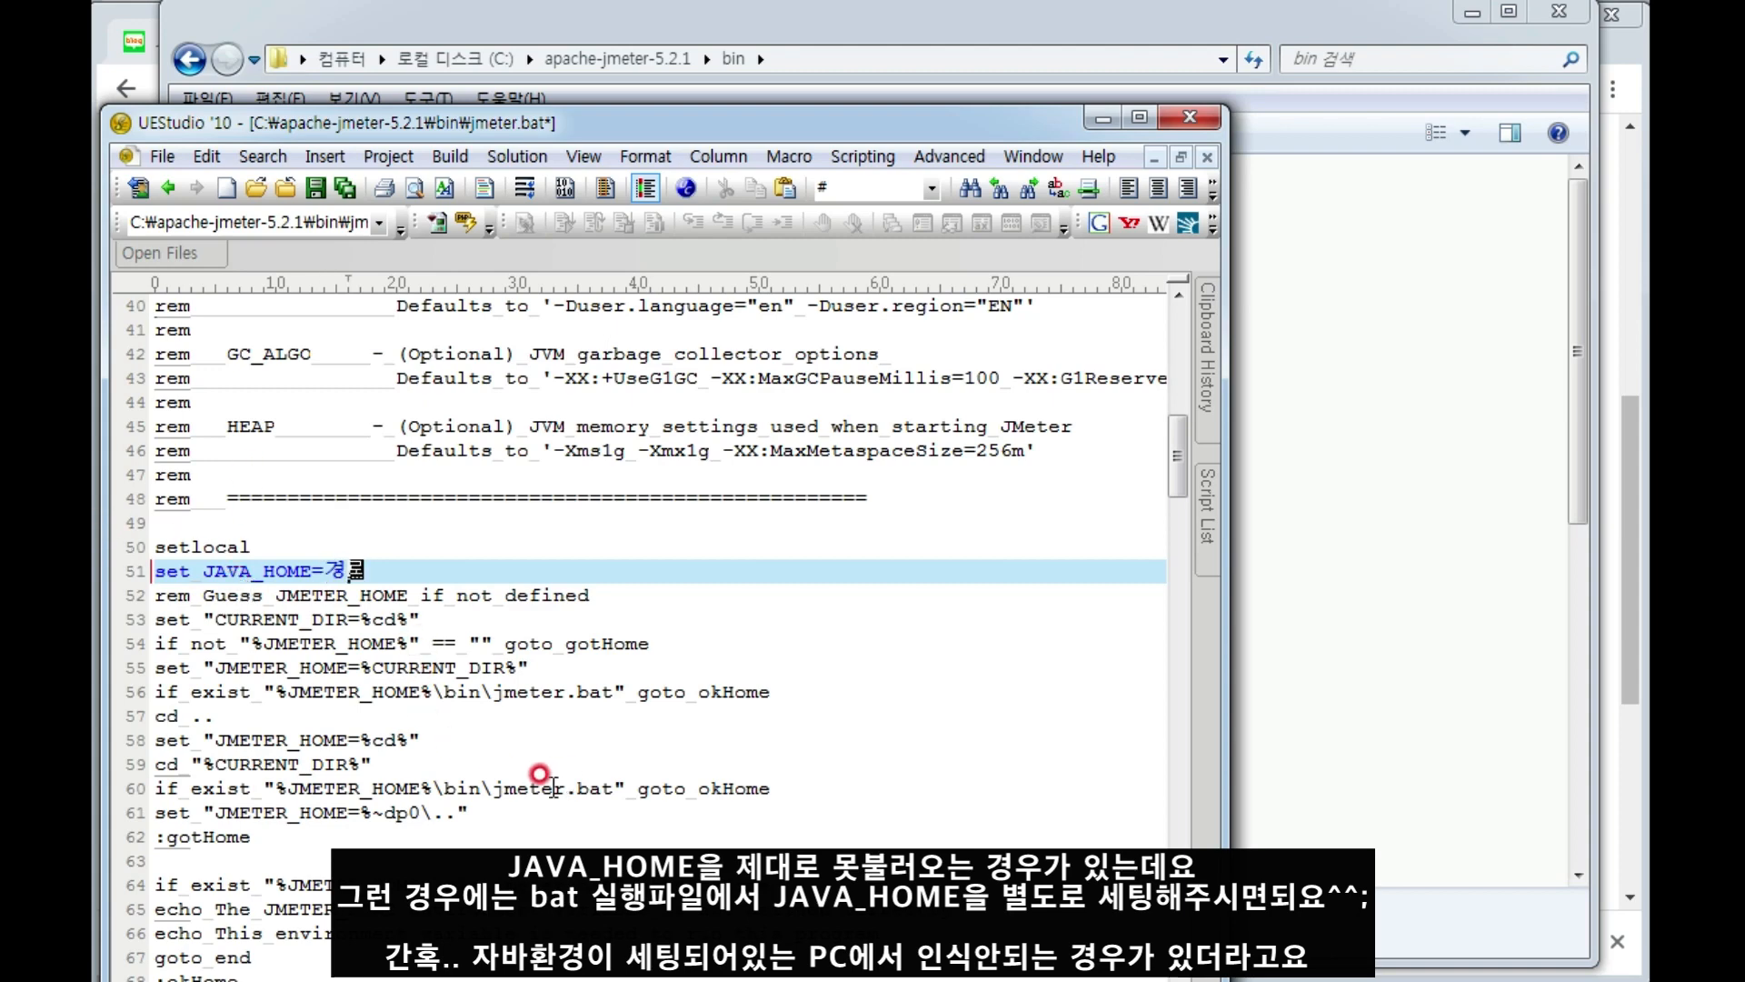
Close UEStudio without saving the changes to jmeter.bat and deselect the file in Explorer.
left_click(1190, 120)
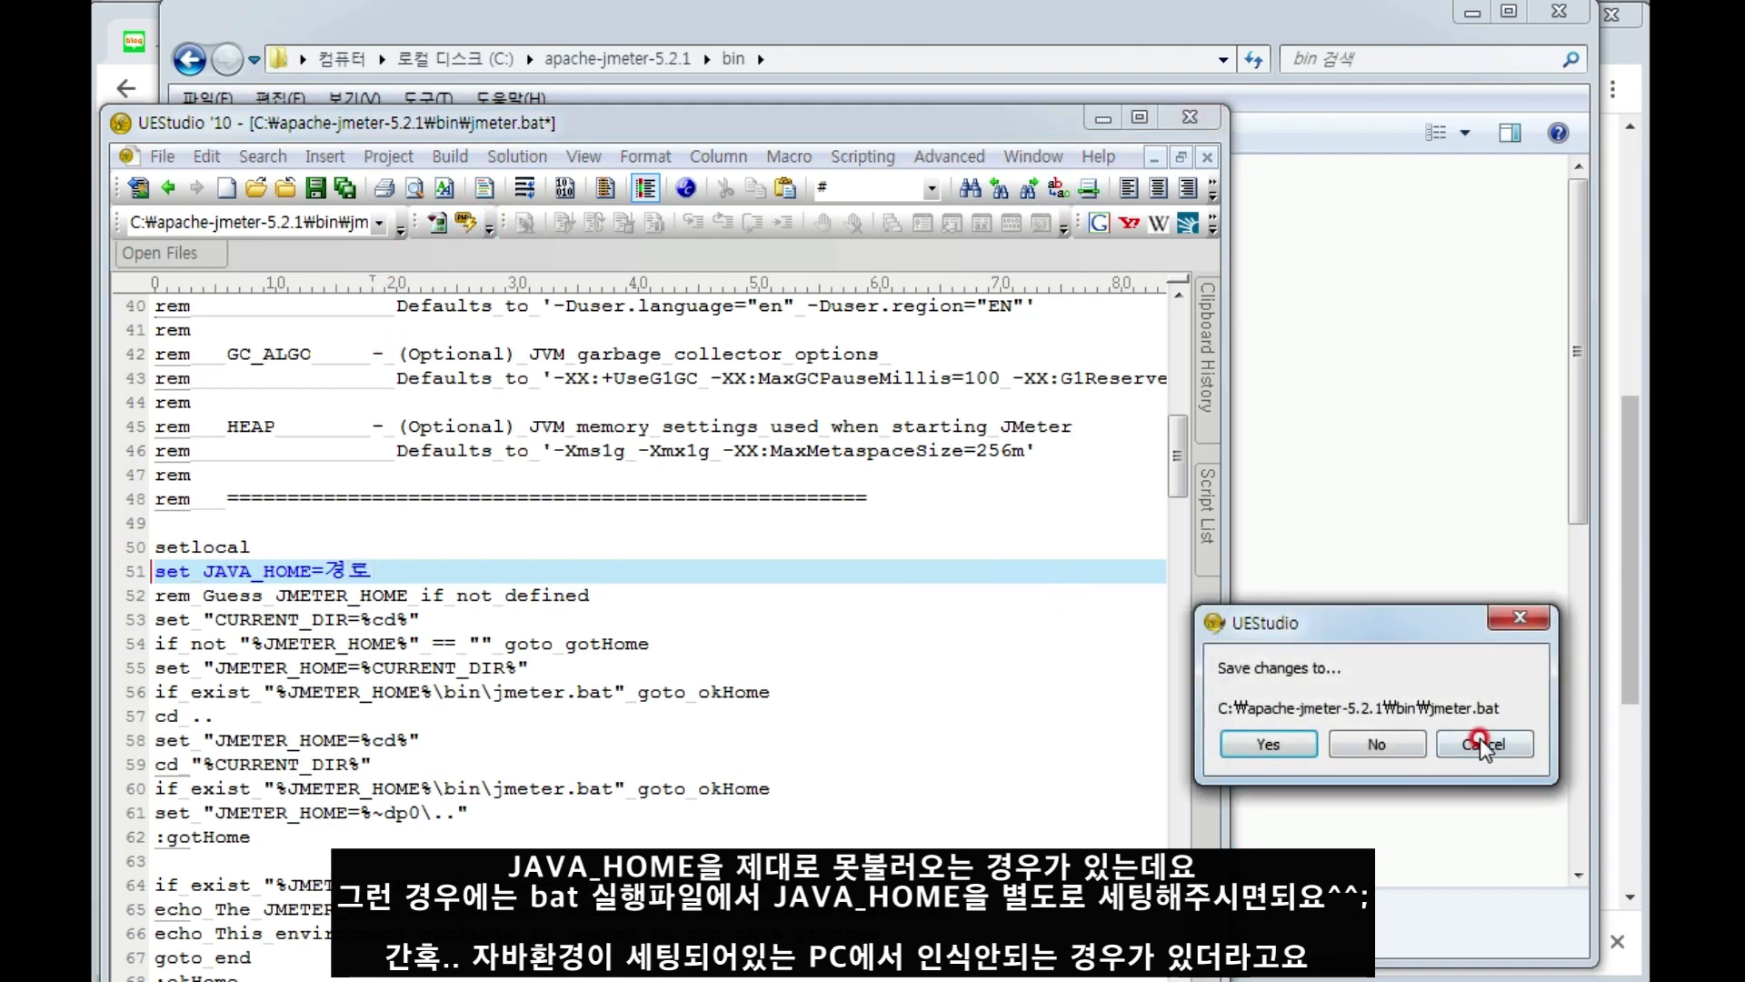
left_click(1407, 747)
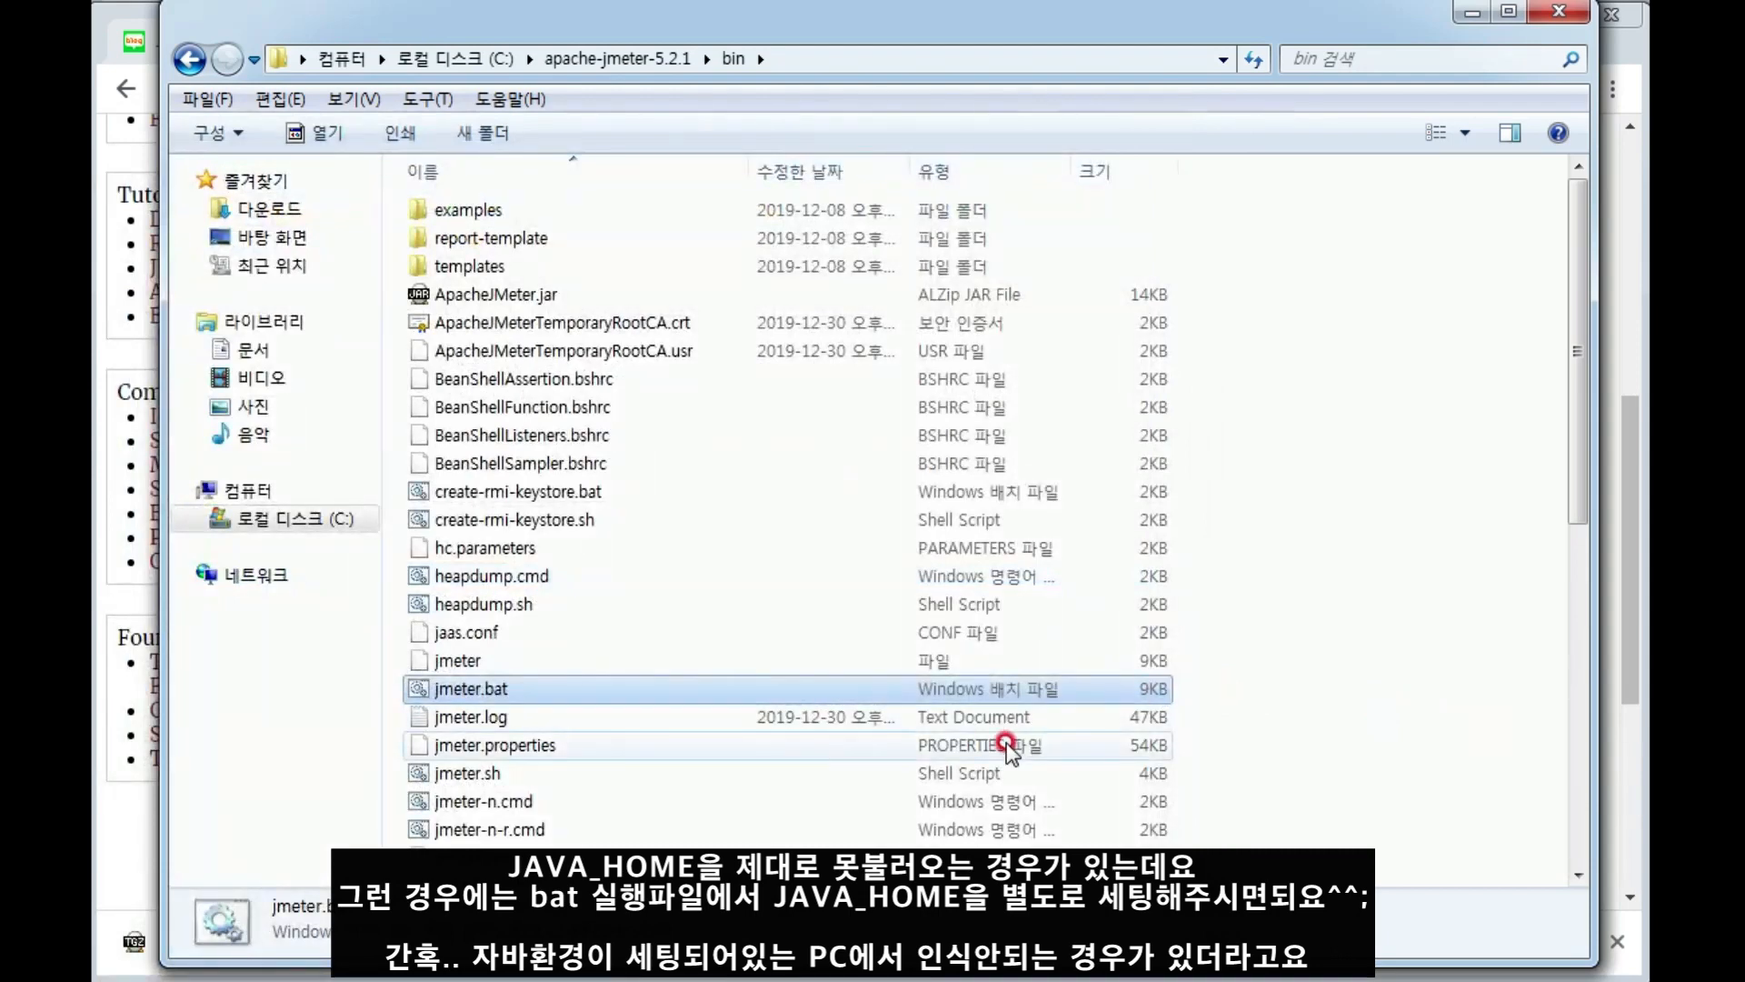
left_click(1393, 506)
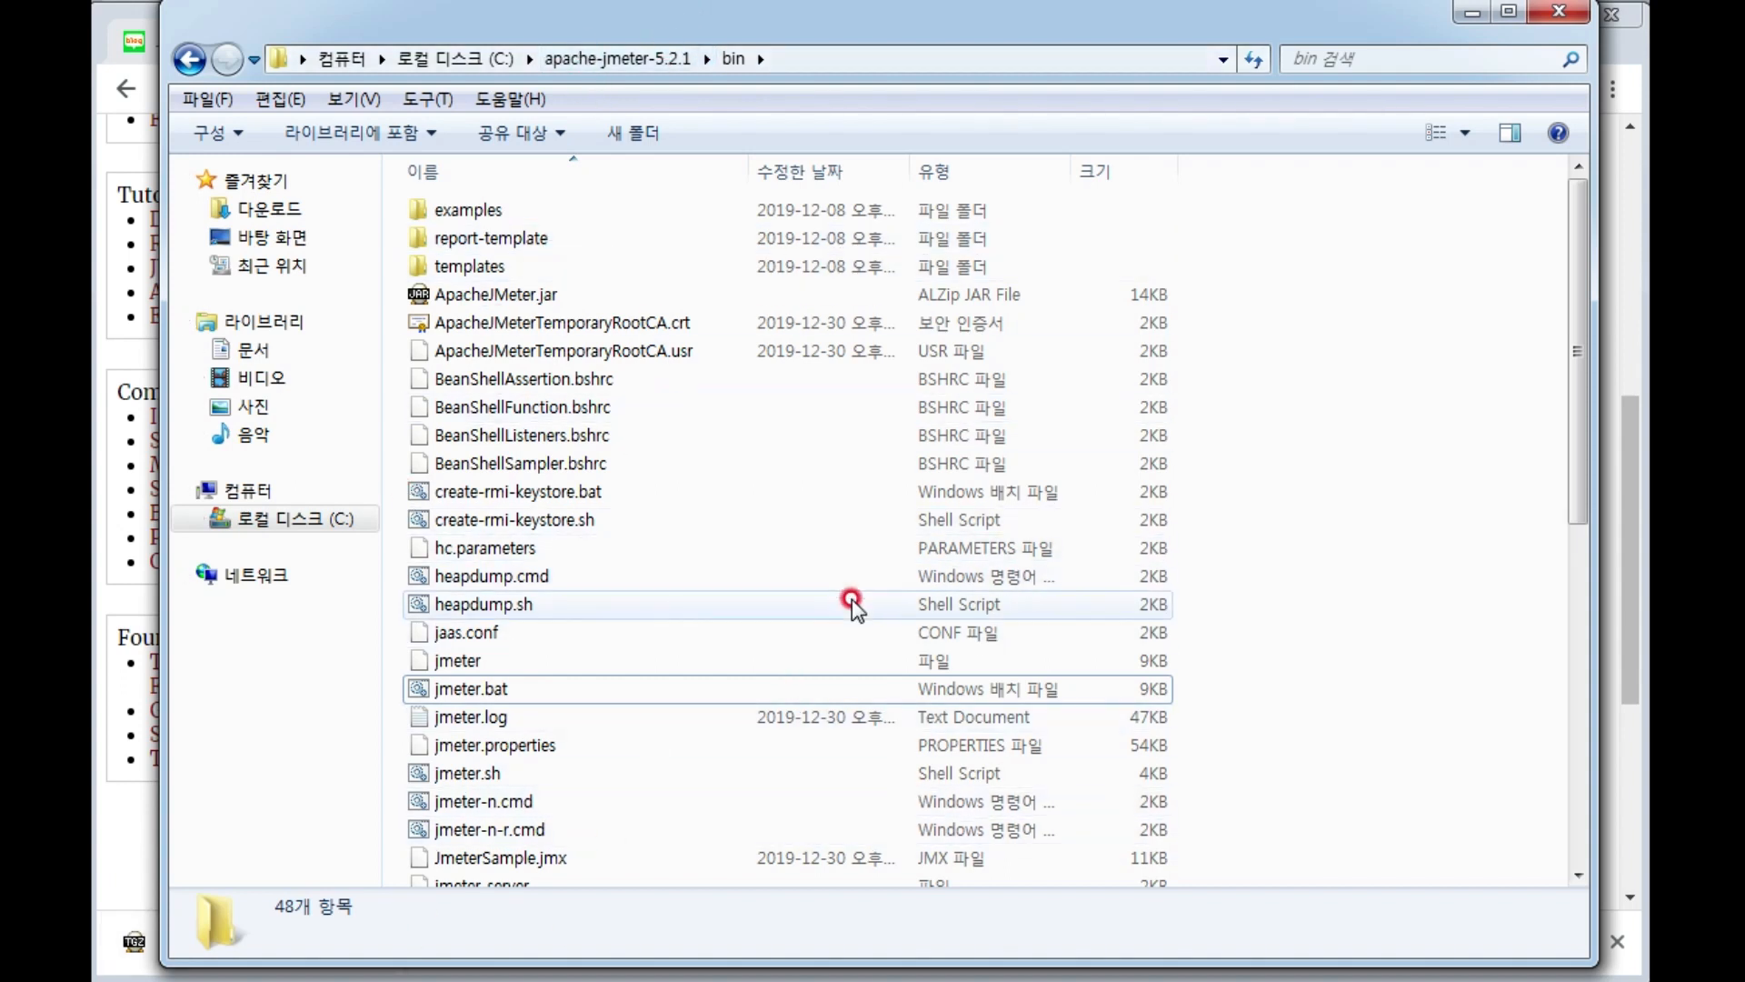
Open a Command Prompt window by searching Windows for "cmd".
key("super")
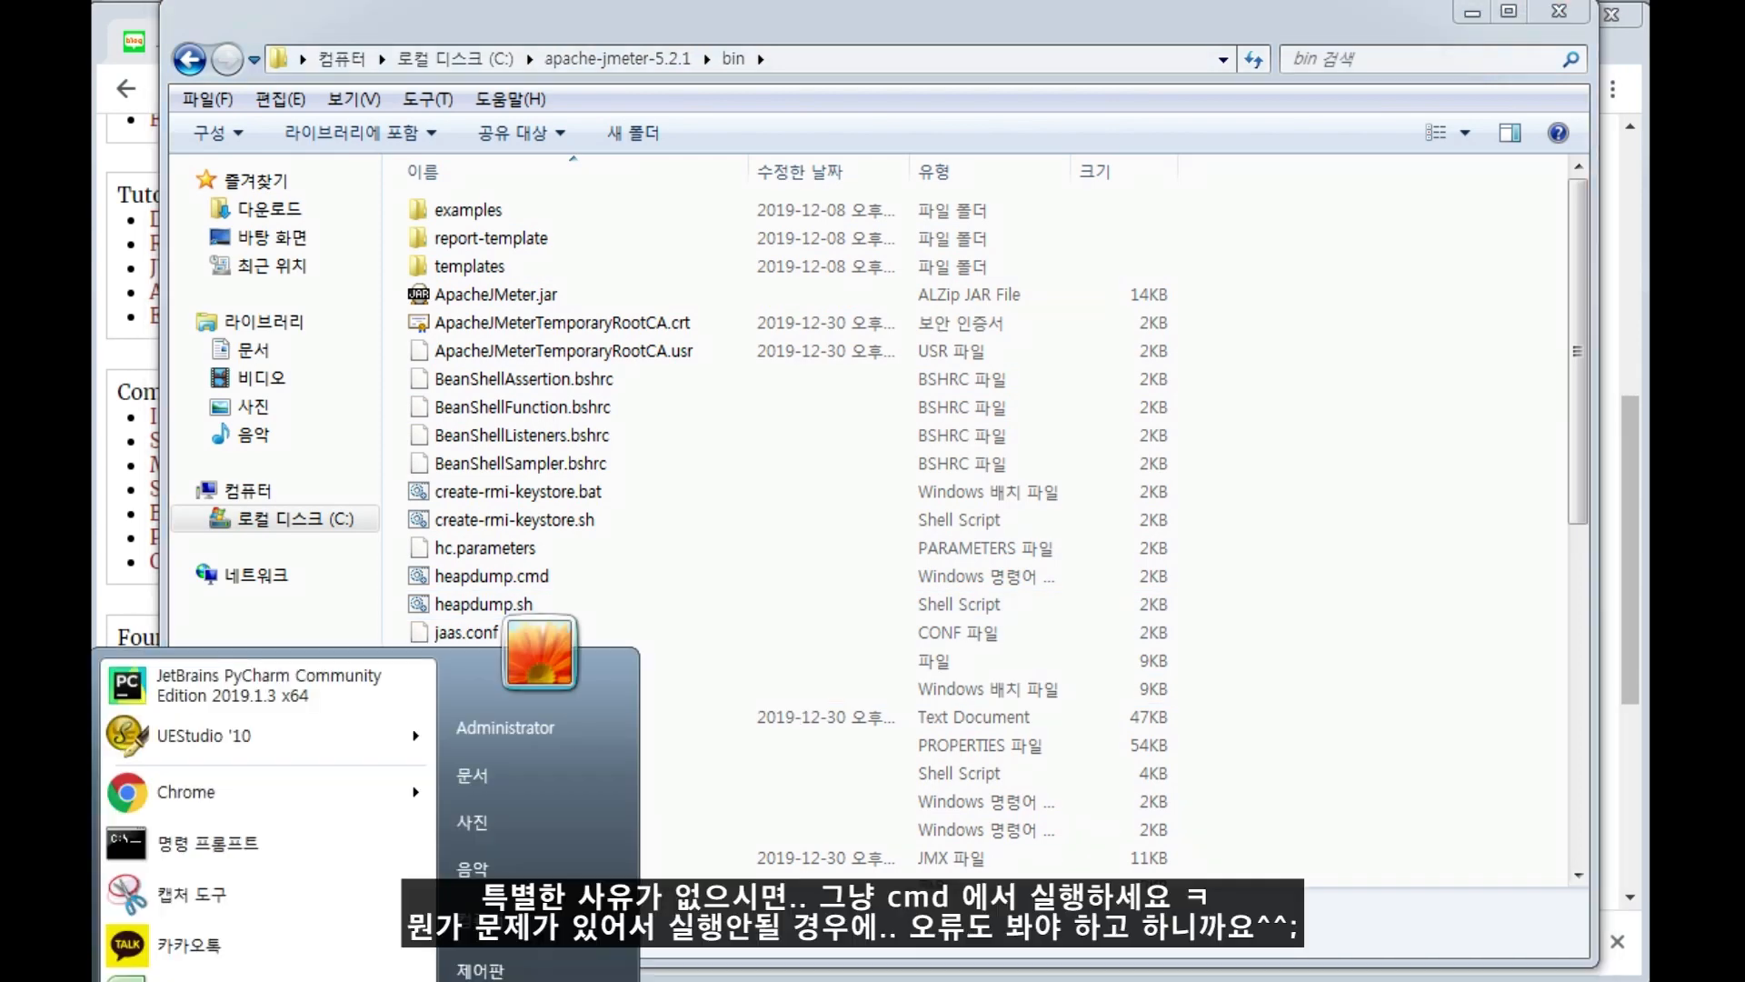
type("cmd")
key("Return")
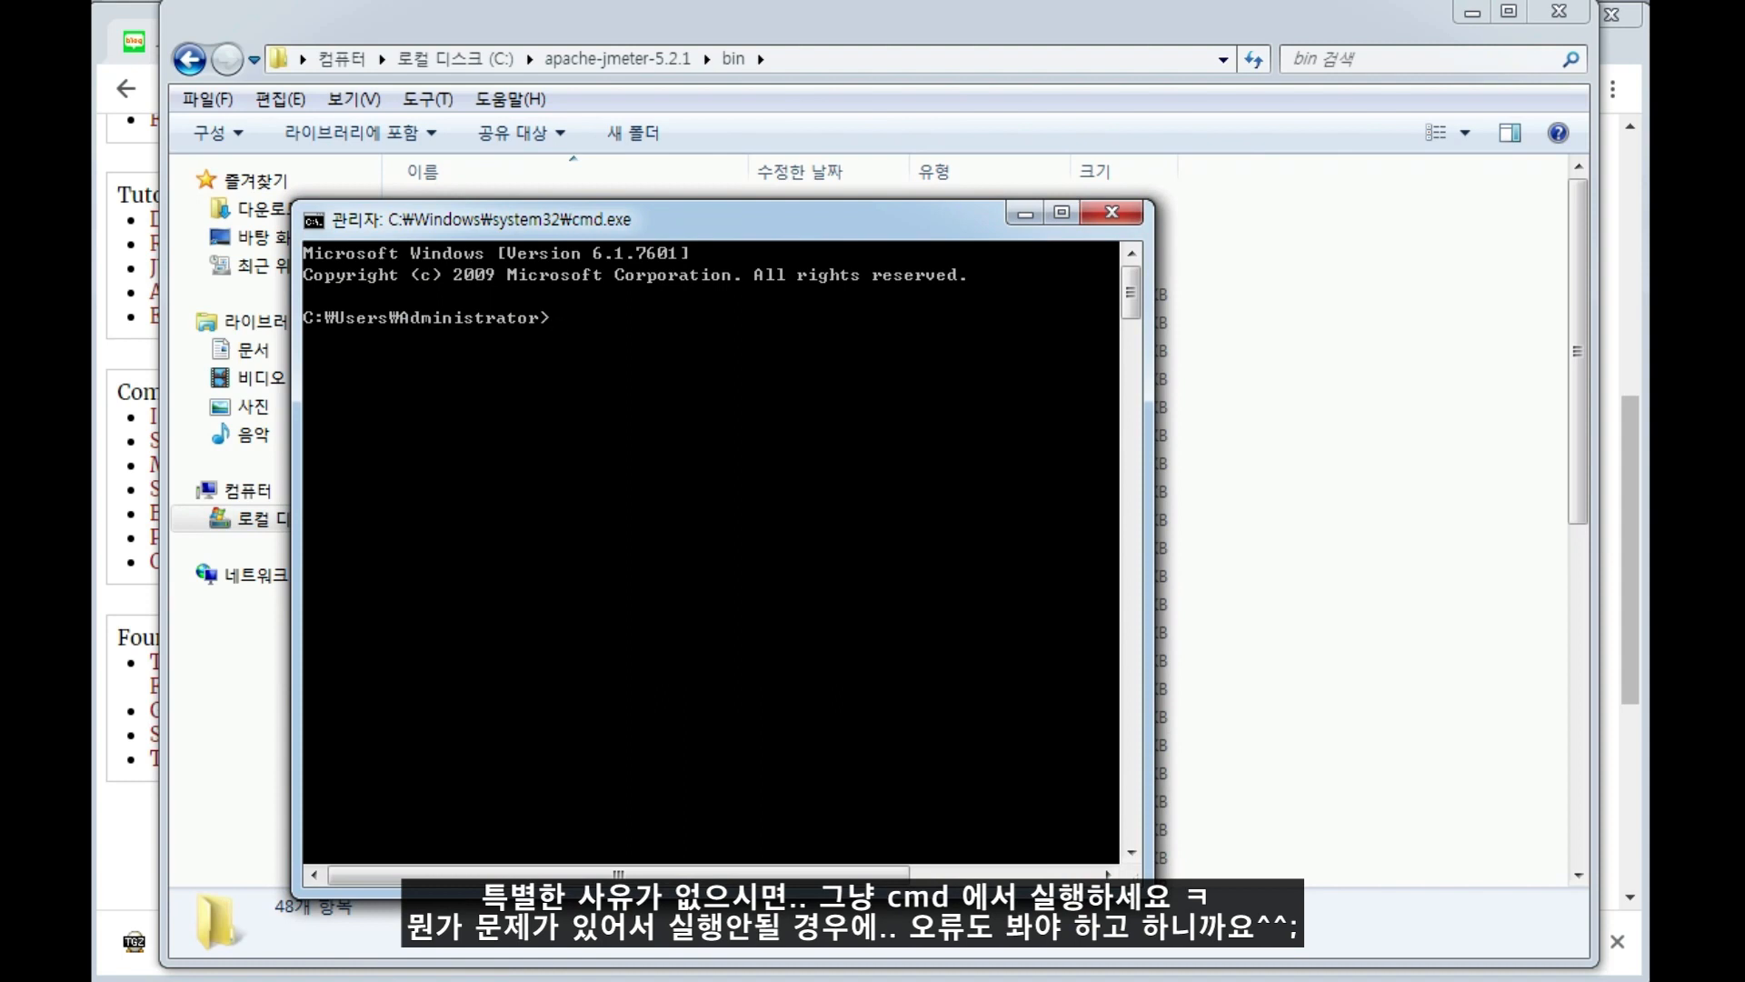
List the home folder with ll and dir, and move up two levels to the root of drive C with "cd ..".
type("ll")
key("Return")
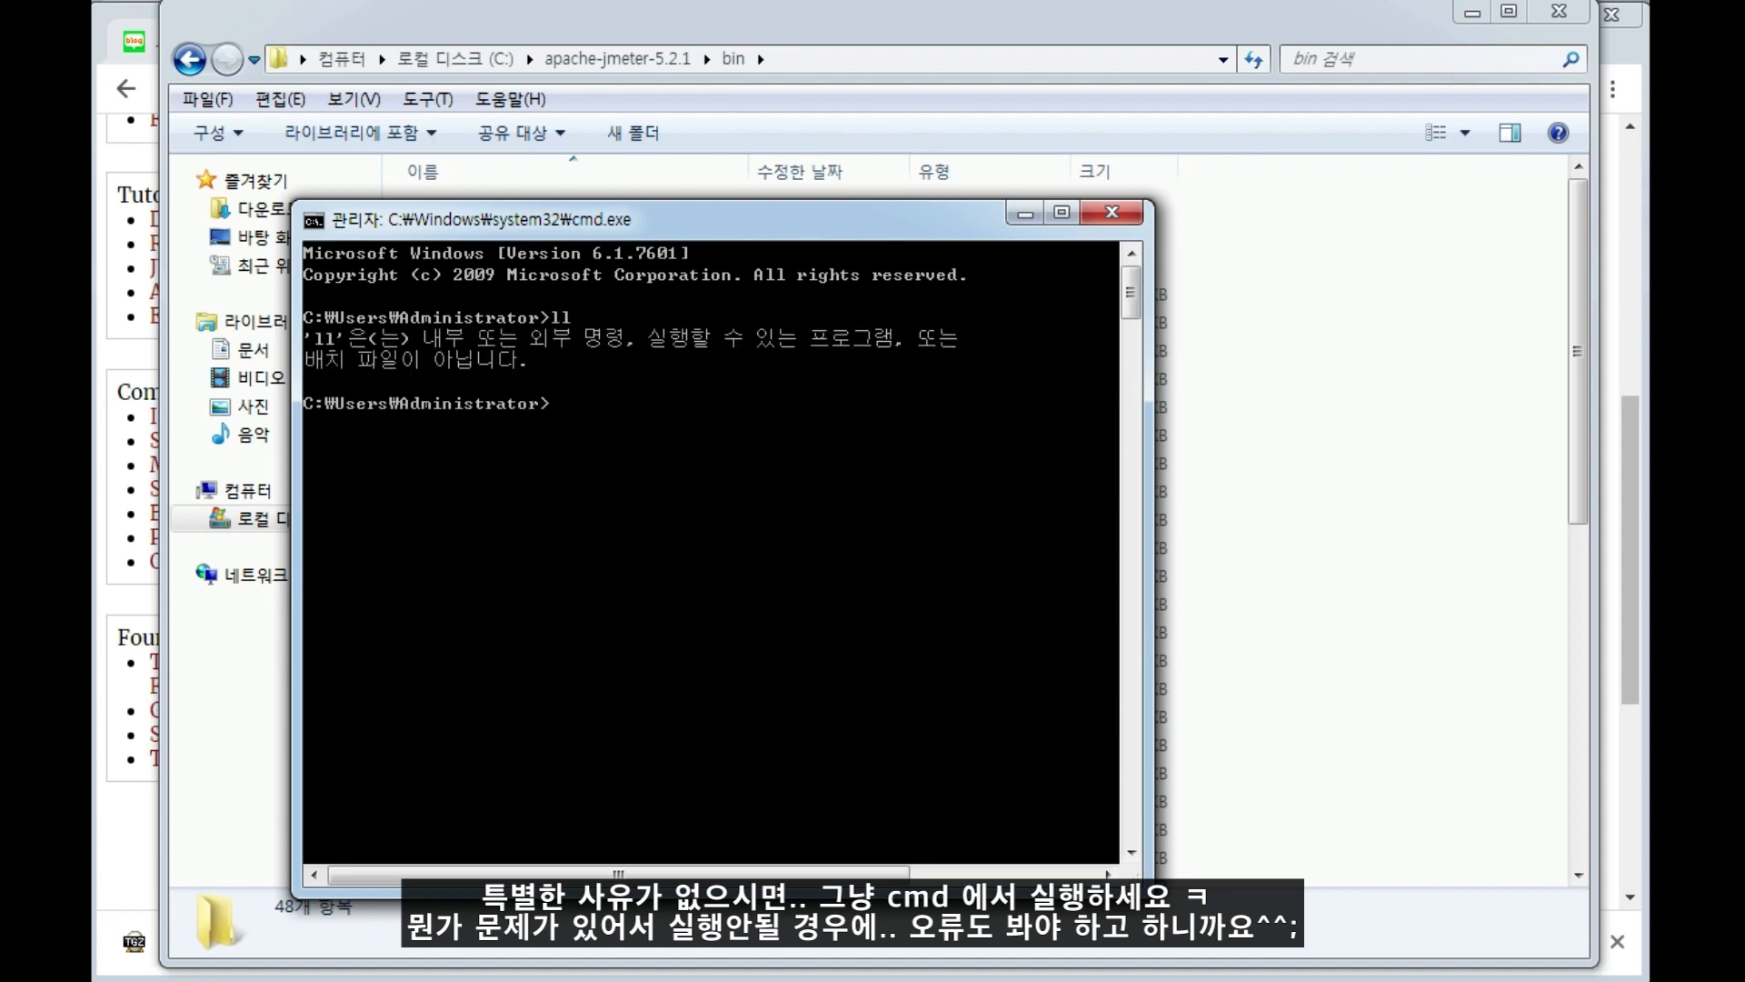
type("dir")
key("Return")
type("cd ..")
key("Return")
type("cd ..")
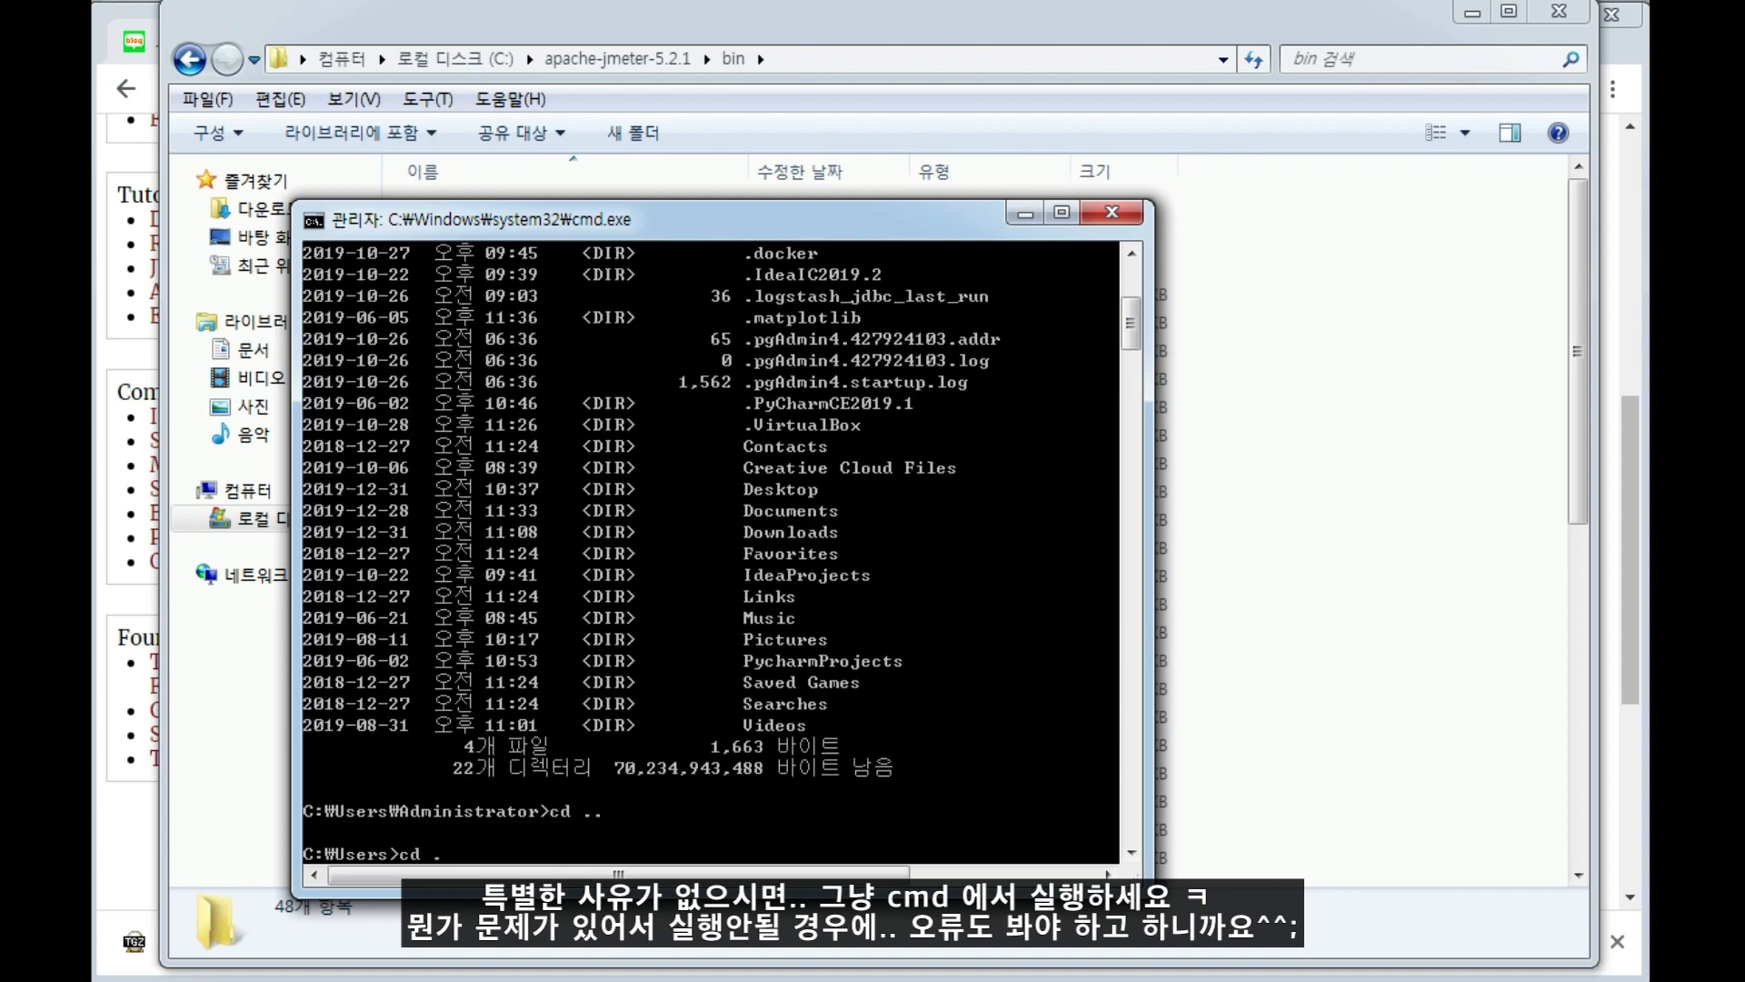
key("Return")
List the root of drive C and change into the apache-jmeter-5.2.1 folder with "cd apa*".
type("ll")
key("Return")
type("dir")
key("Return")
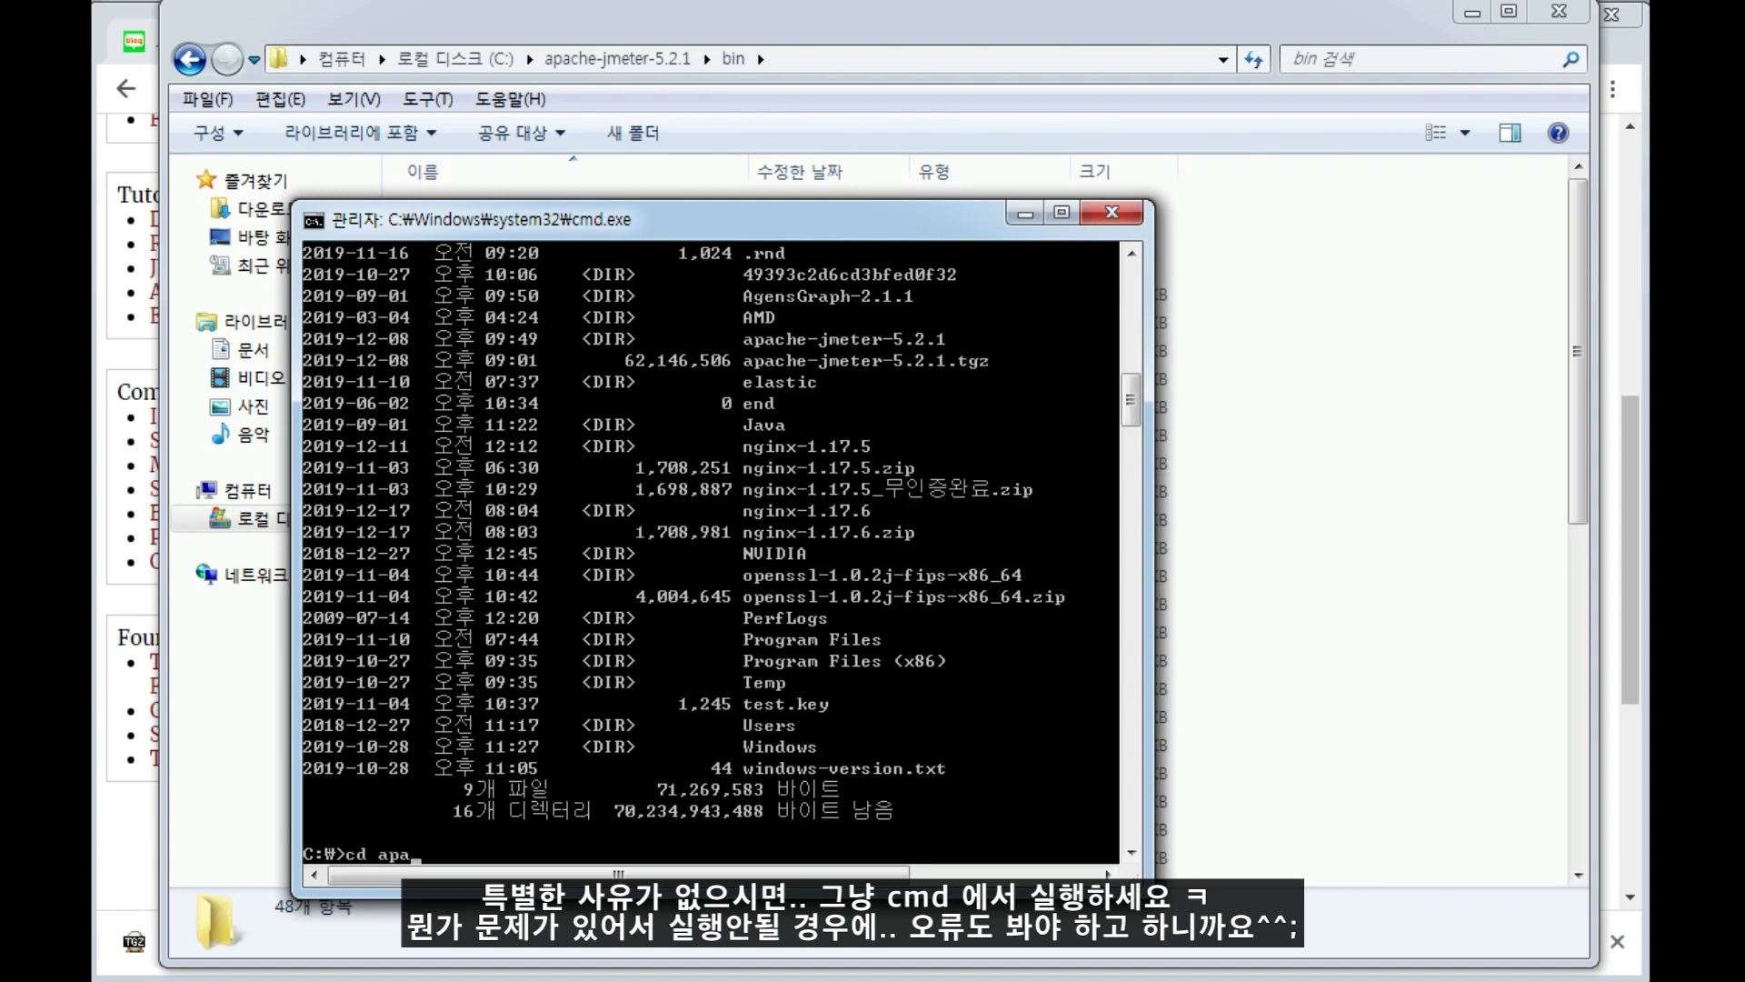
key("Return")
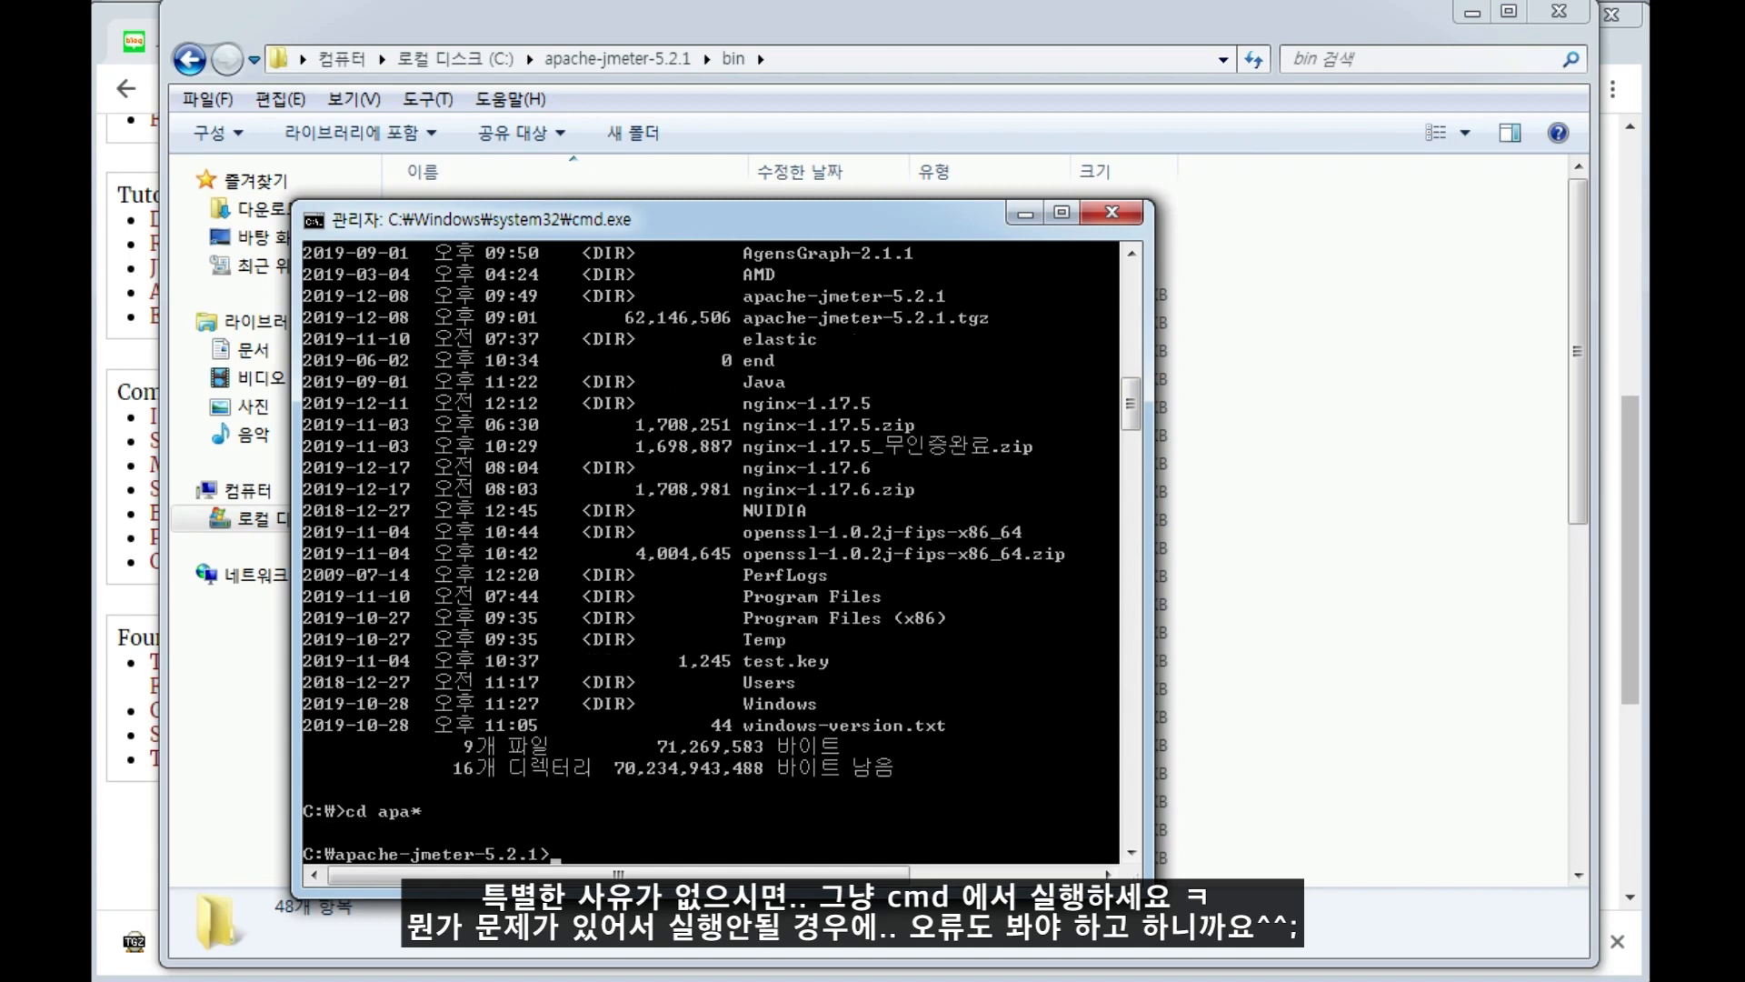
List the contents of apache-jmeter-5.2.1 with dir and change into its bin folder.
type("dir")
key("Return")
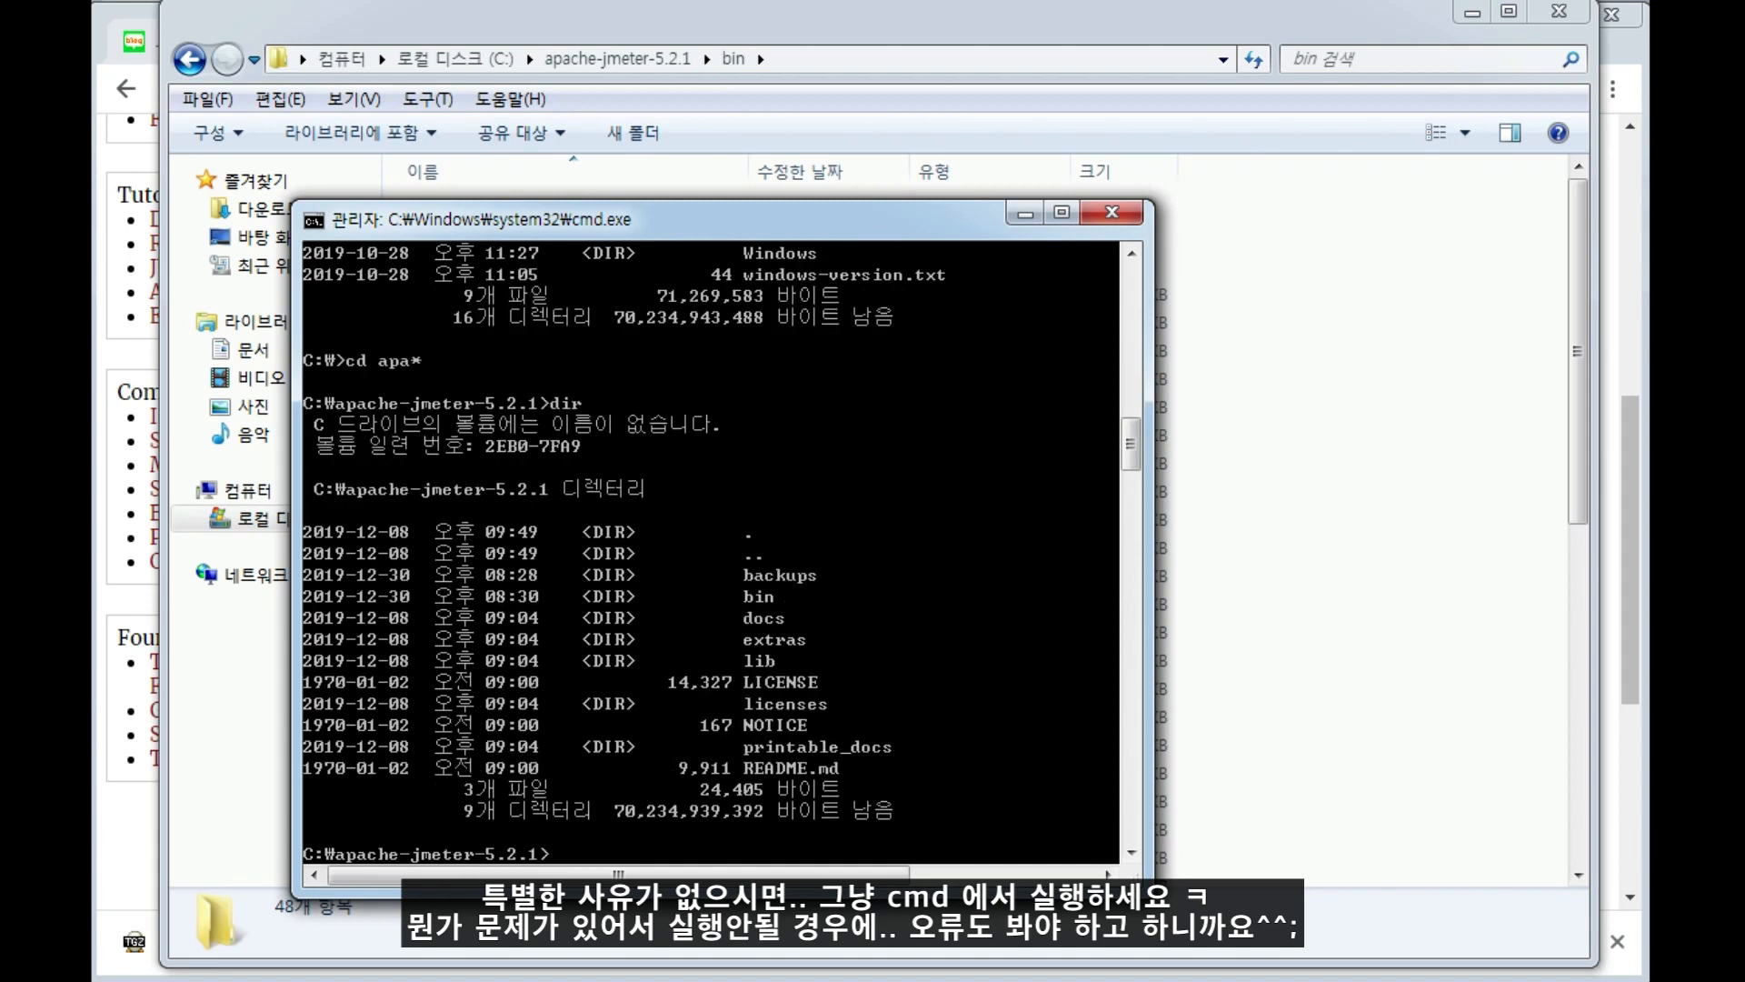
type("cd bi")
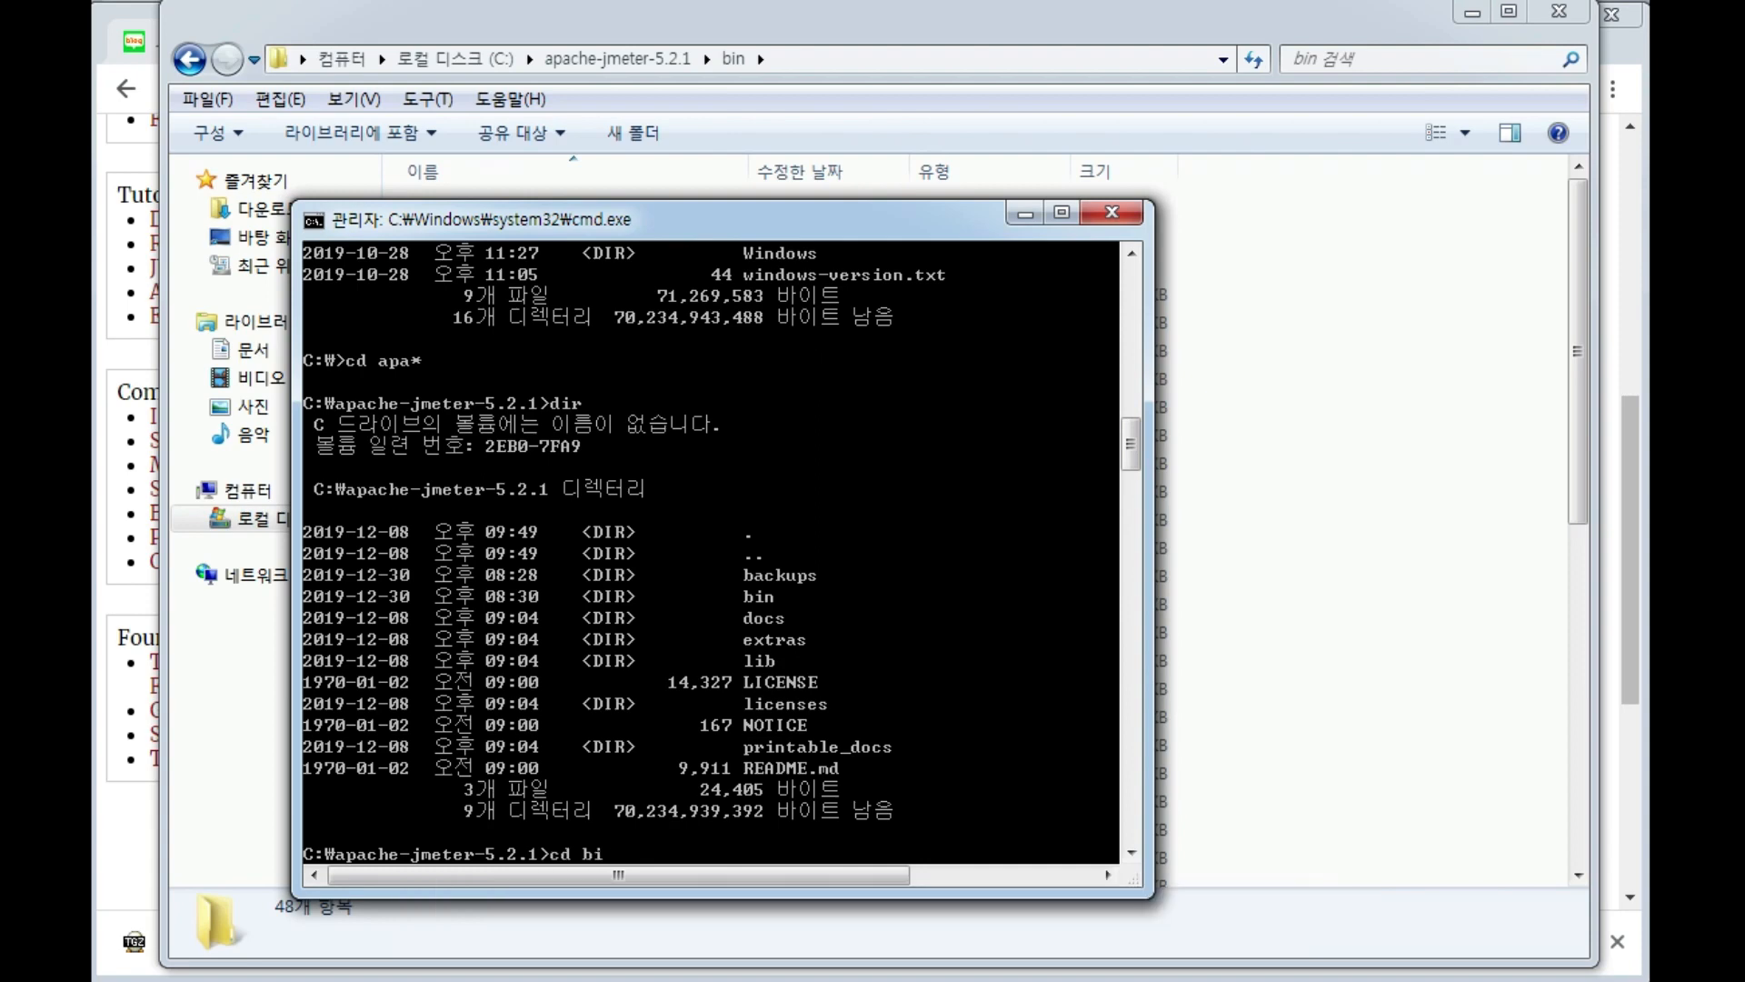
type("n")
key("Return")
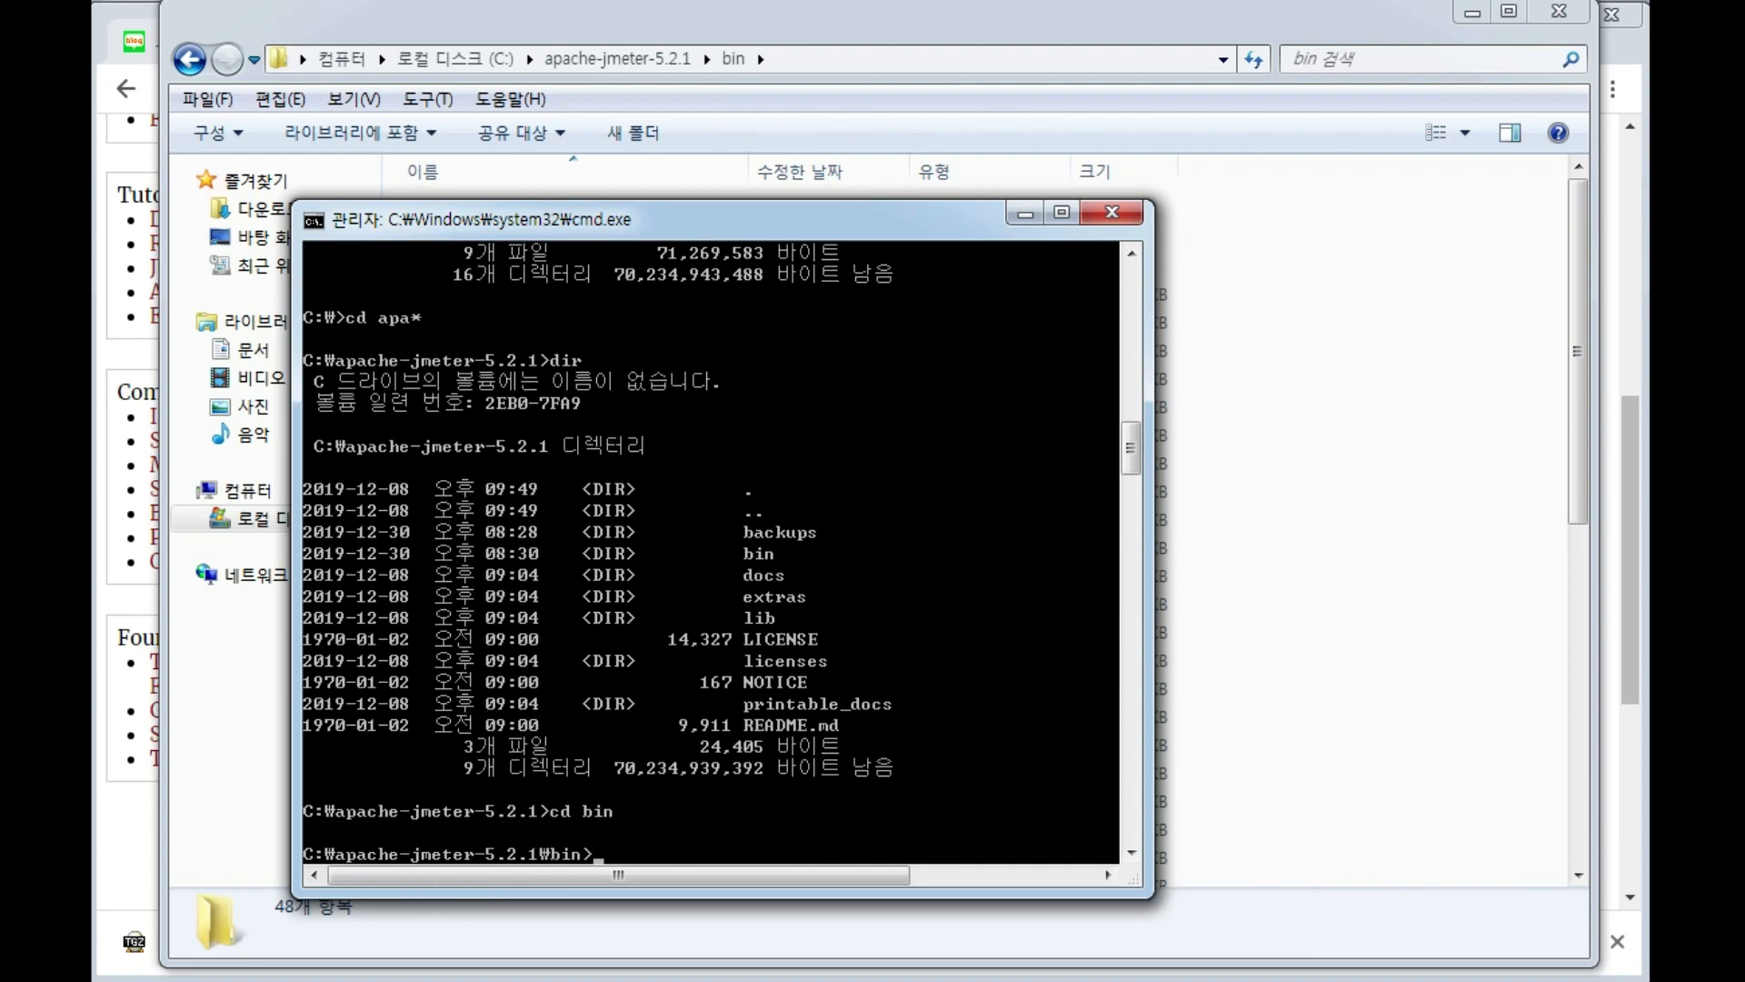
List the bin folder with dir and examine its files for the JMeter start script.
type("dir")
key("Return")
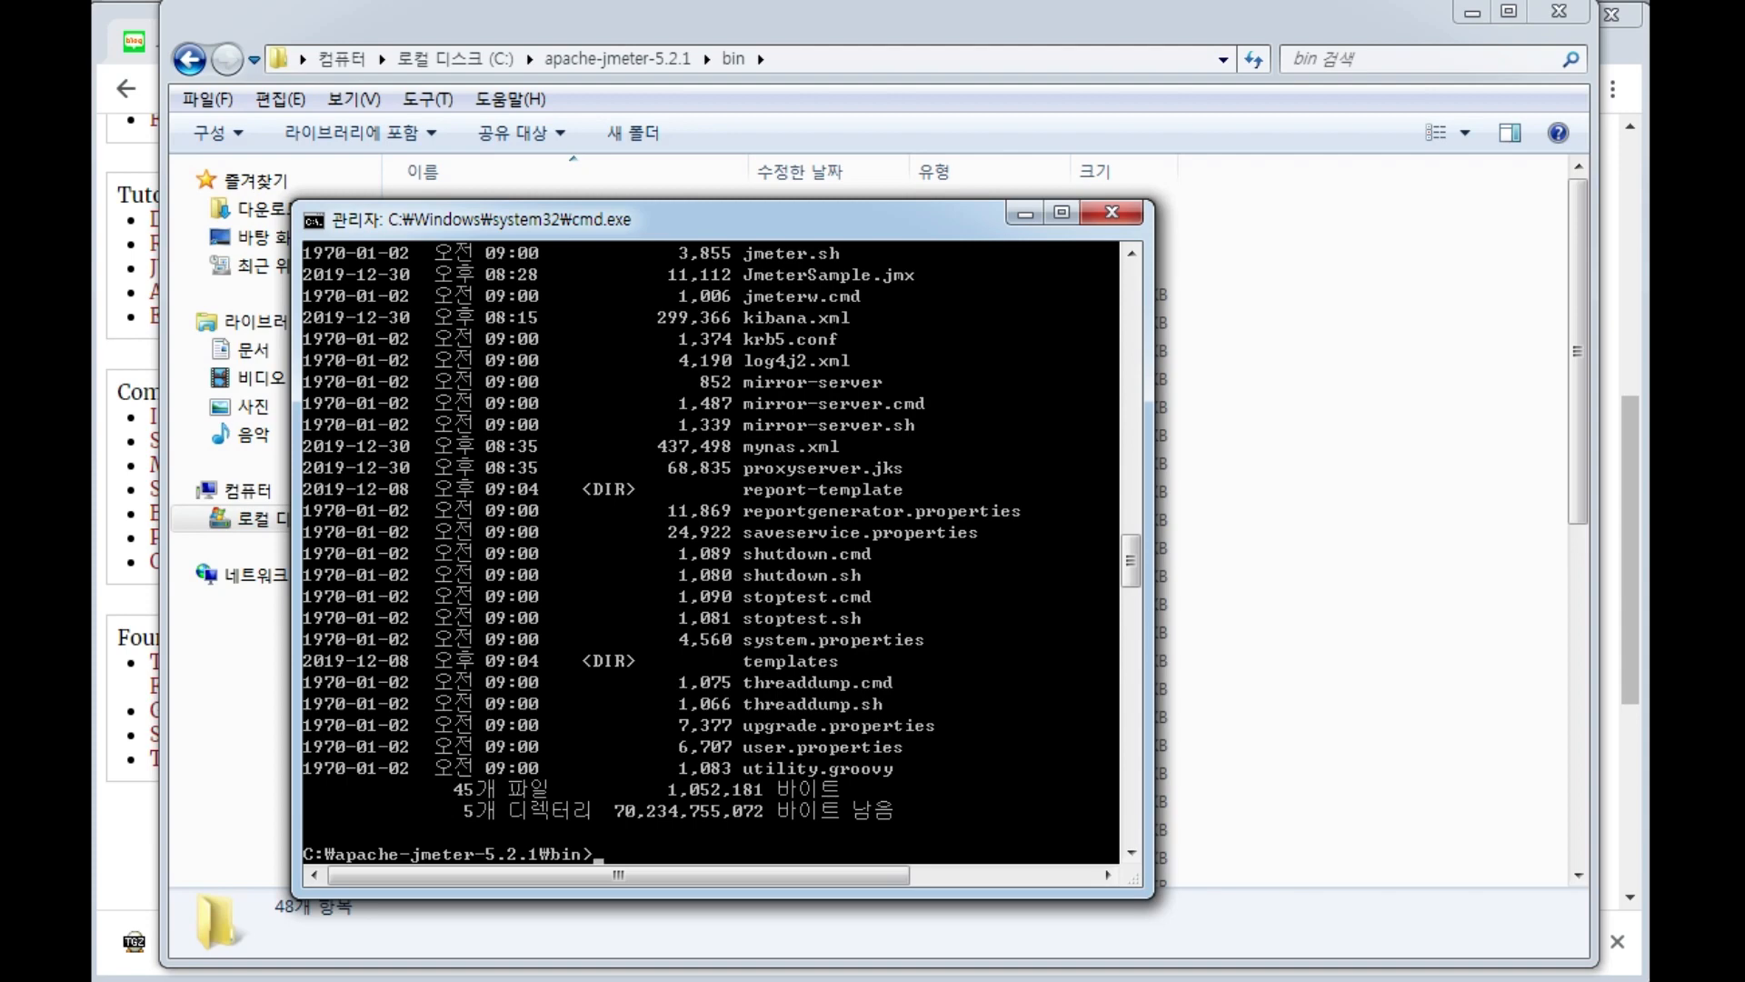
scroll(790, 313, "up", 2)
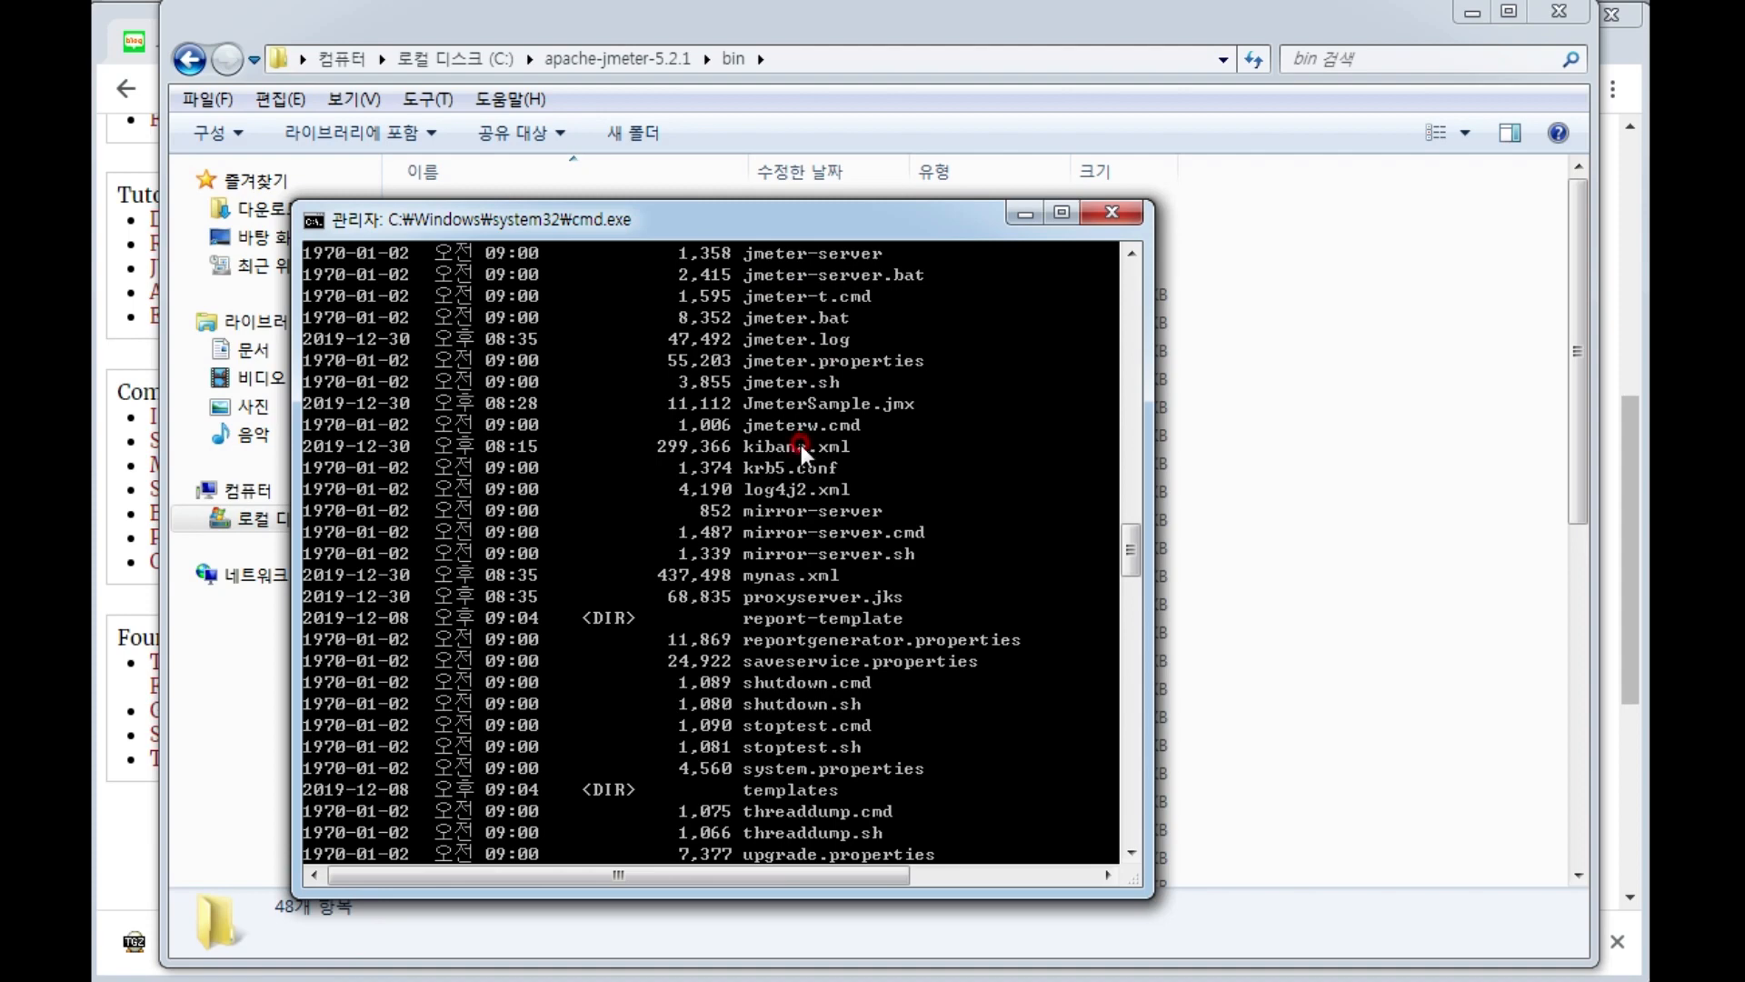
scroll(800, 449, "down", 2)
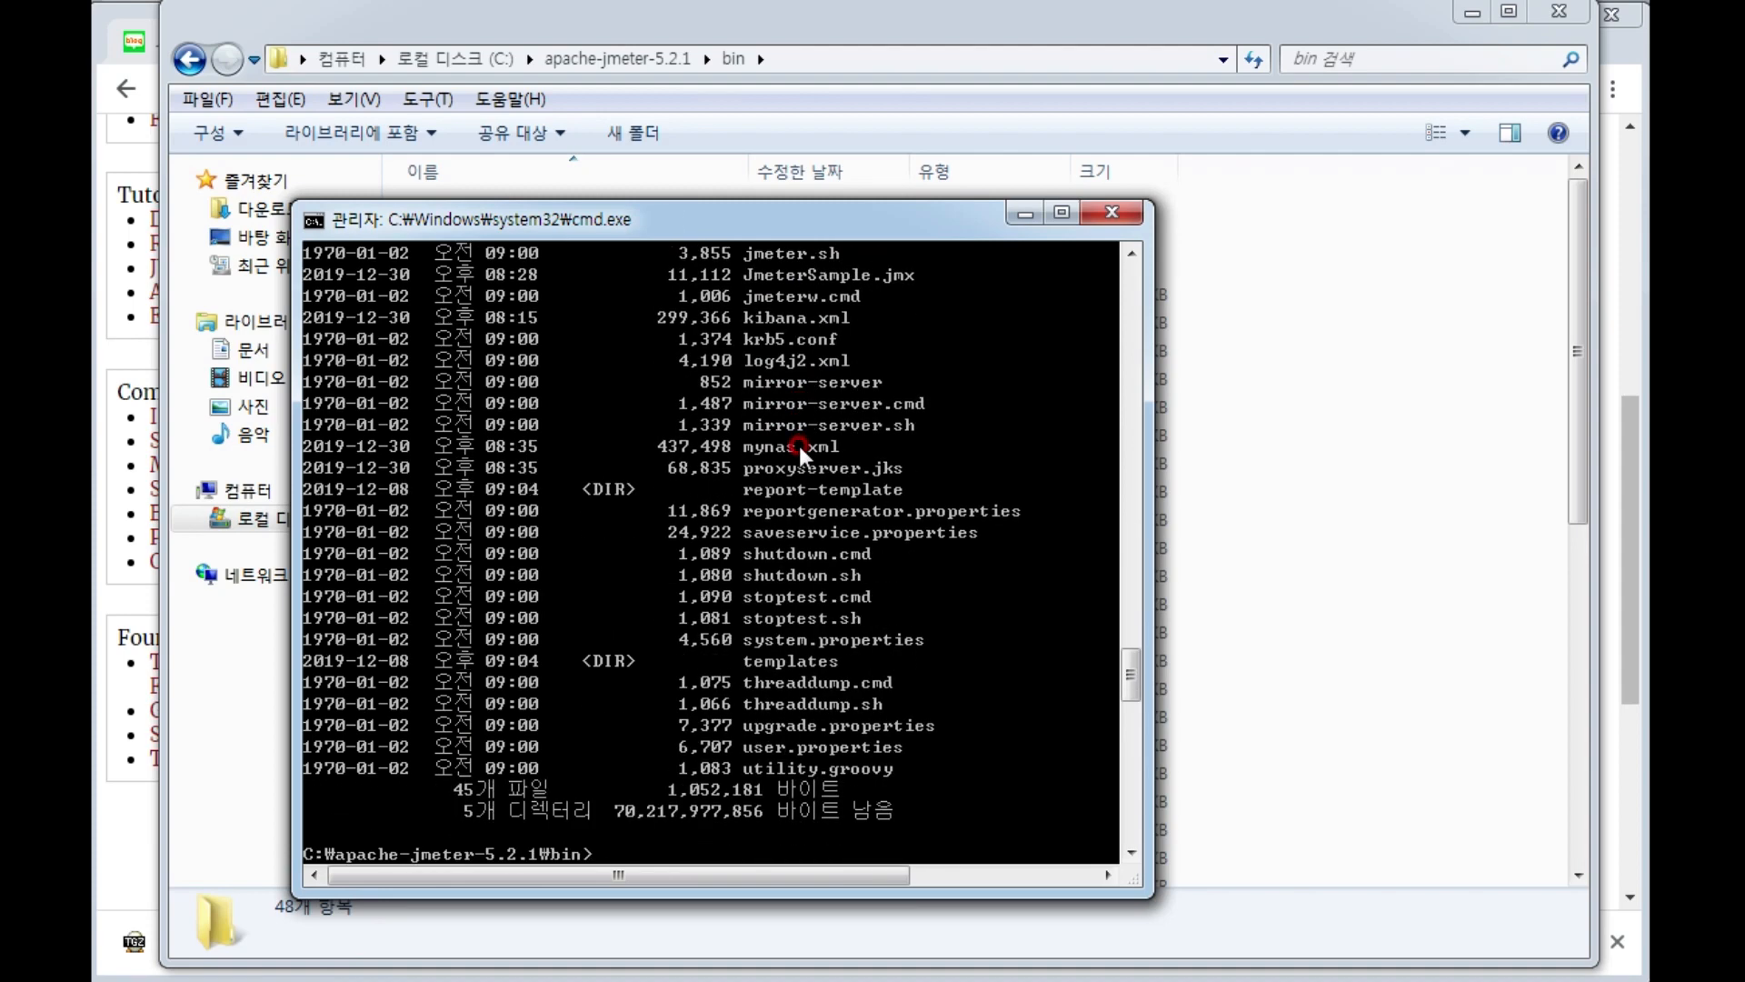
scroll(800, 473, "up", 7)
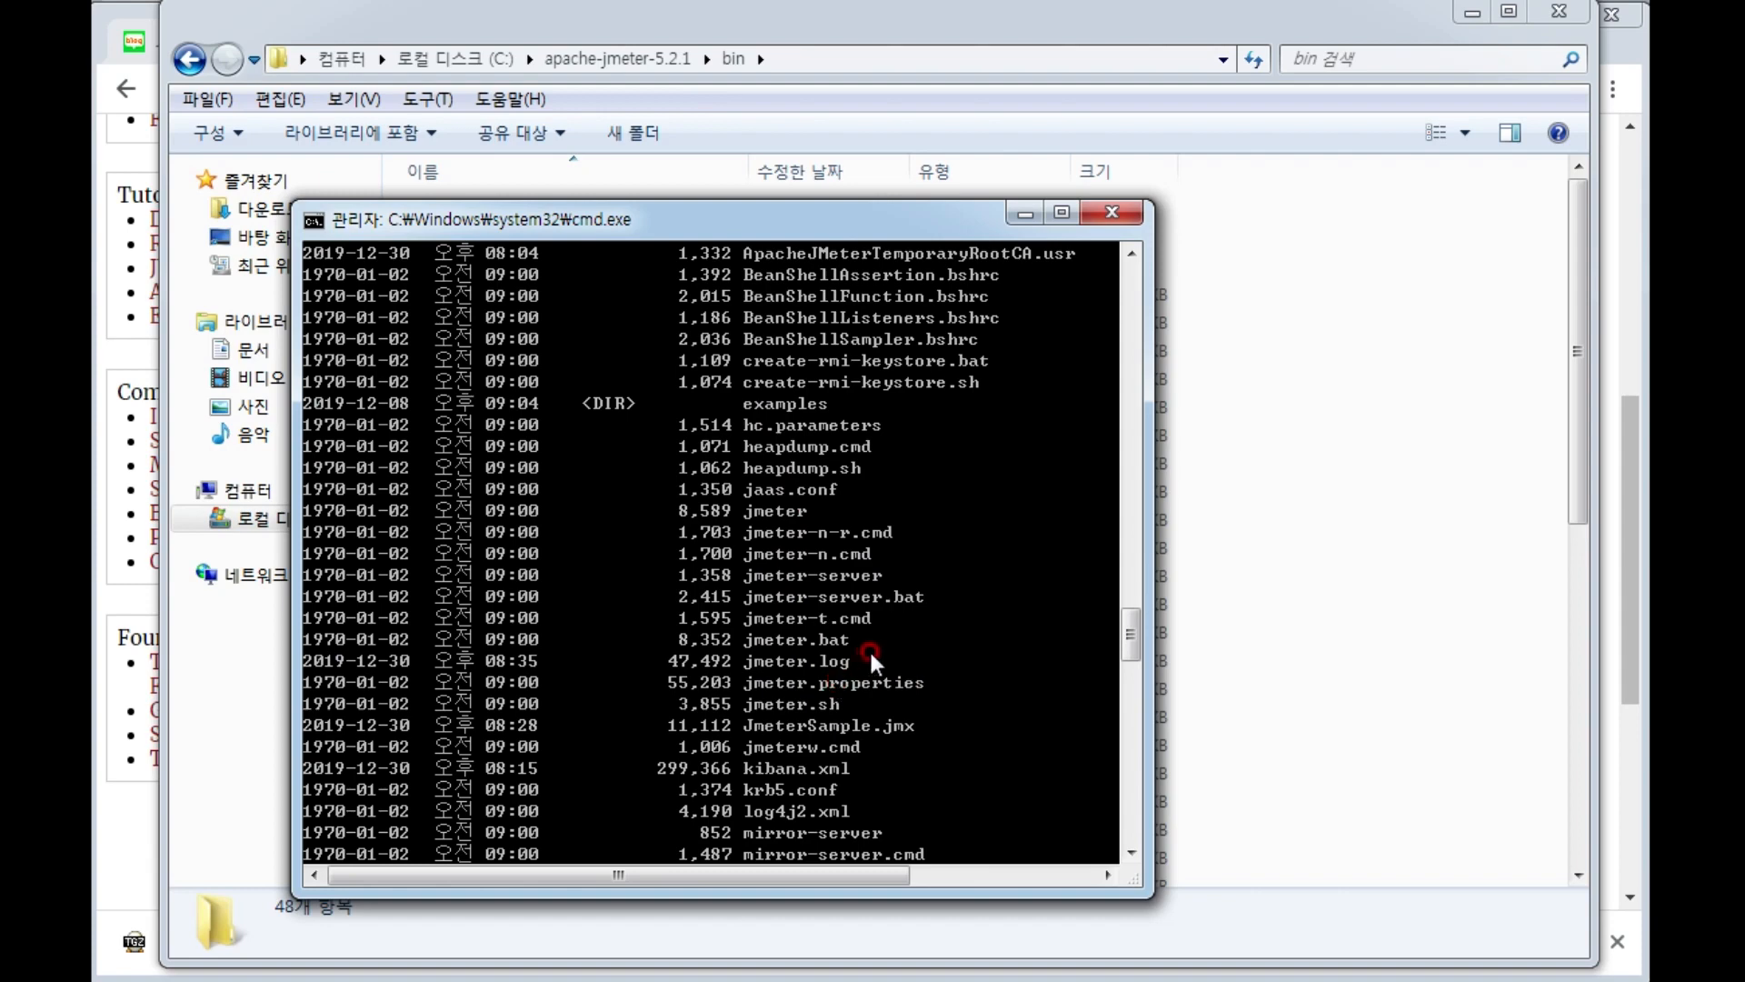
scroll(871, 652, "down", 12)
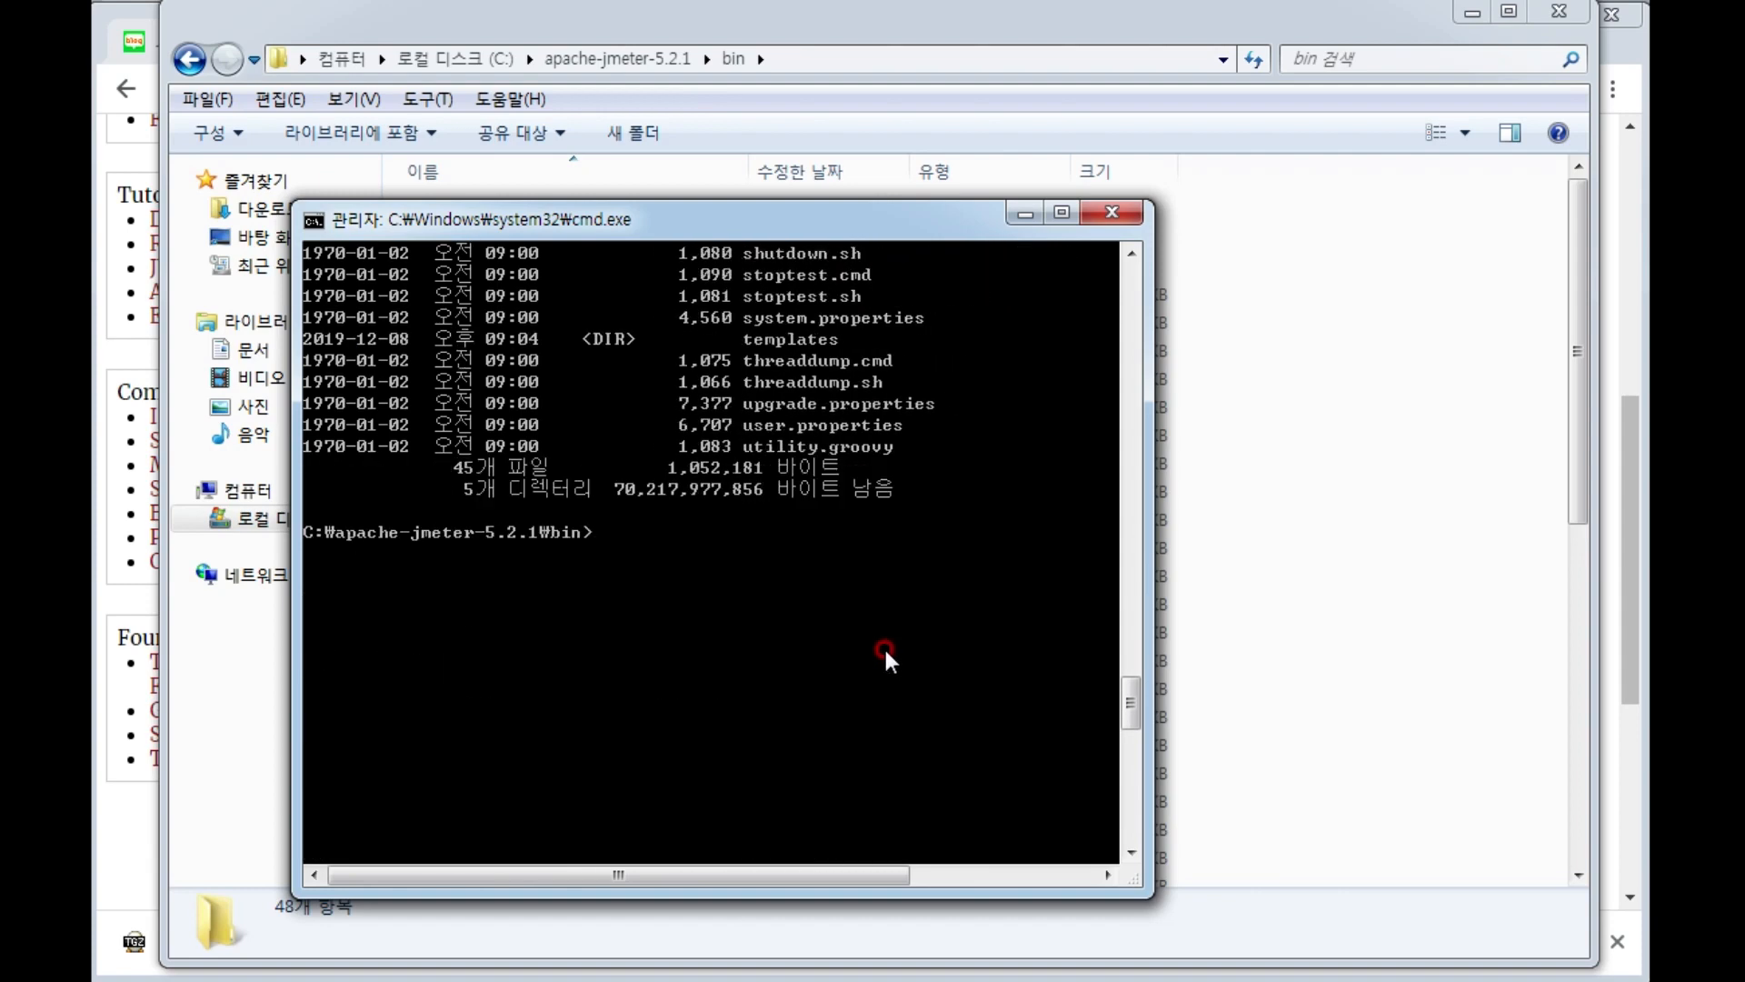
type("ir")
key("Return")
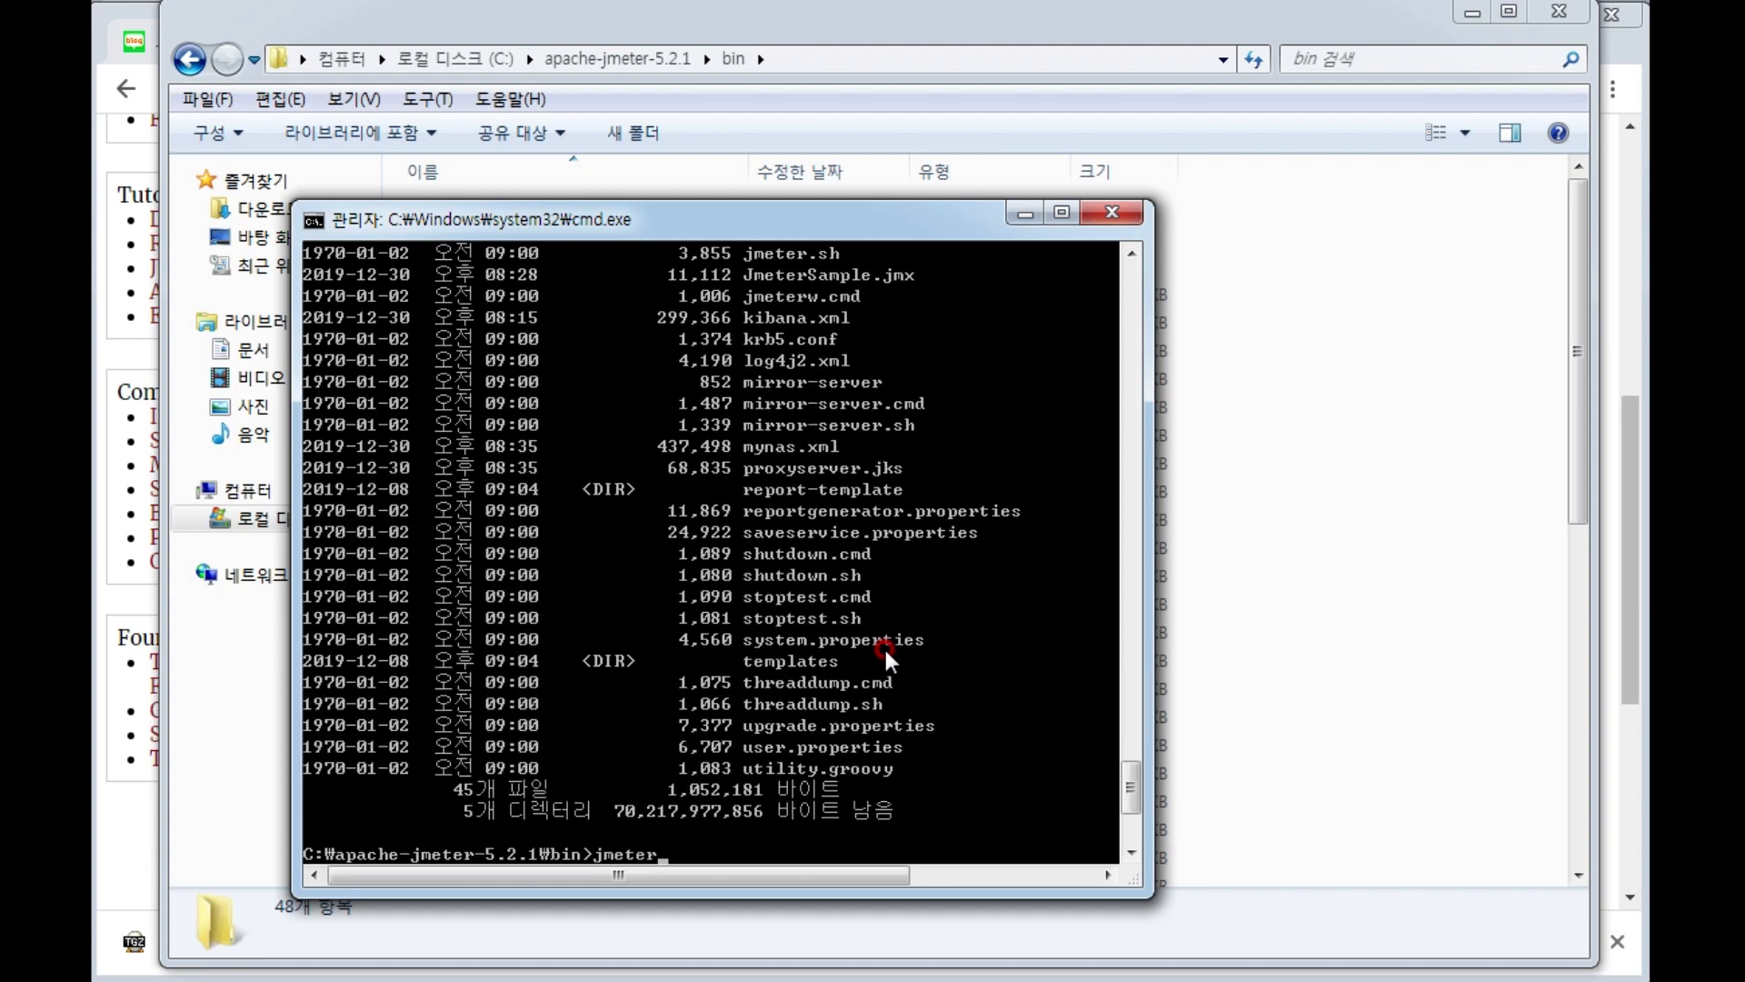
Start JMeter from its bin folder with the jmeter command and fit its window to the visible screen area.
key("Return")
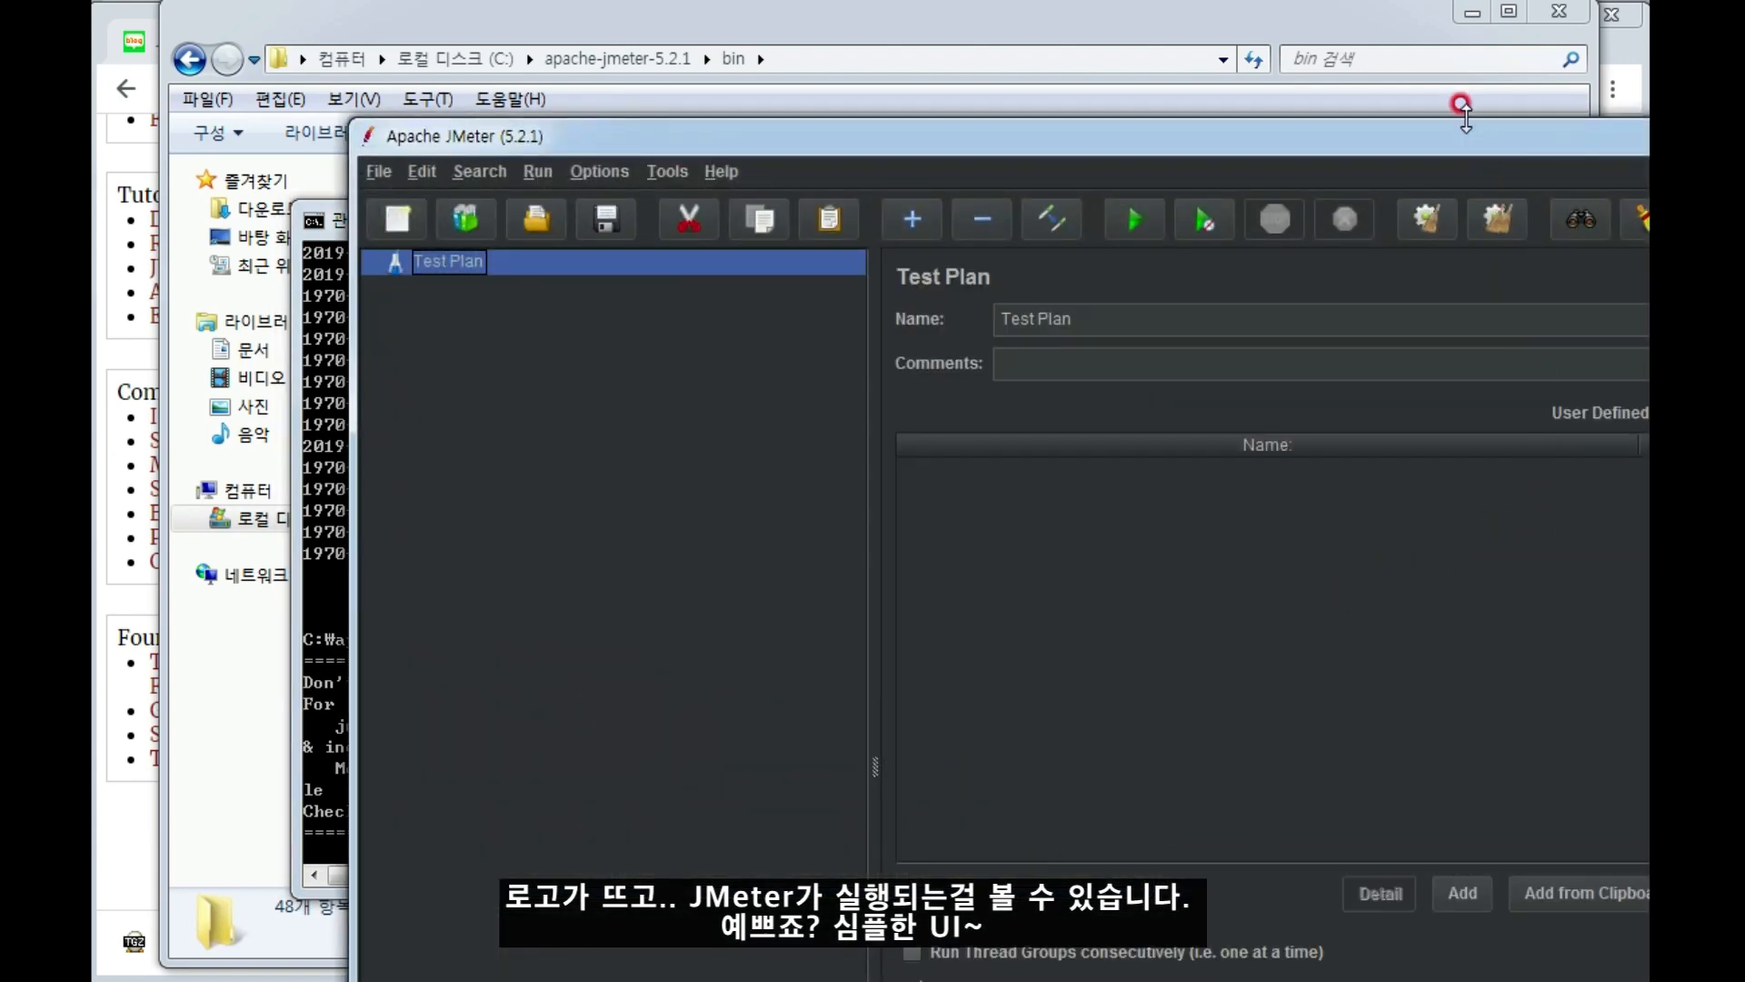
left_click_drag(1454, 145, 1219, 34)
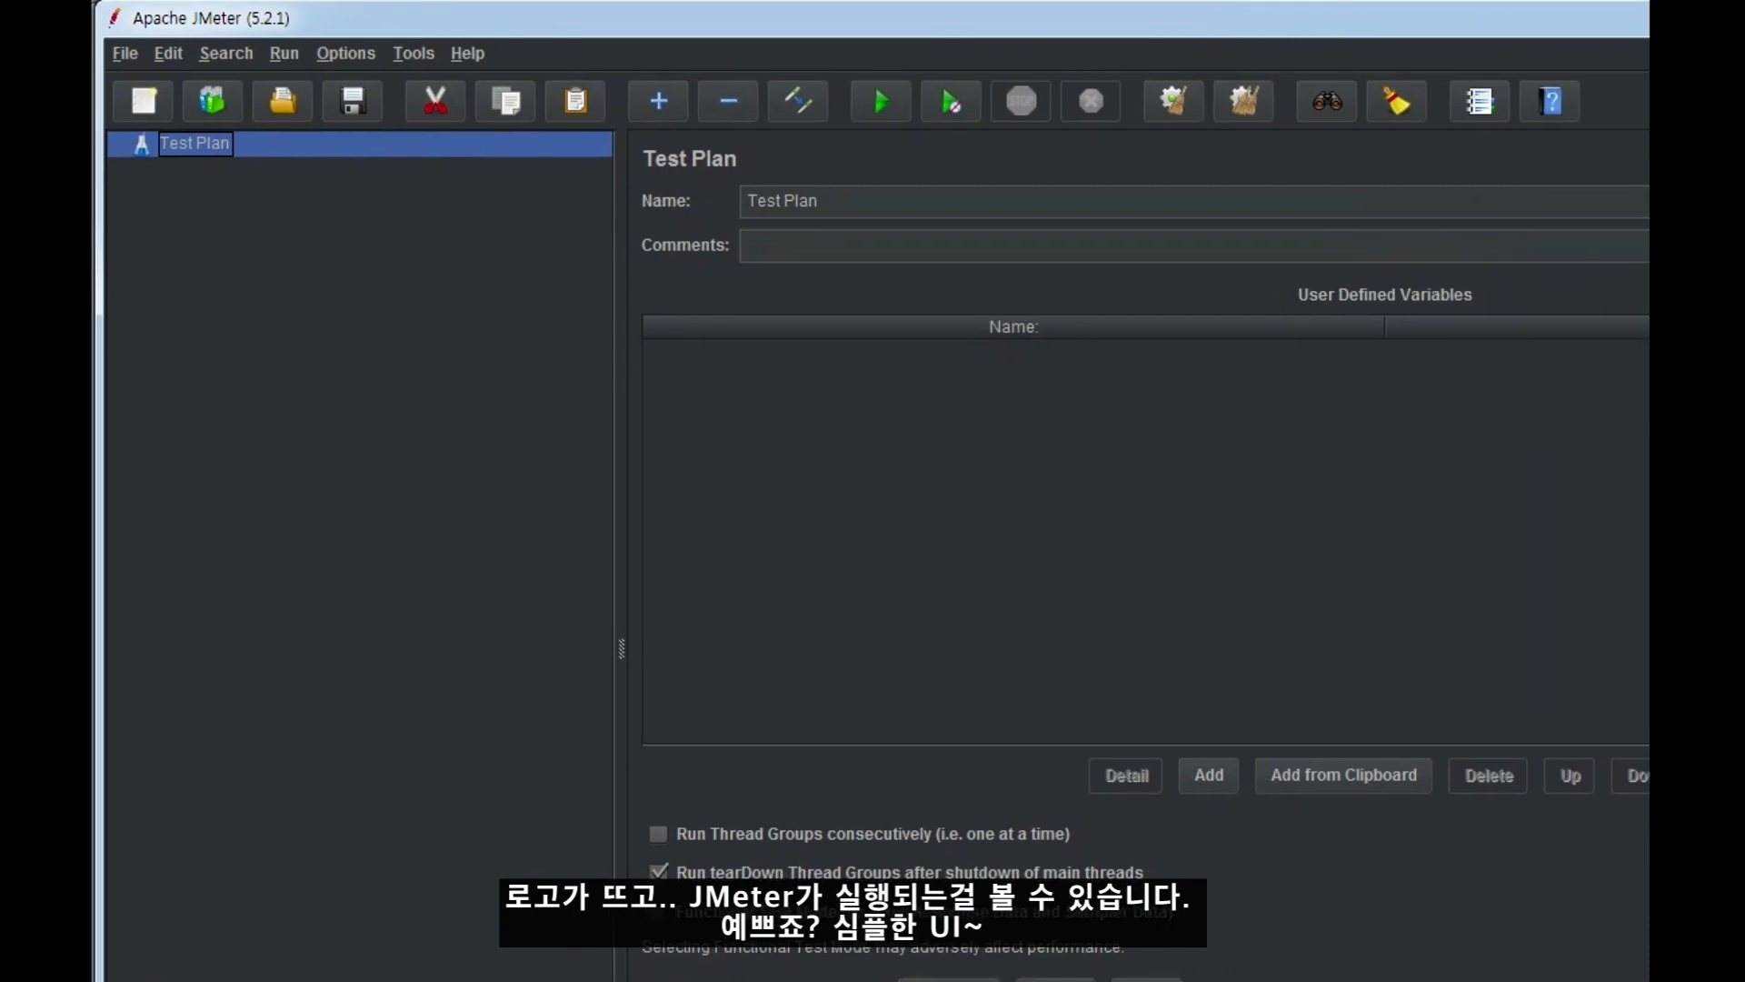
left_click_drag(1744, 981, 1639, 963)
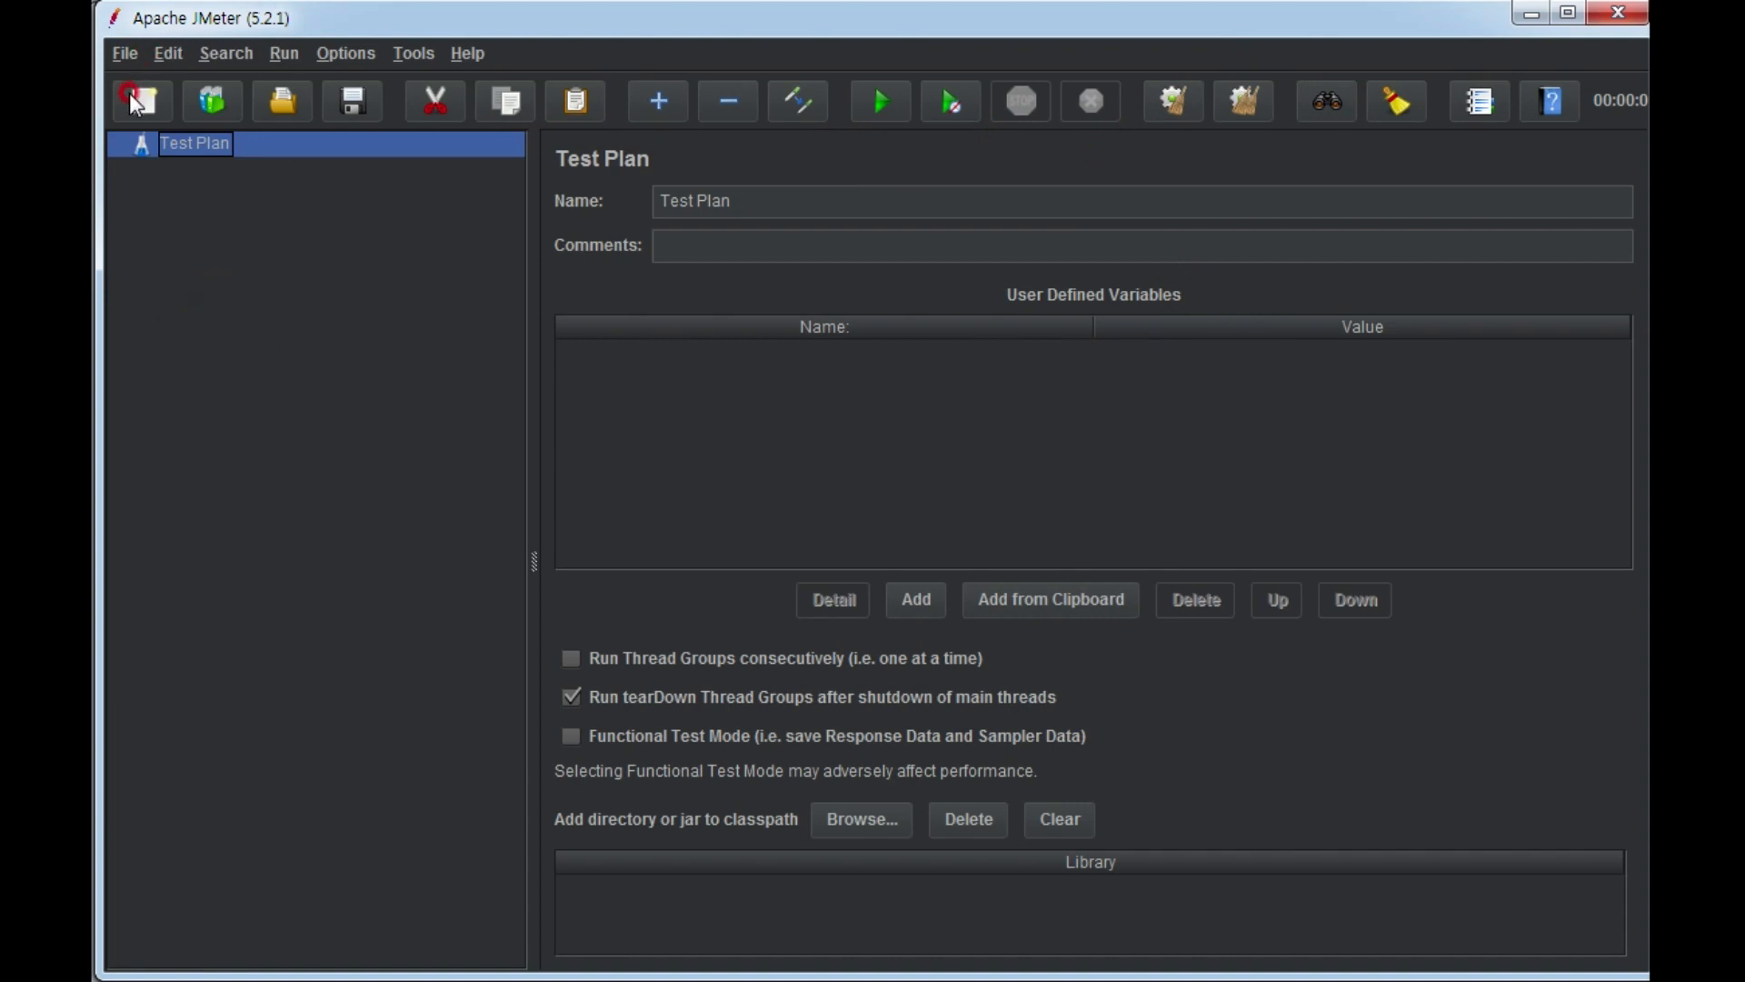
Browse the available test plan templates, choose the Recording template and proceed to its parameters.
left_click(138, 51)
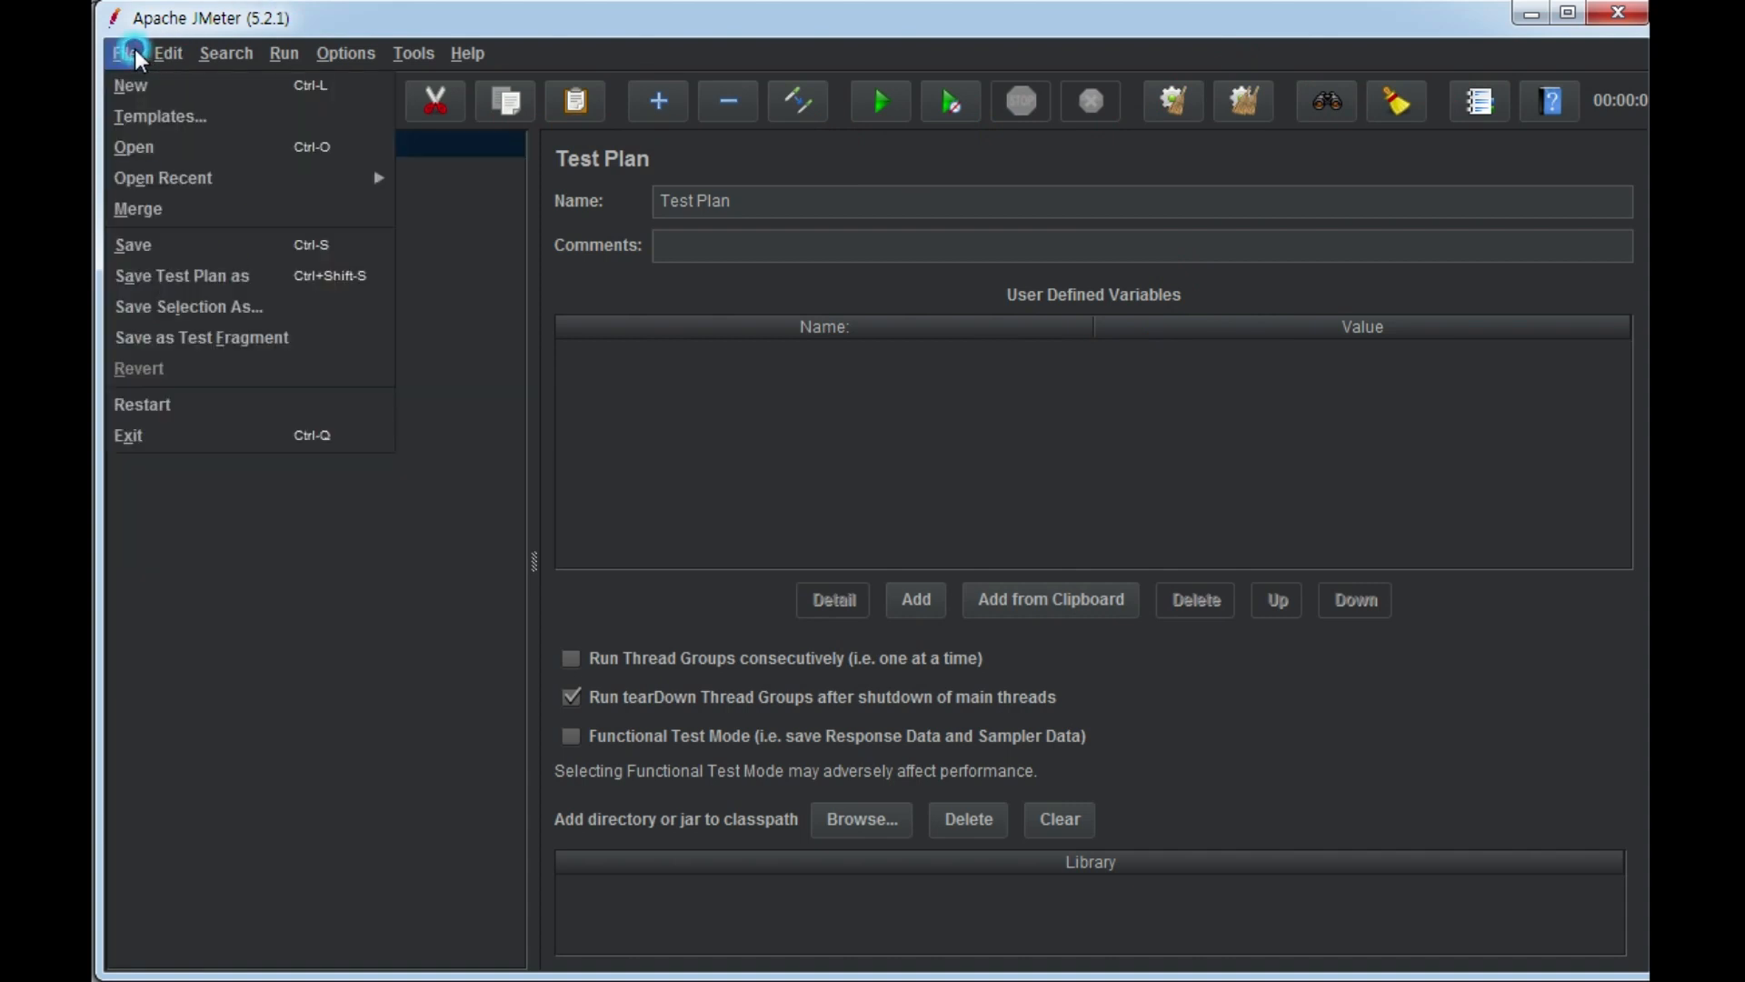
left_click(156, 128)
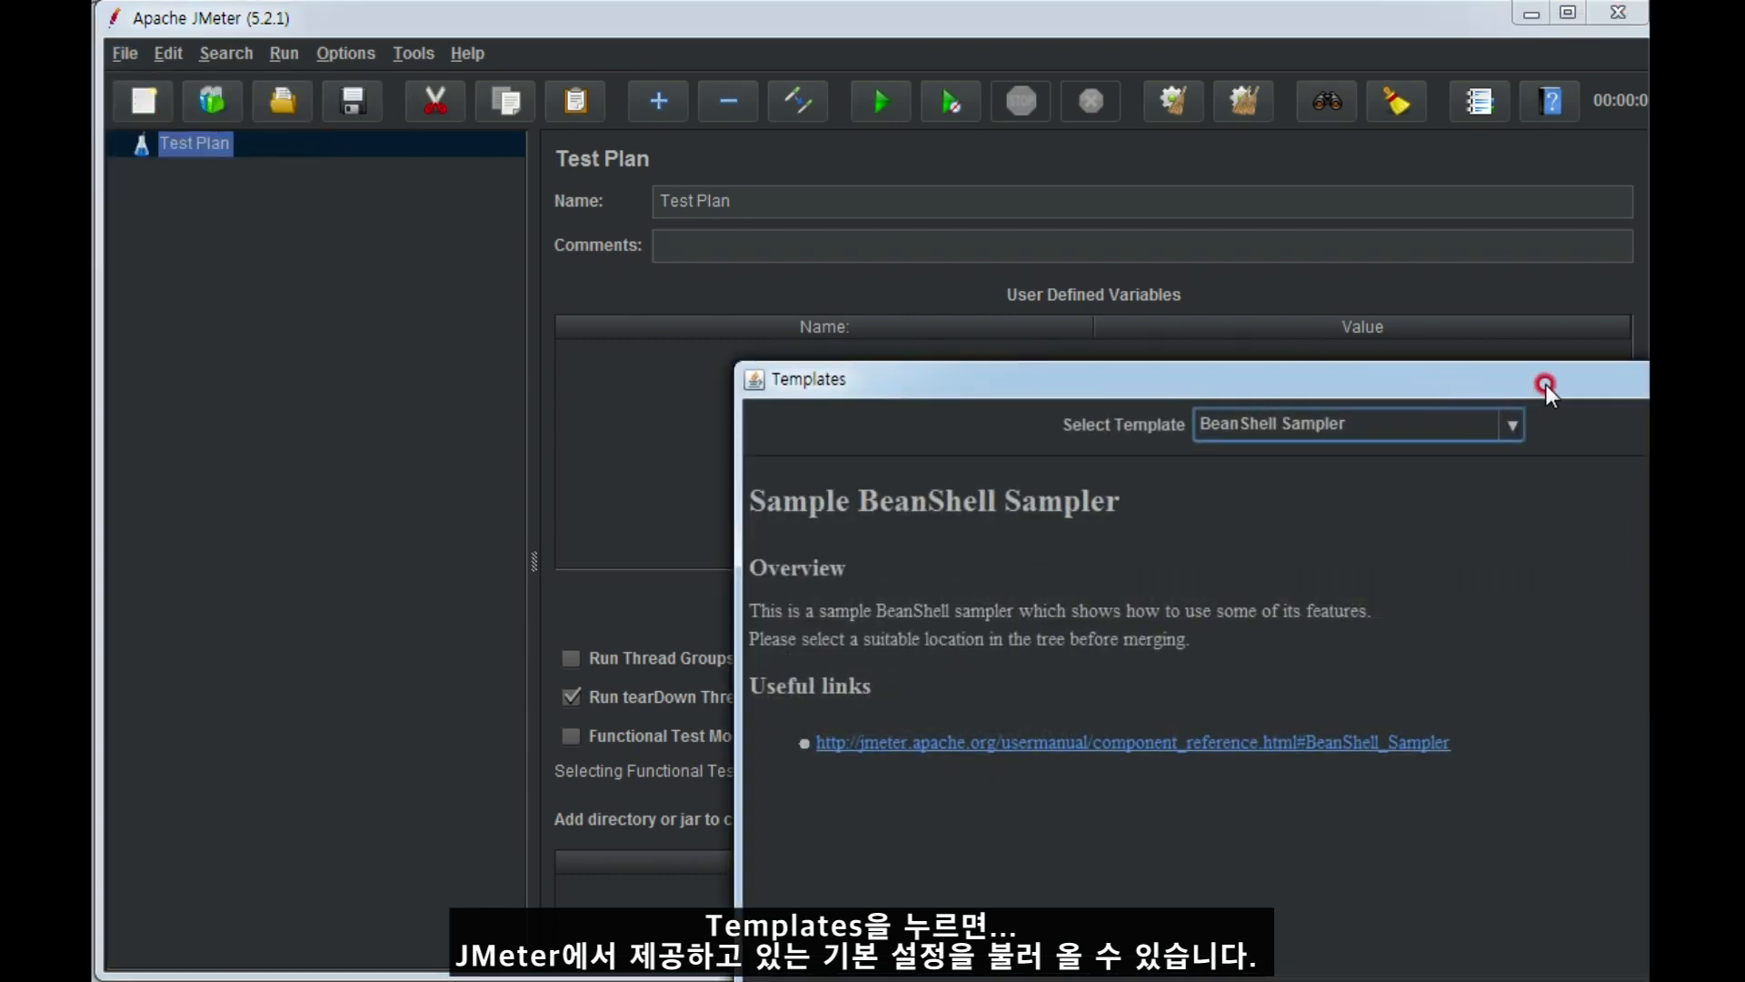
left_click_drag(1546, 384, 992, 147)
left_click(958, 185)
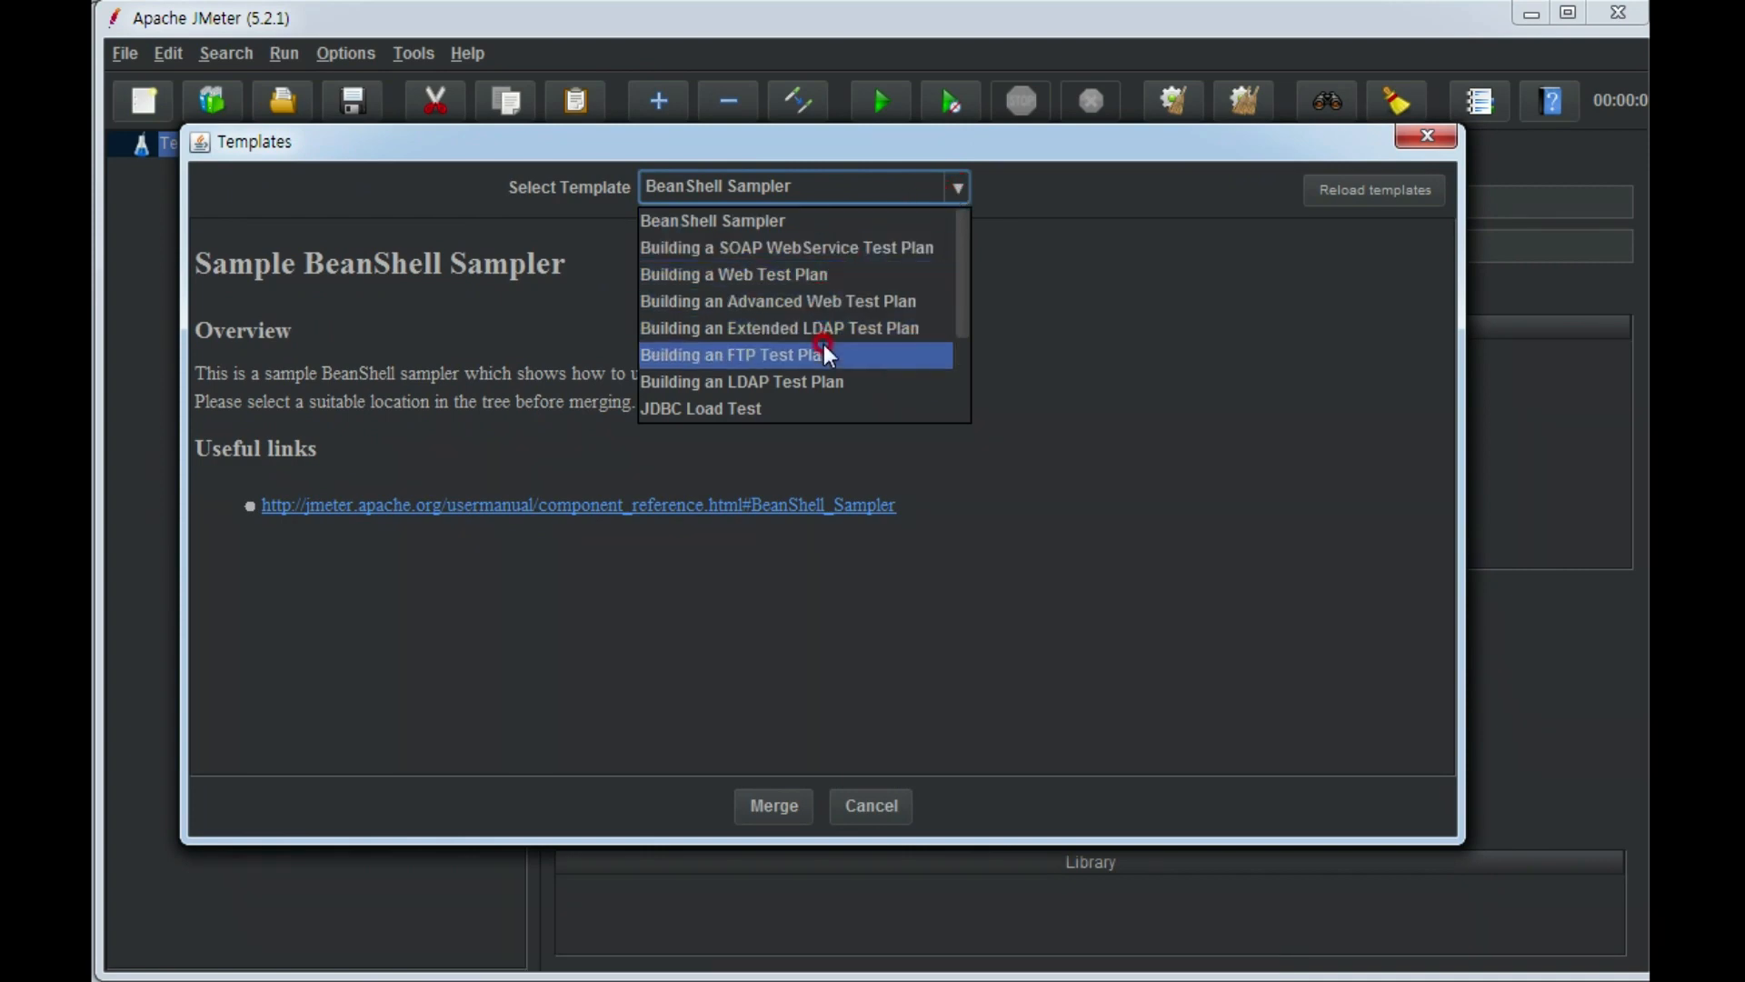
scroll(822, 391, "down", 1)
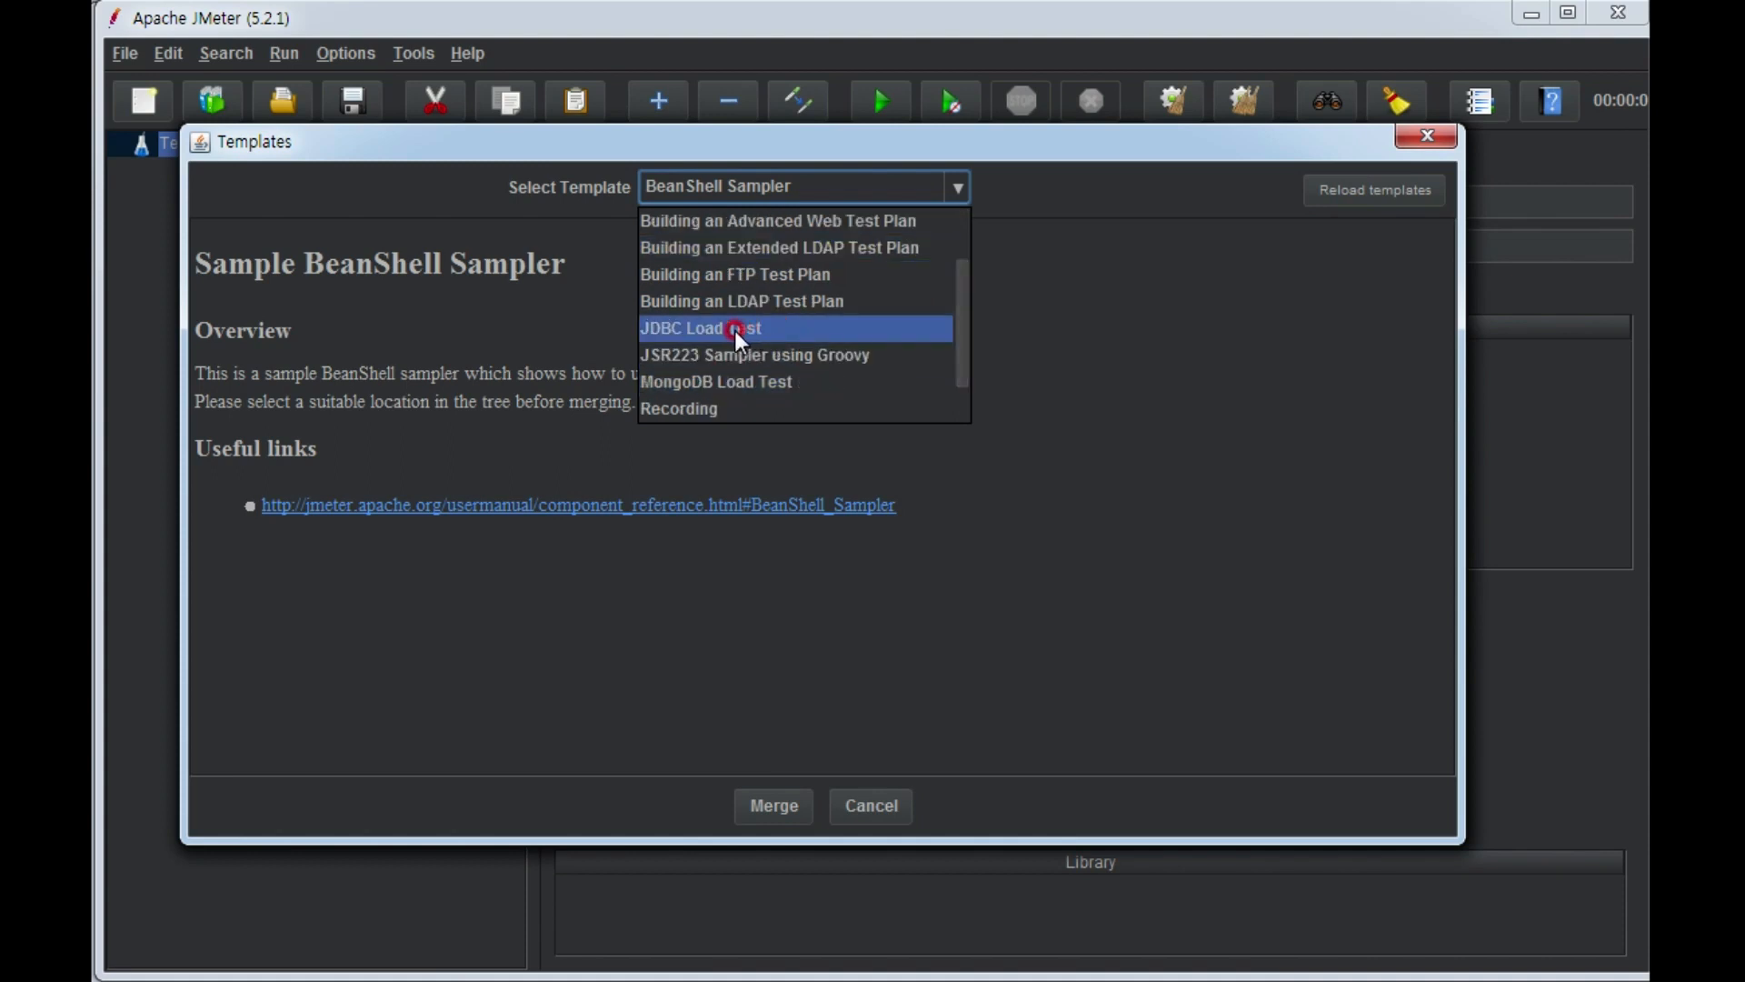
scroll(783, 329, "down", 1)
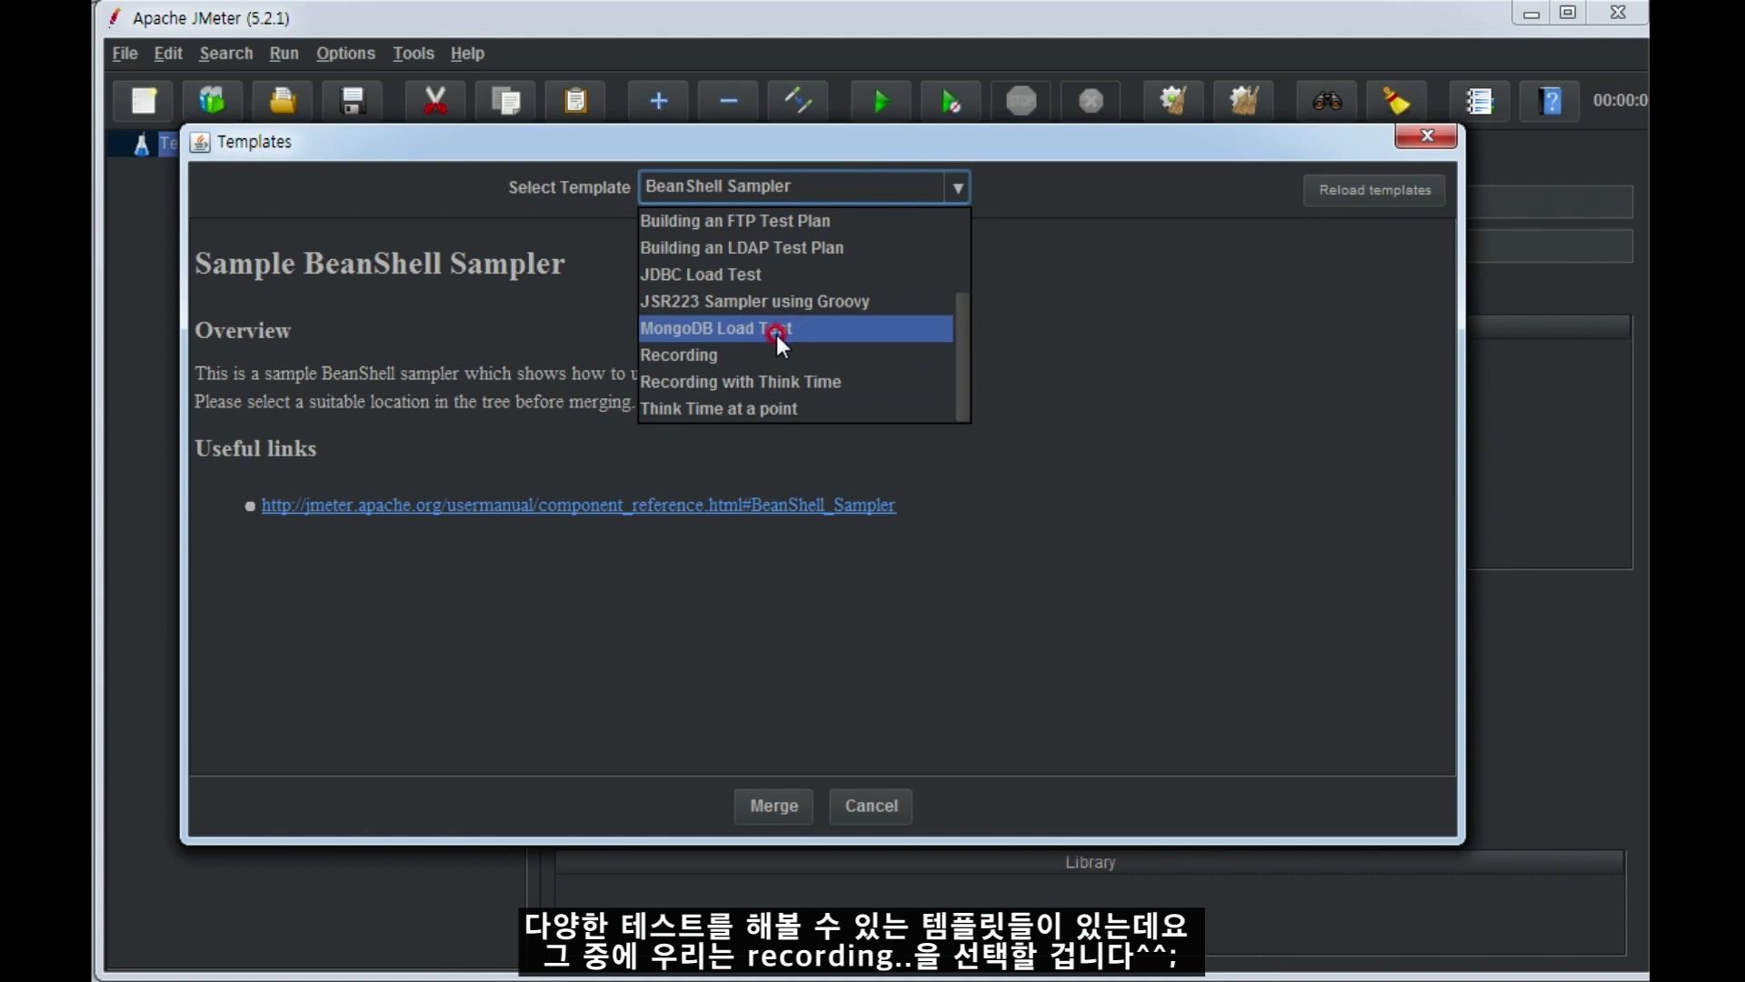
scroll(770, 324, "up", 2)
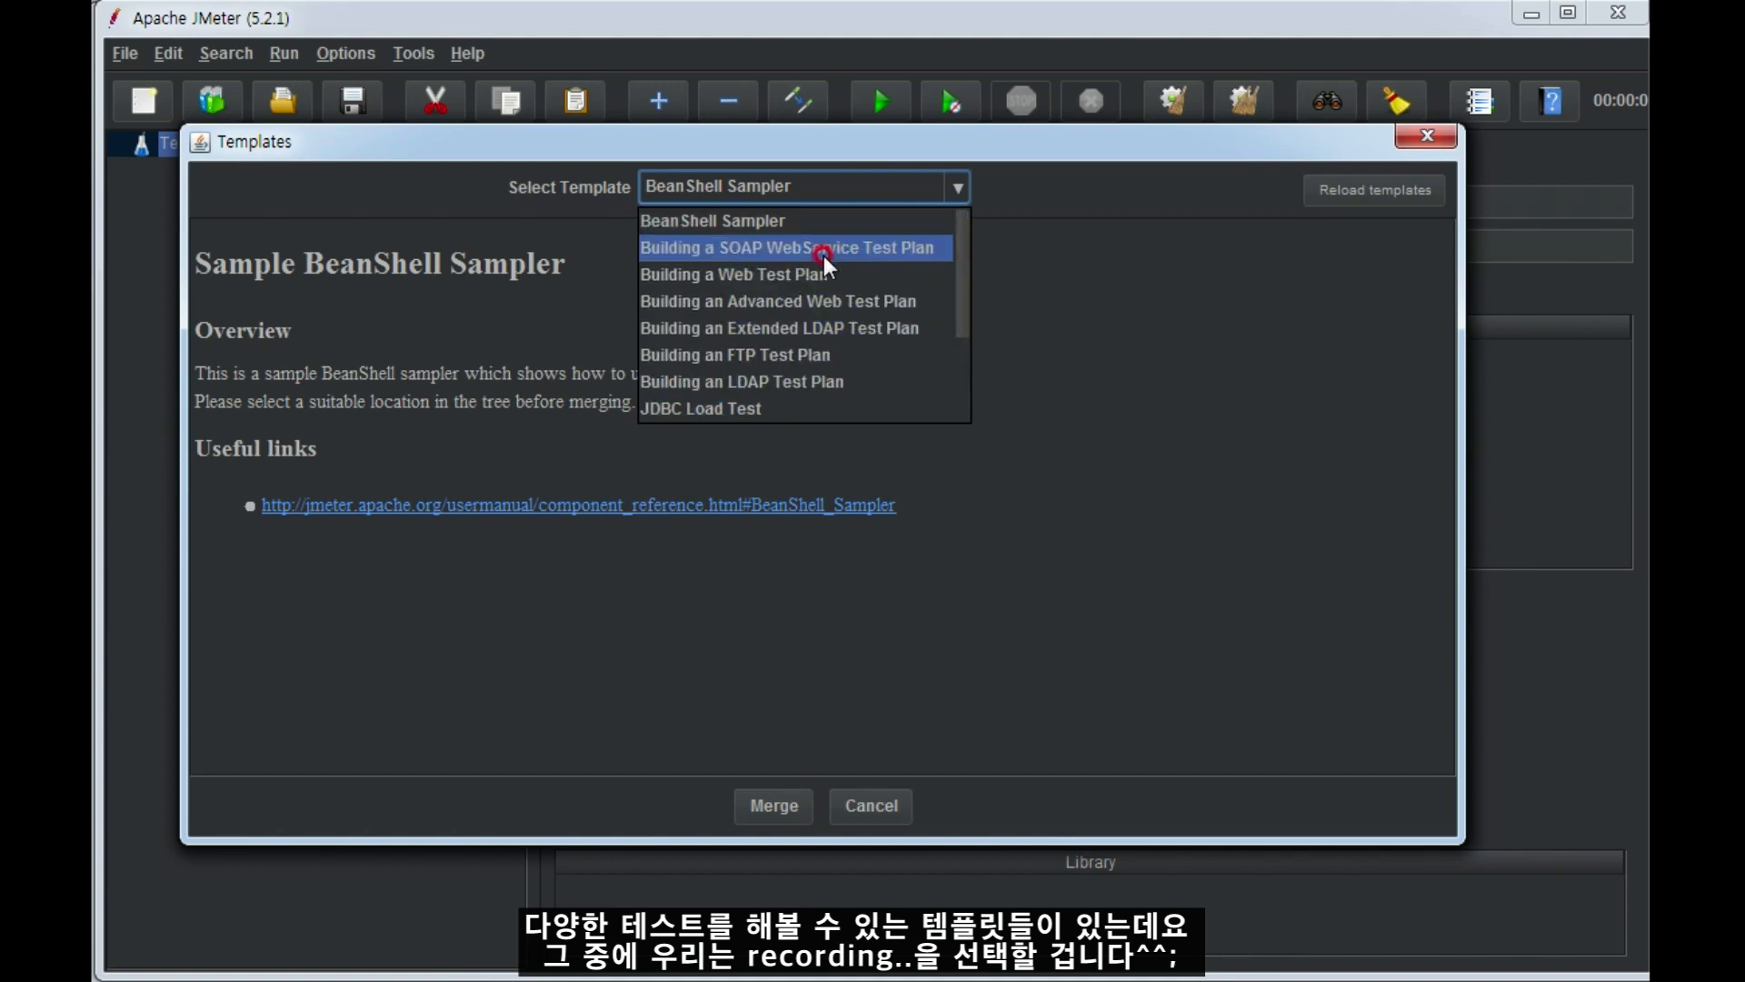
scroll(827, 263, "down", 2)
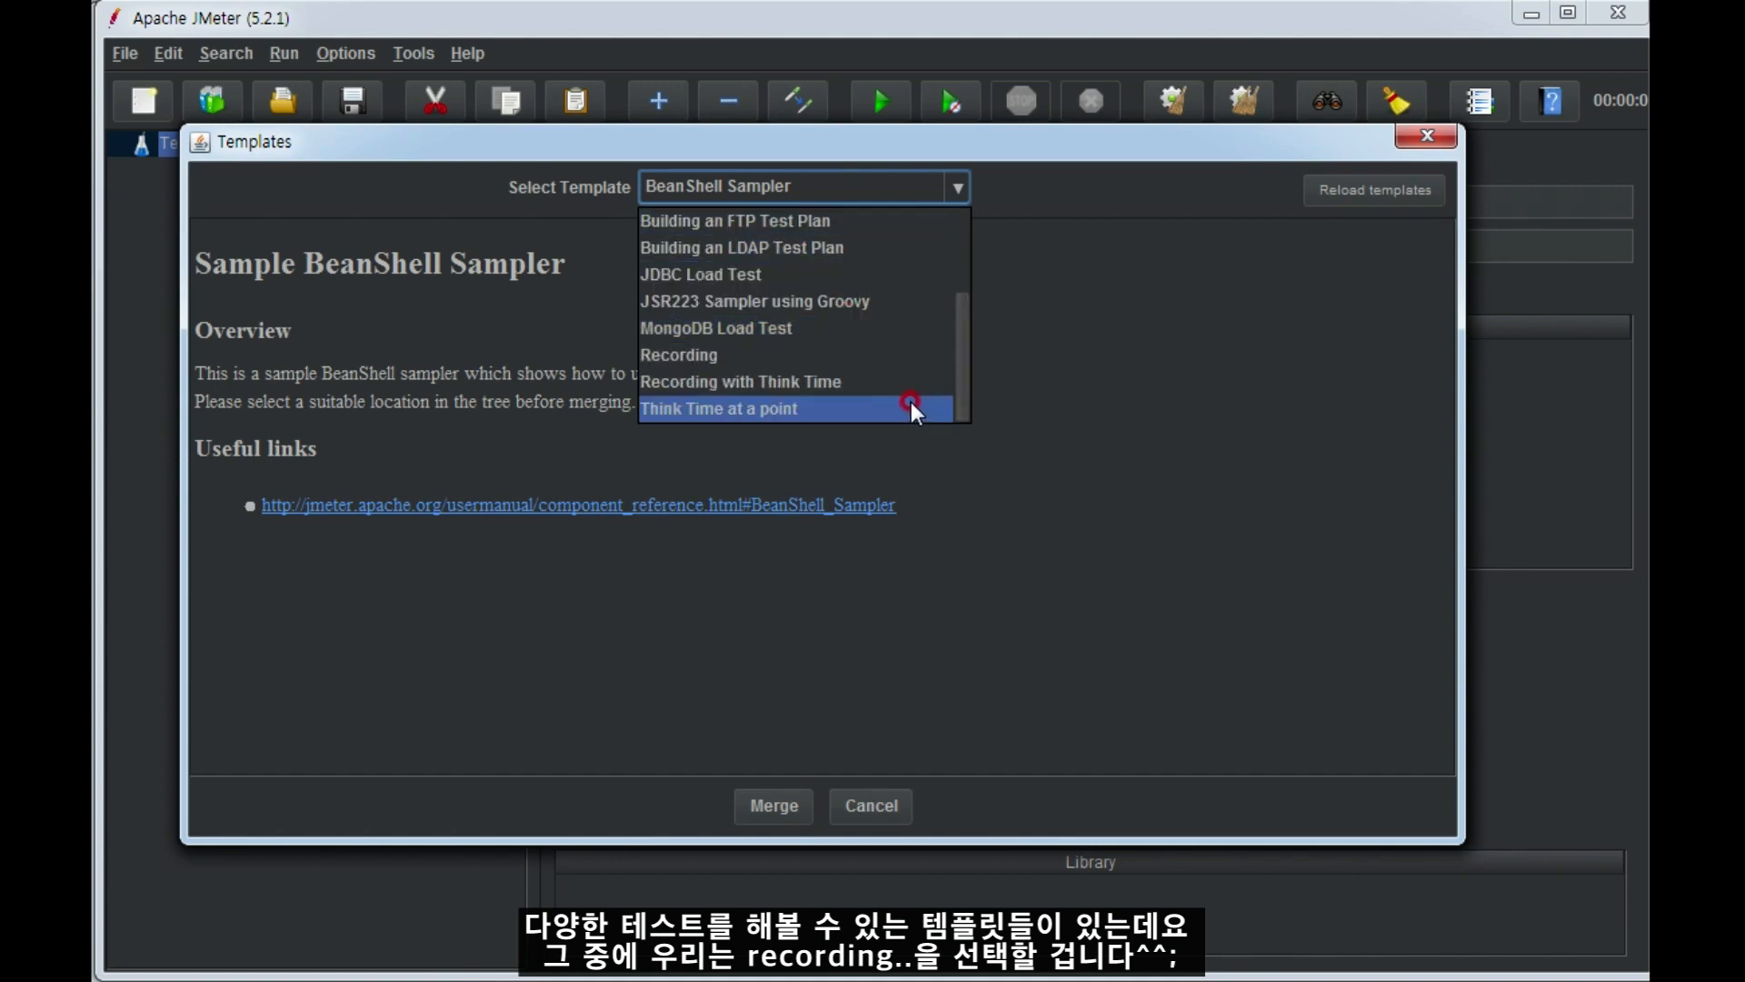
left_click(787, 355)
left_click(1210, 573)
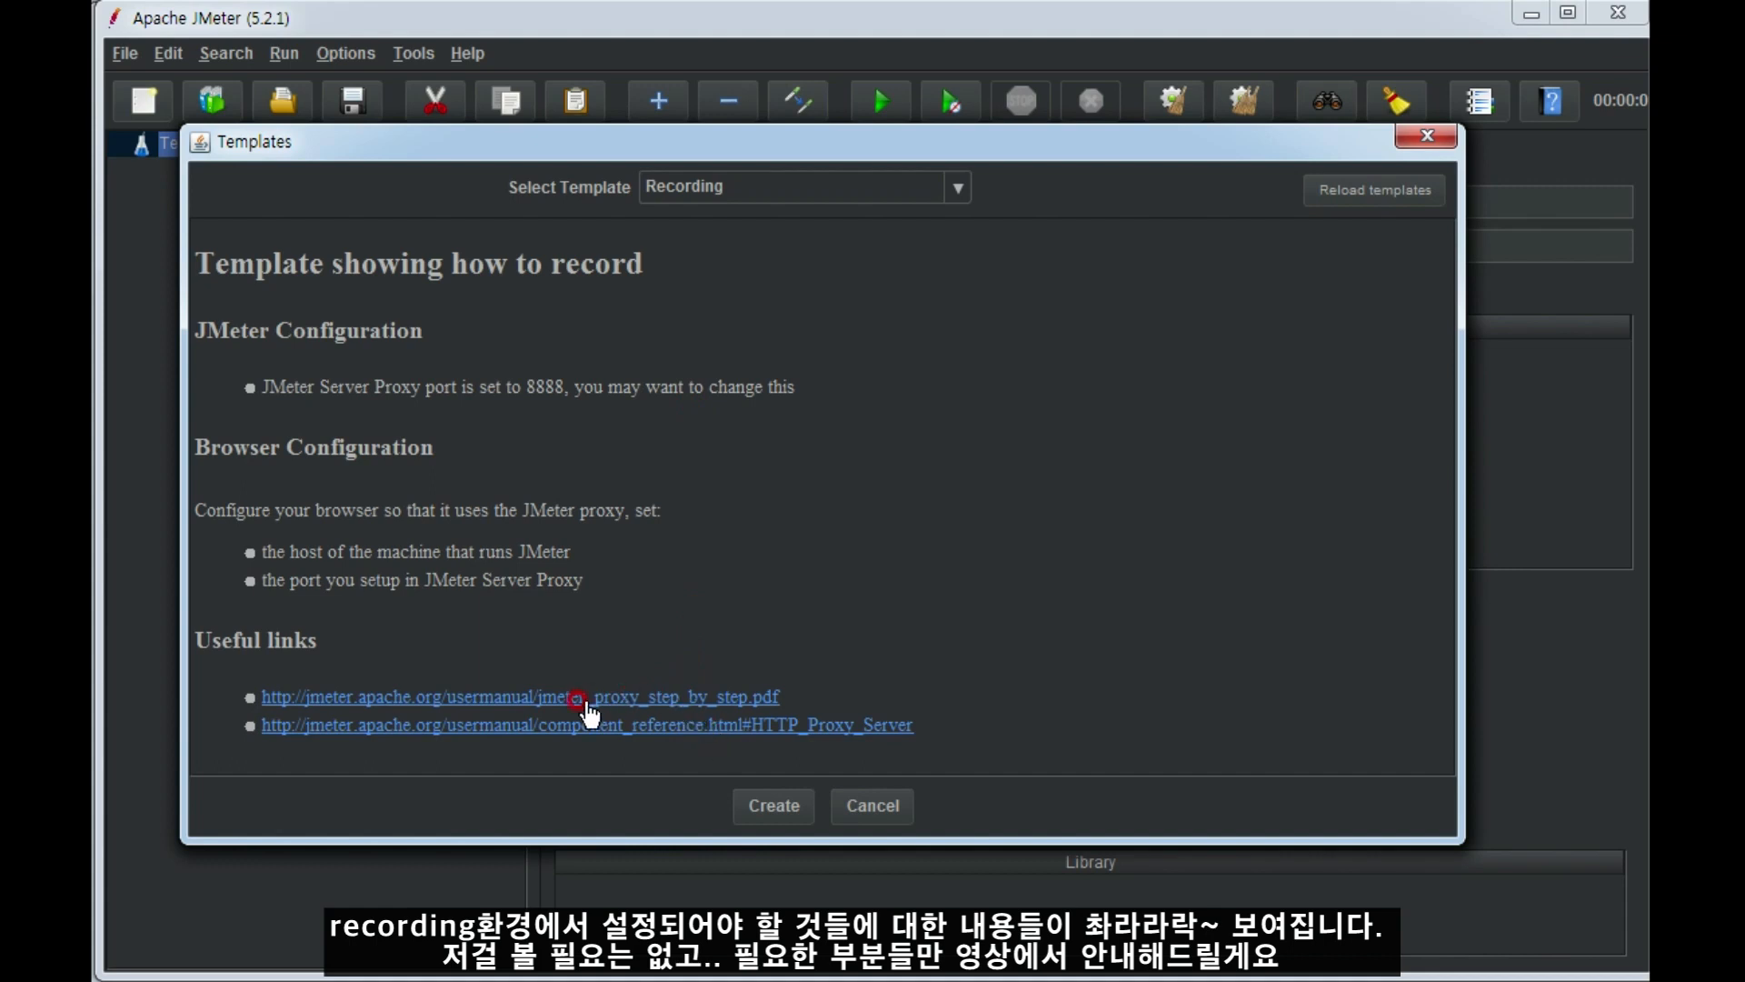
left_click(774, 804)
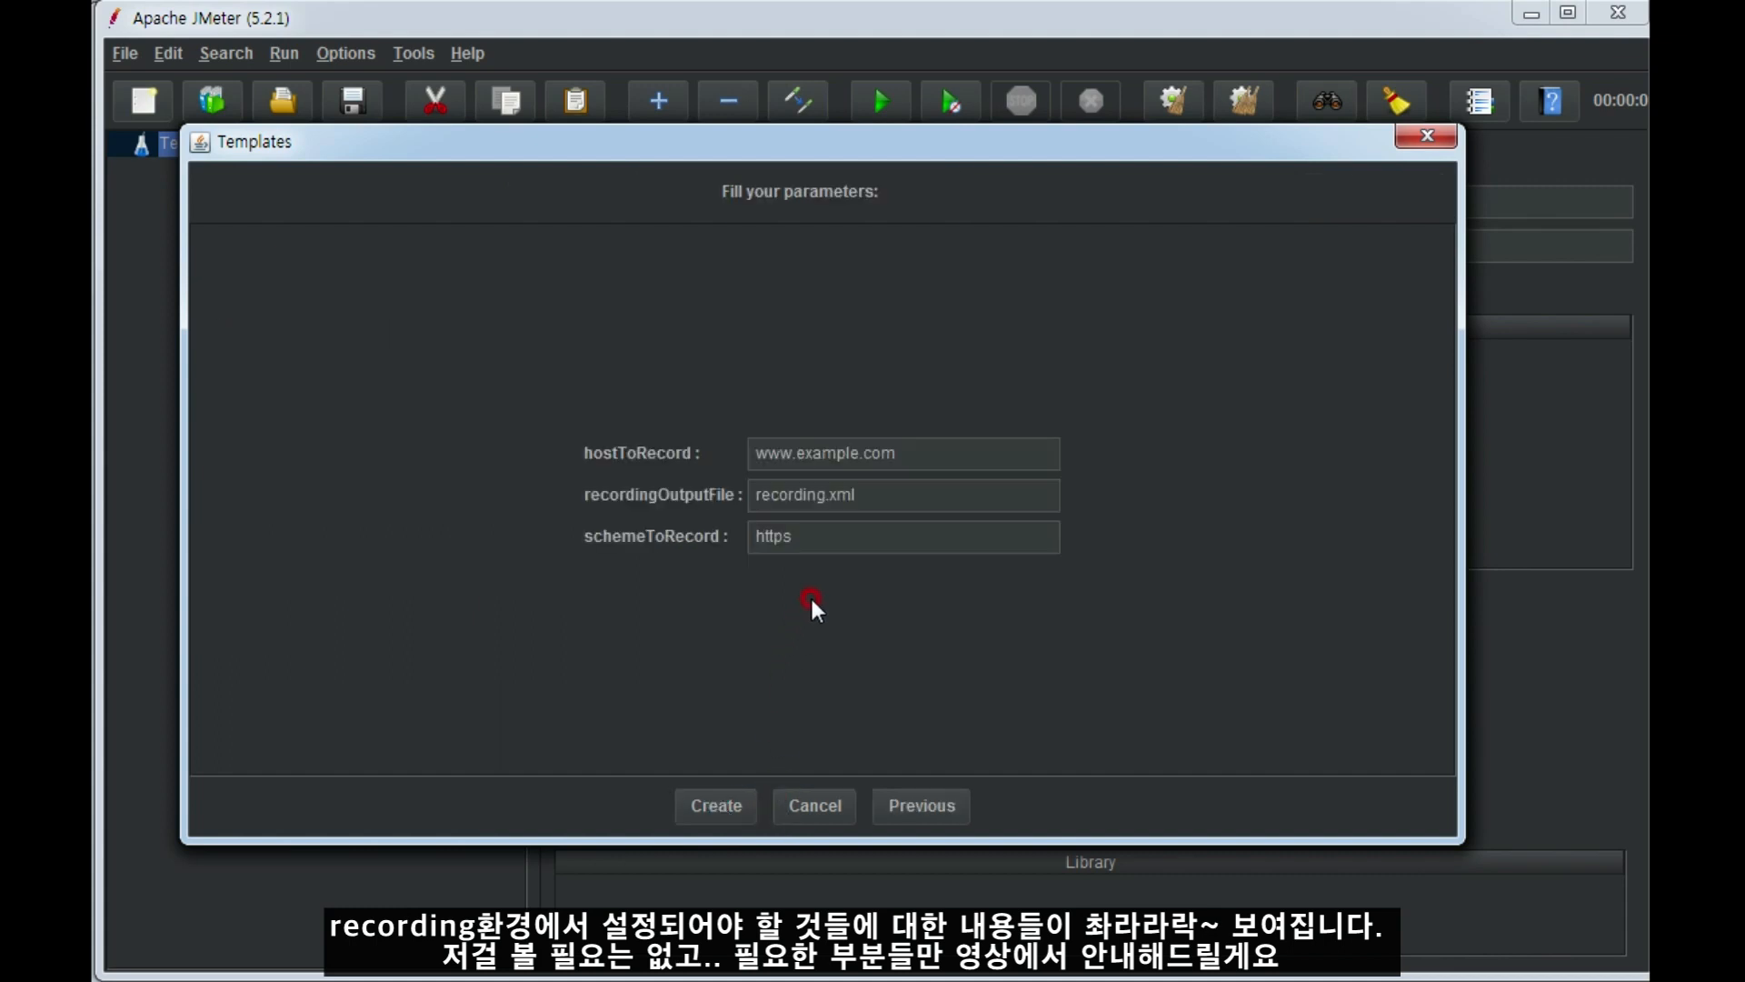
Create the recording test plan with host 192.168.200.115, output file mynas.xml and scheme http.
left_click_drag(946, 445, 651, 428)
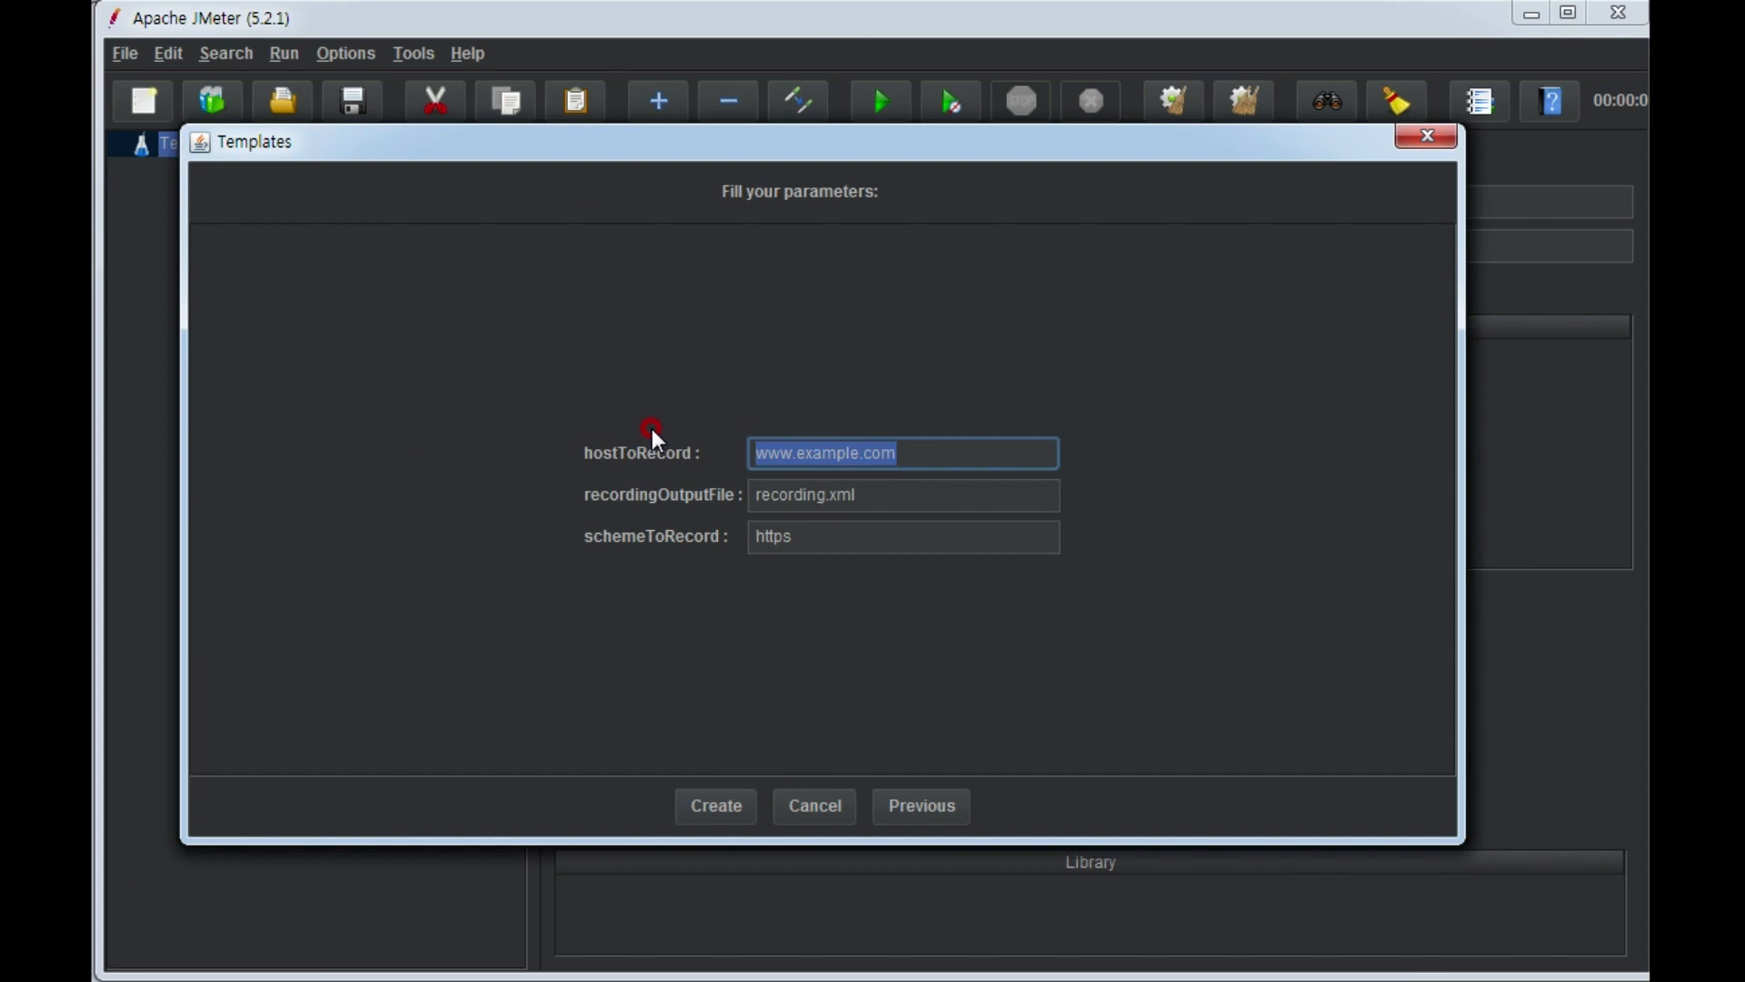
type("192.1")
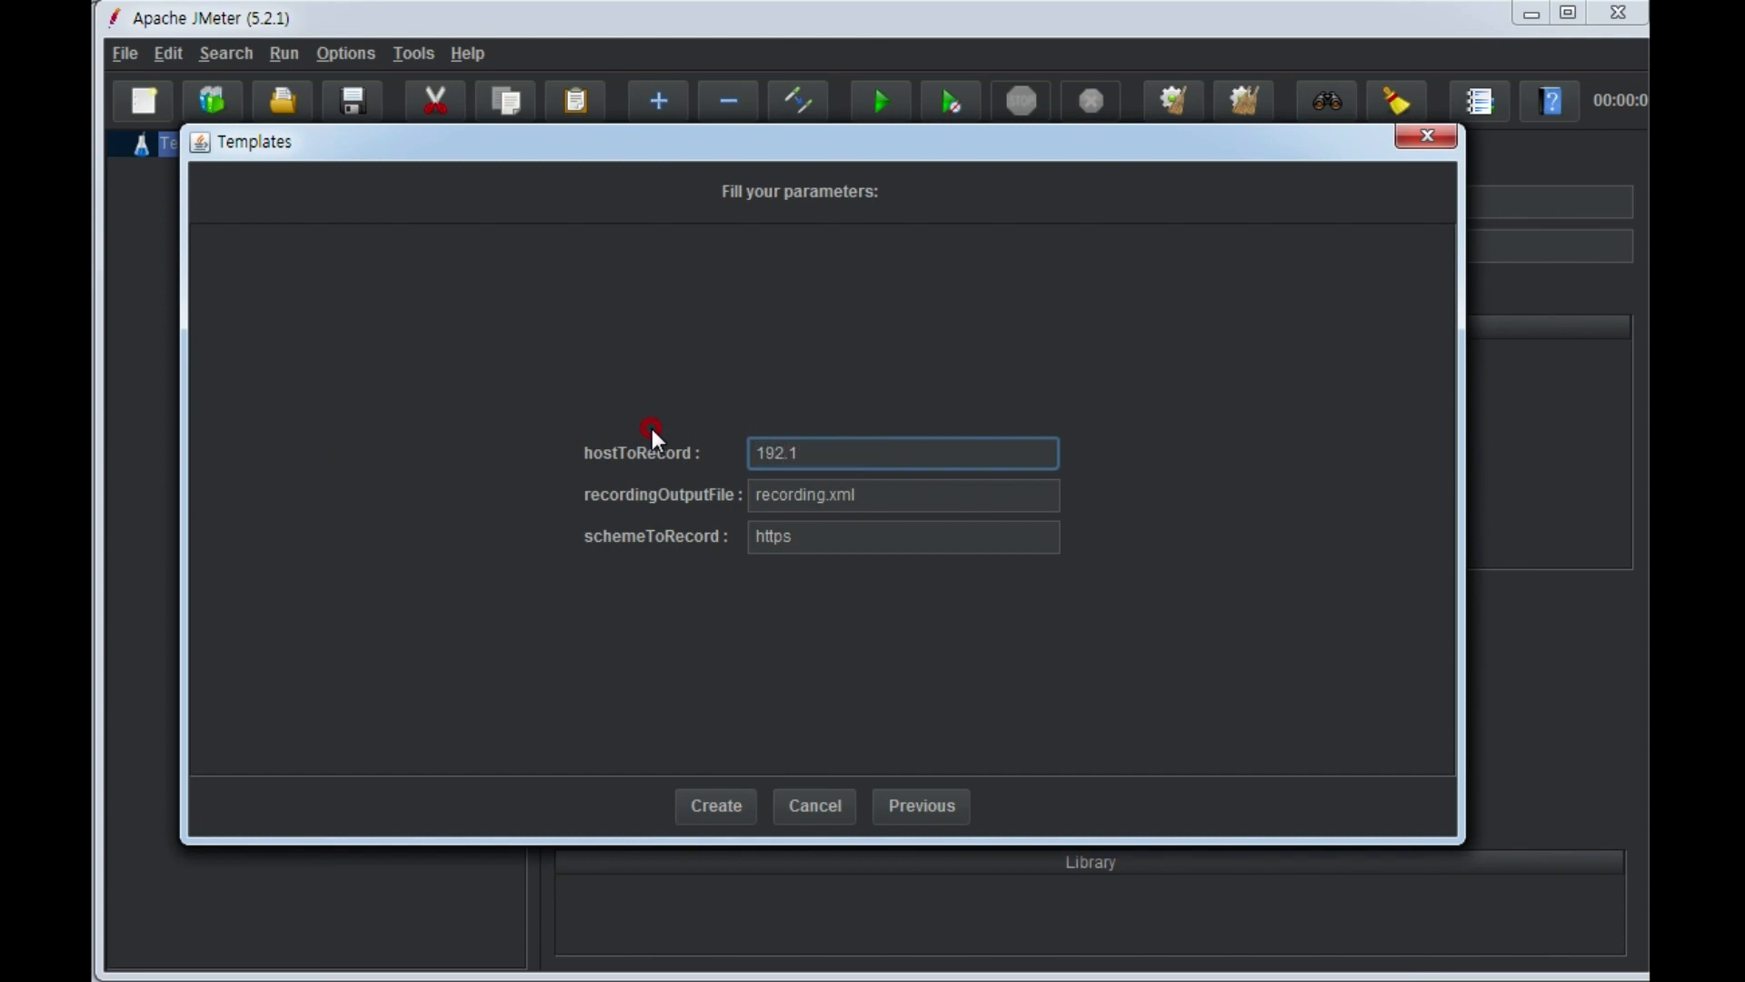
type("68.200.115")
left_click(822, 494)
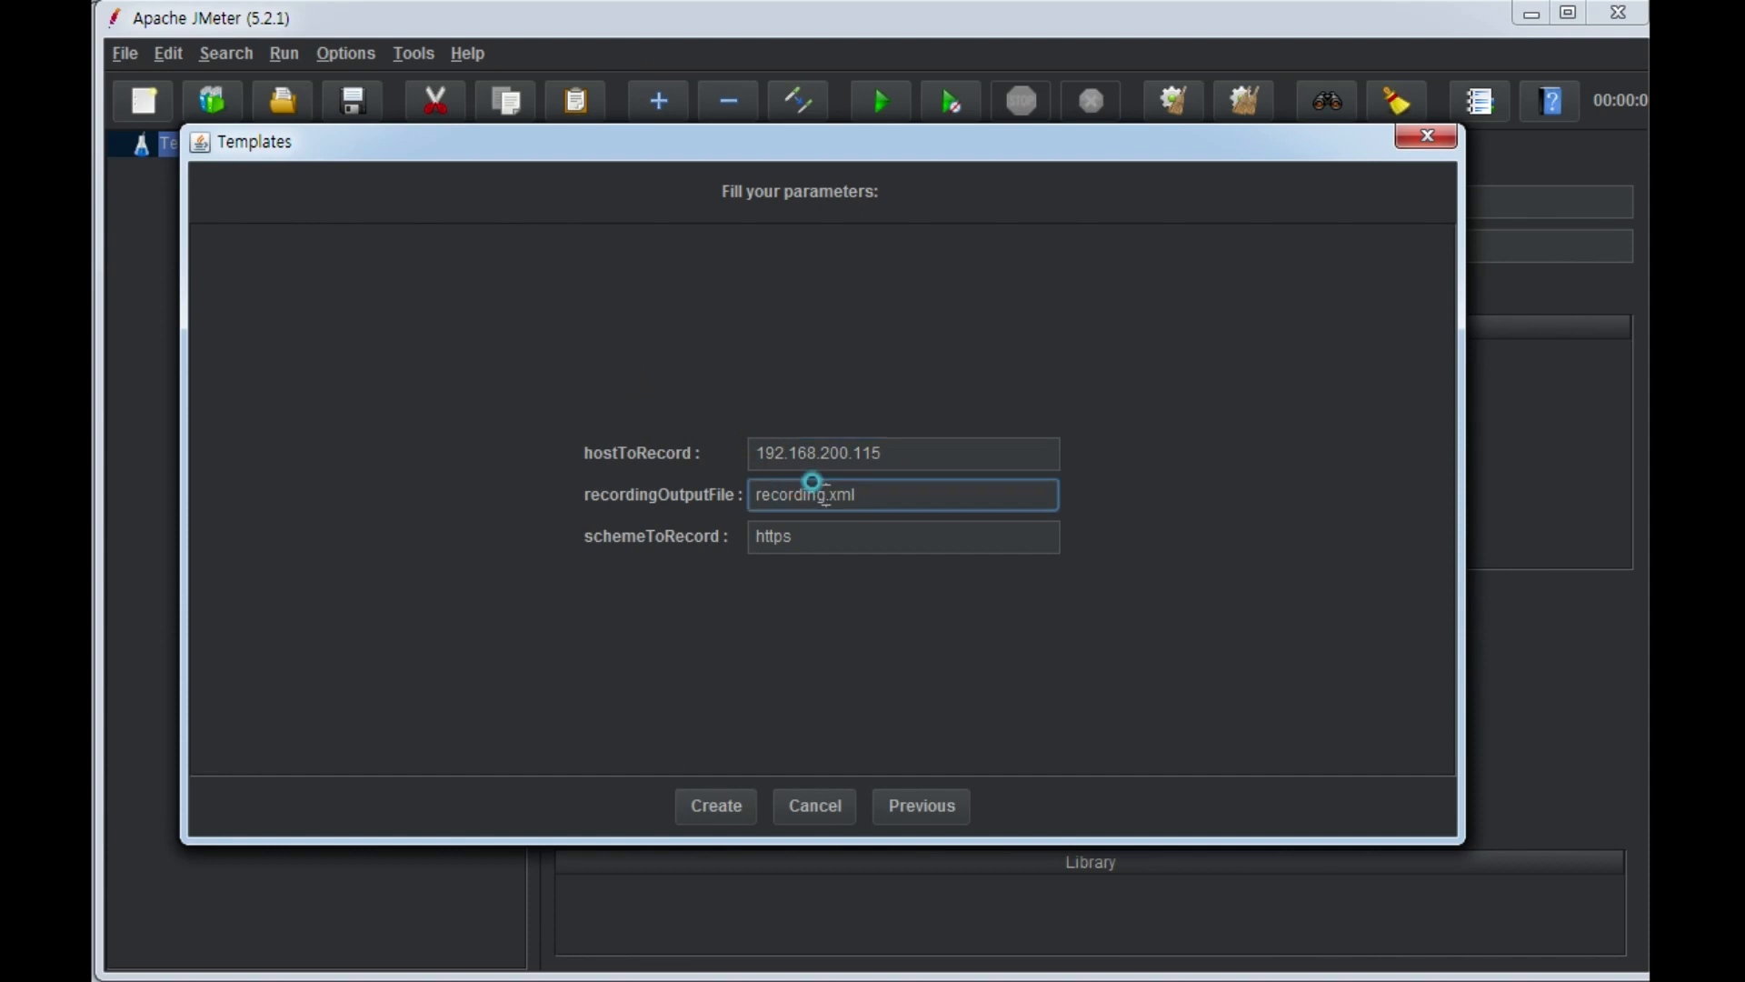
left_click_drag(825, 496, 712, 468)
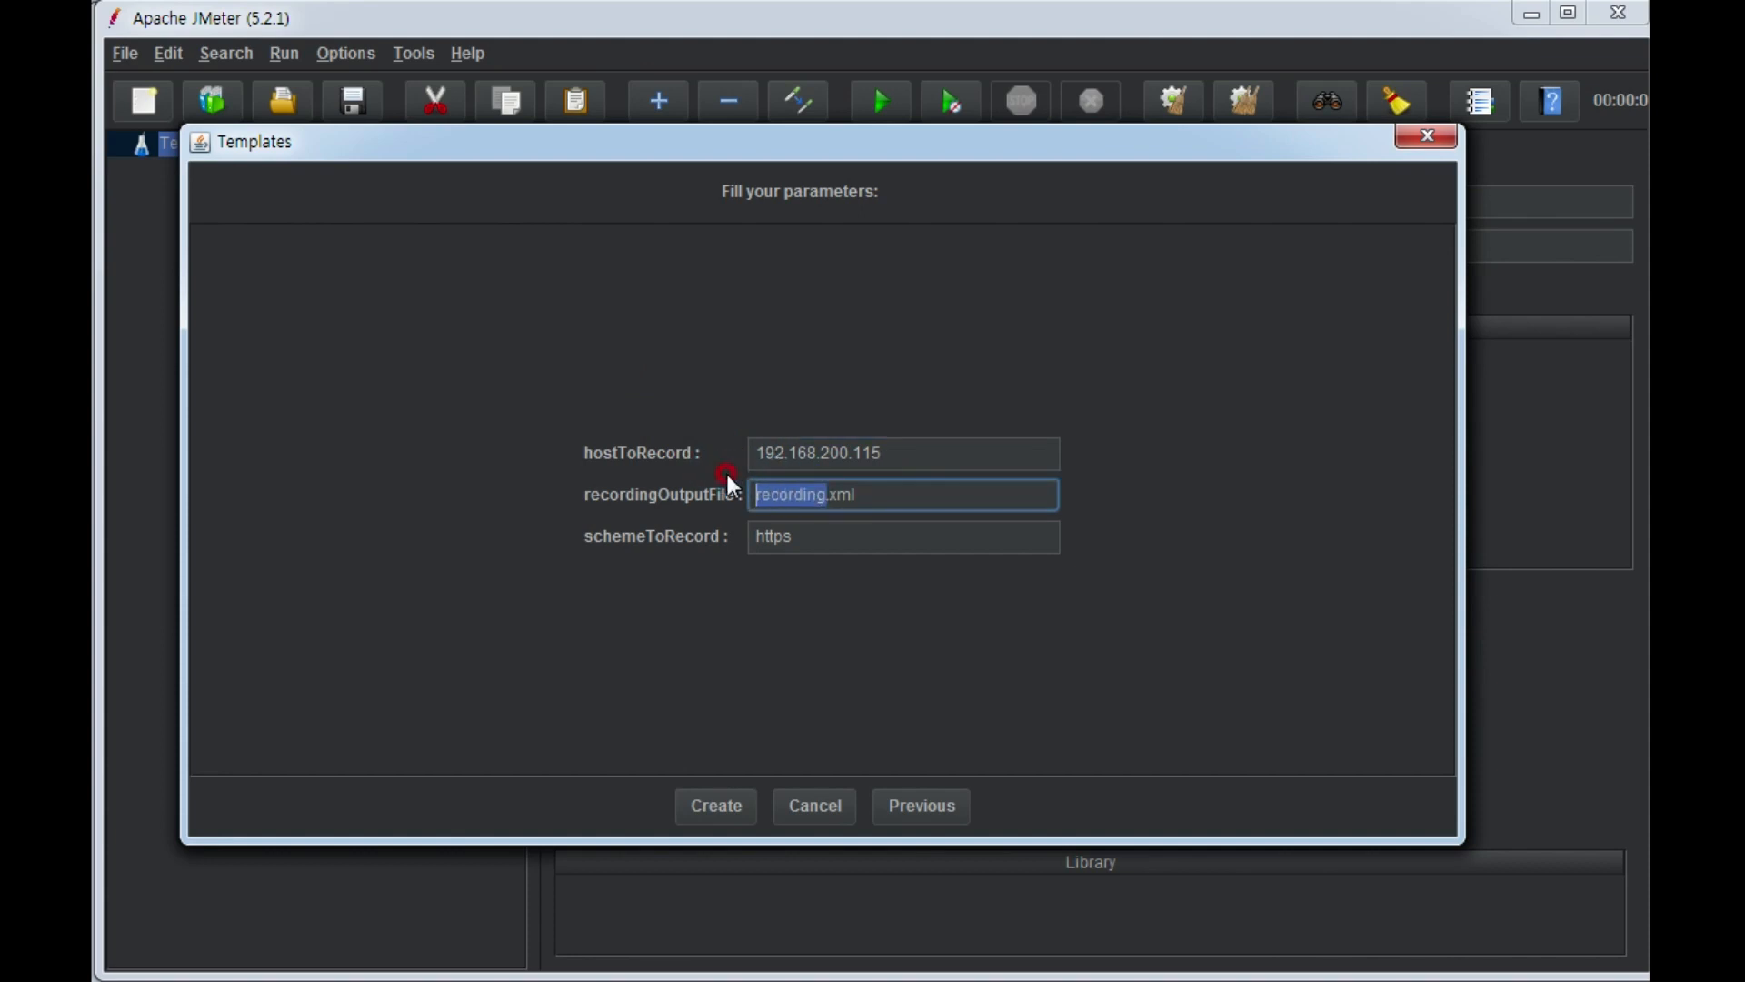
type("mtnas")
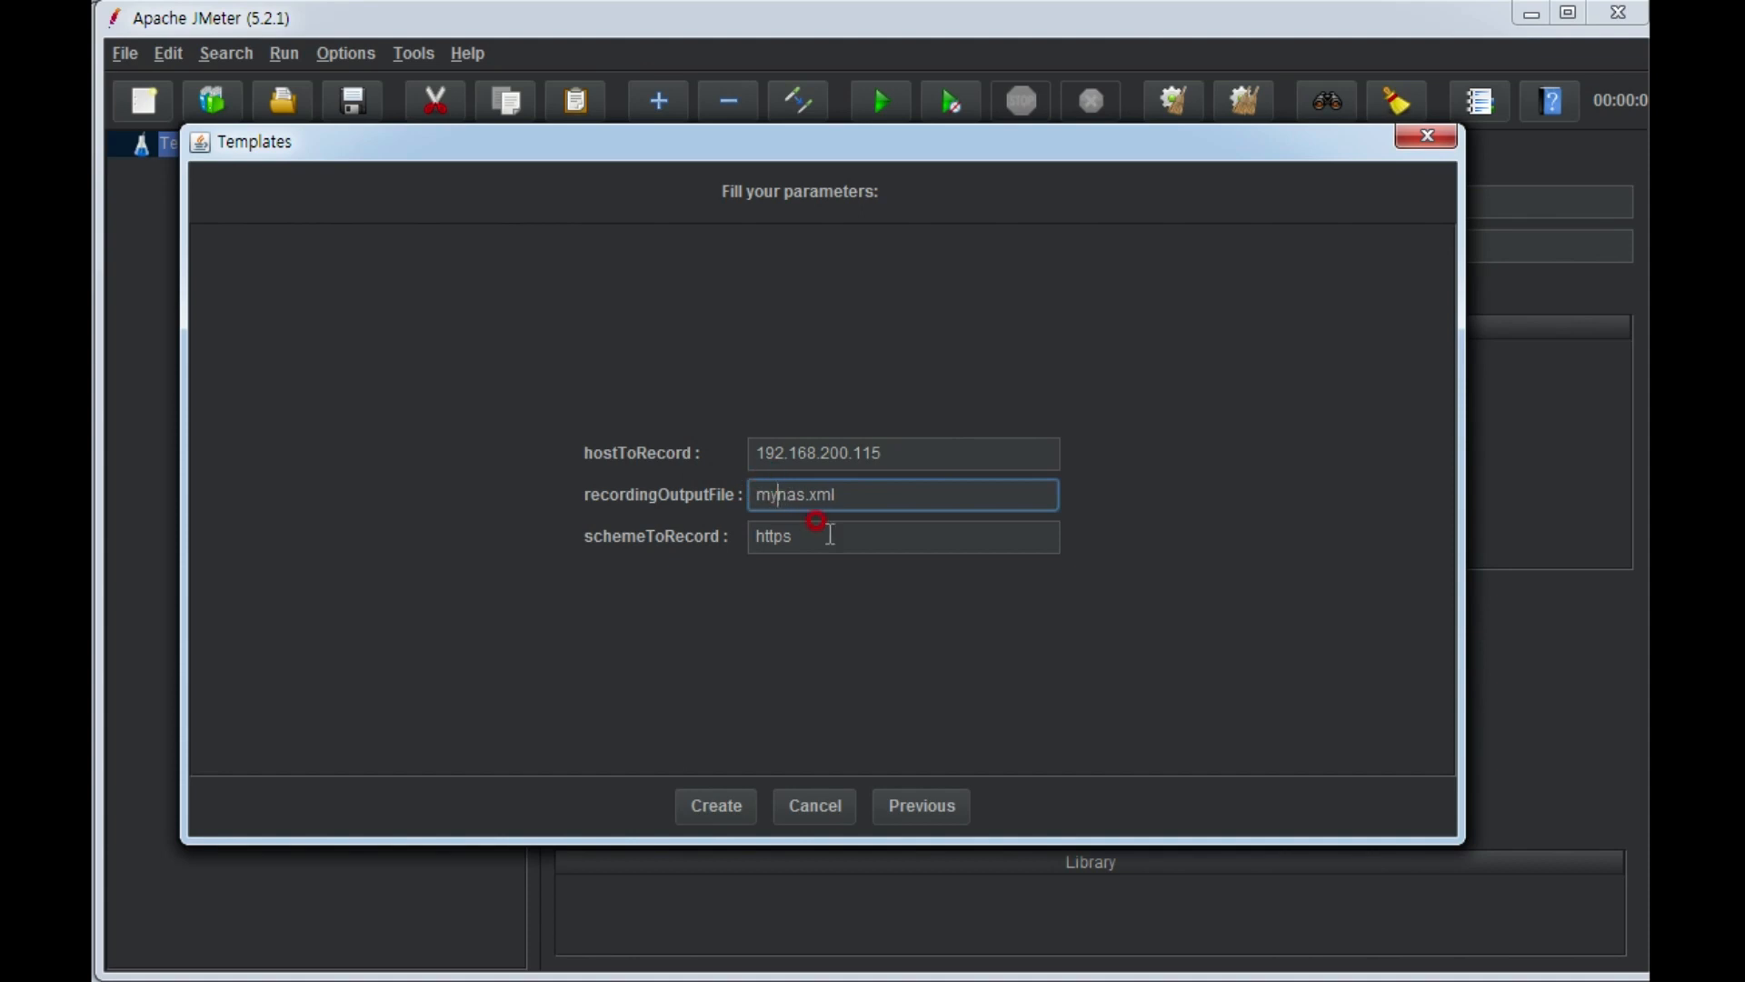
left_click_drag(828, 533, 681, 503)
type("http")
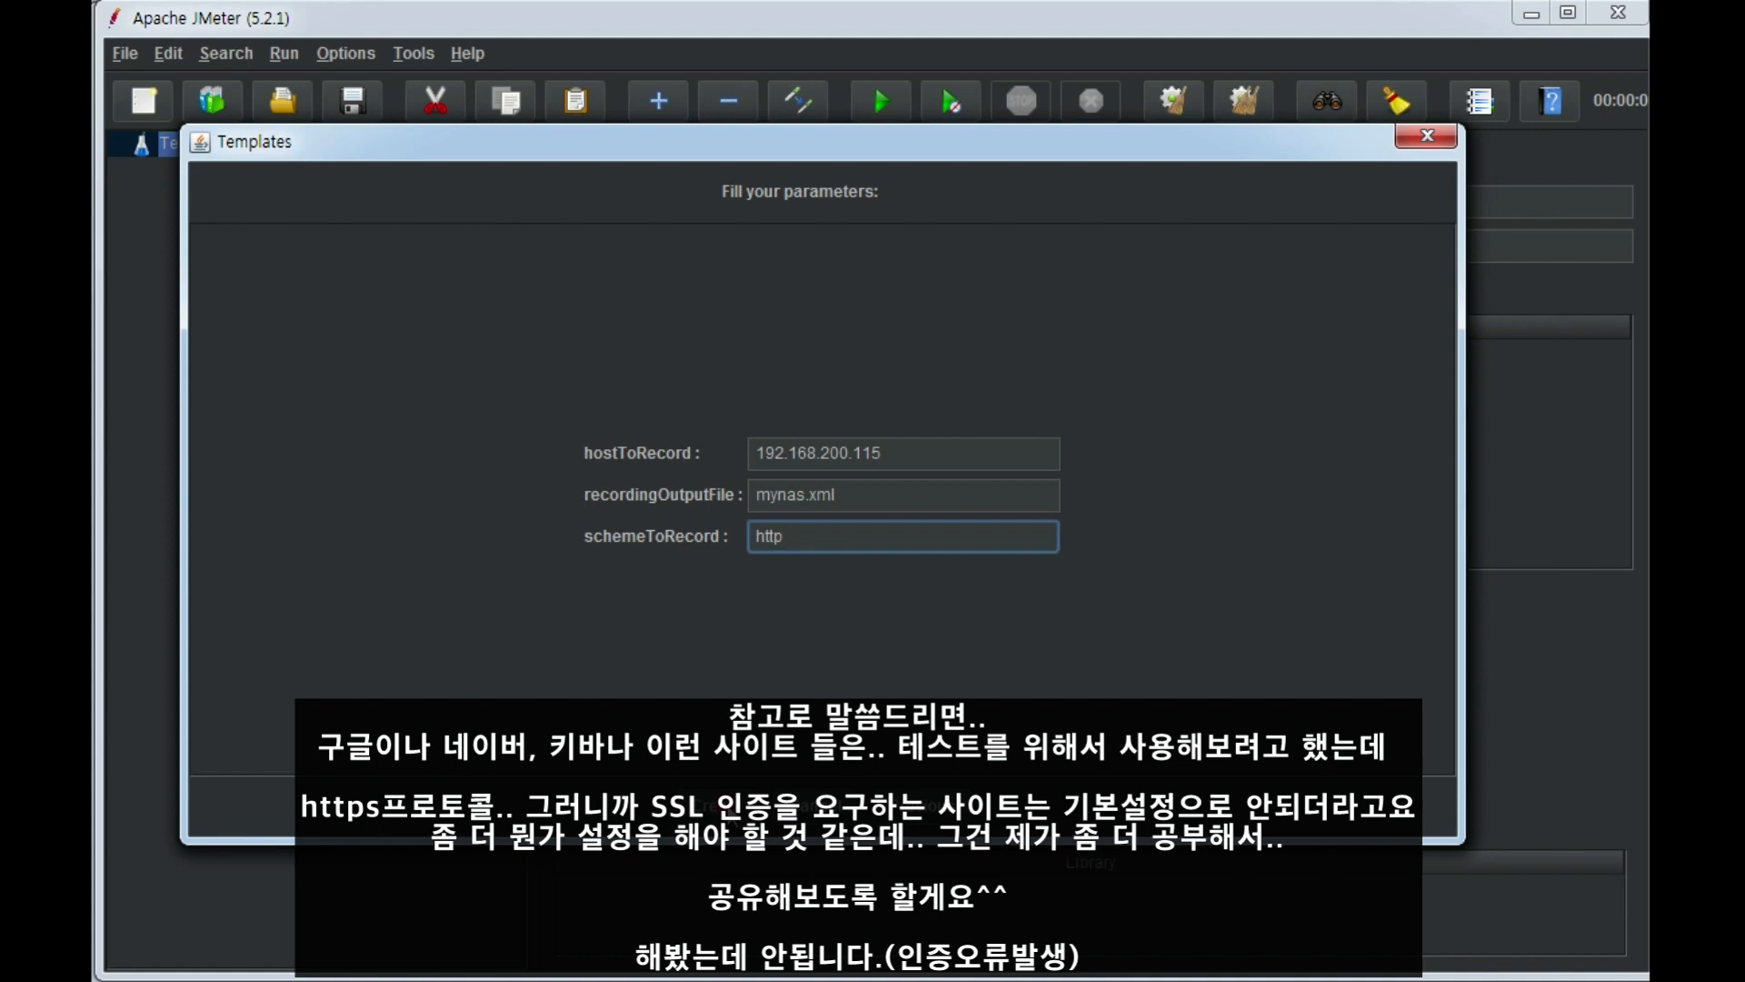
left_click(727, 804)
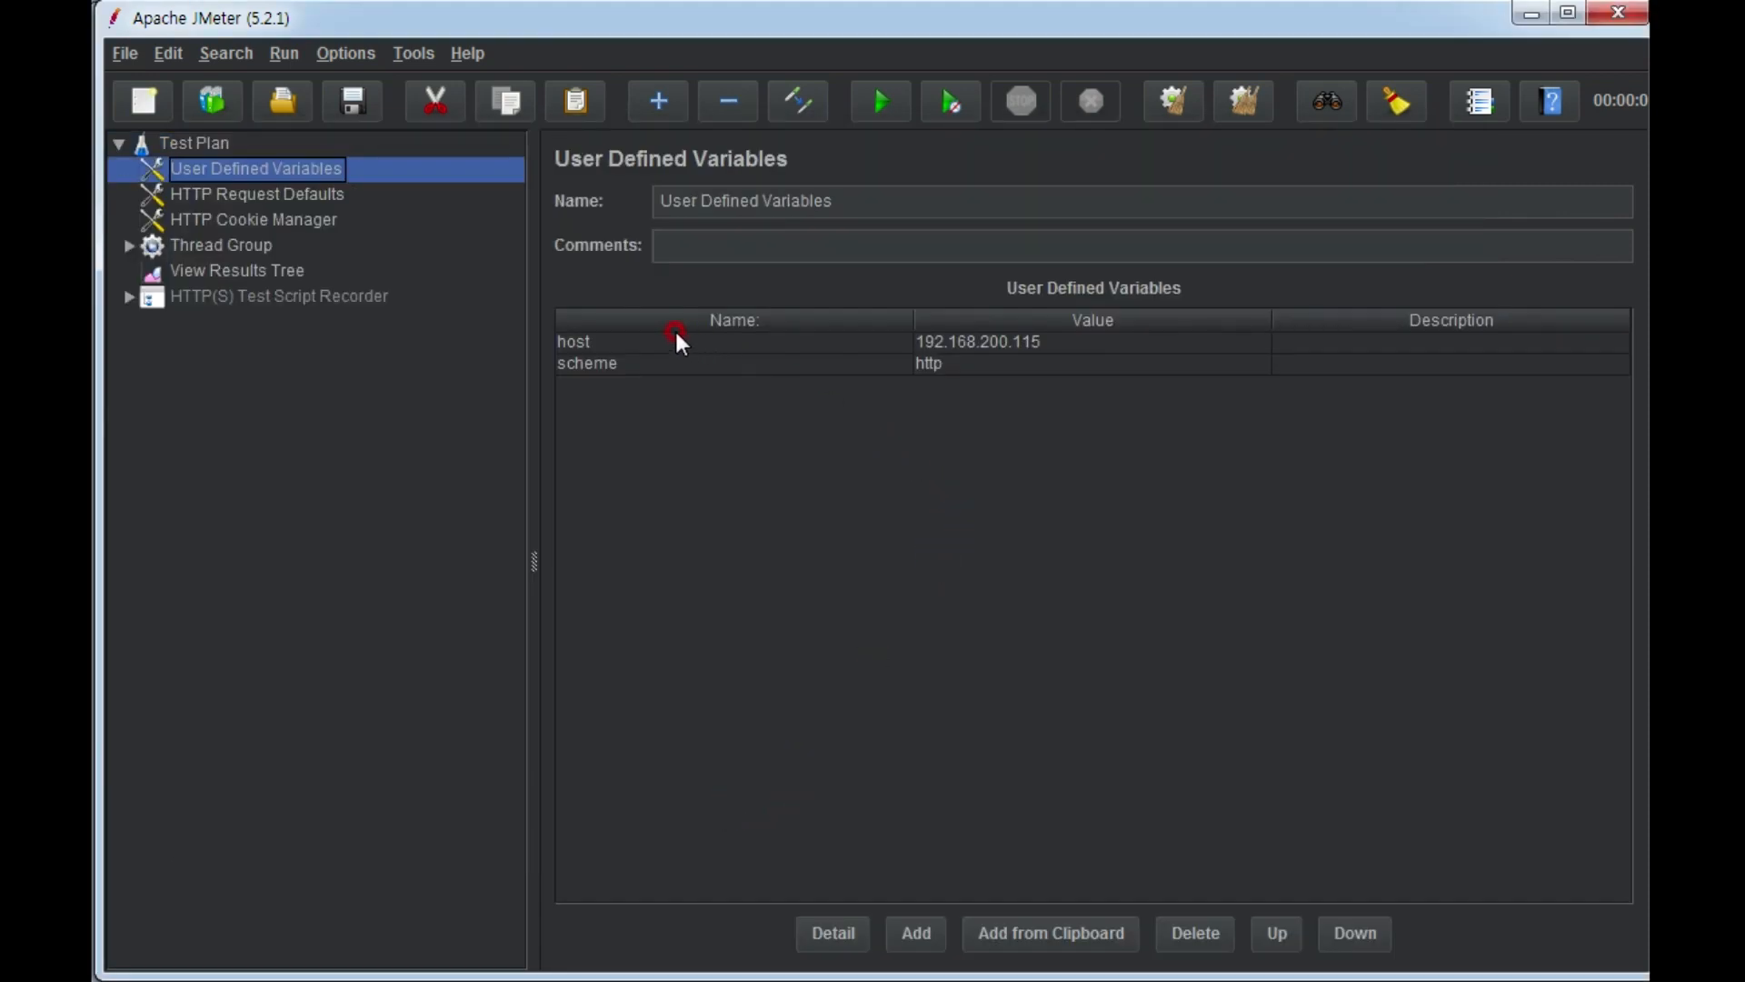
Delete the scheme variable from the User Defined Variables.
left_click(591, 363)
left_click(625, 341)
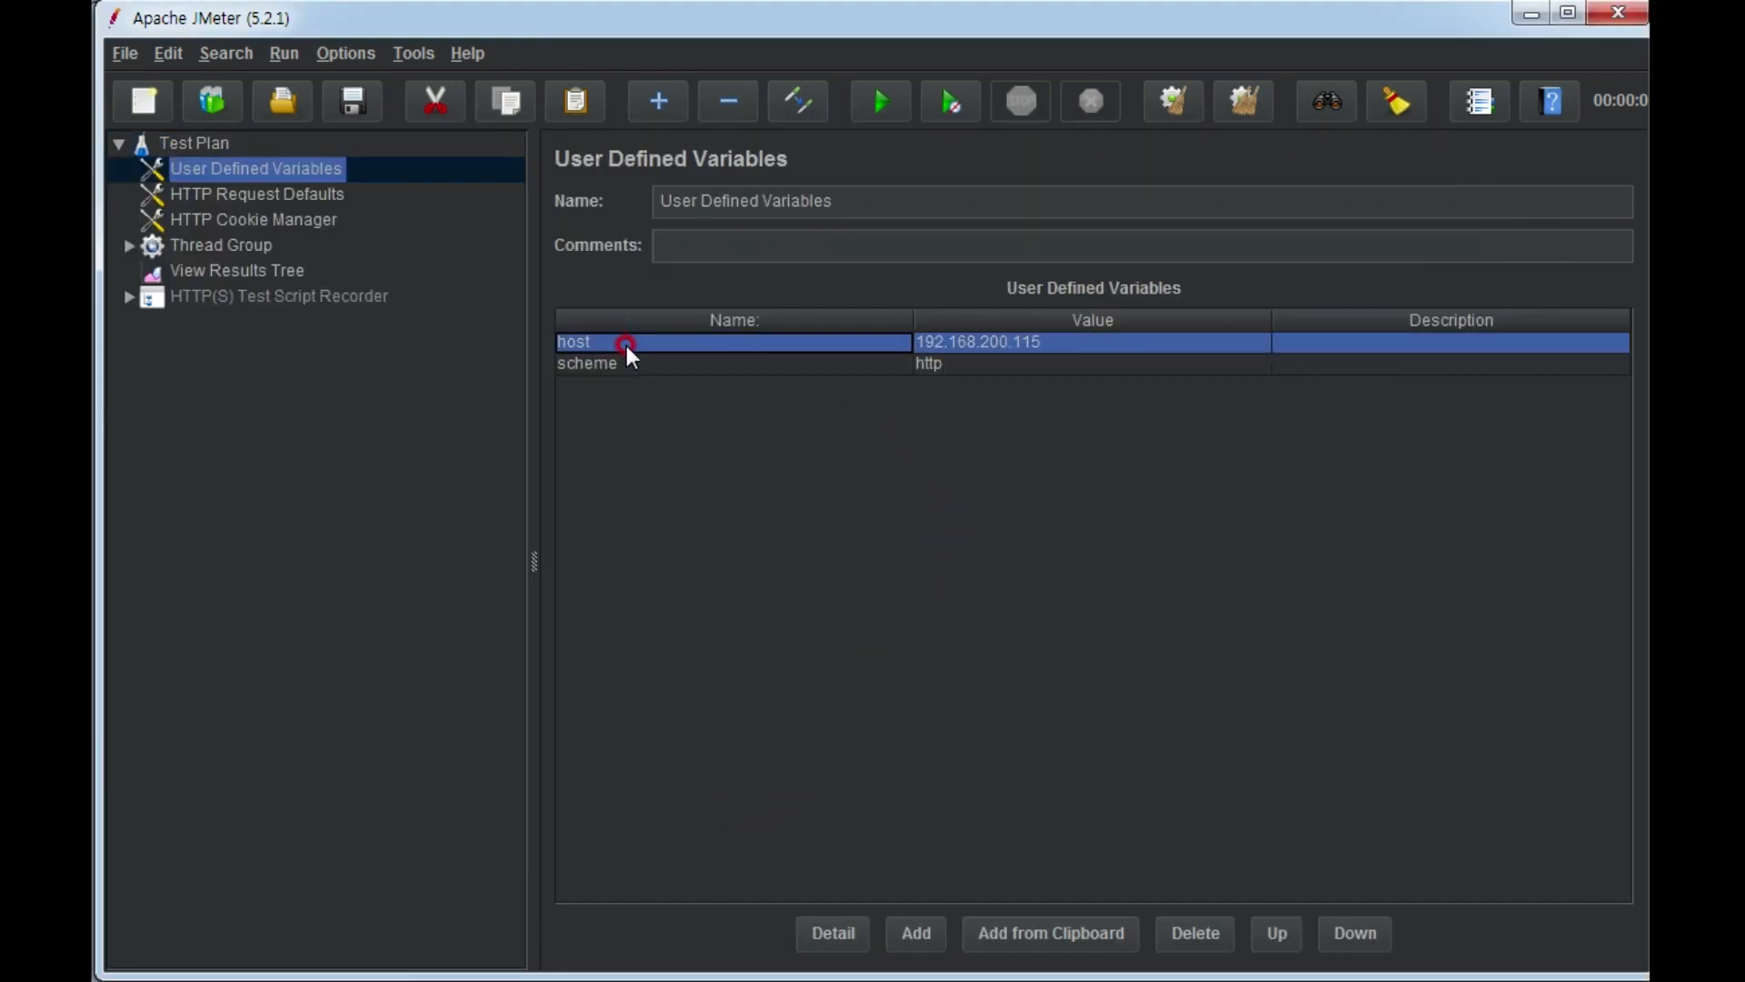
left_click(629, 359)
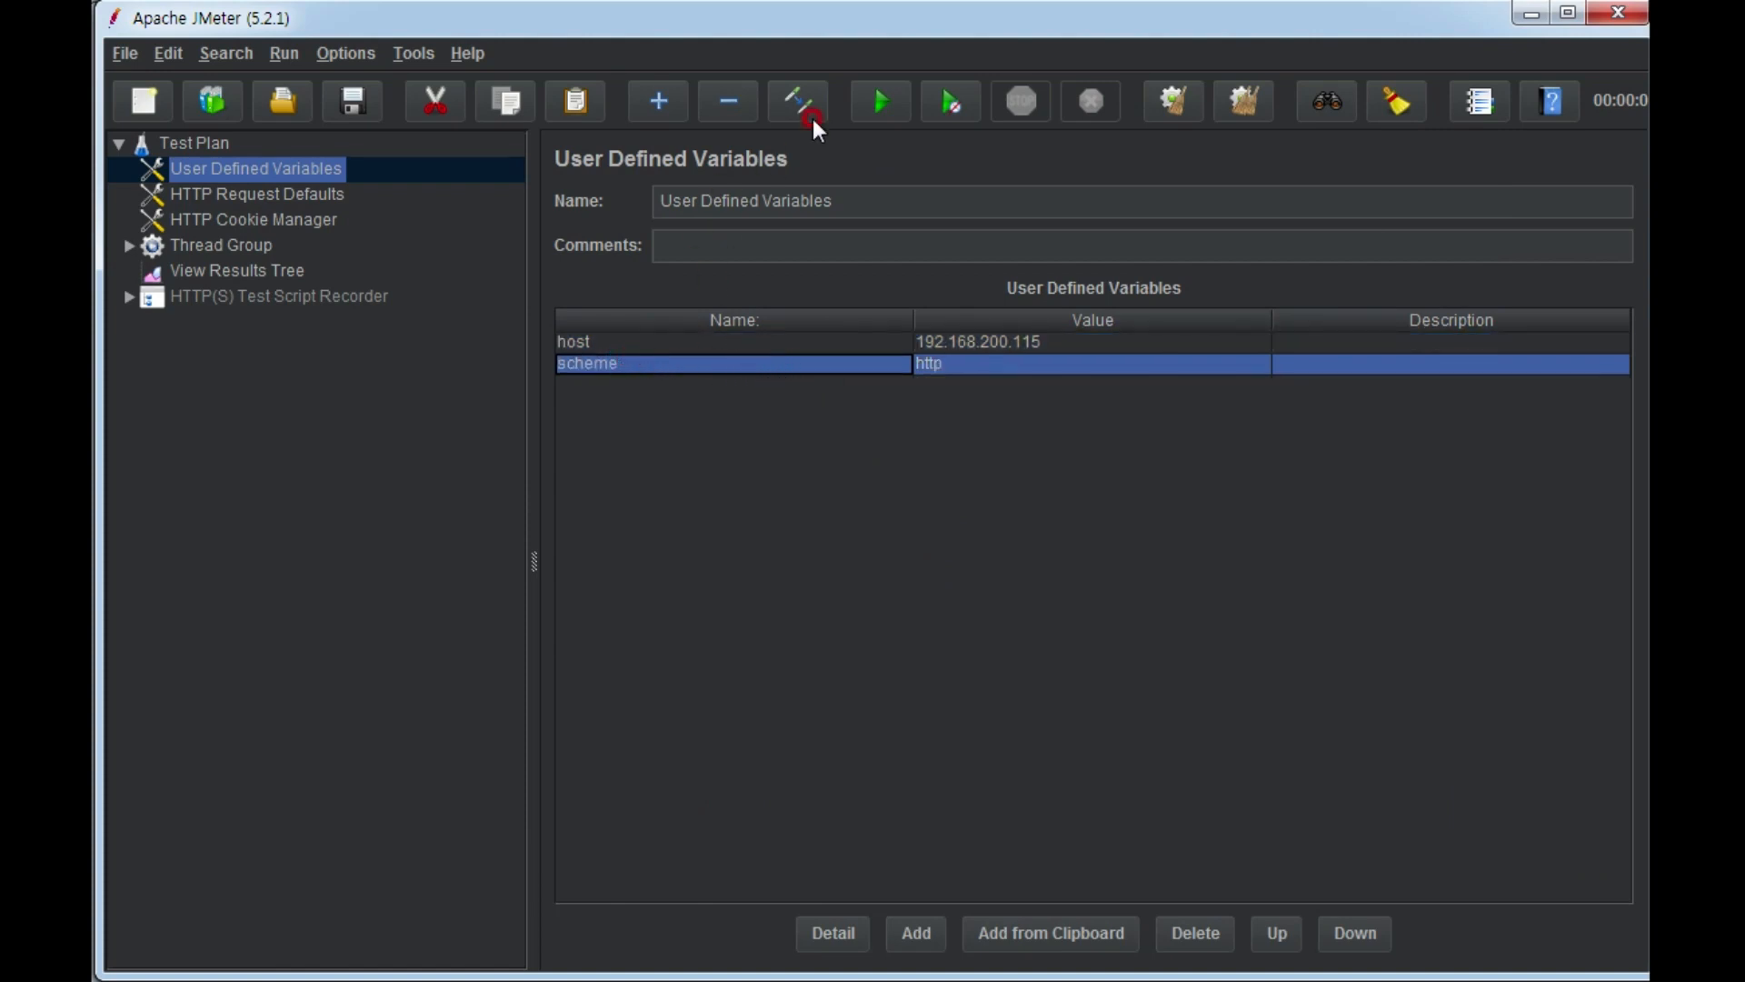
left_click(1197, 936)
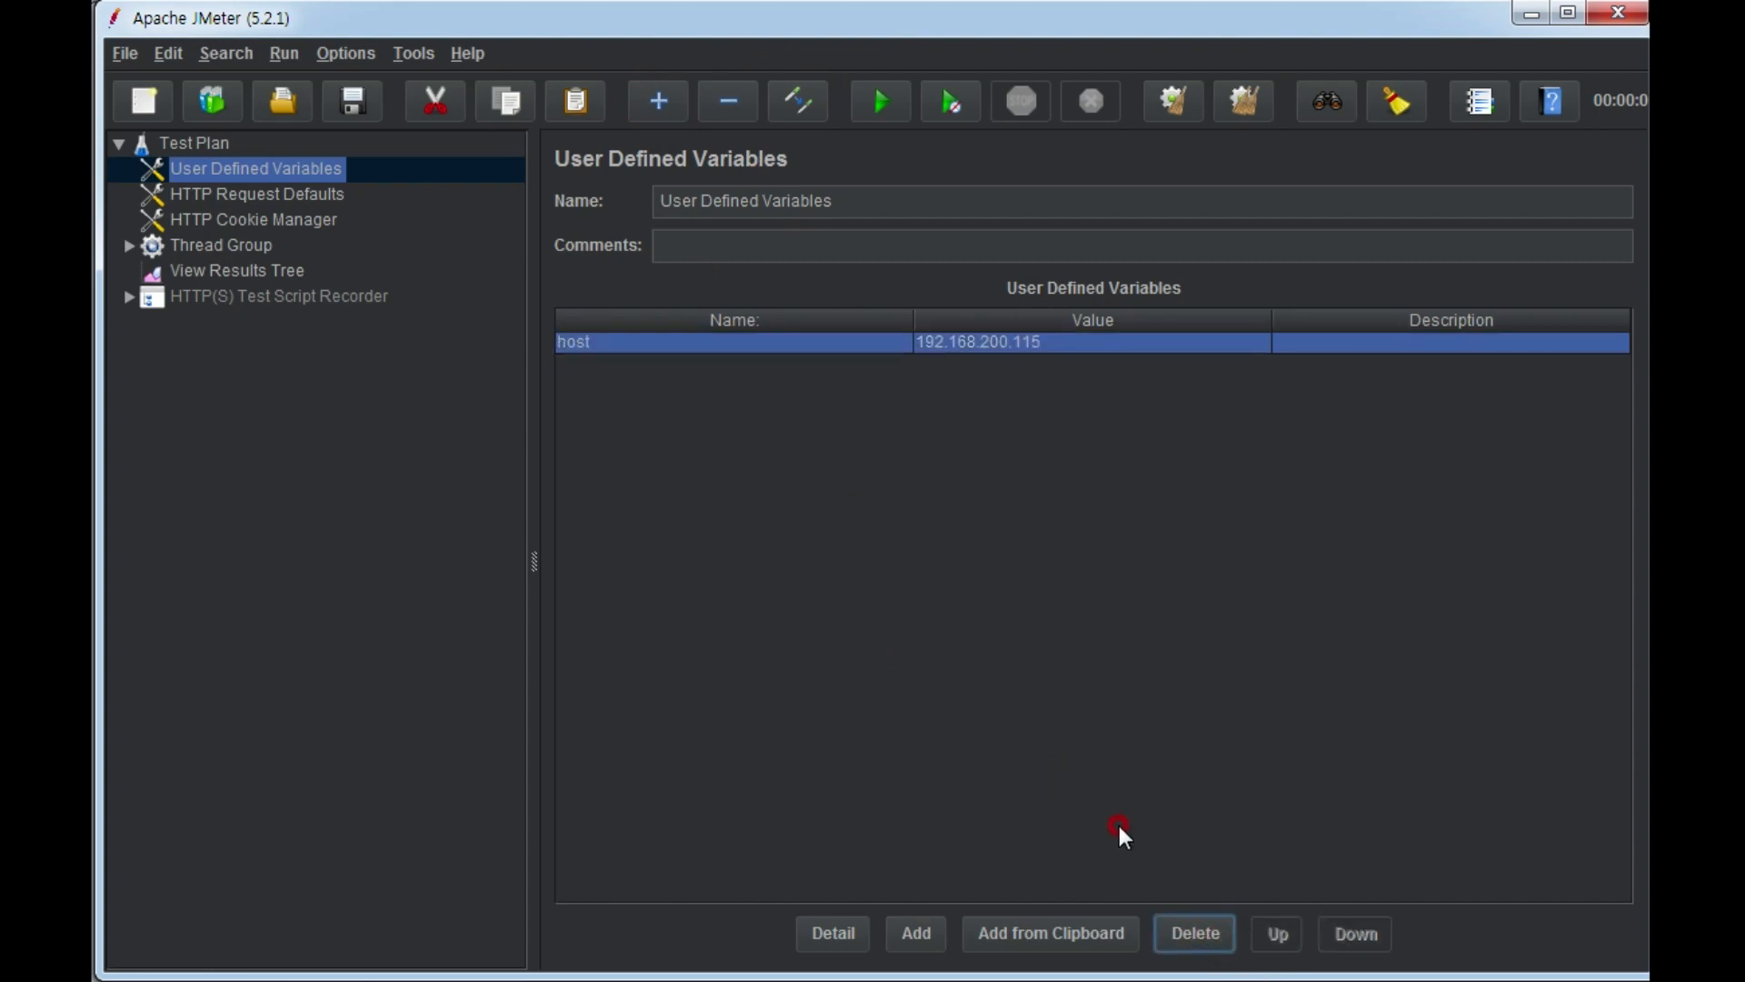
Add a user defined variable named port and leave its value empty.
left_click(912, 933)
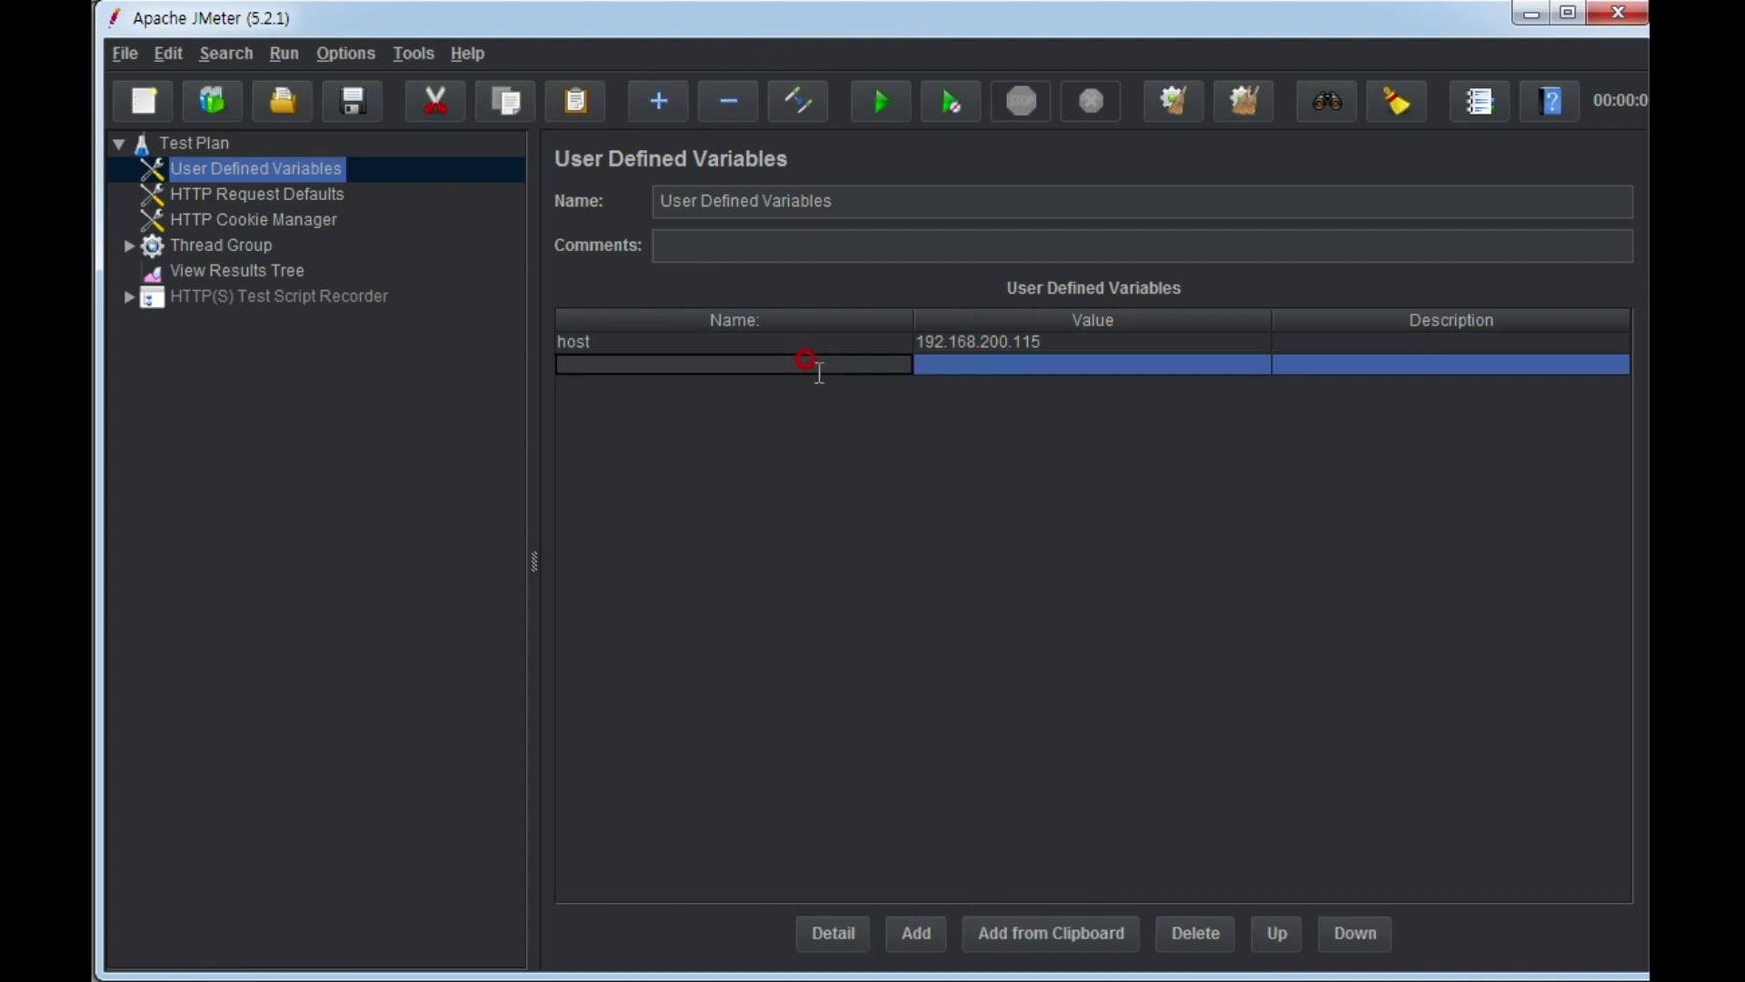
type("port")
key("Tab")
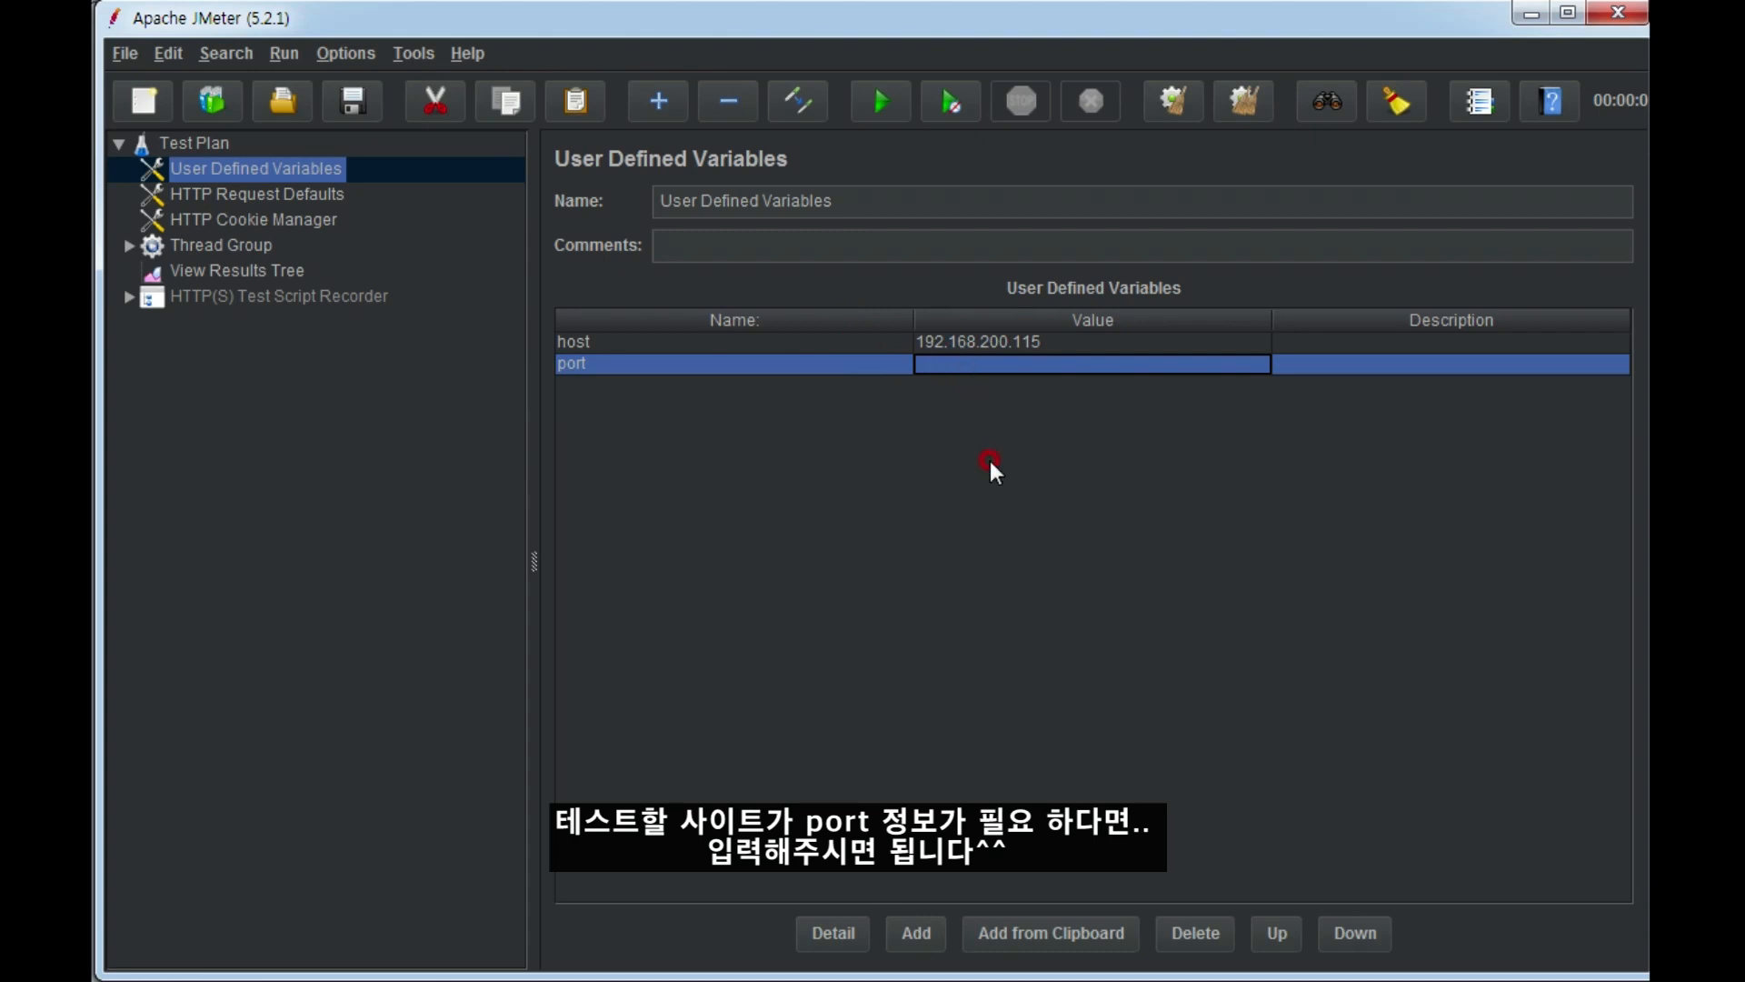
Save the whole test plan on the Desktop as 20191231_jmeter.jmx and show the root Test Plan element's settings.
left_click(363, 94)
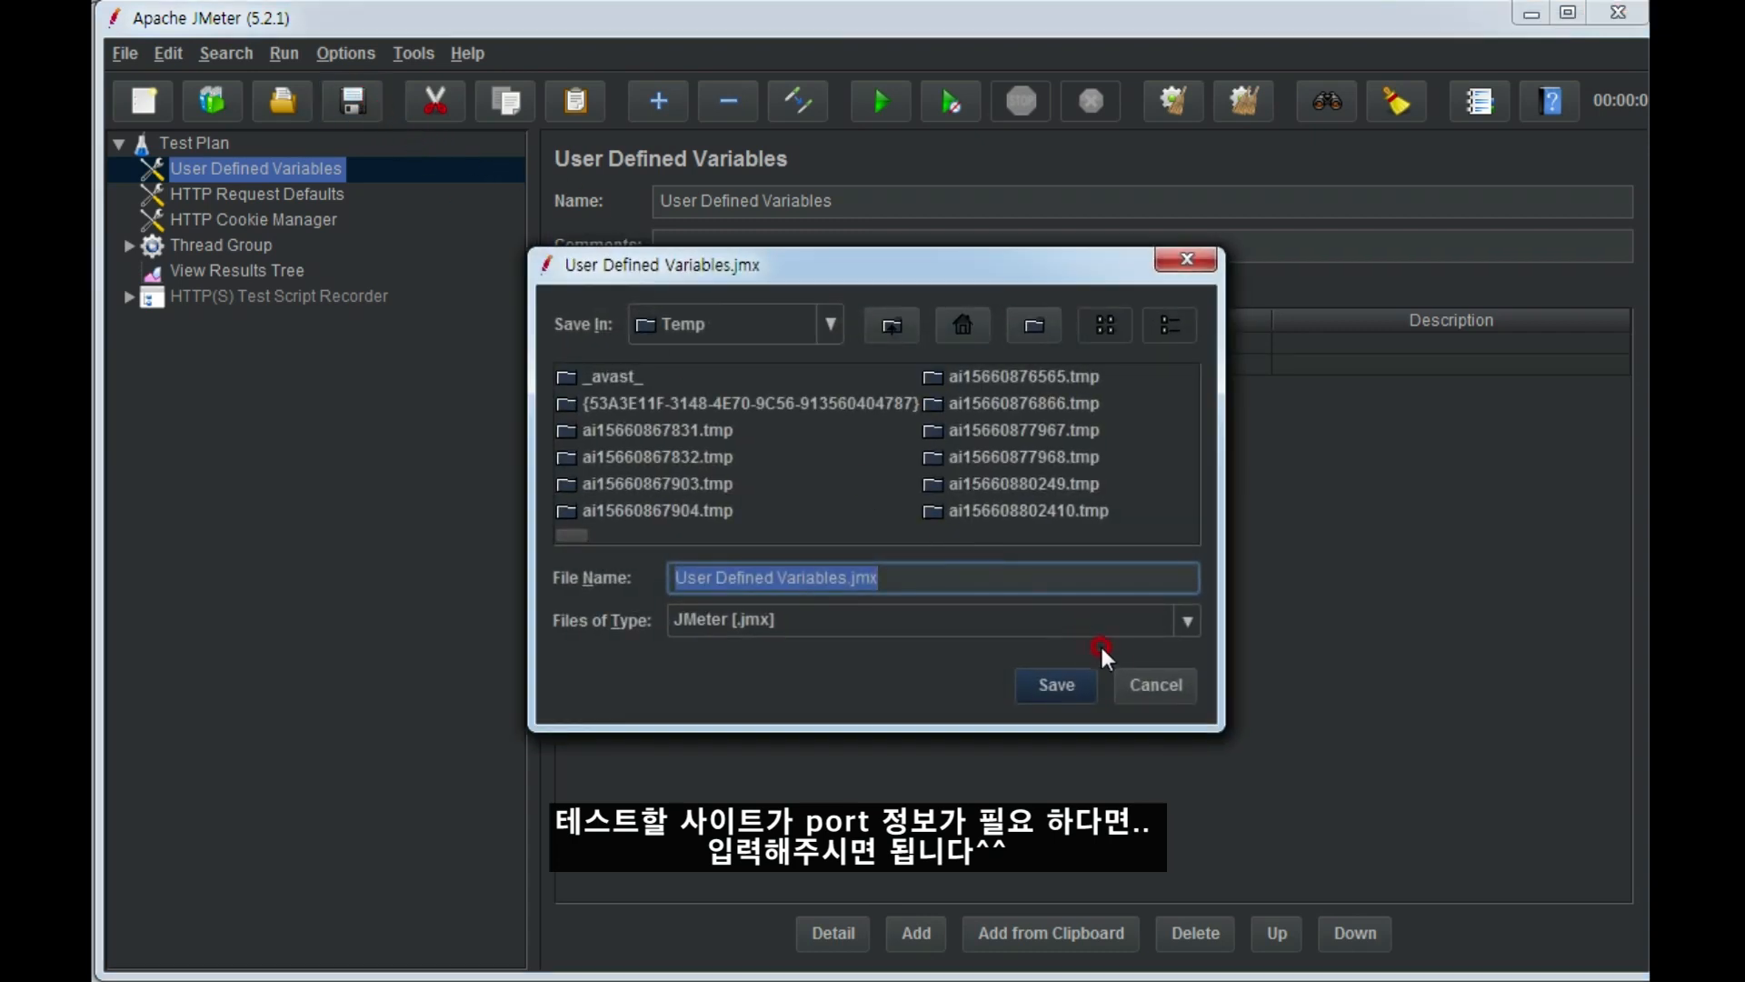
left_click(1128, 668)
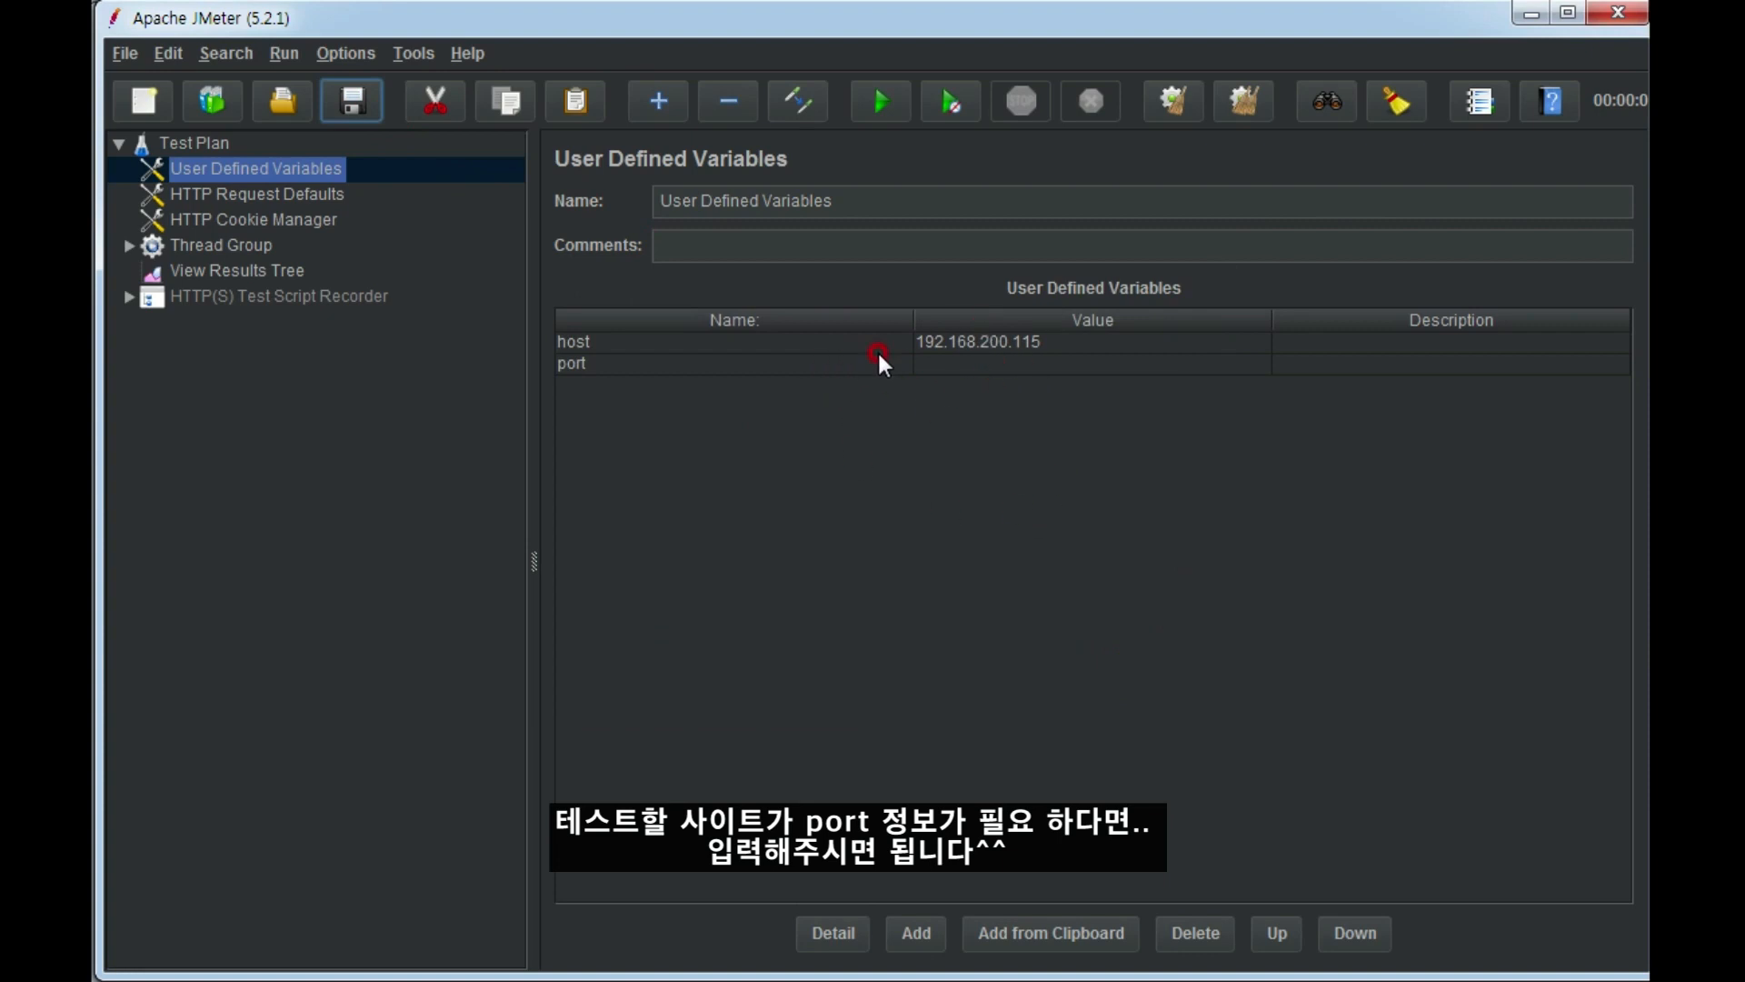
left_click(325, 103)
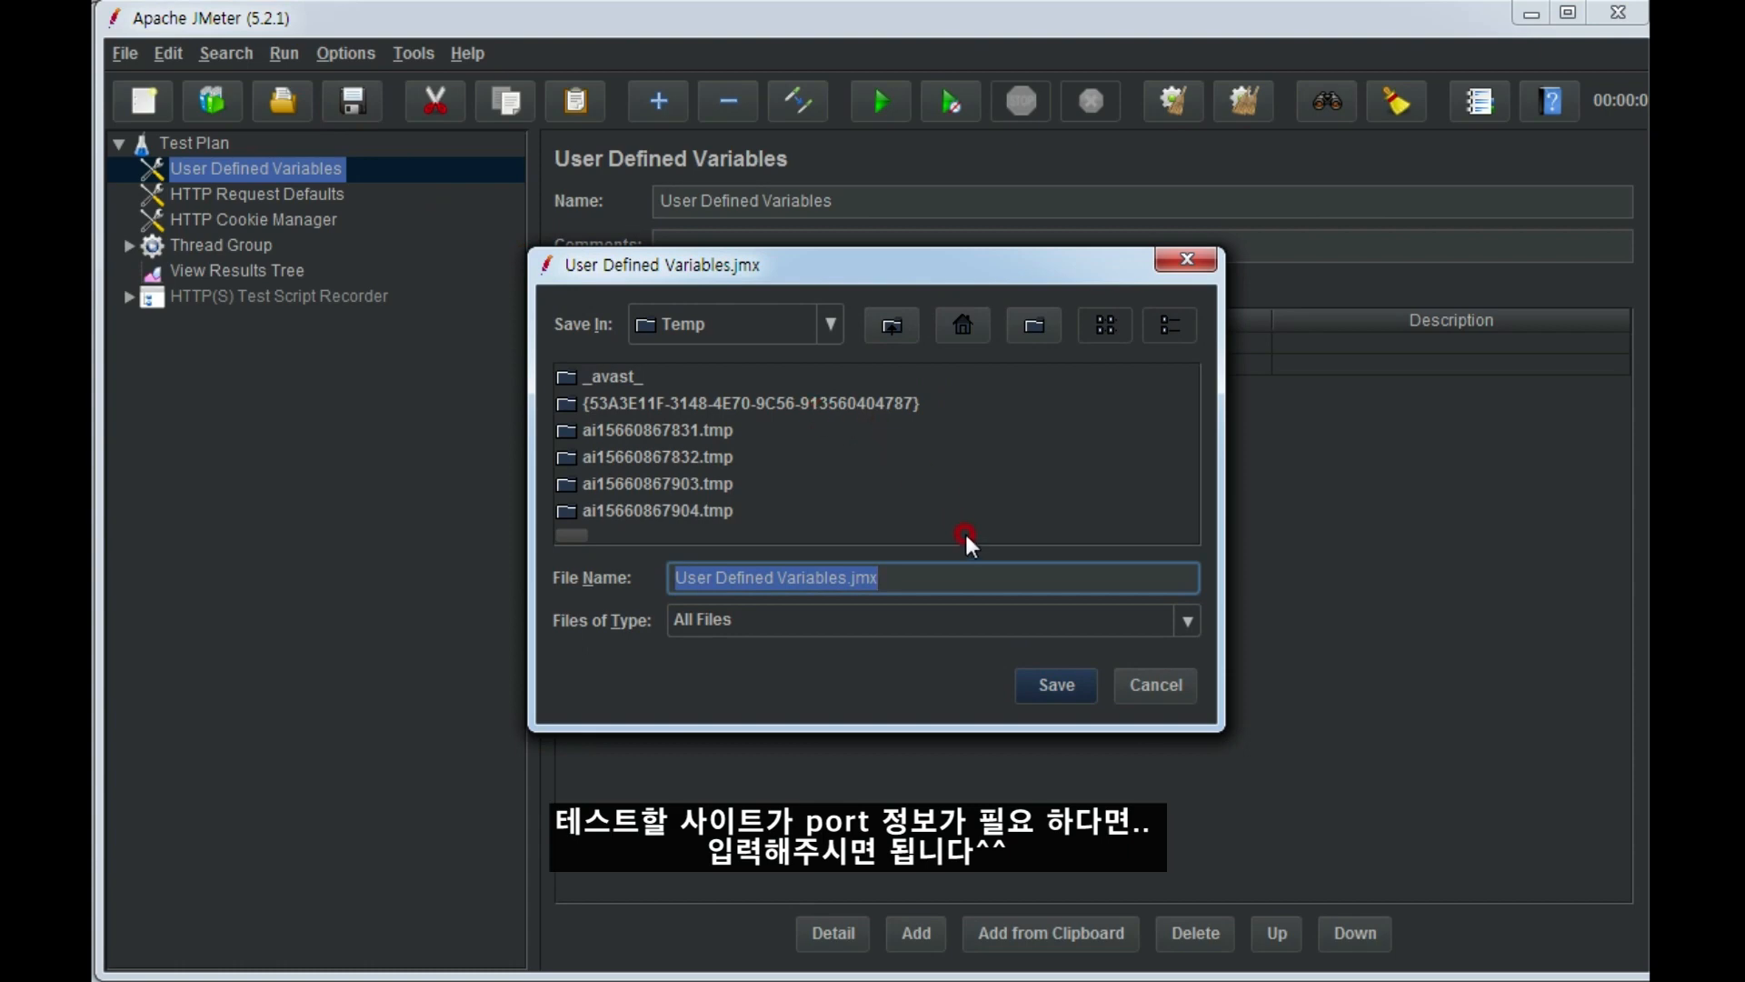
left_click(826, 322)
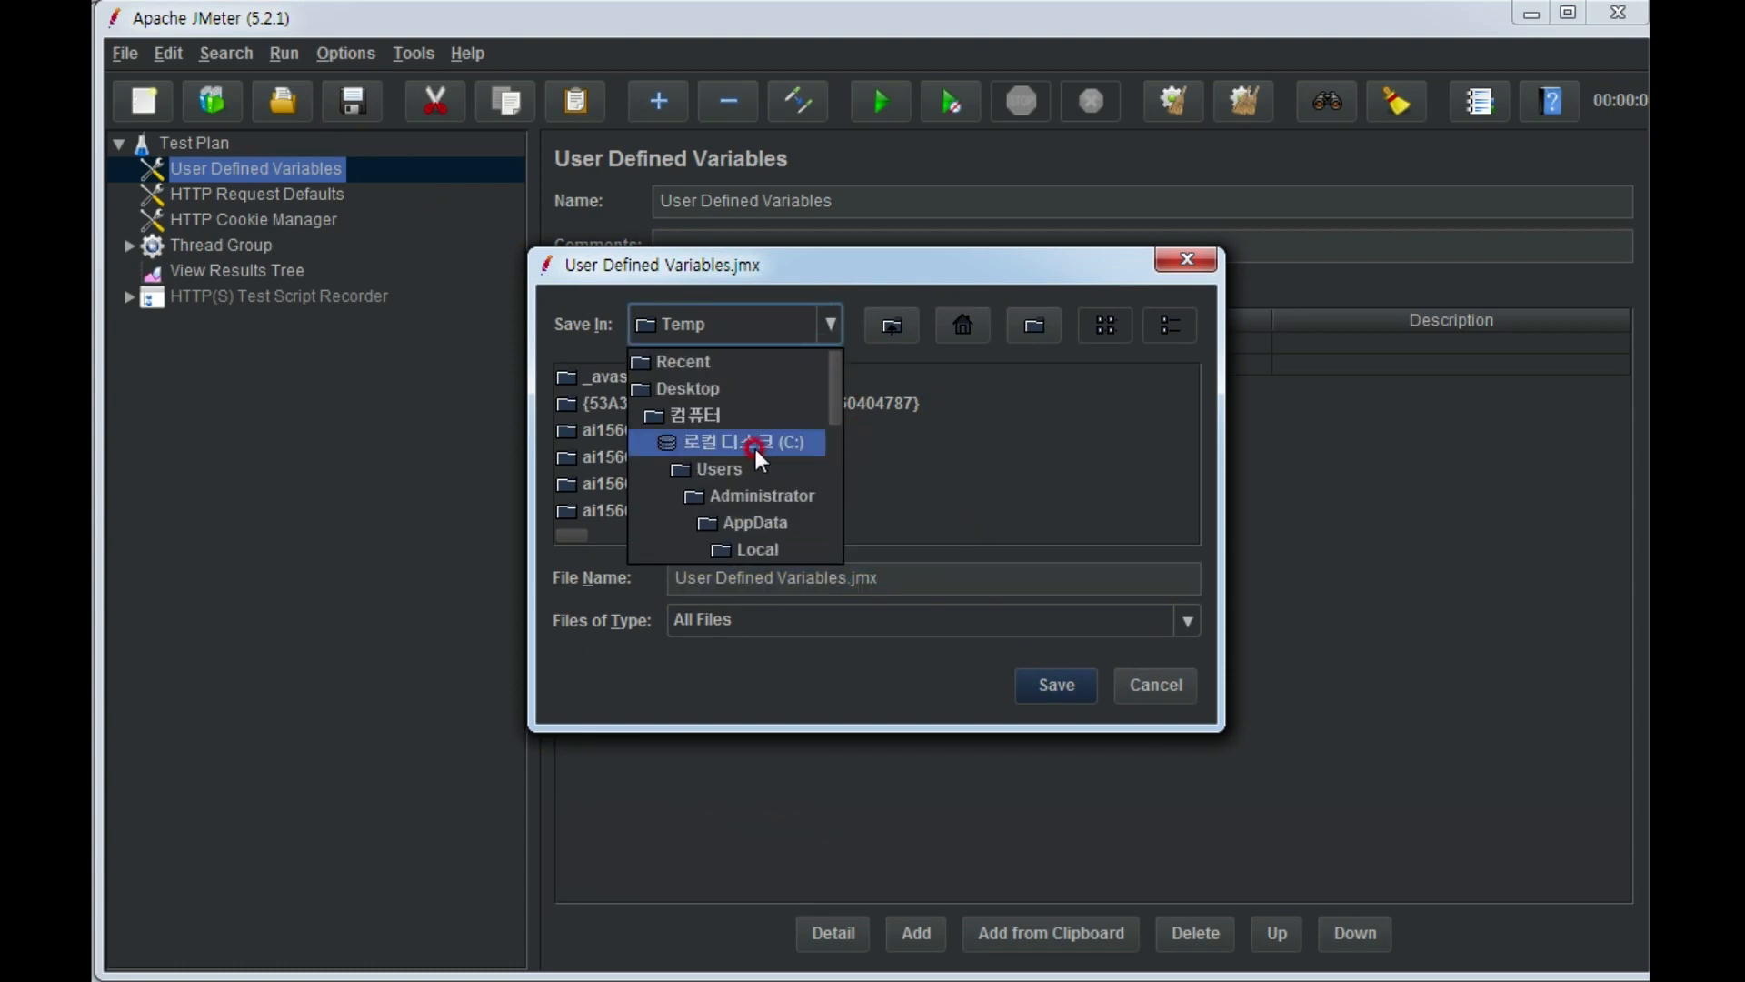
left_click(718, 388)
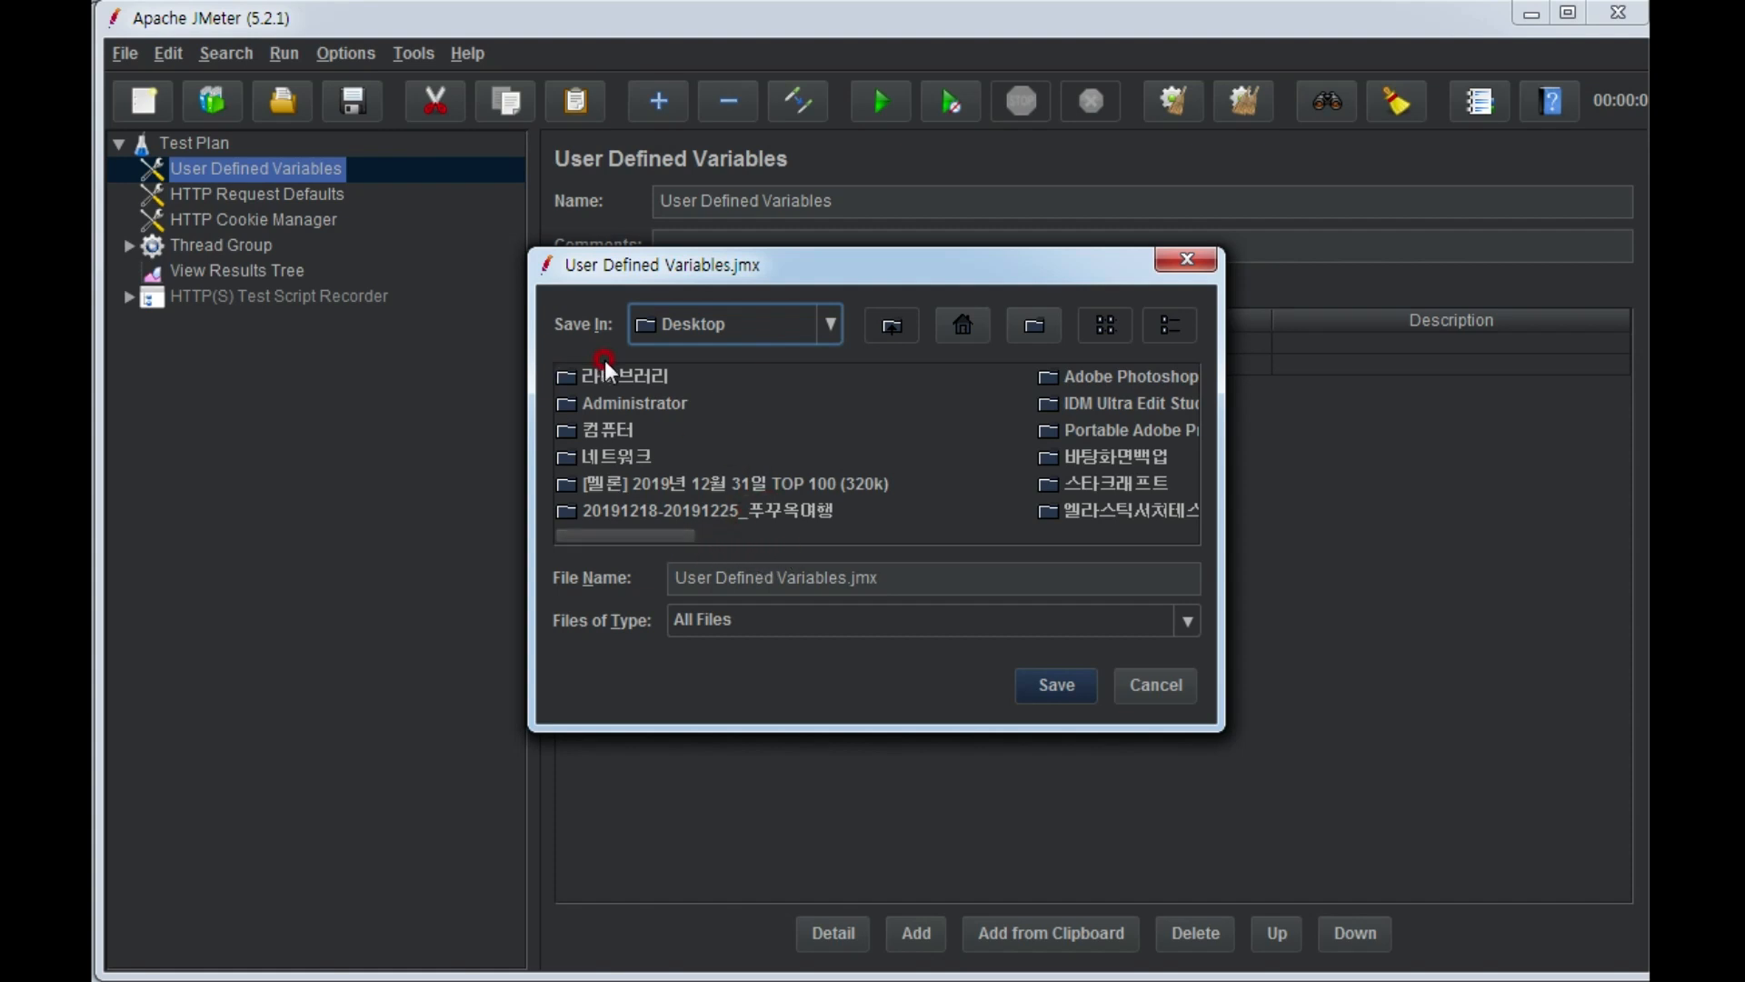
left_click(836, 577)
left_click_drag(849, 577, 670, 572)
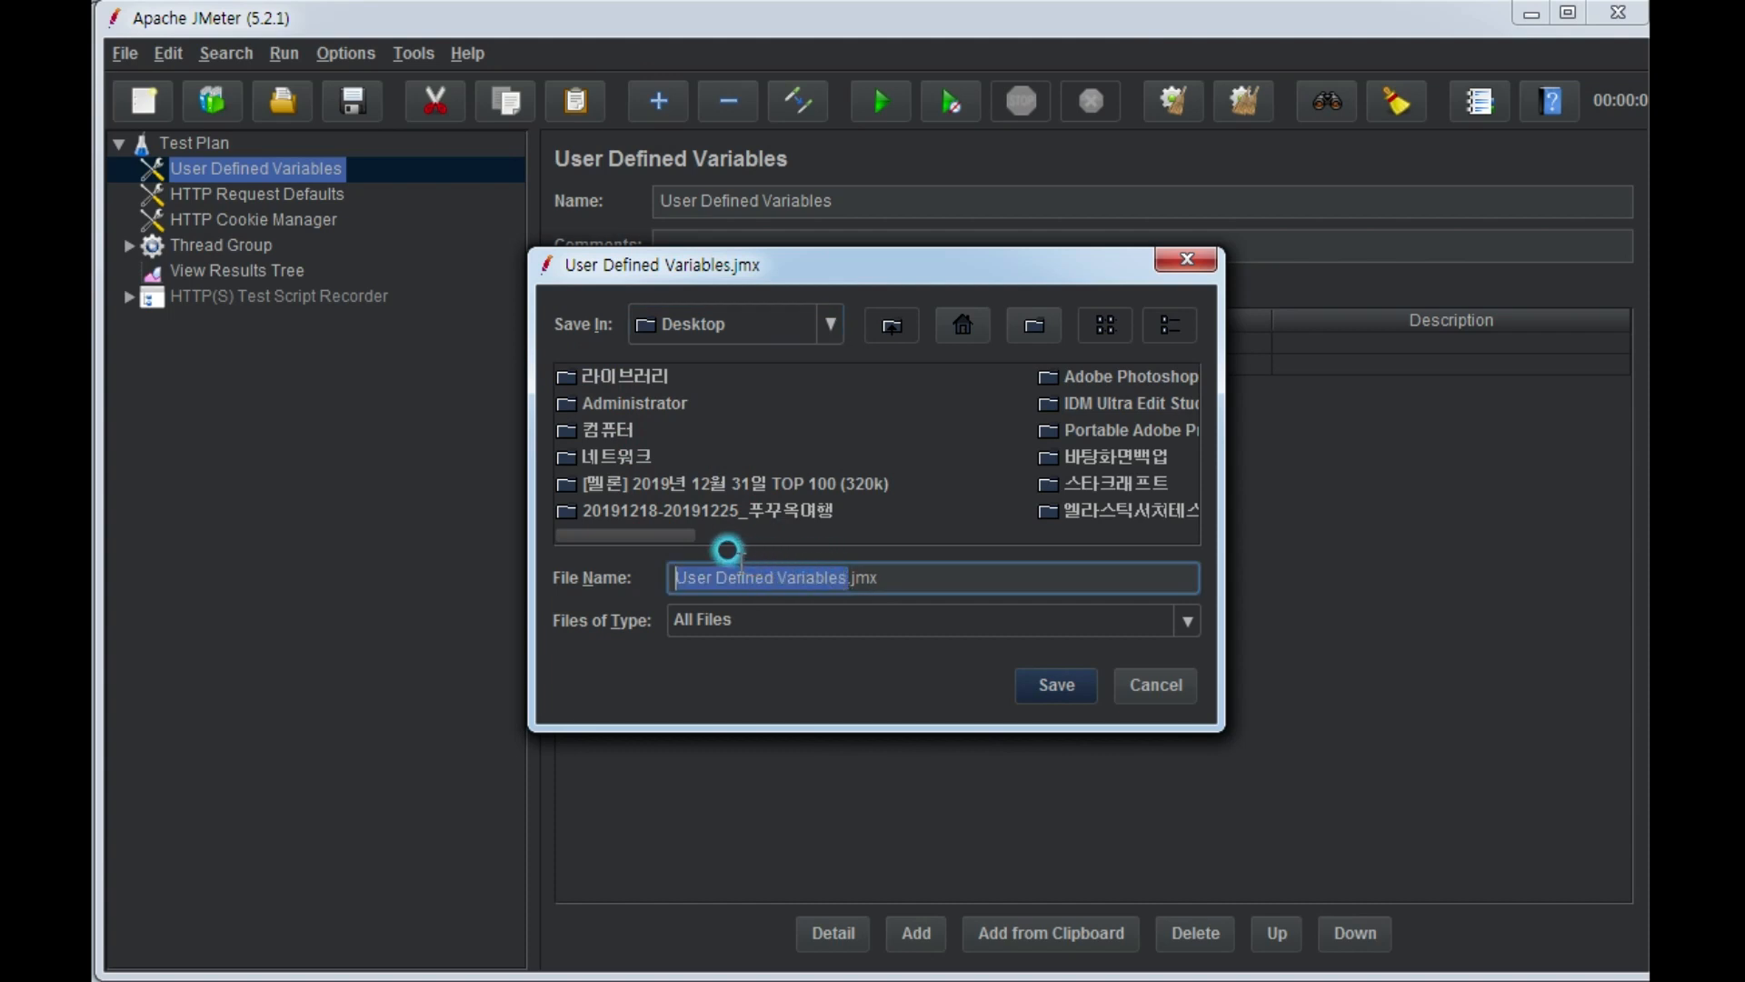
left_click(596, 534)
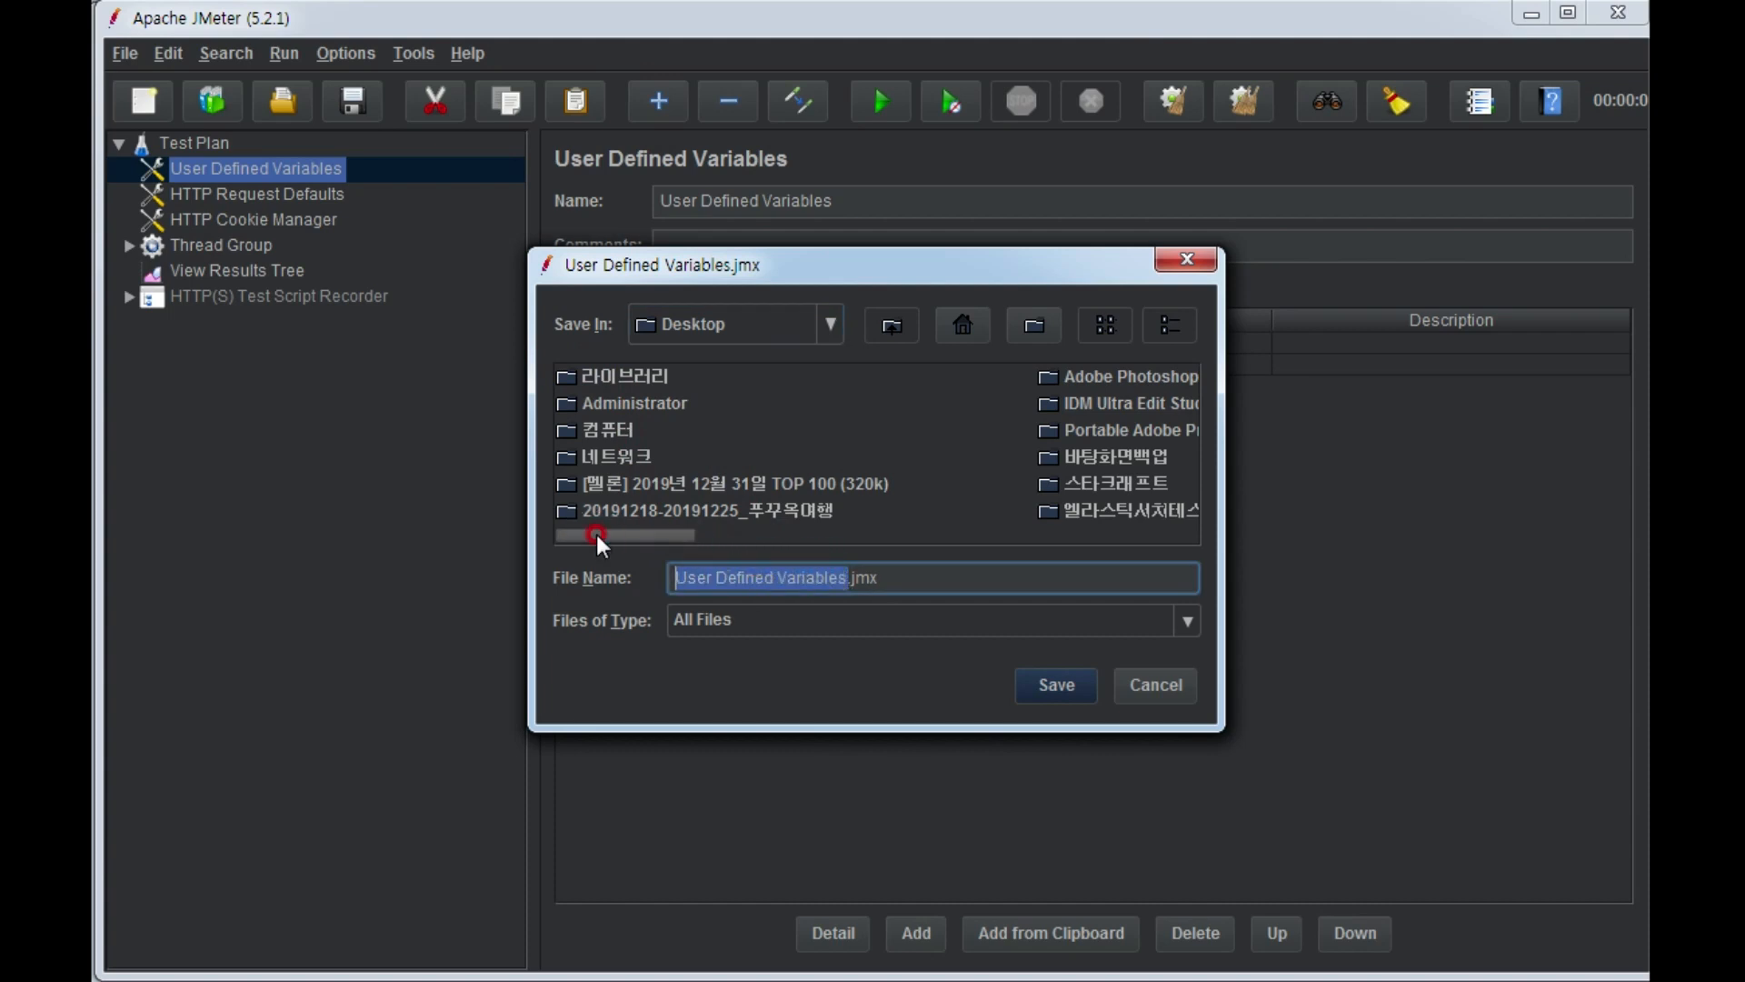
type("201912")
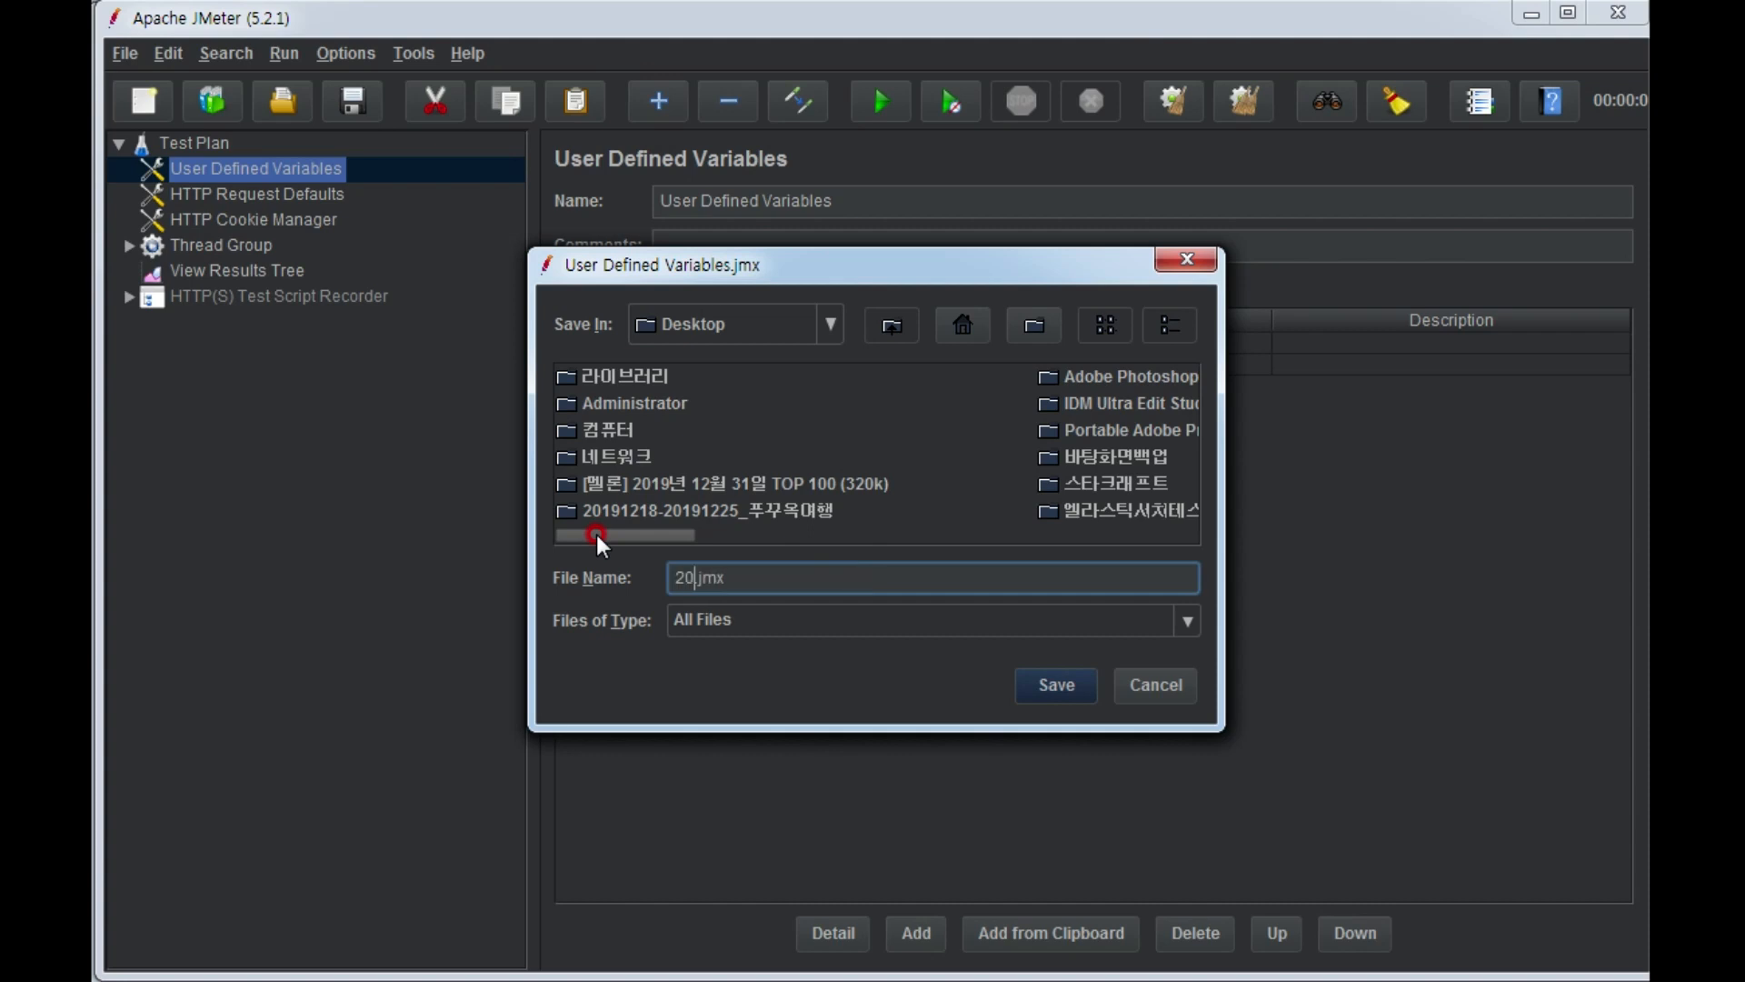
type("31_")
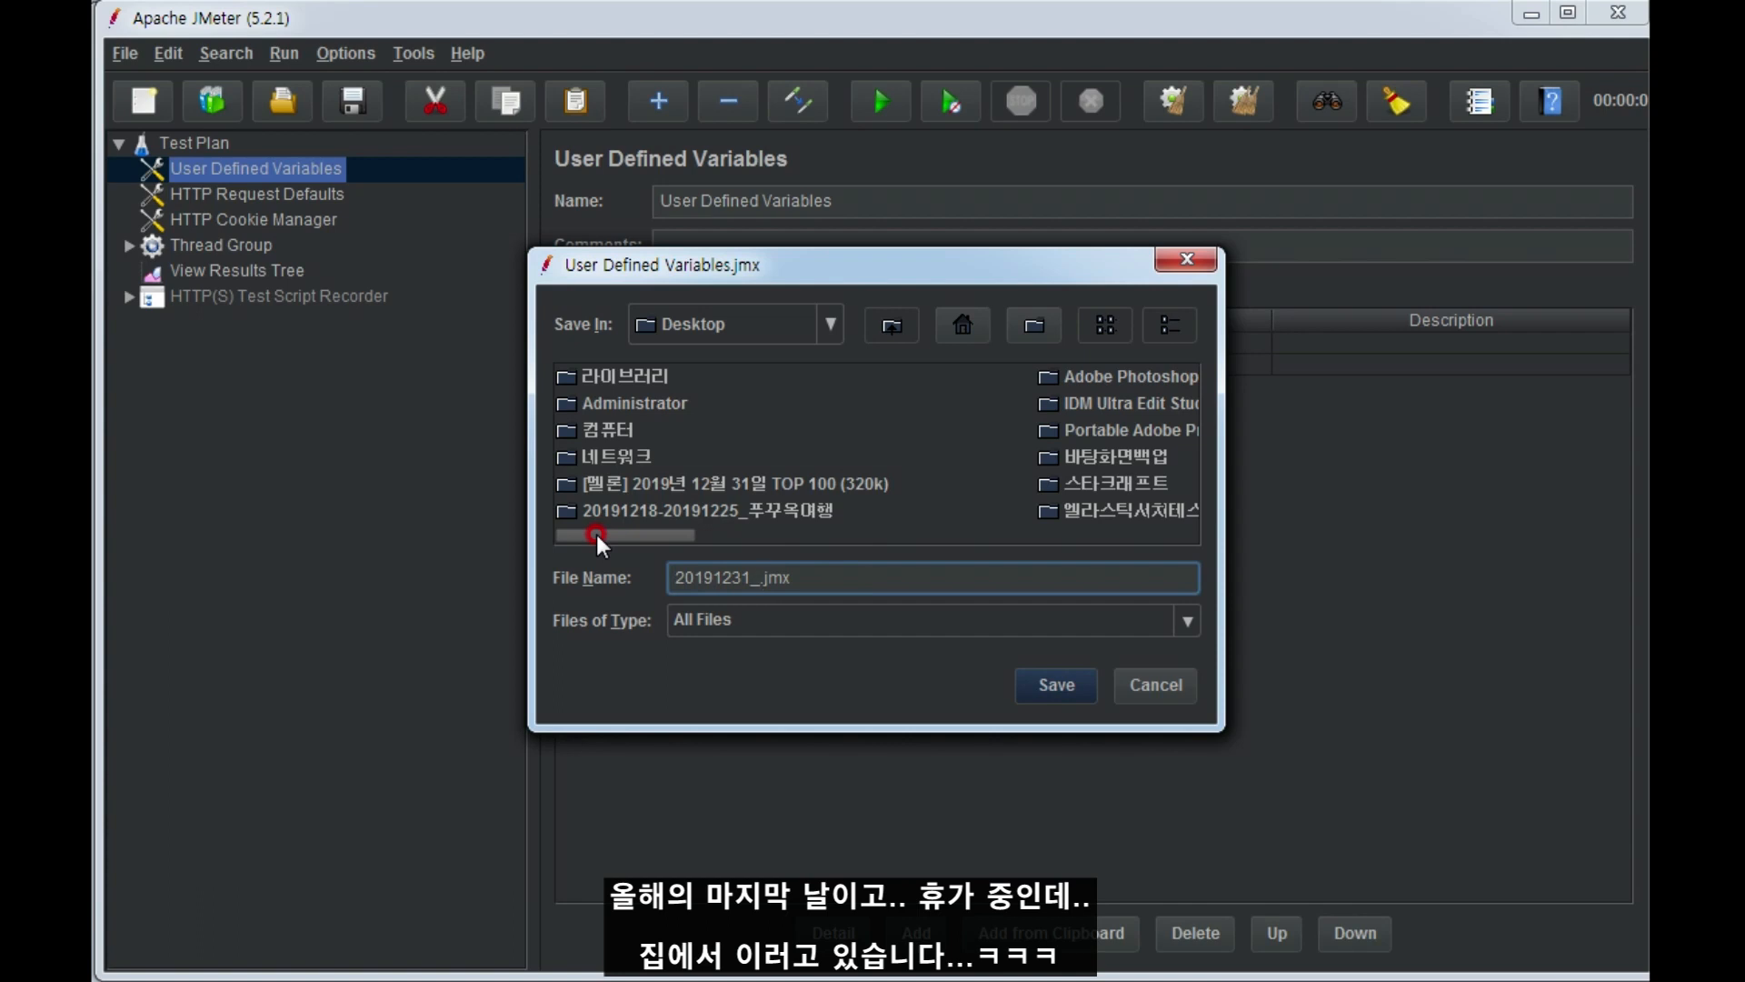
type("jmeter")
left_click(1047, 679)
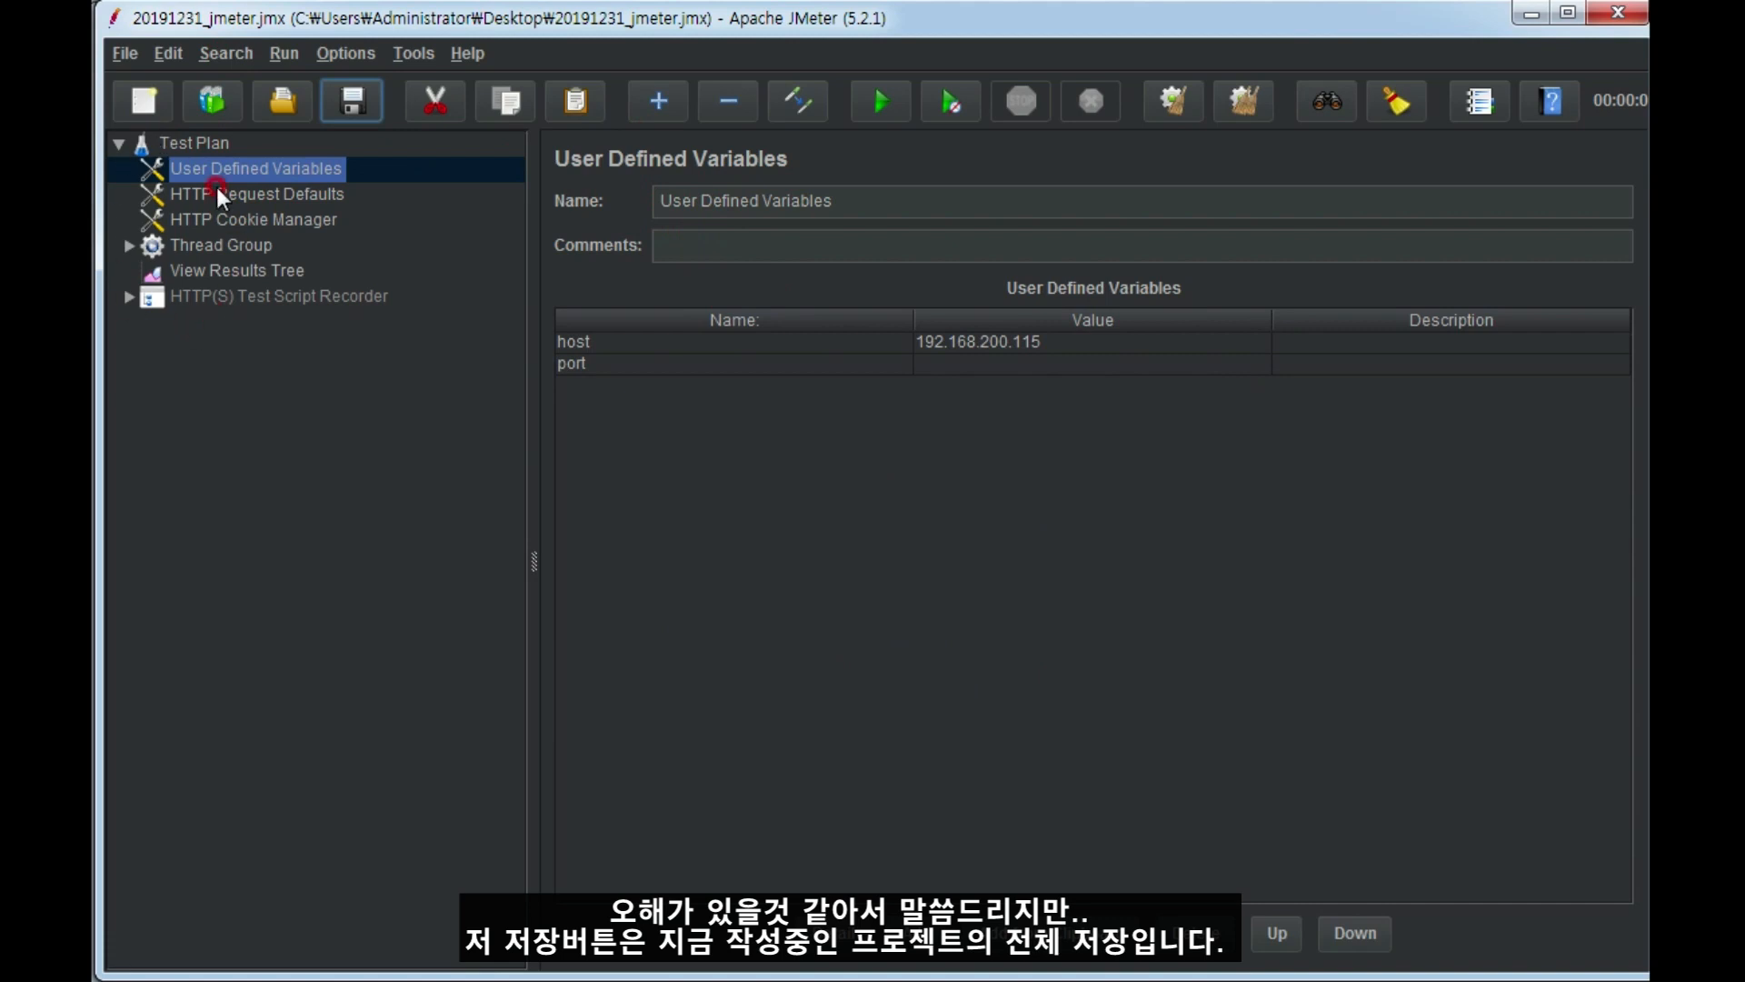
left_click(193, 143)
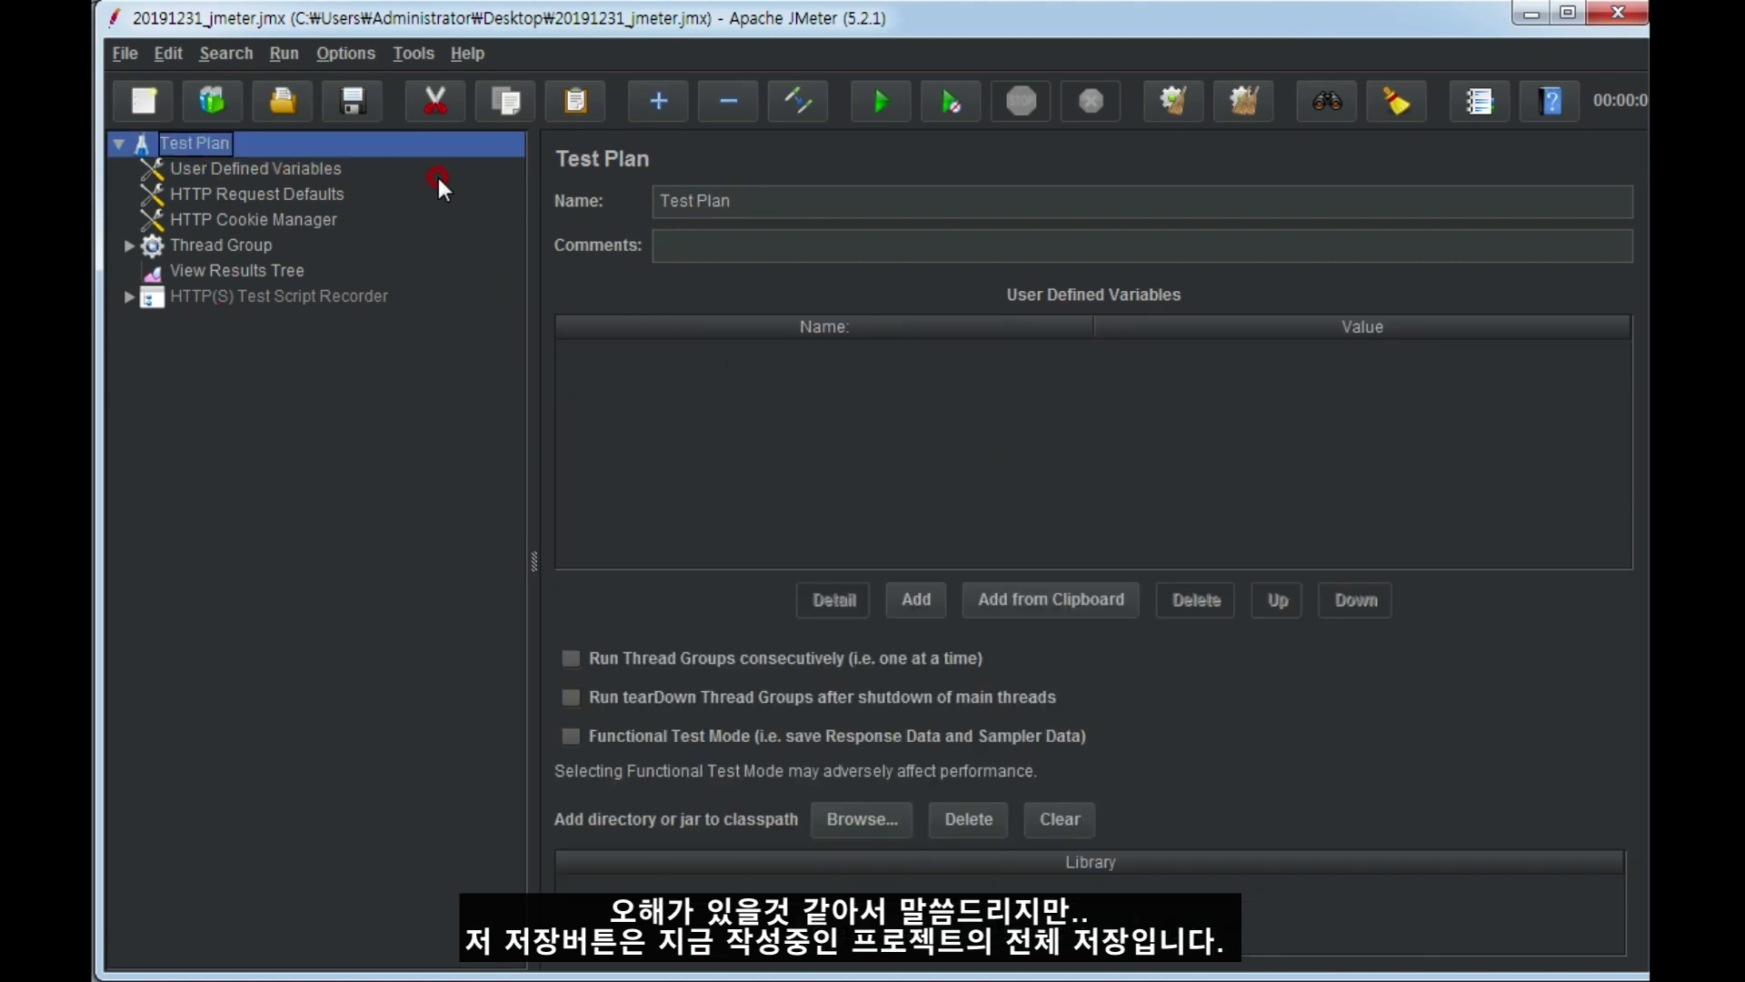
Set the path in the HTTP Request Defaults to / and save the test plan.
left_click(340, 97)
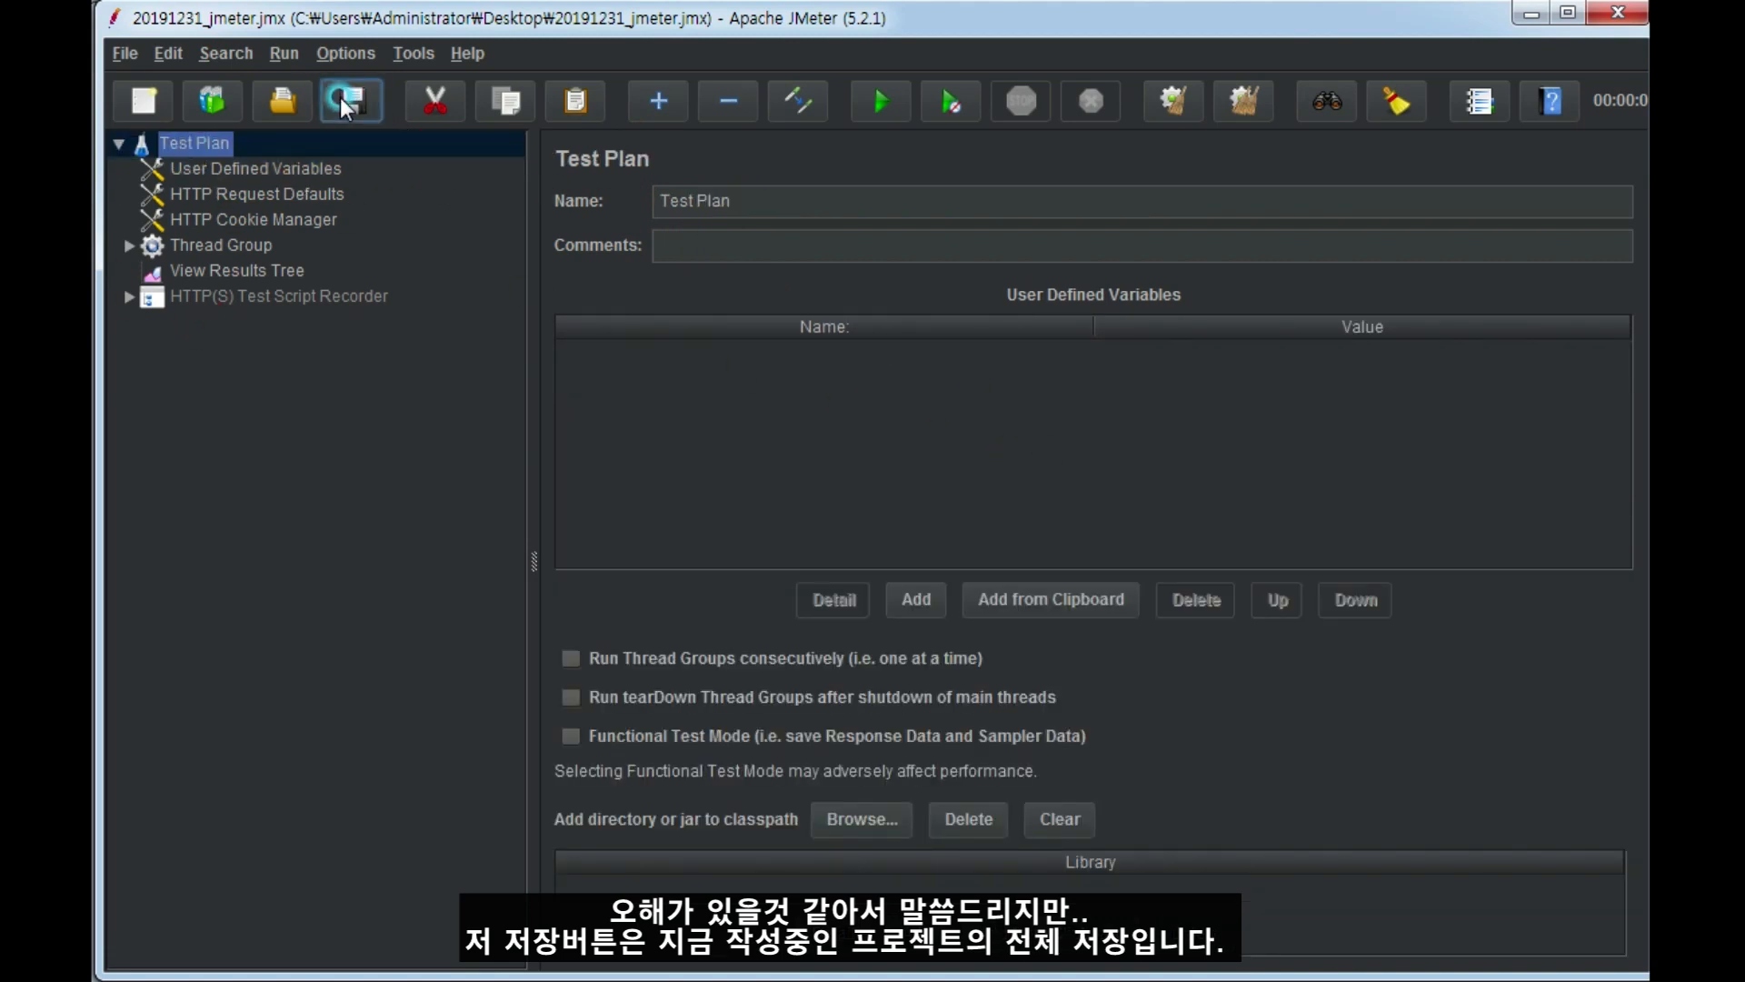
left_click(288, 166)
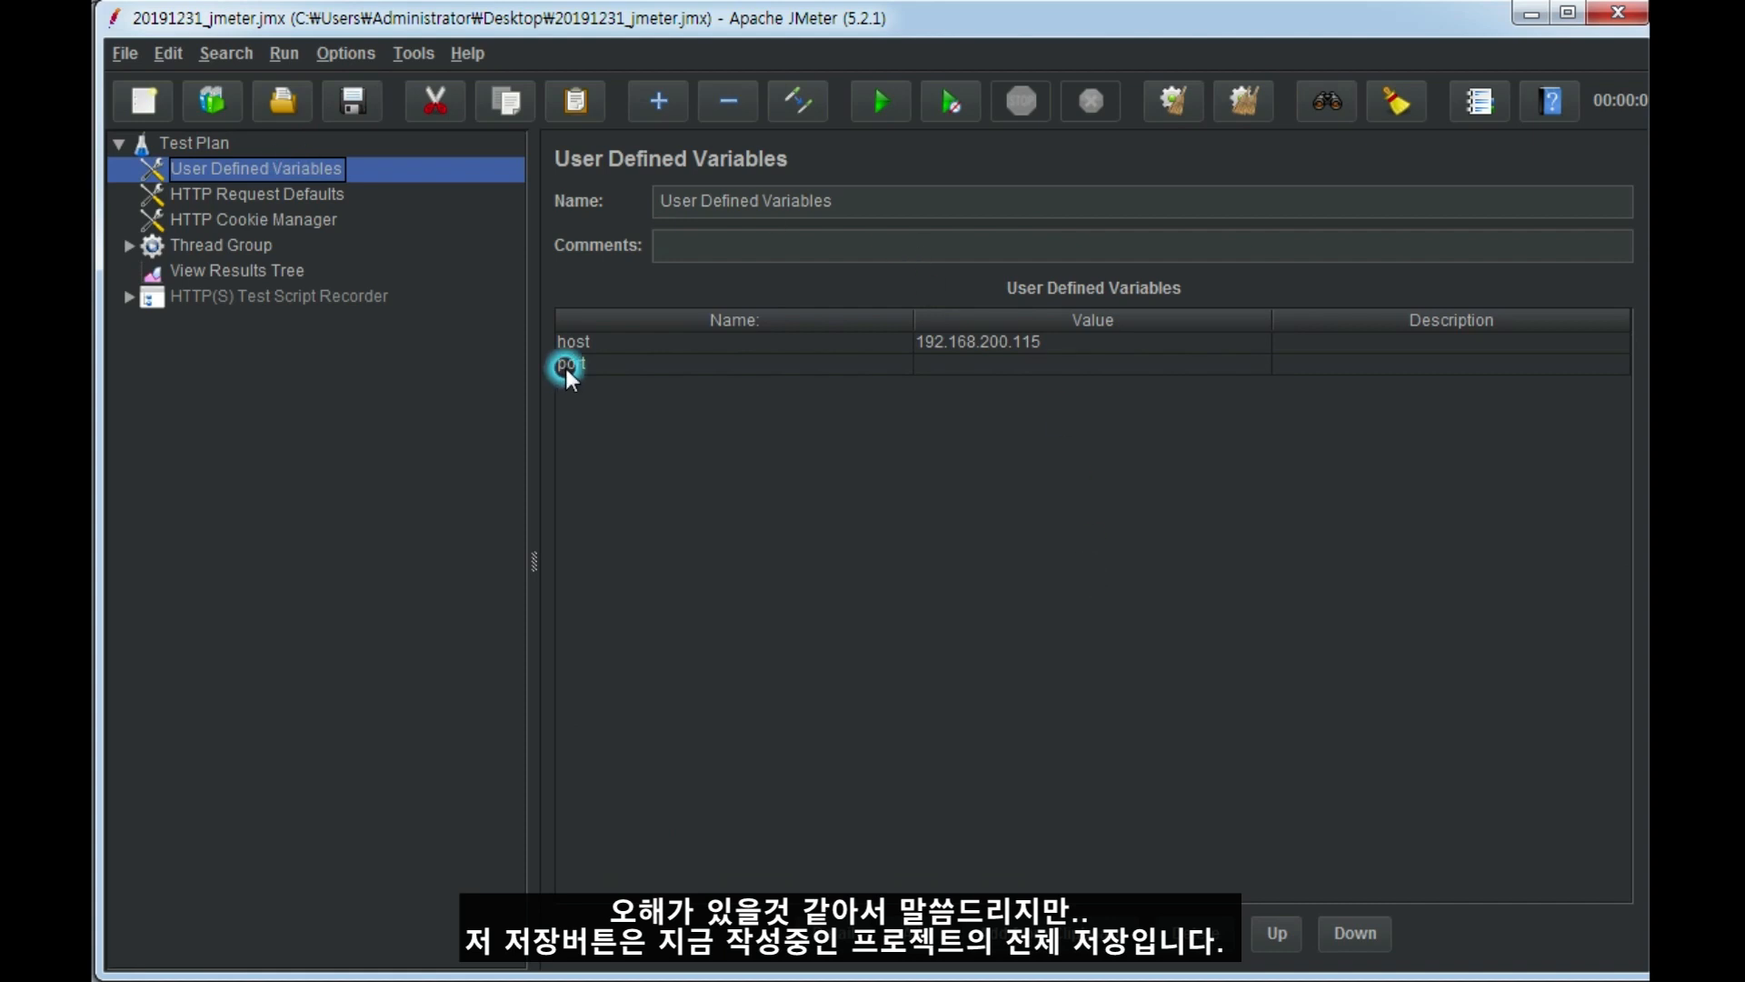
left_click(255, 186)
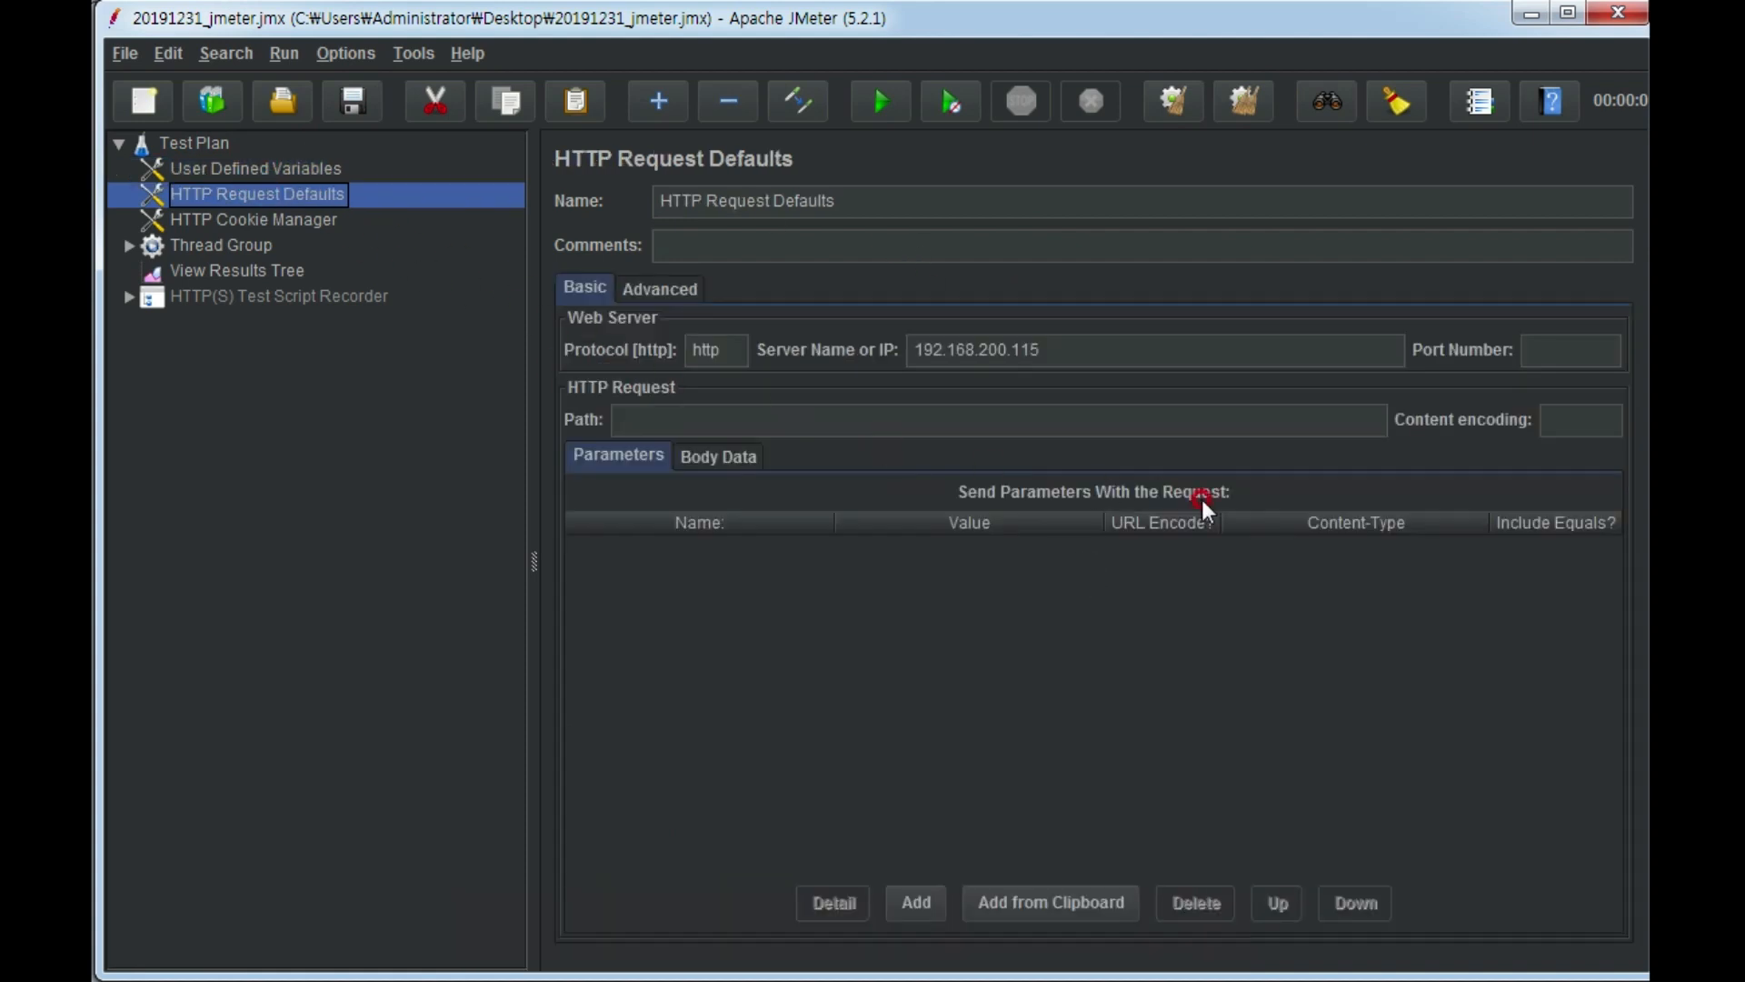
left_click(1257, 349)
left_click(1572, 350)
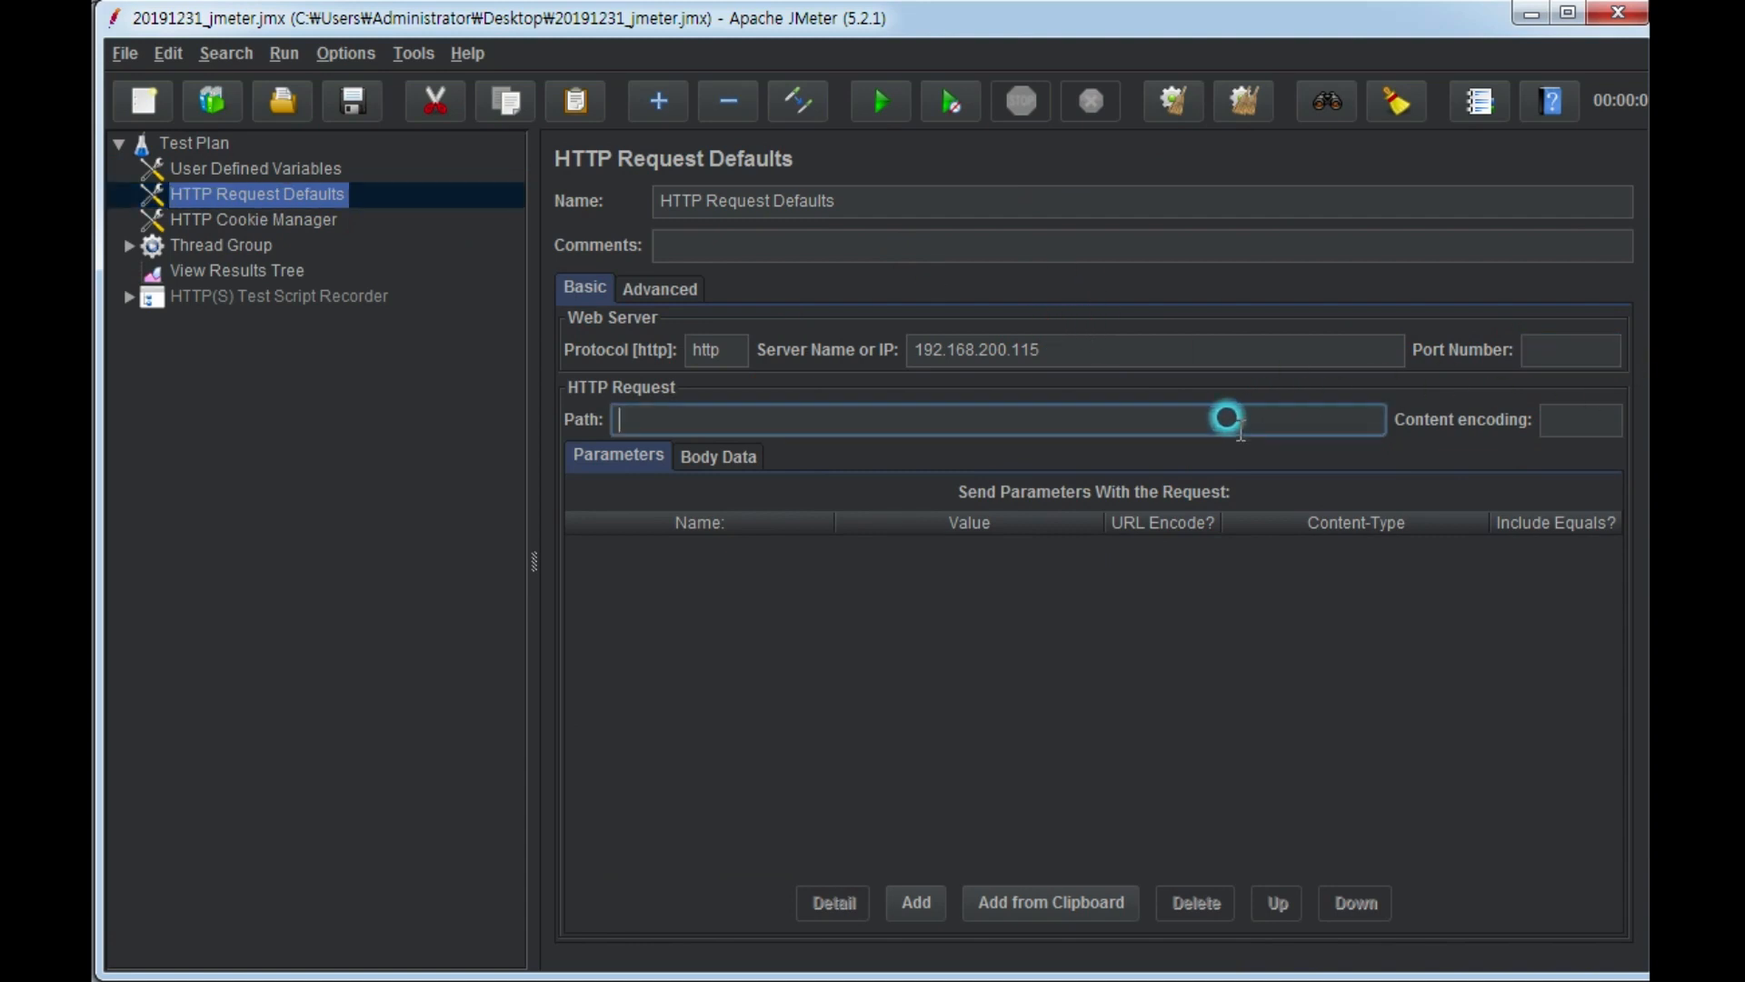
left_click(1245, 414)
type("/")
left_click(349, 107)
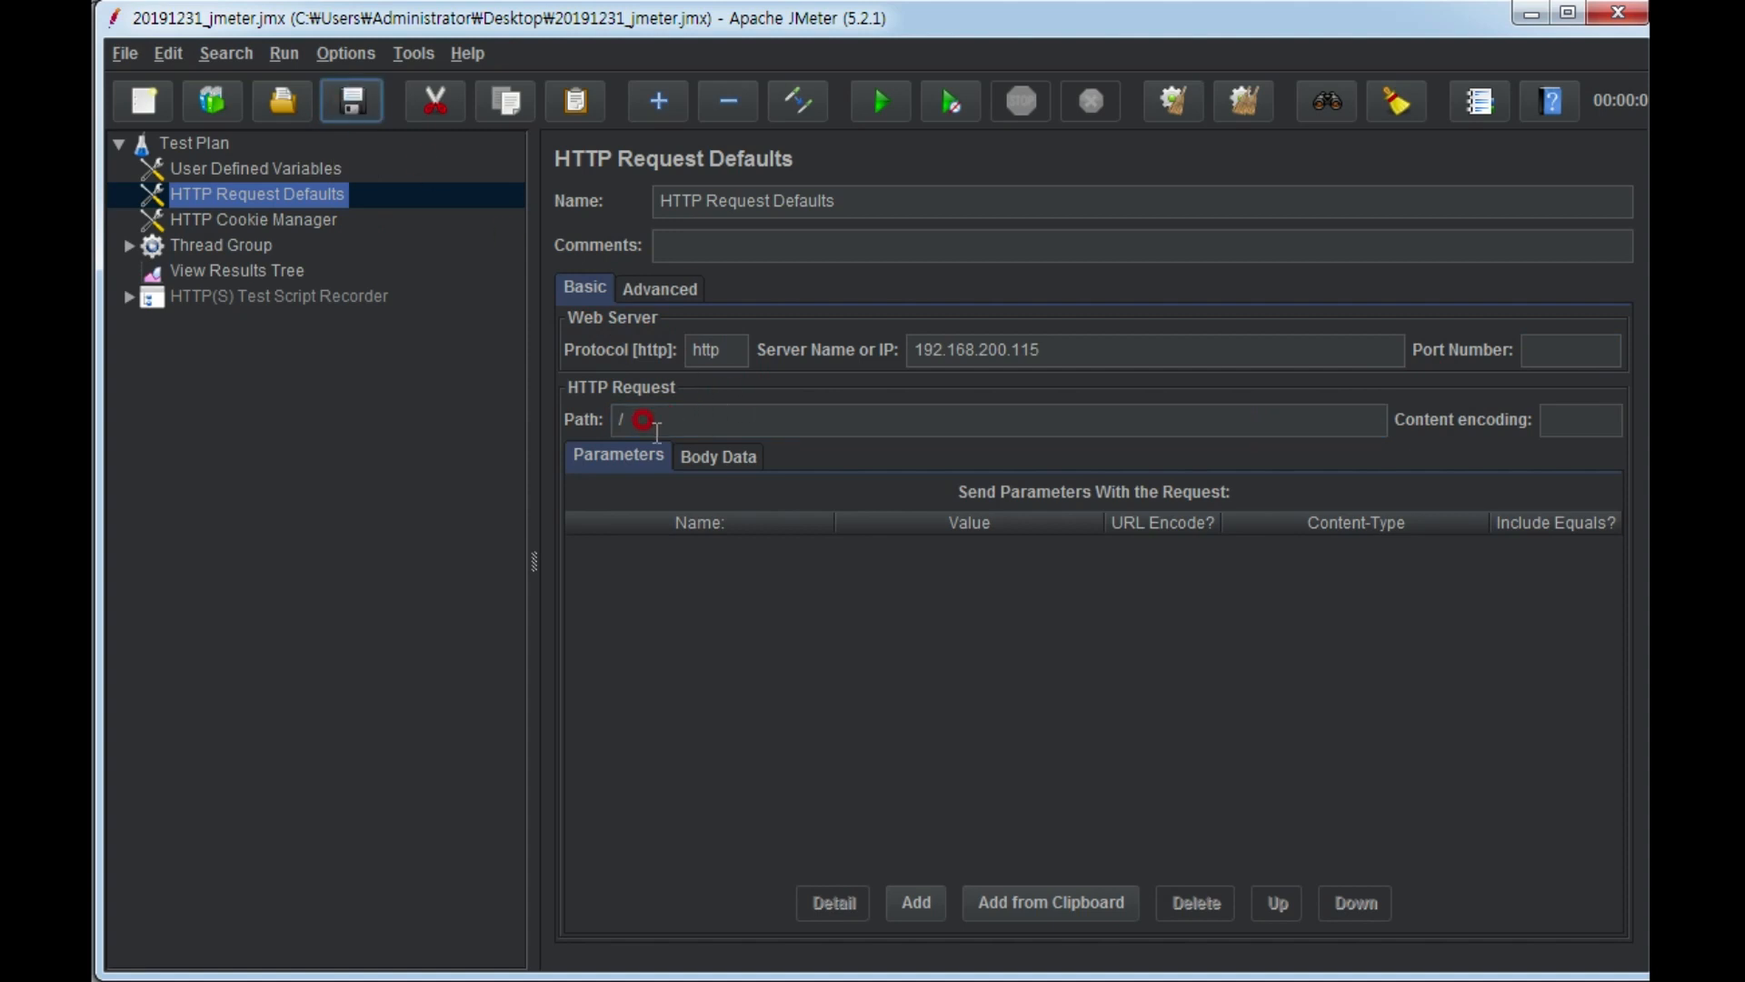
Review the HTTP Cookie Manager, the Thread Group's thread count, ramp-up and loop count, the Recording Controller and the View Results Tree.
left_click(237, 220)
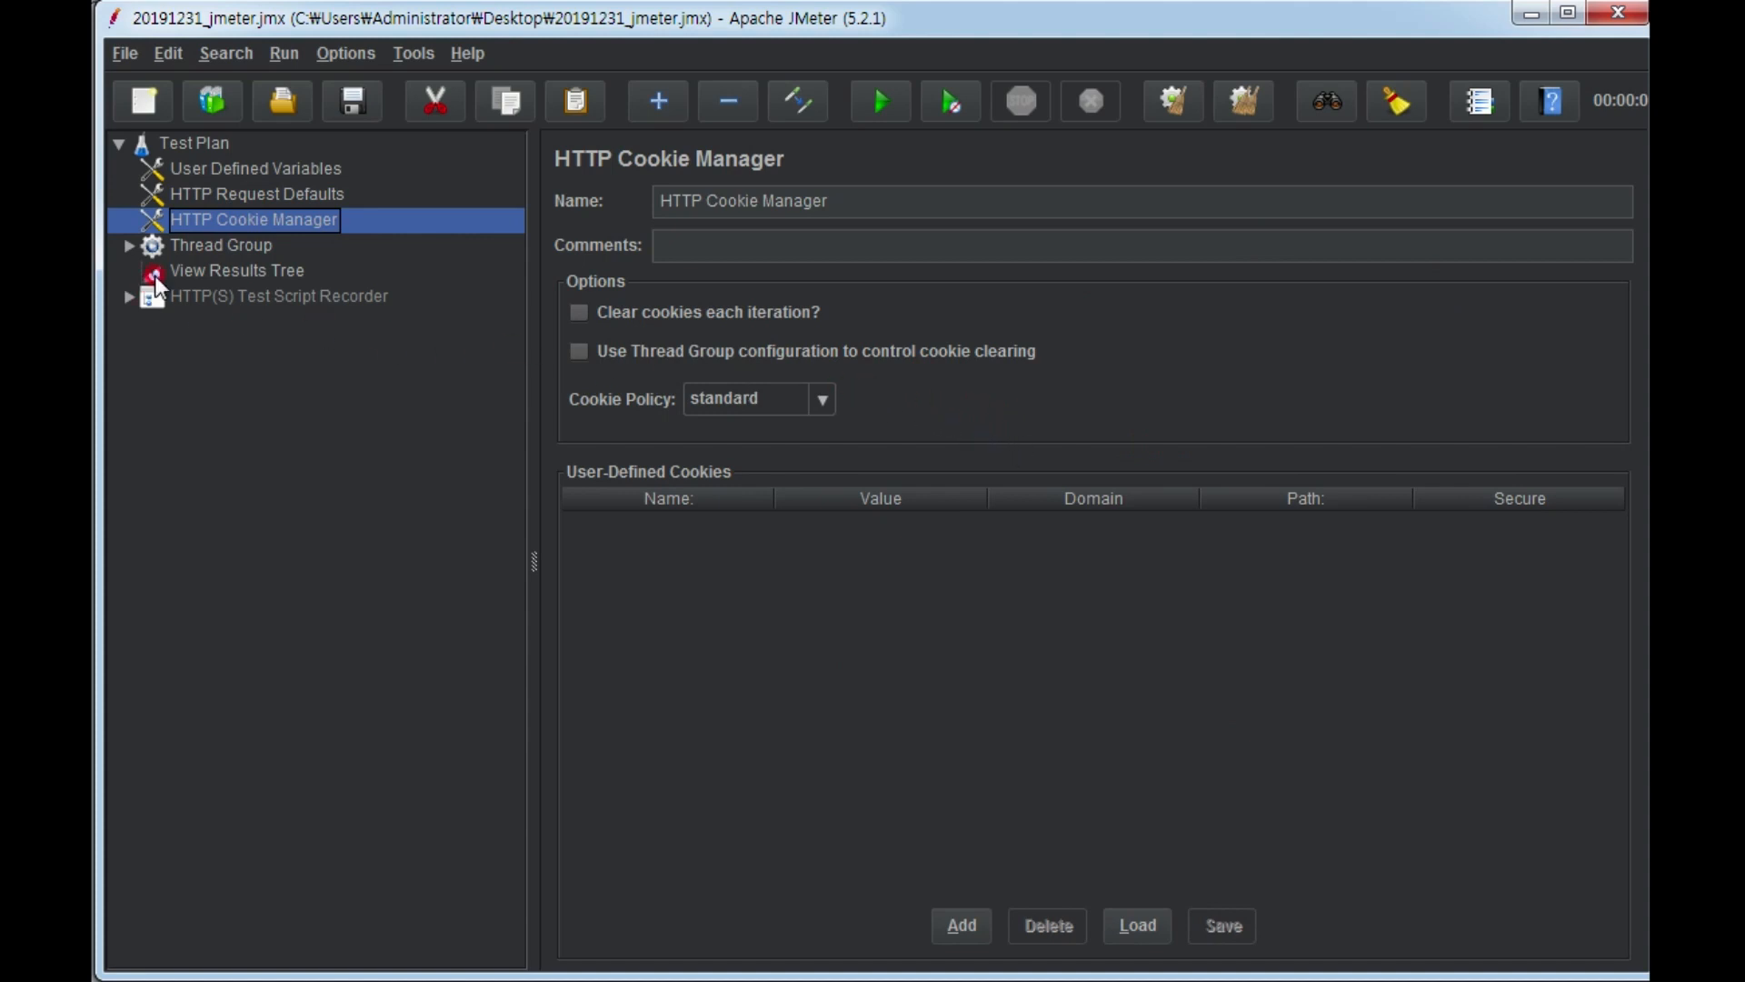
left_click(199, 249)
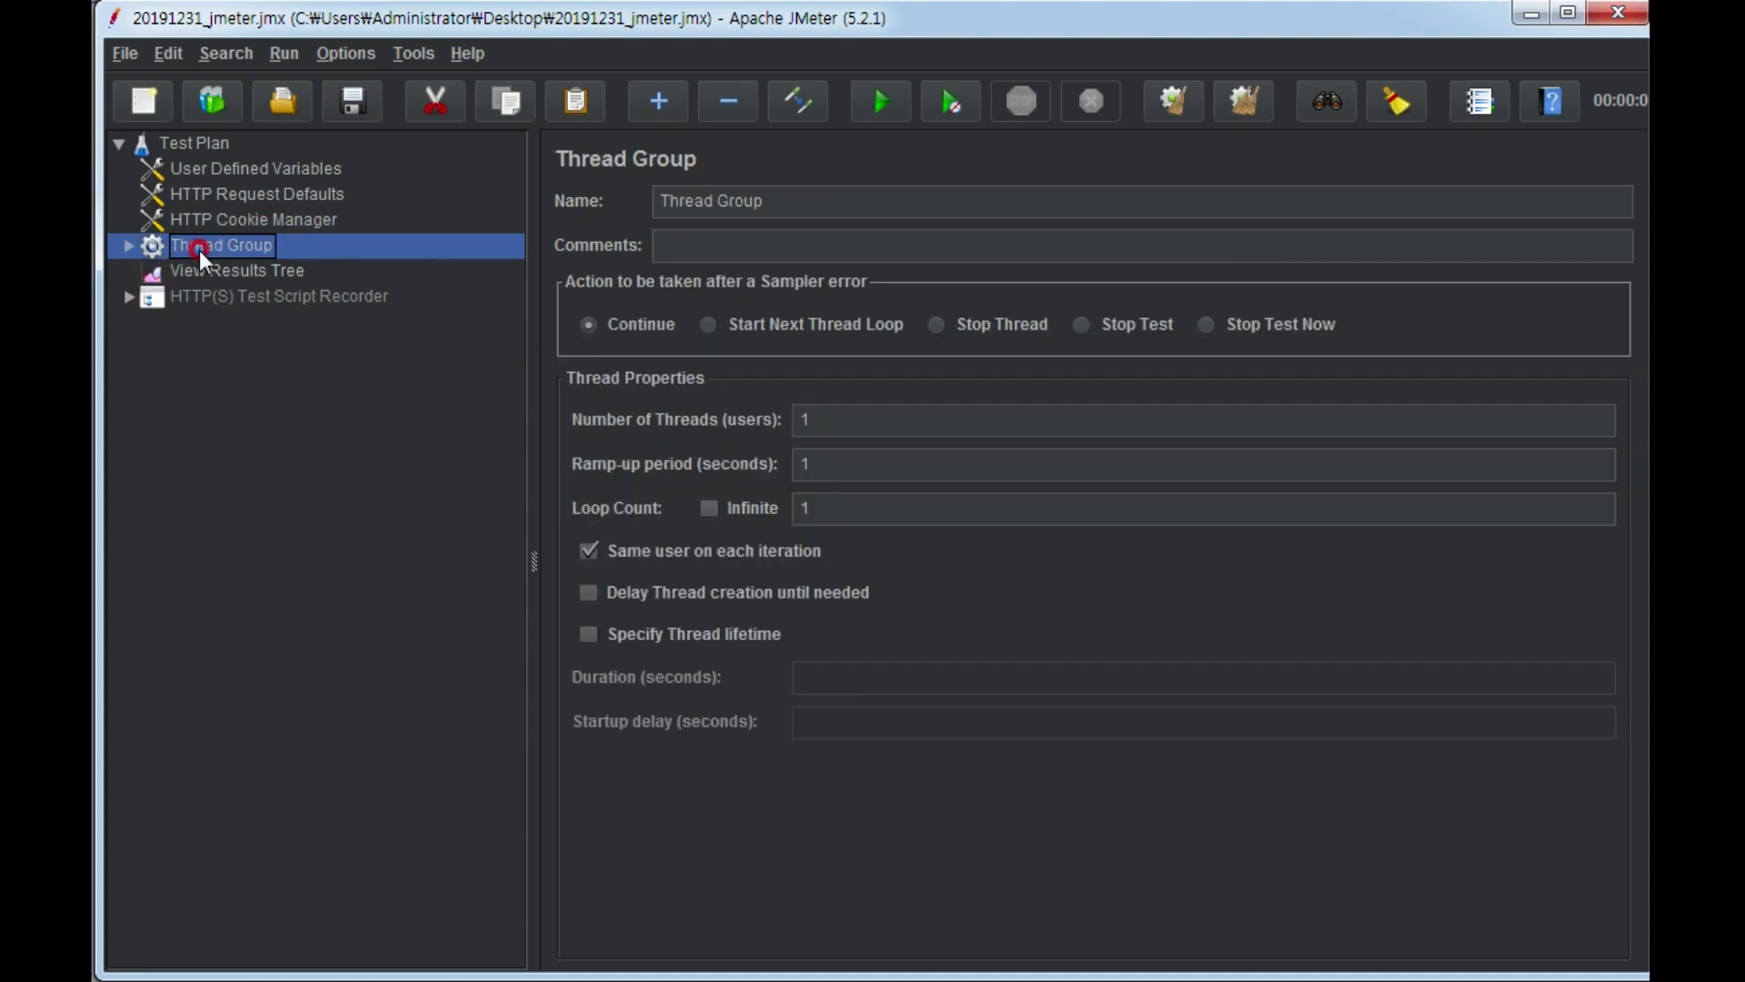
left_click(126, 247)
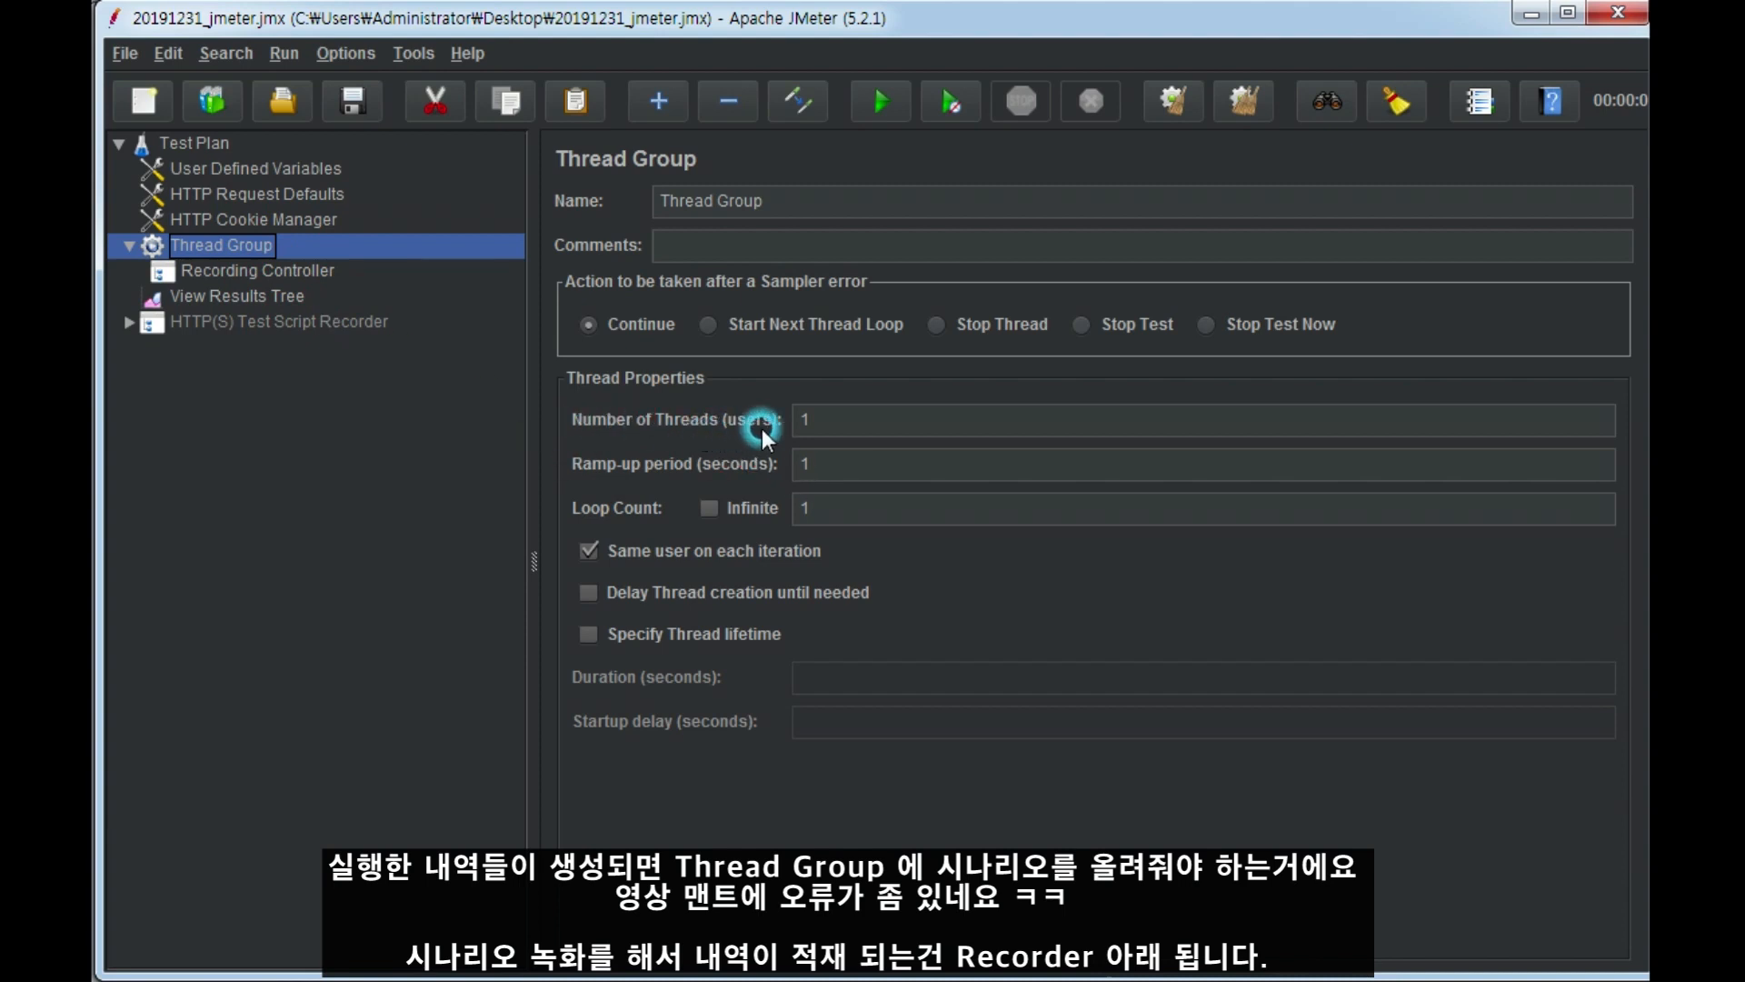
left_click(843, 418)
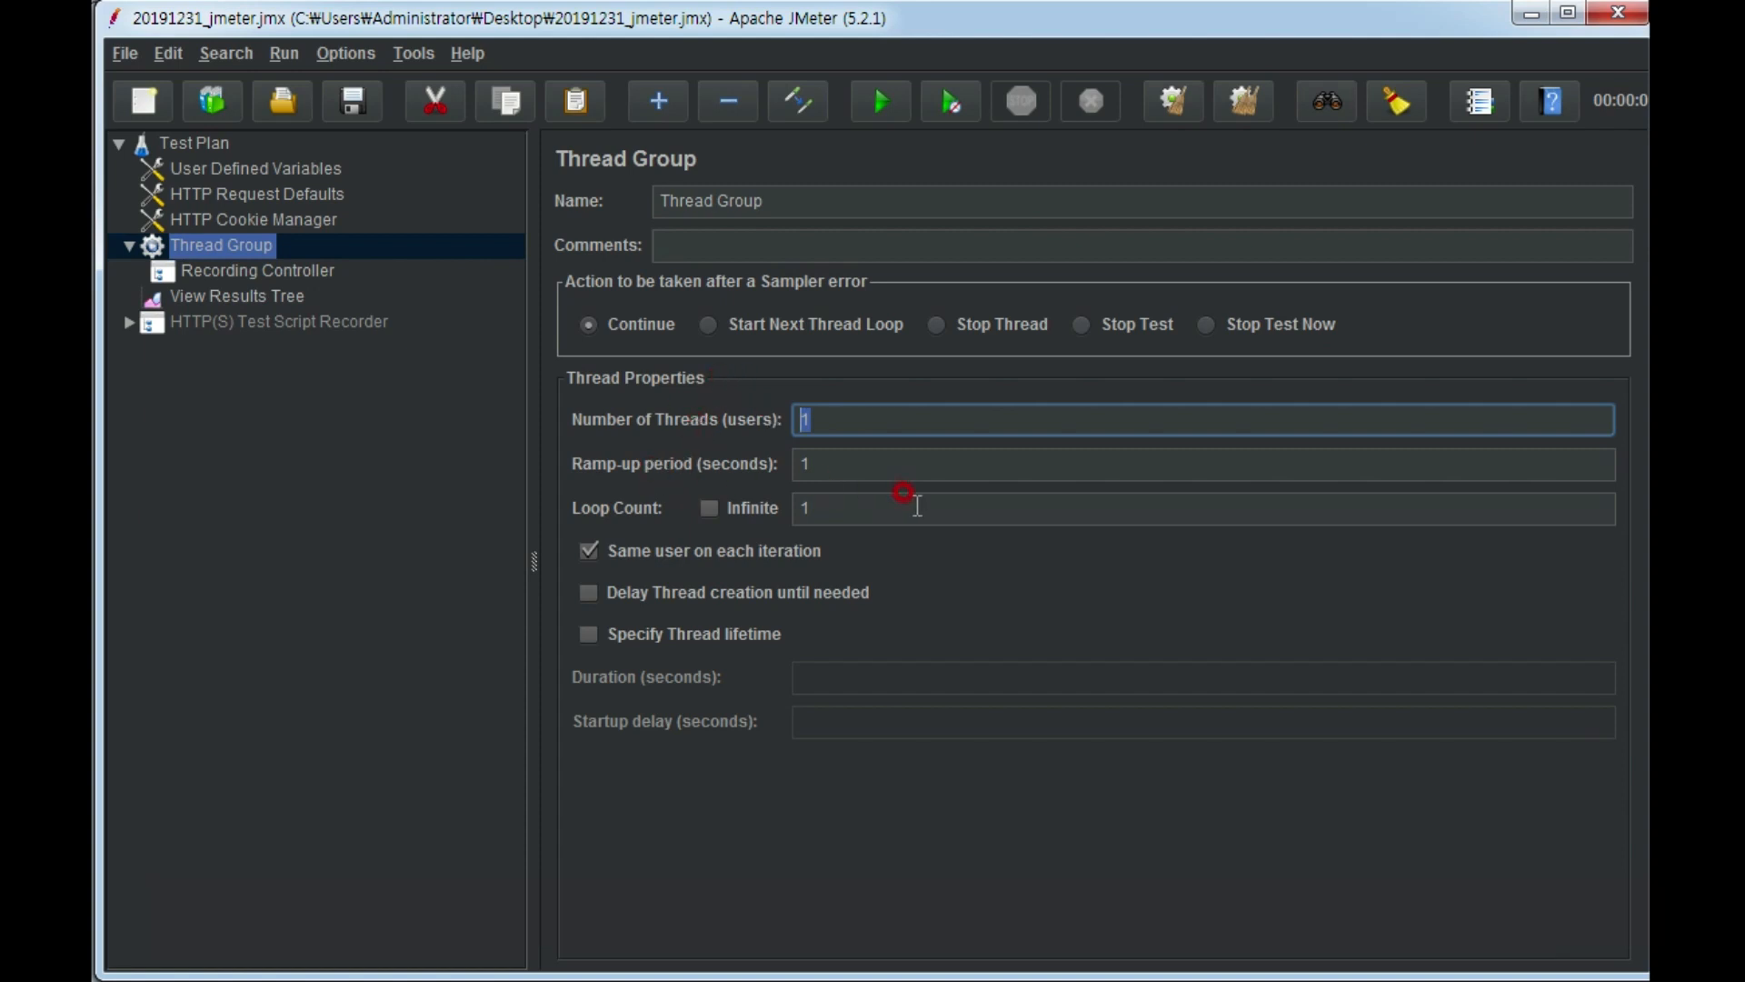
left_click(855, 461)
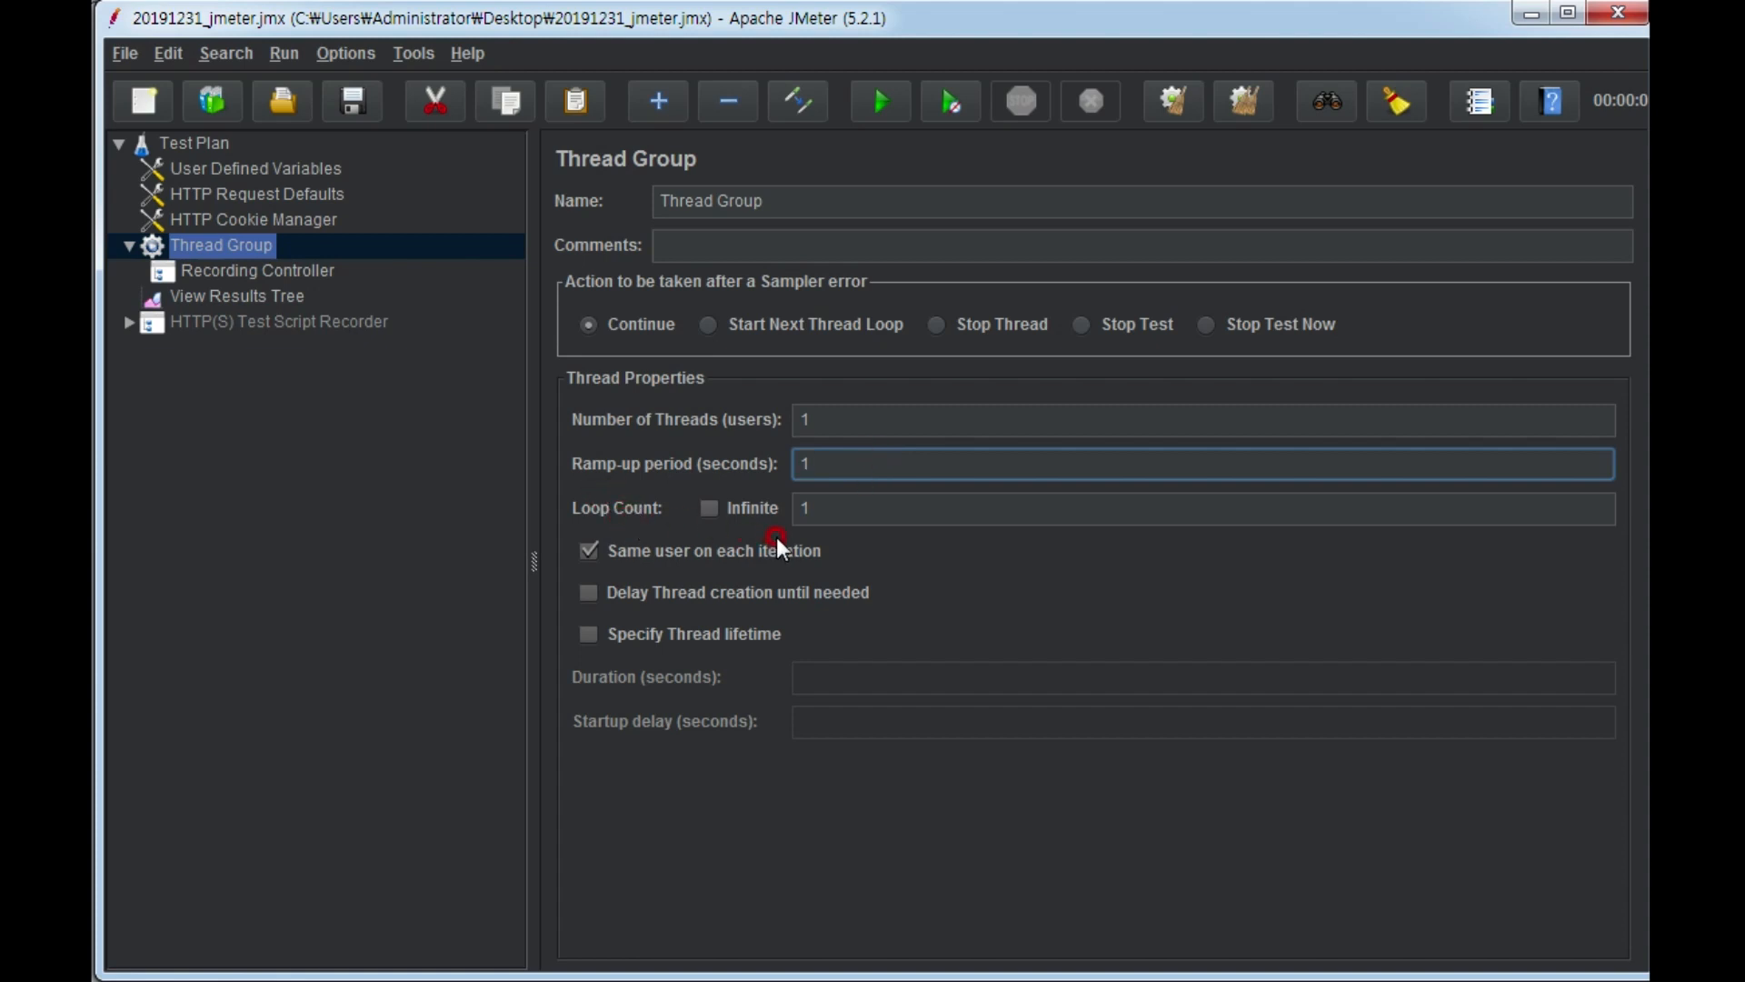
left_click(891, 505)
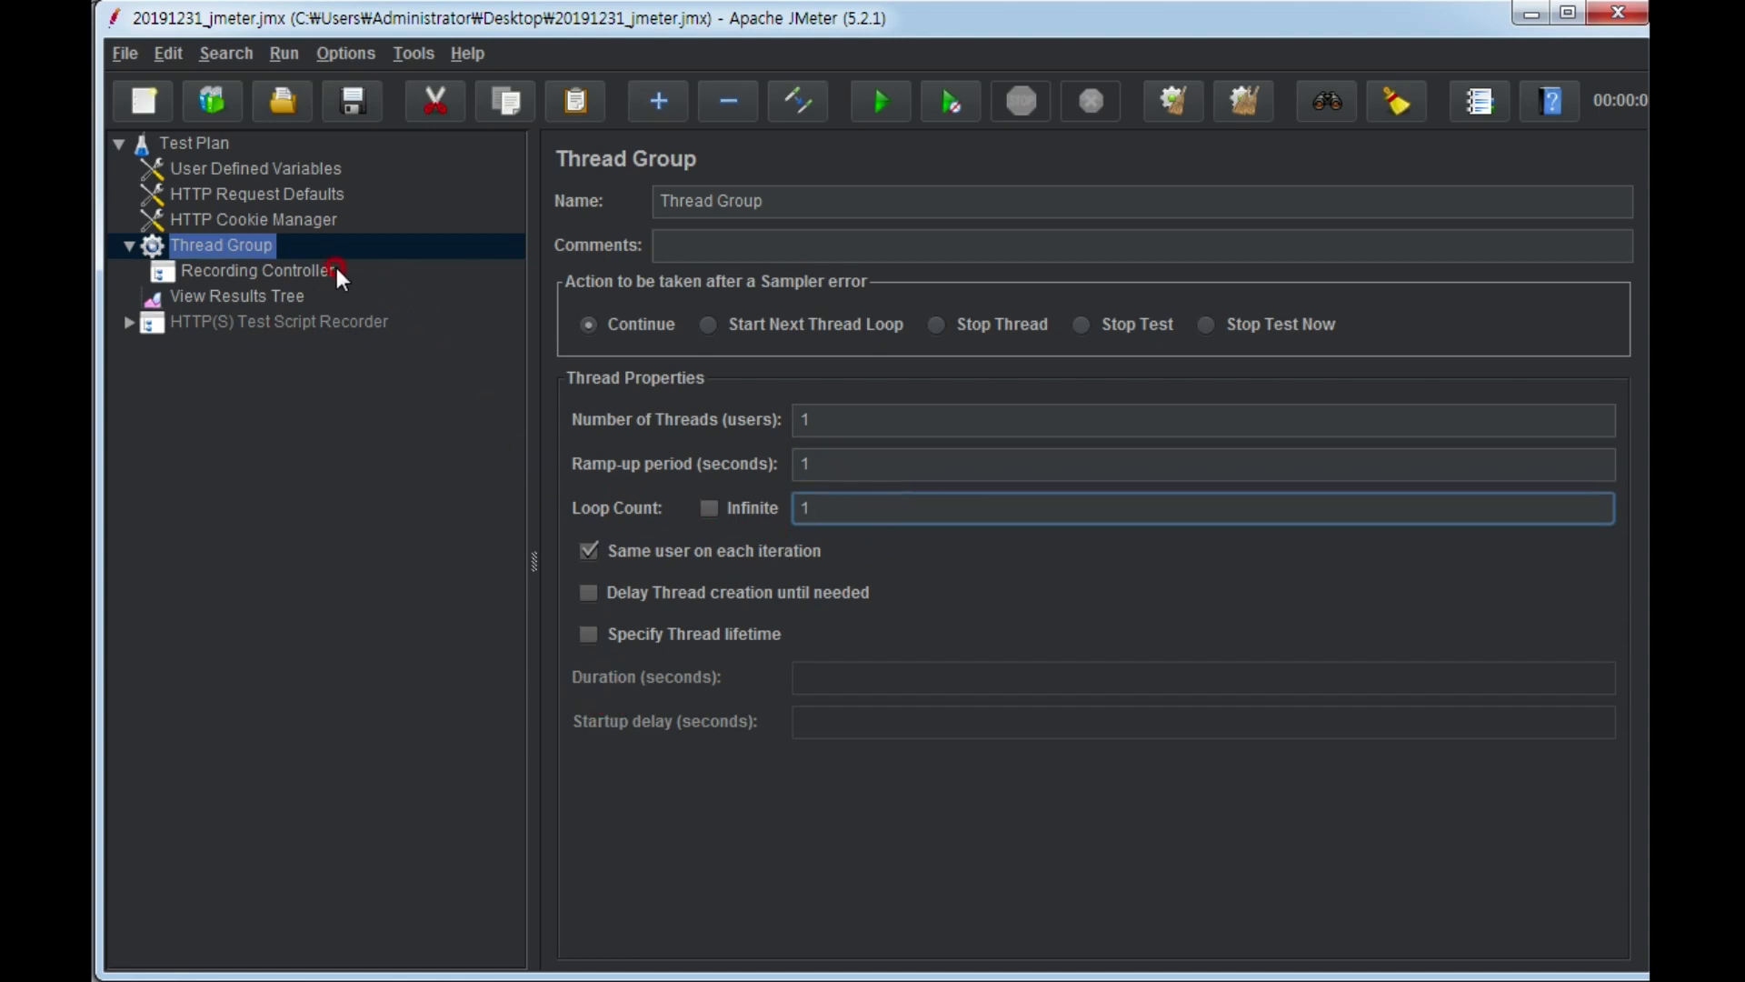
left_click(311, 273)
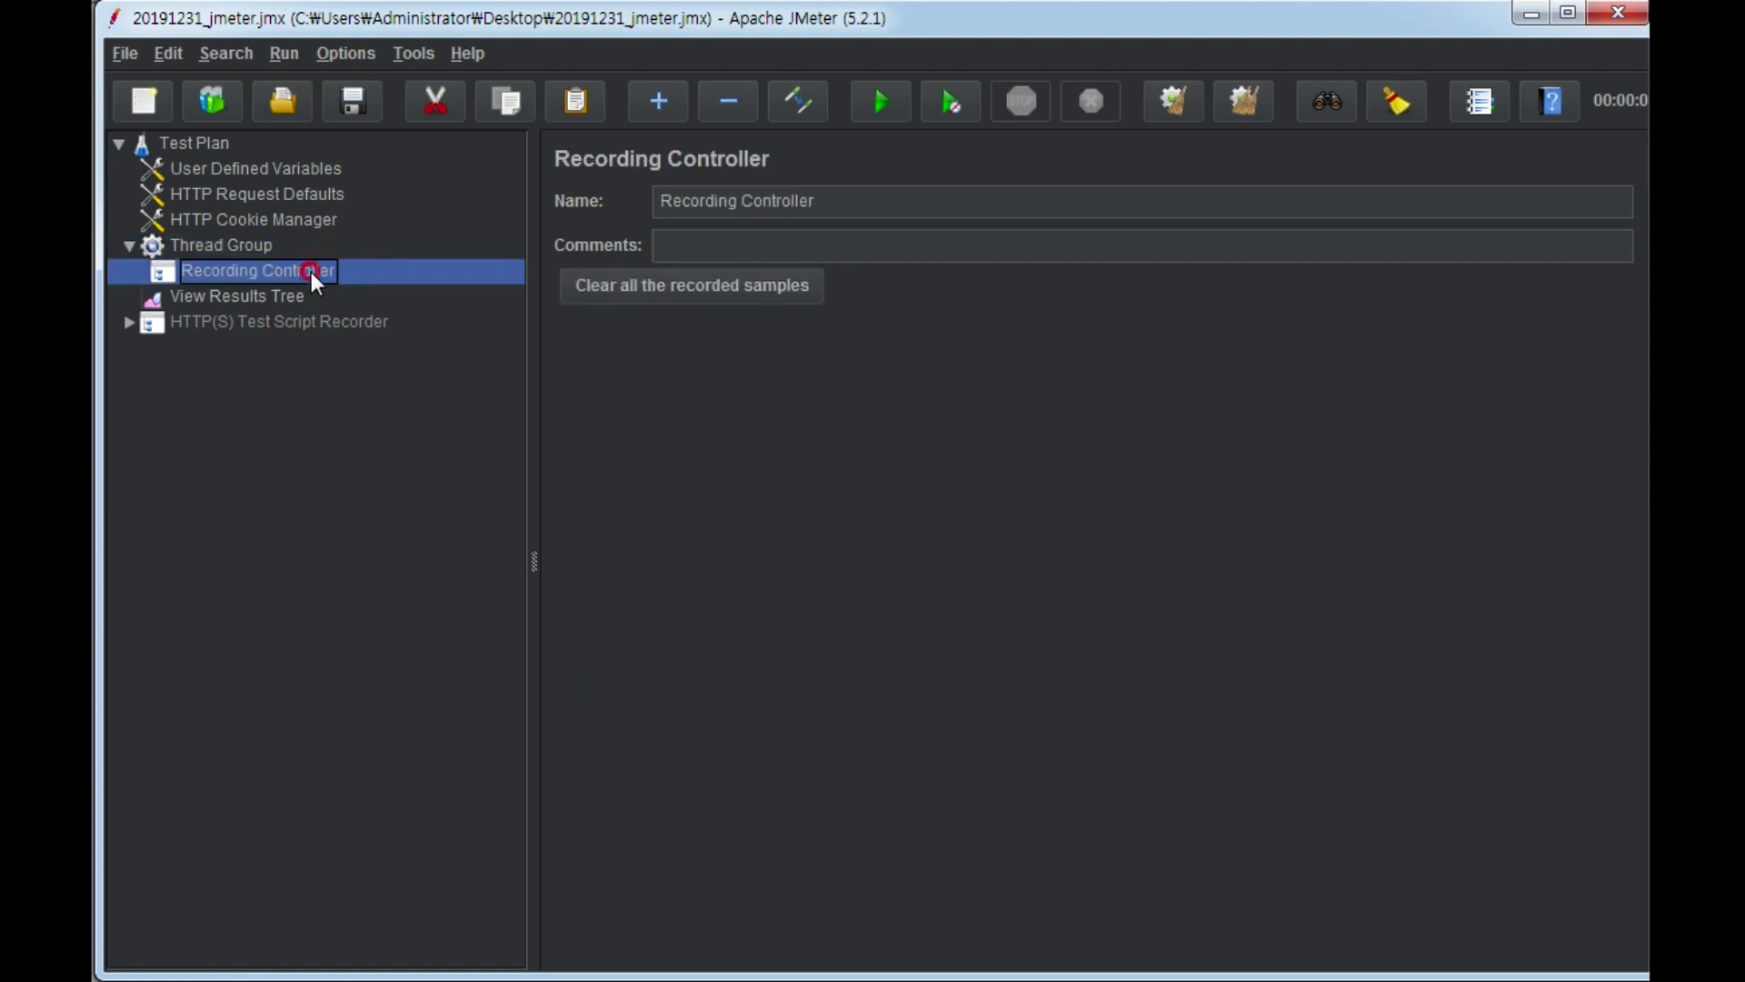
left_click(236, 294)
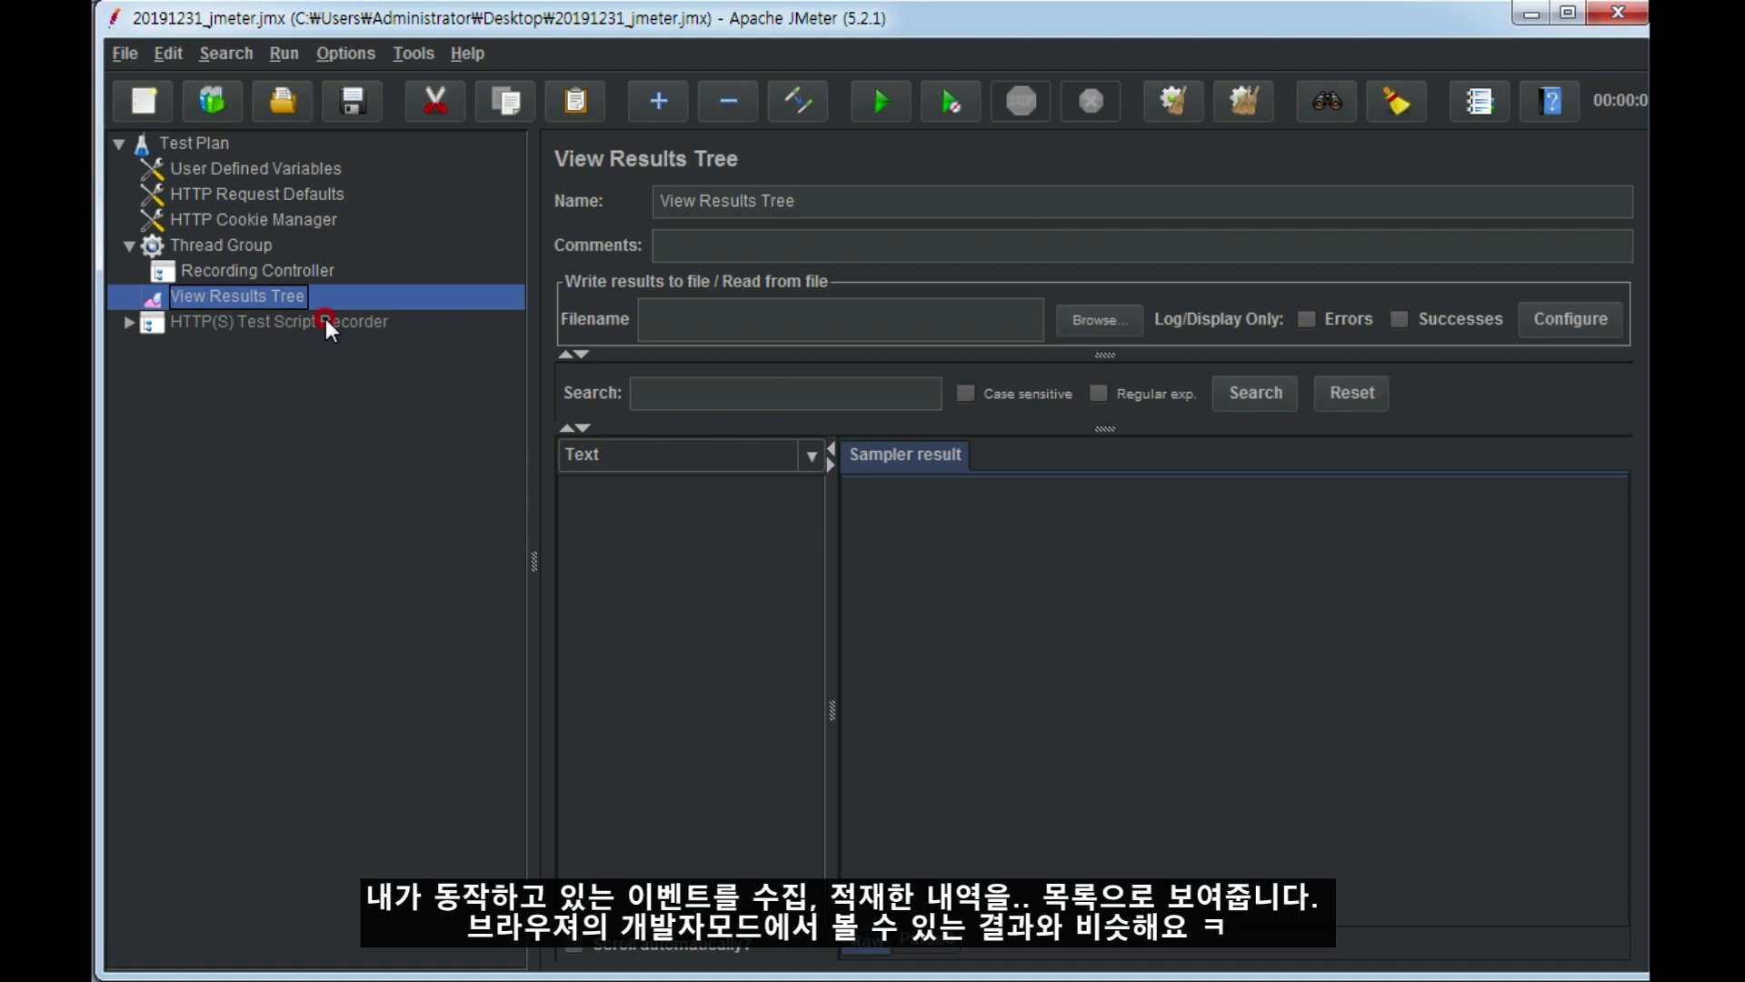
Expand the HTTP(S) Test Script Recorder and set its target controller to Test Plan > HTTP(S) Test Script Recorder.
left_click(127, 321)
left_click(268, 323)
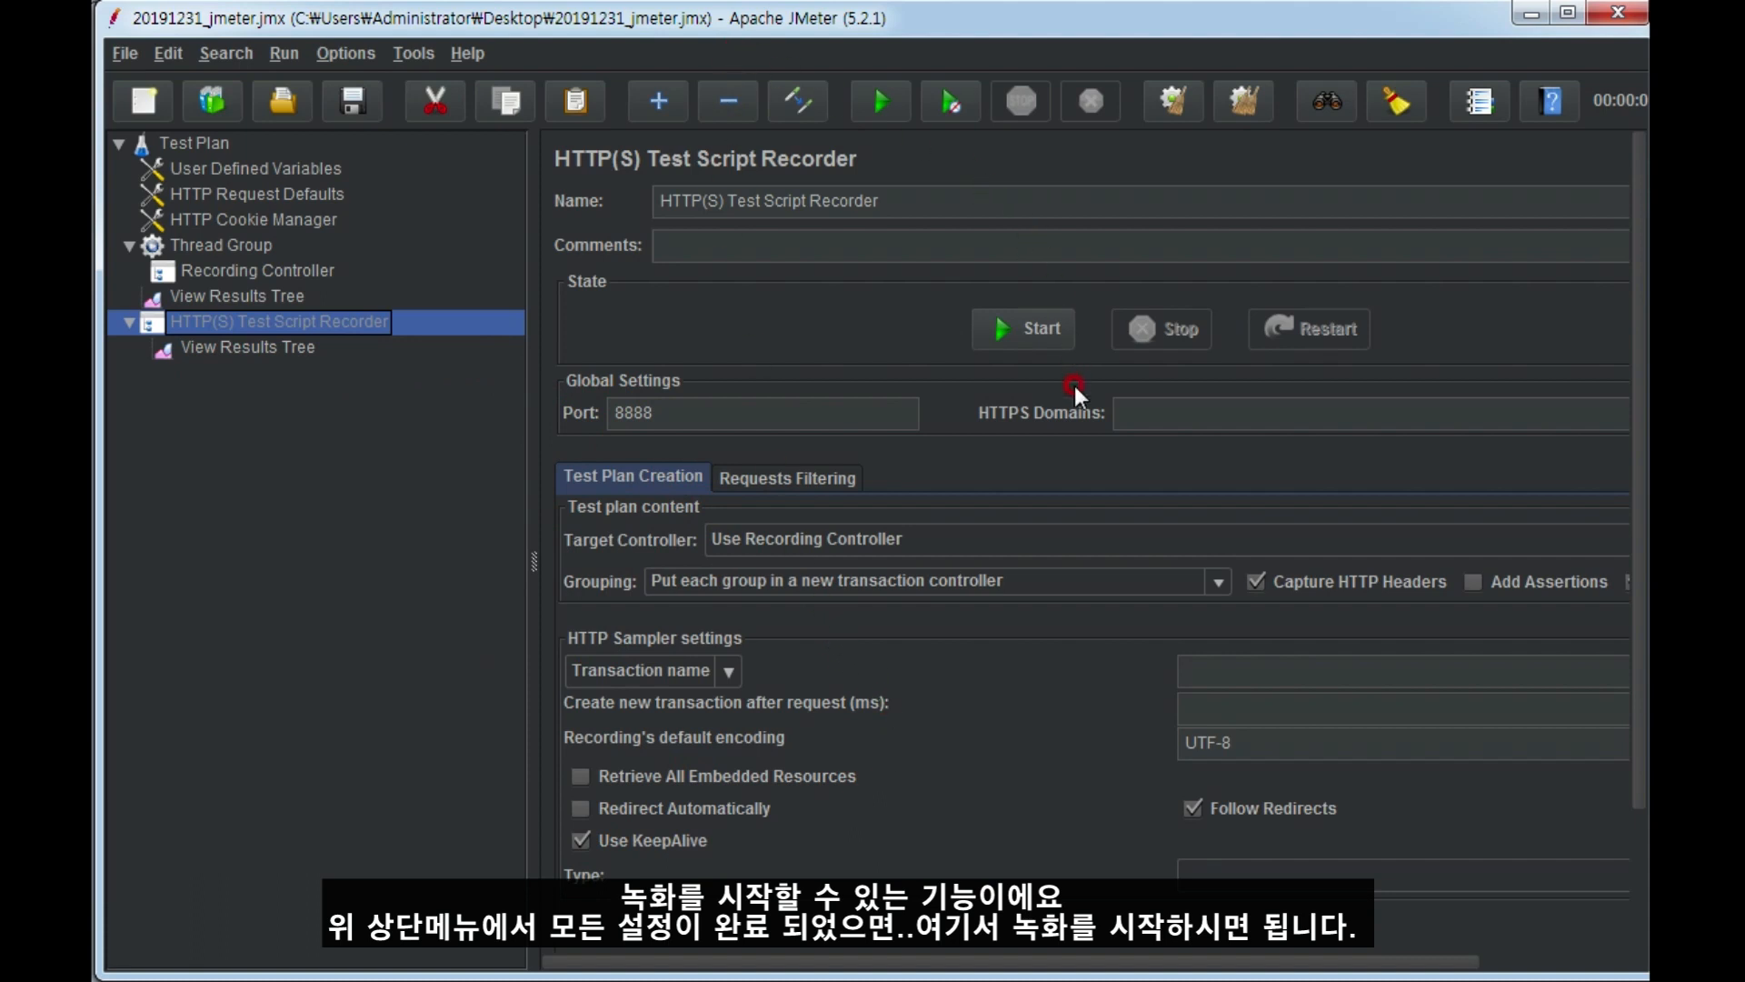
left_click(1024, 528)
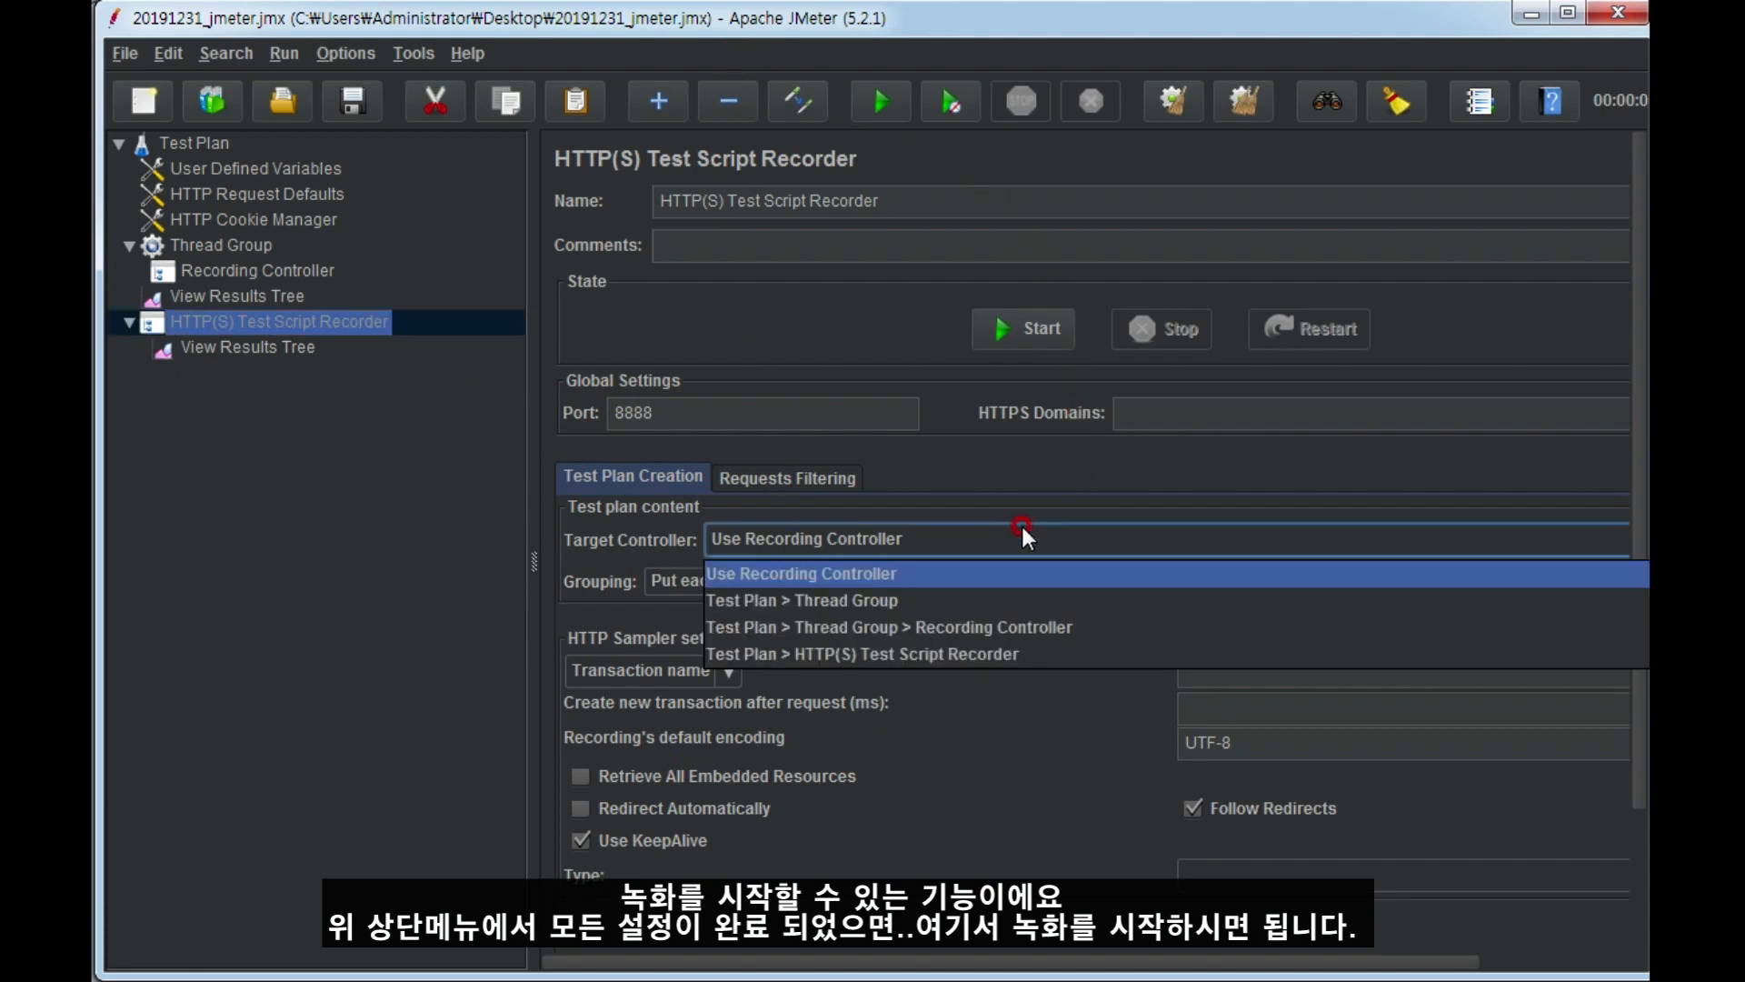
left_click(947, 656)
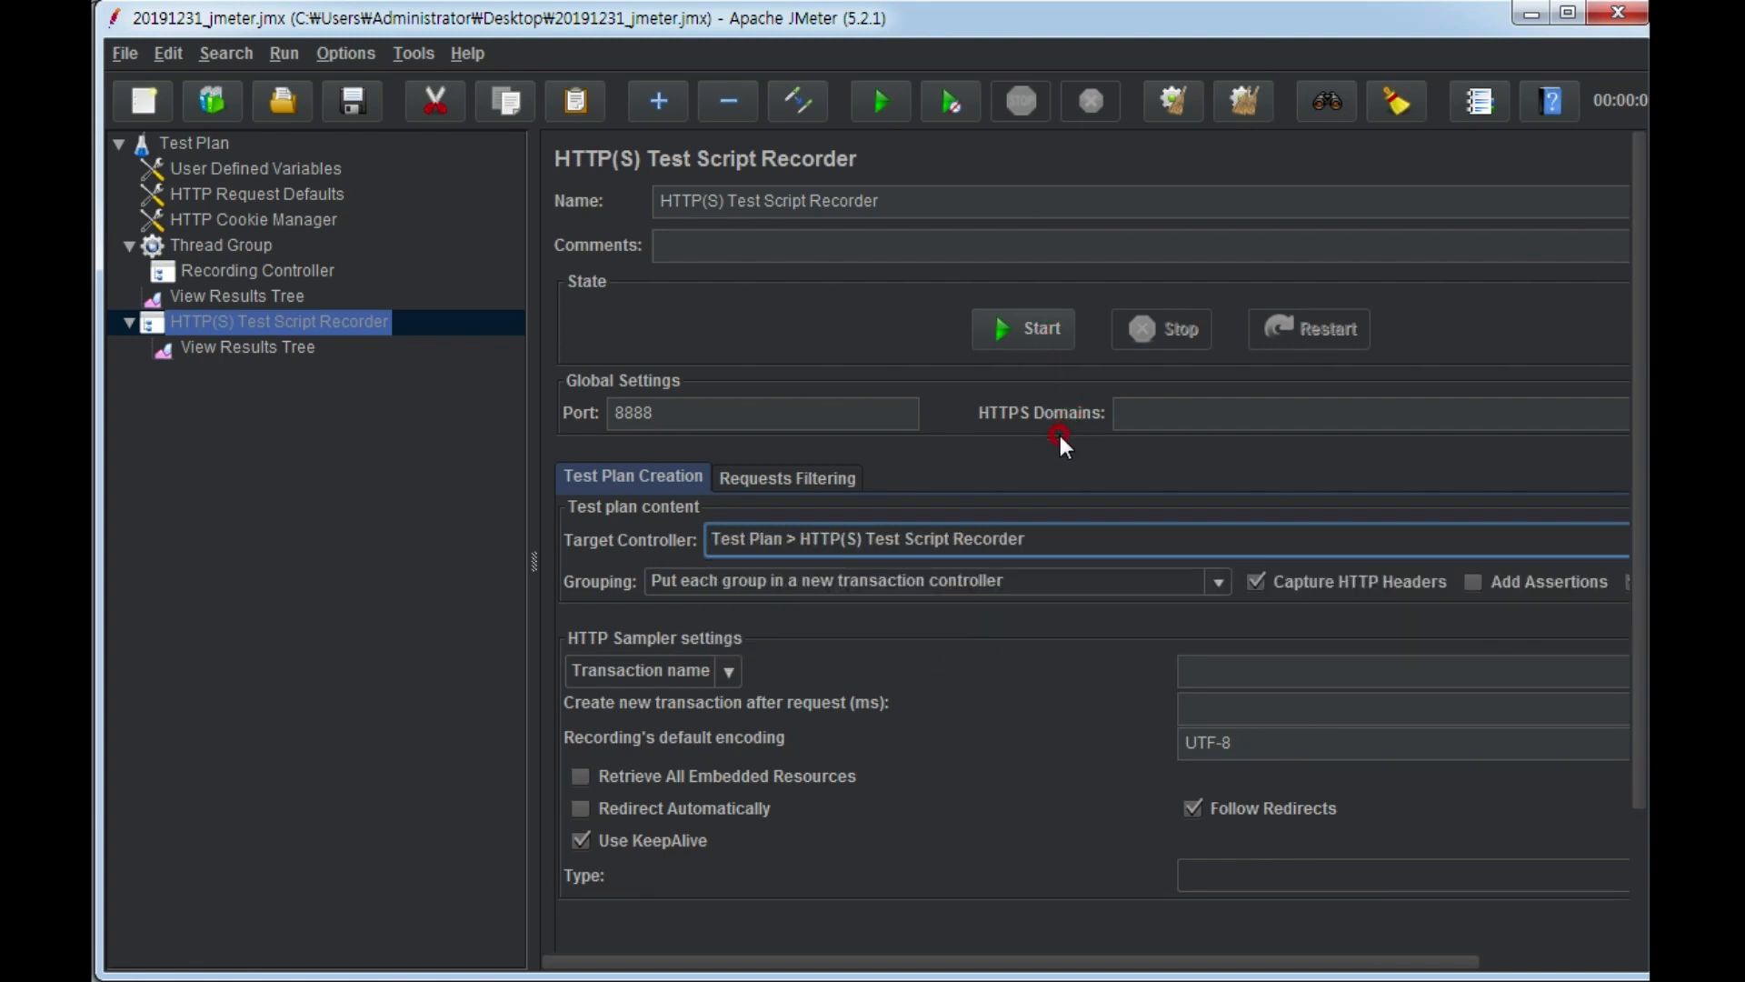
Switch to Chrome and open the NAS login page at 192.168.200.115.
right_click(957, 981)
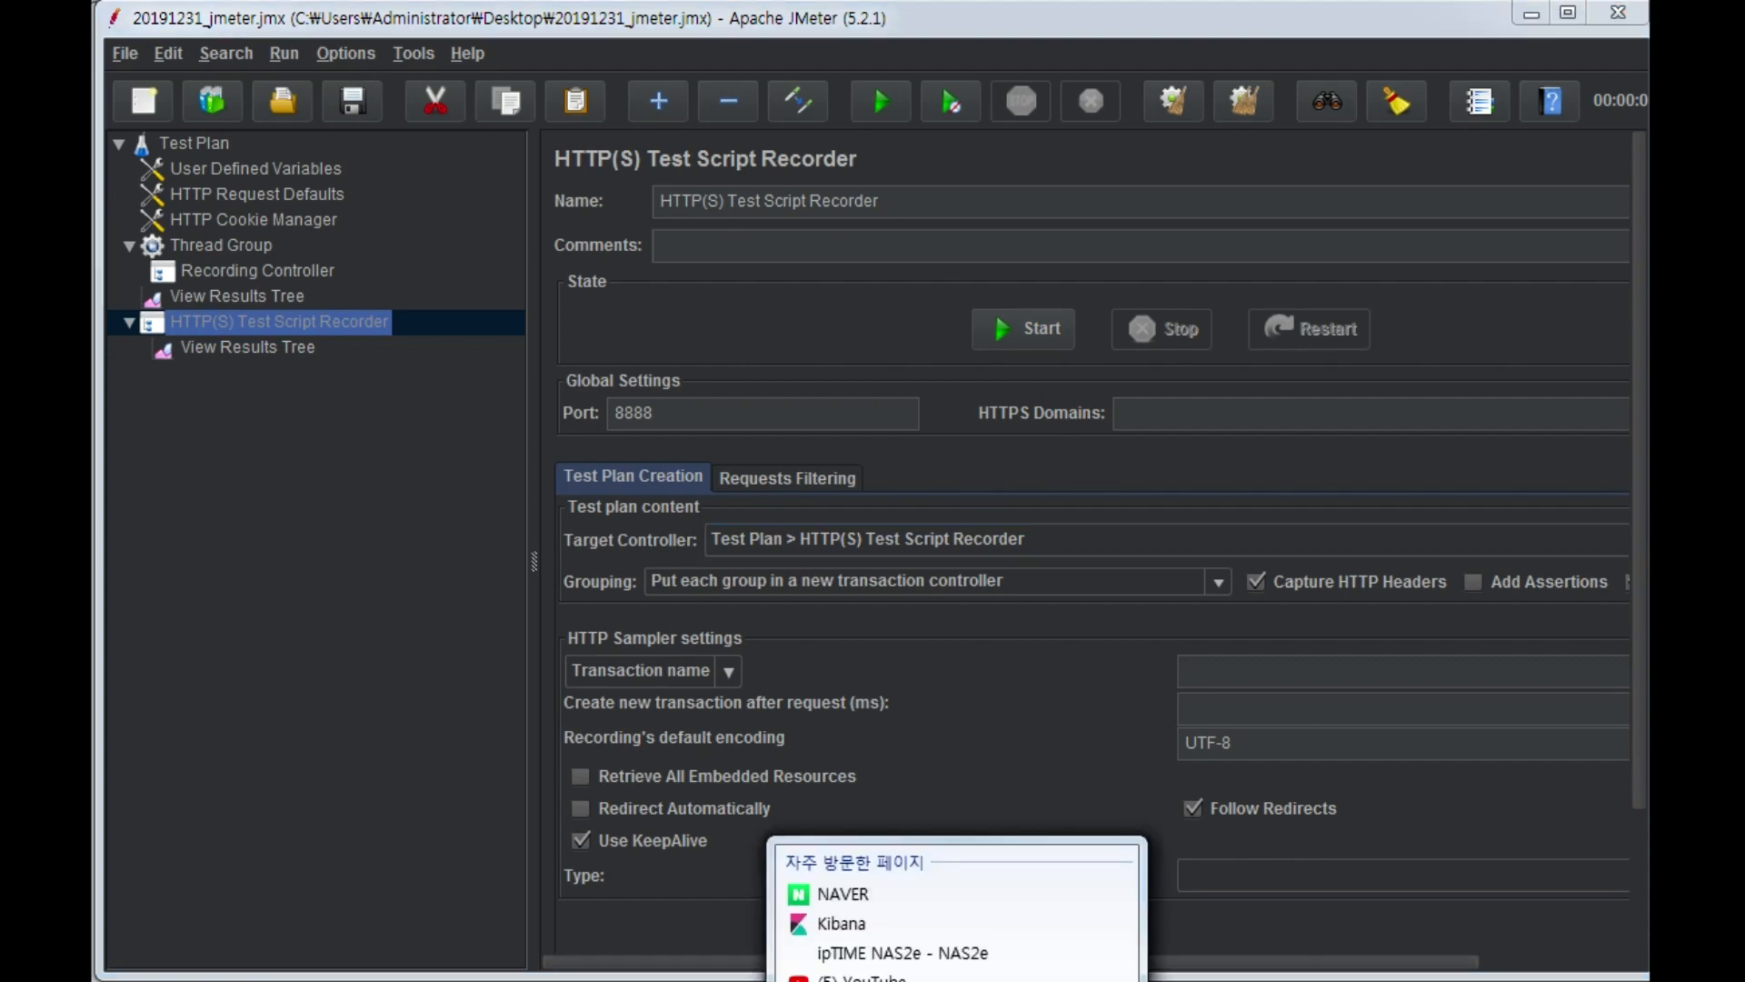
left_click(957, 981)
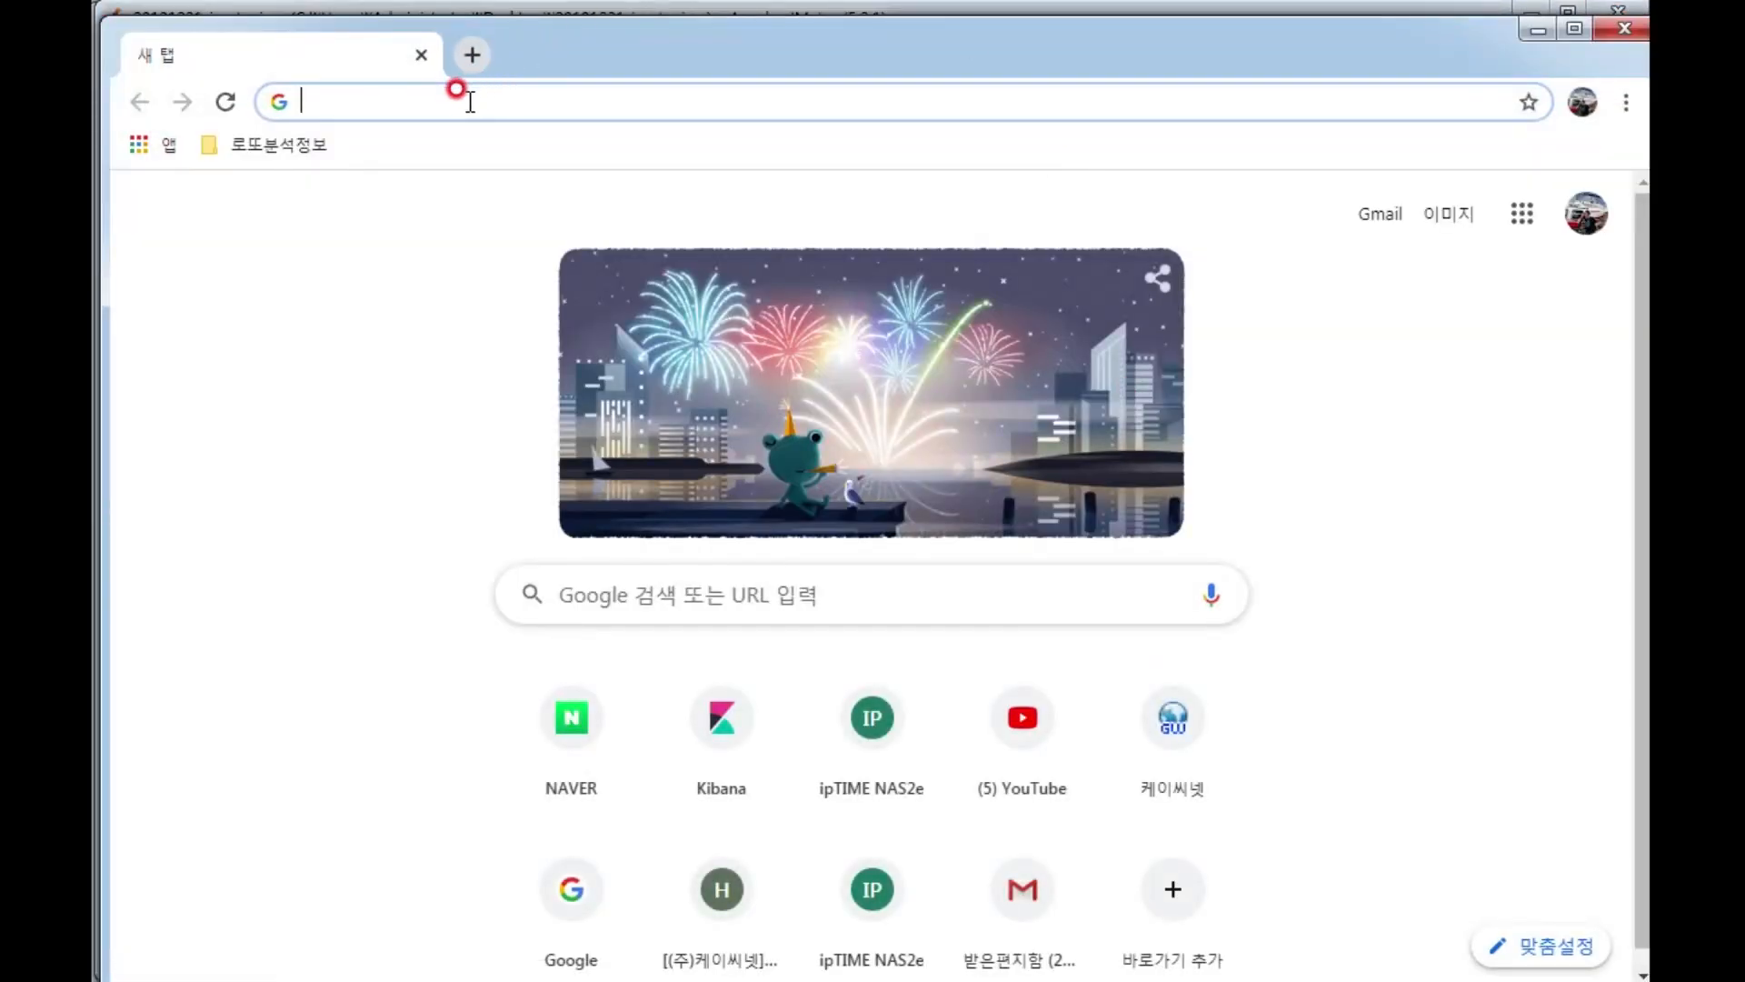
type("192.")
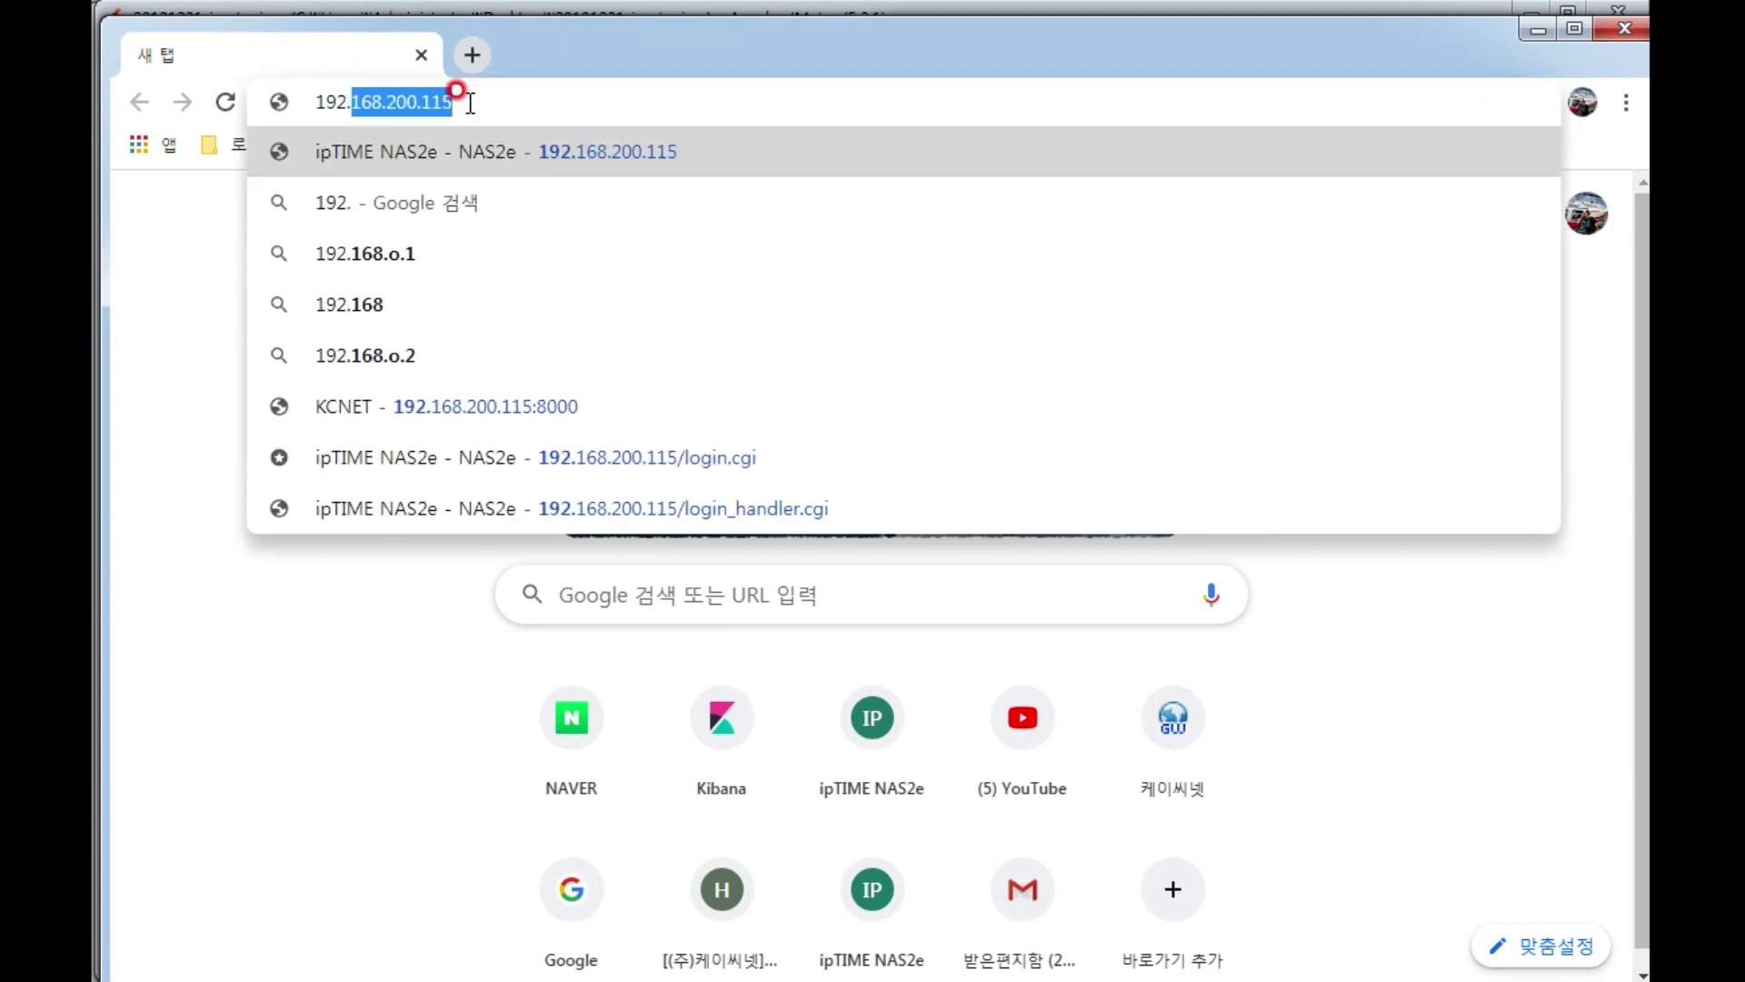
key("Return")
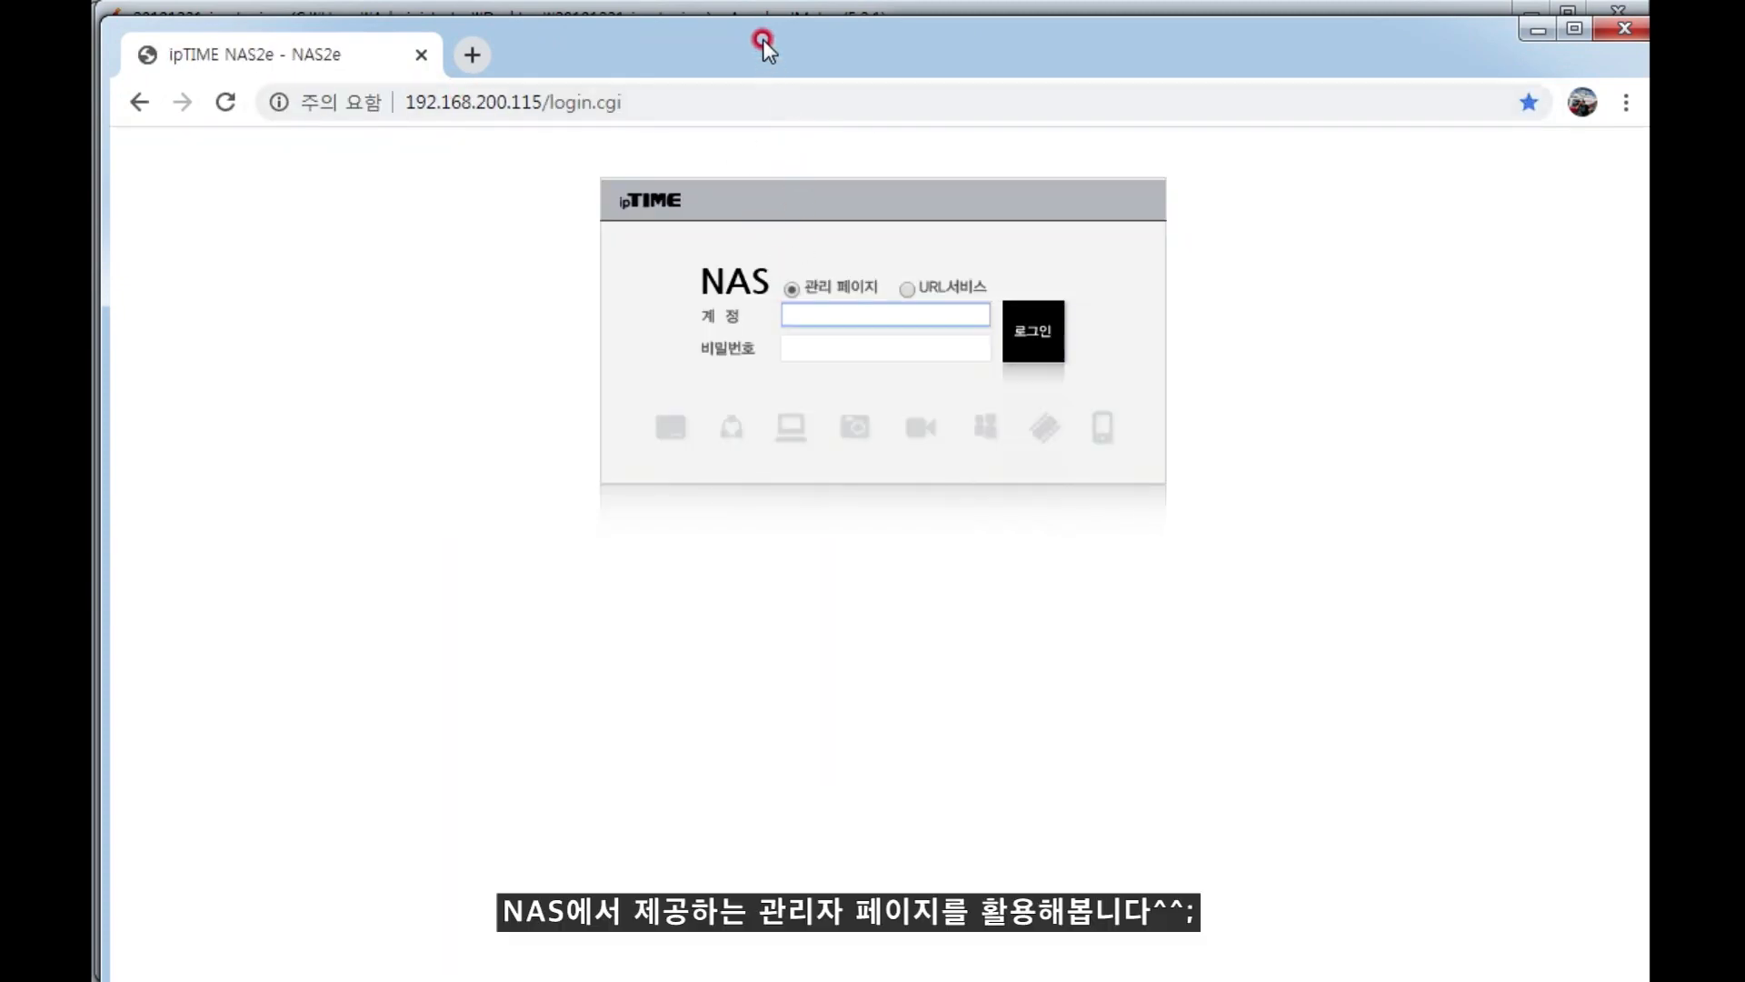
left_click_drag(762, 40, 758, 18)
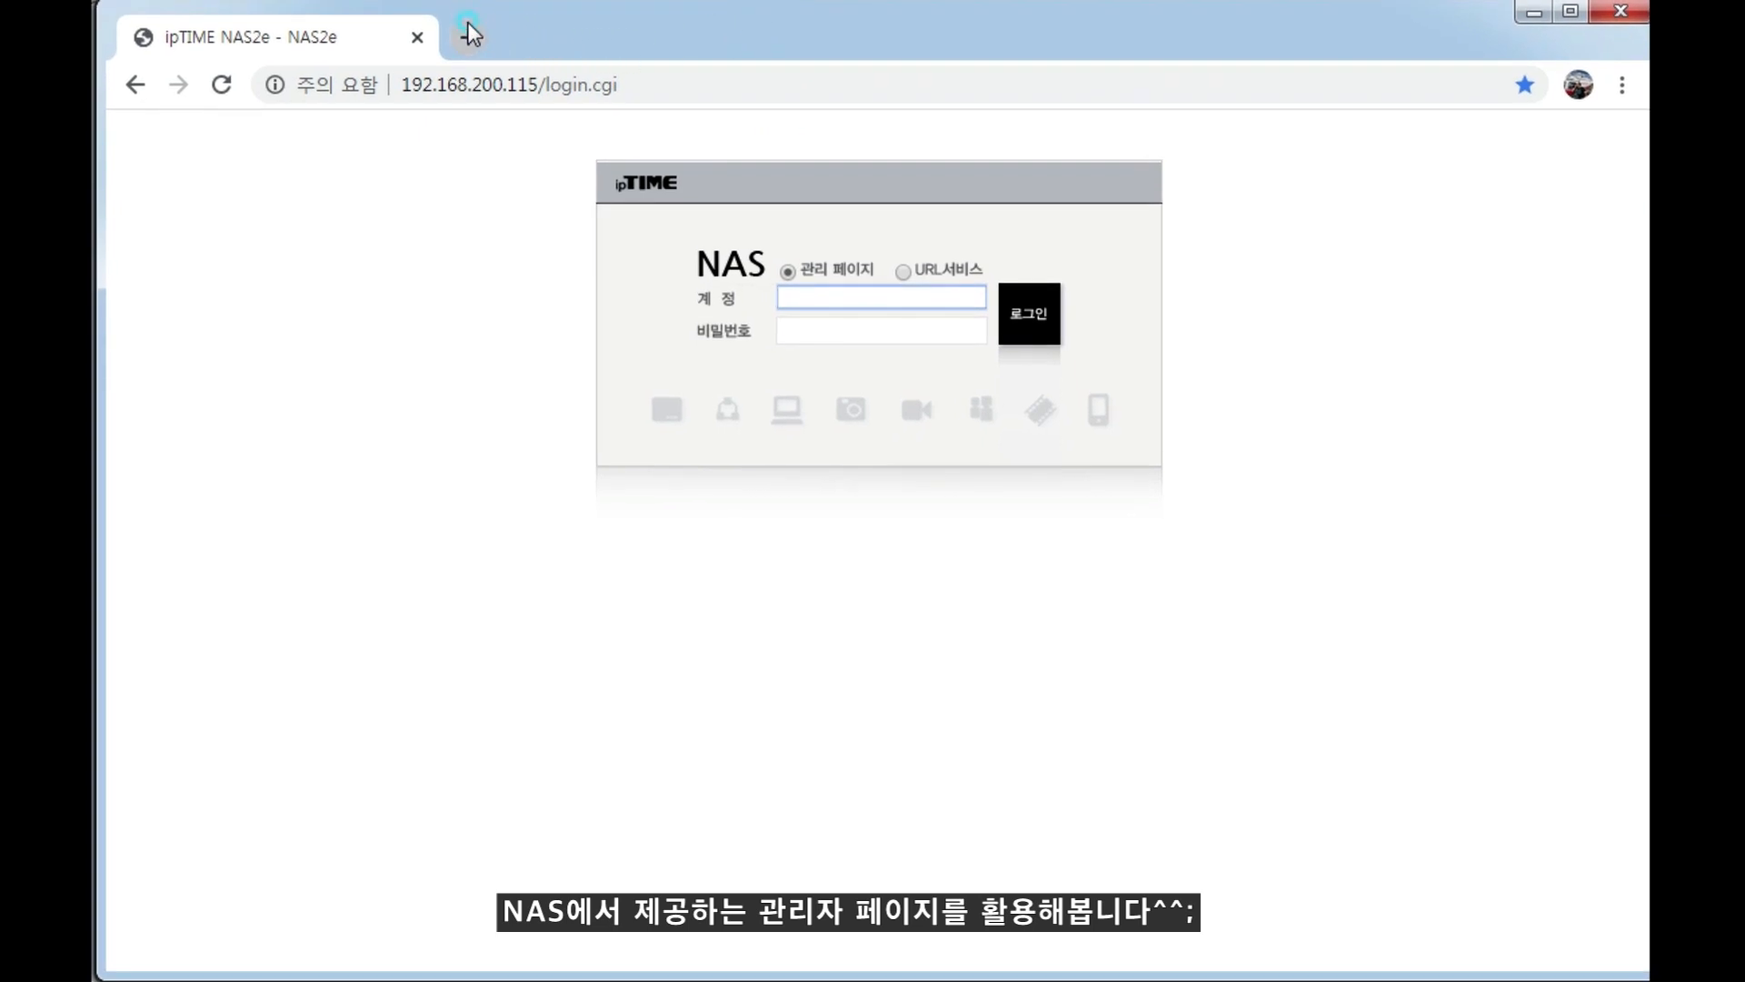
Open Chrome's system settings page, chrome://settings/system, in a new tab.
left_click(469, 34)
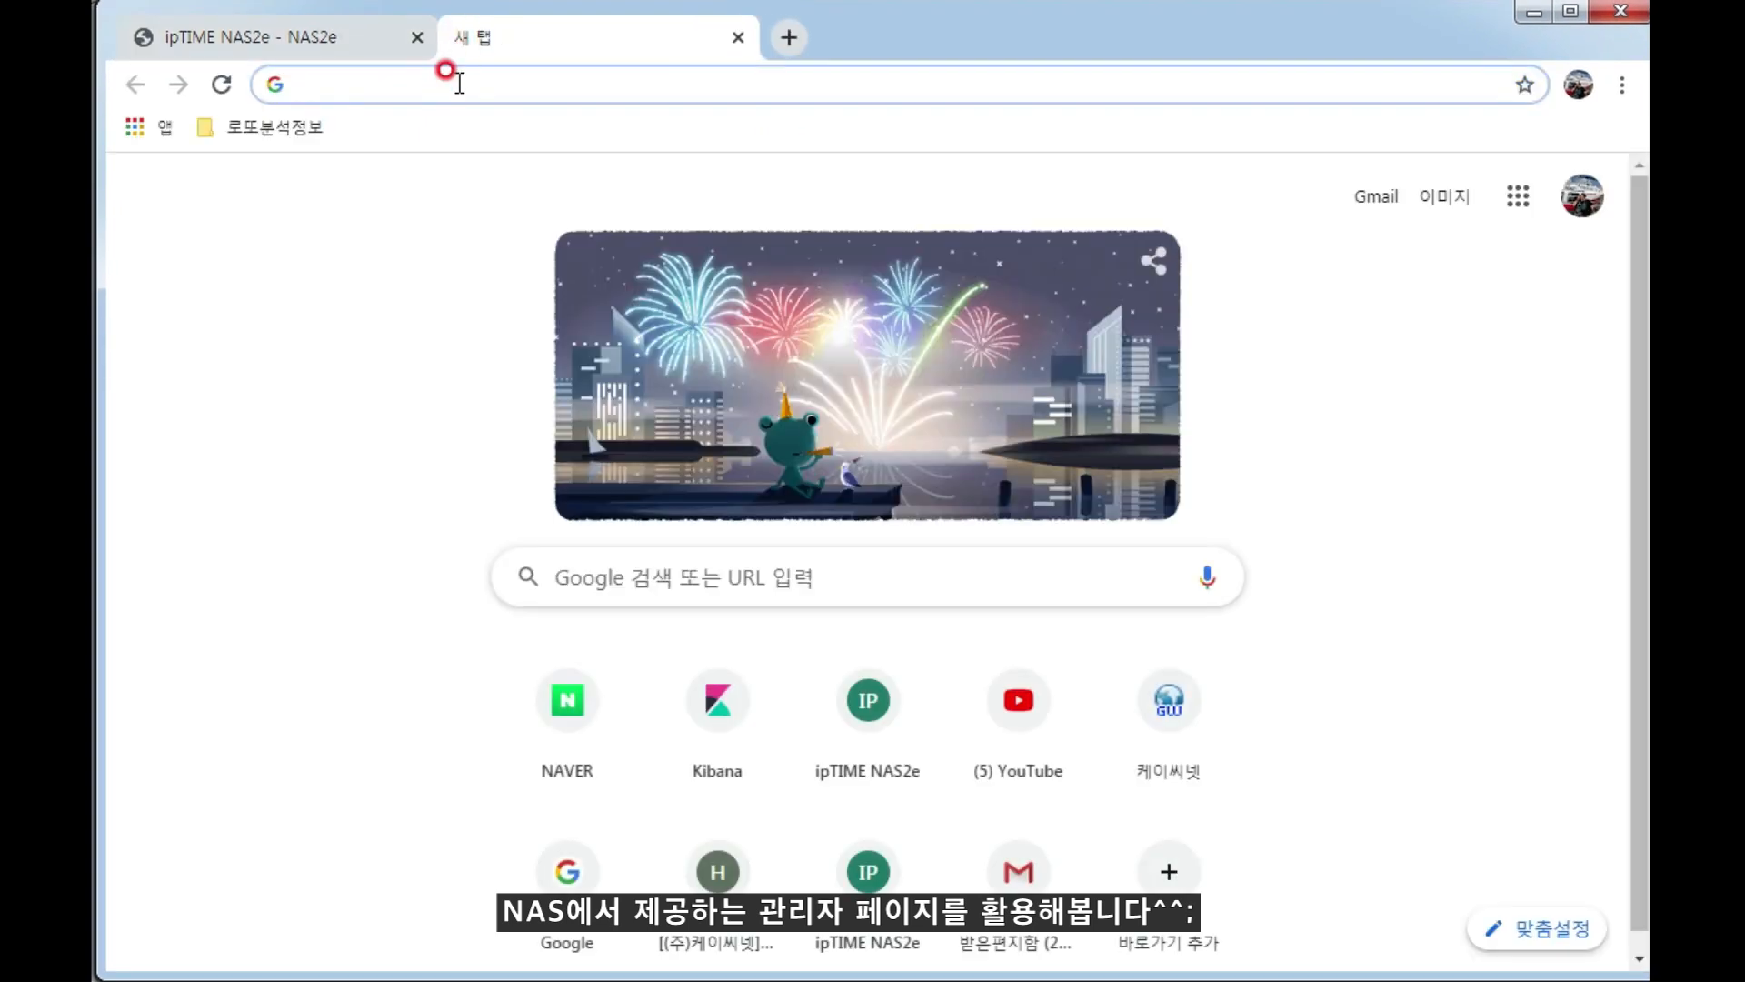
type("chrom")
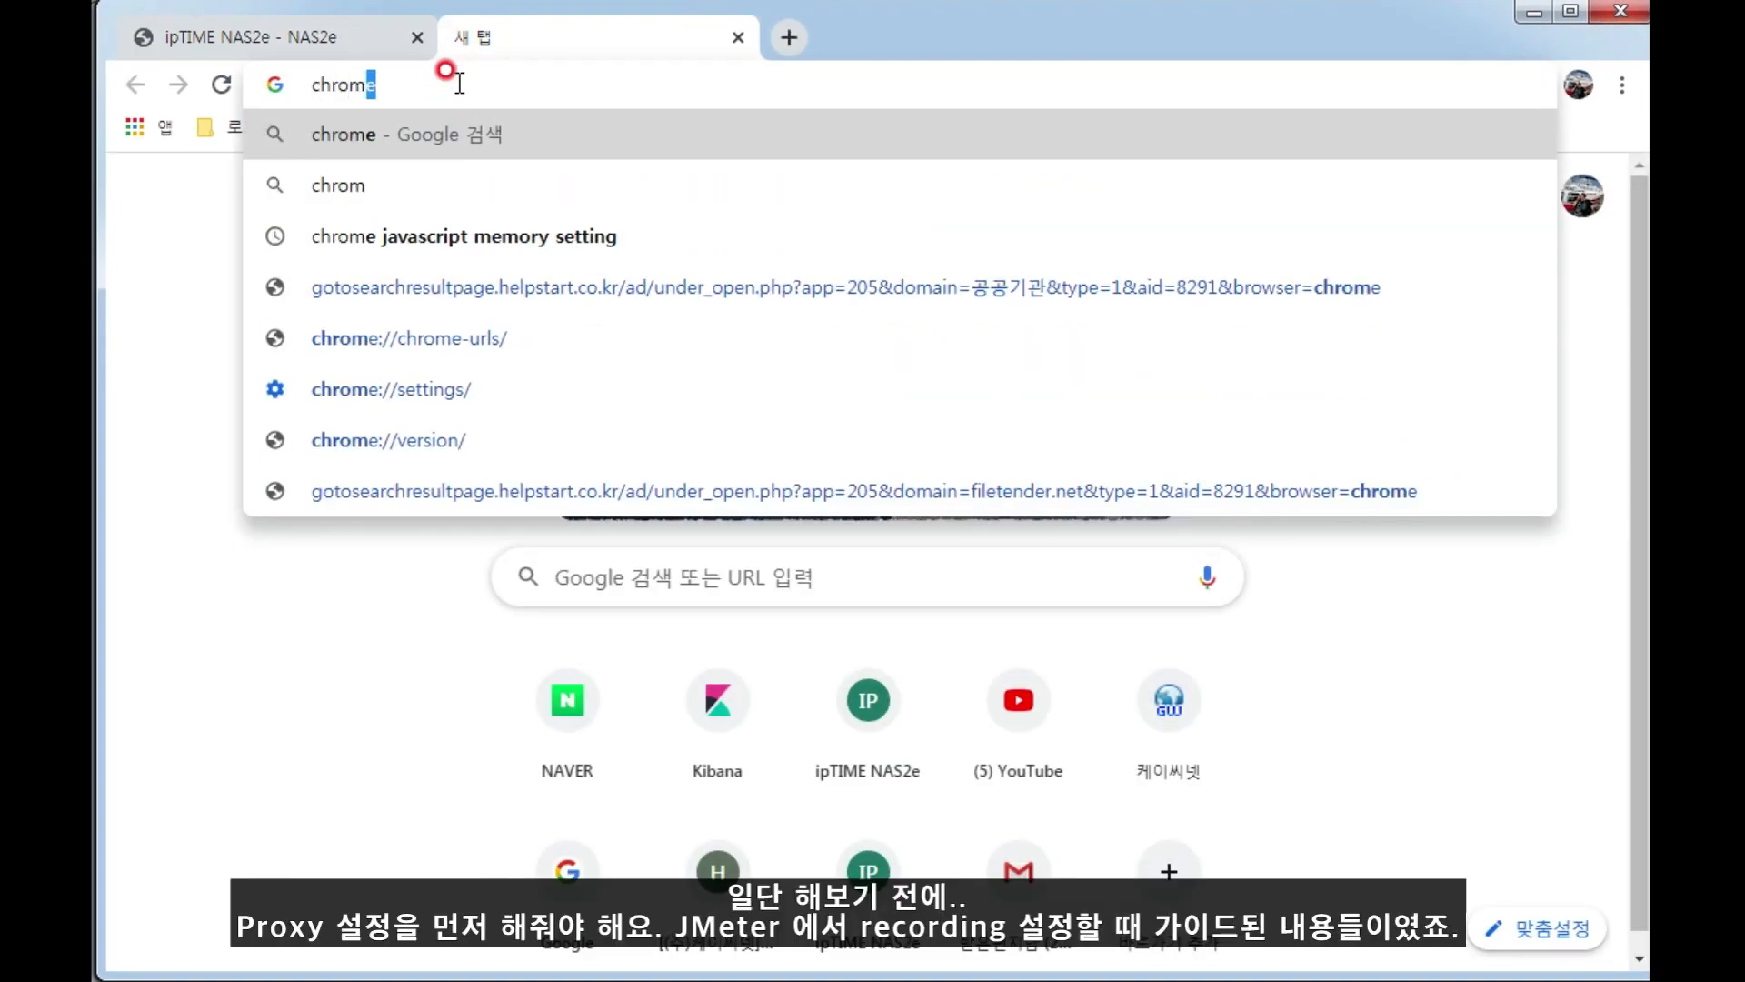
type("e")
key("Down")
key("Down")
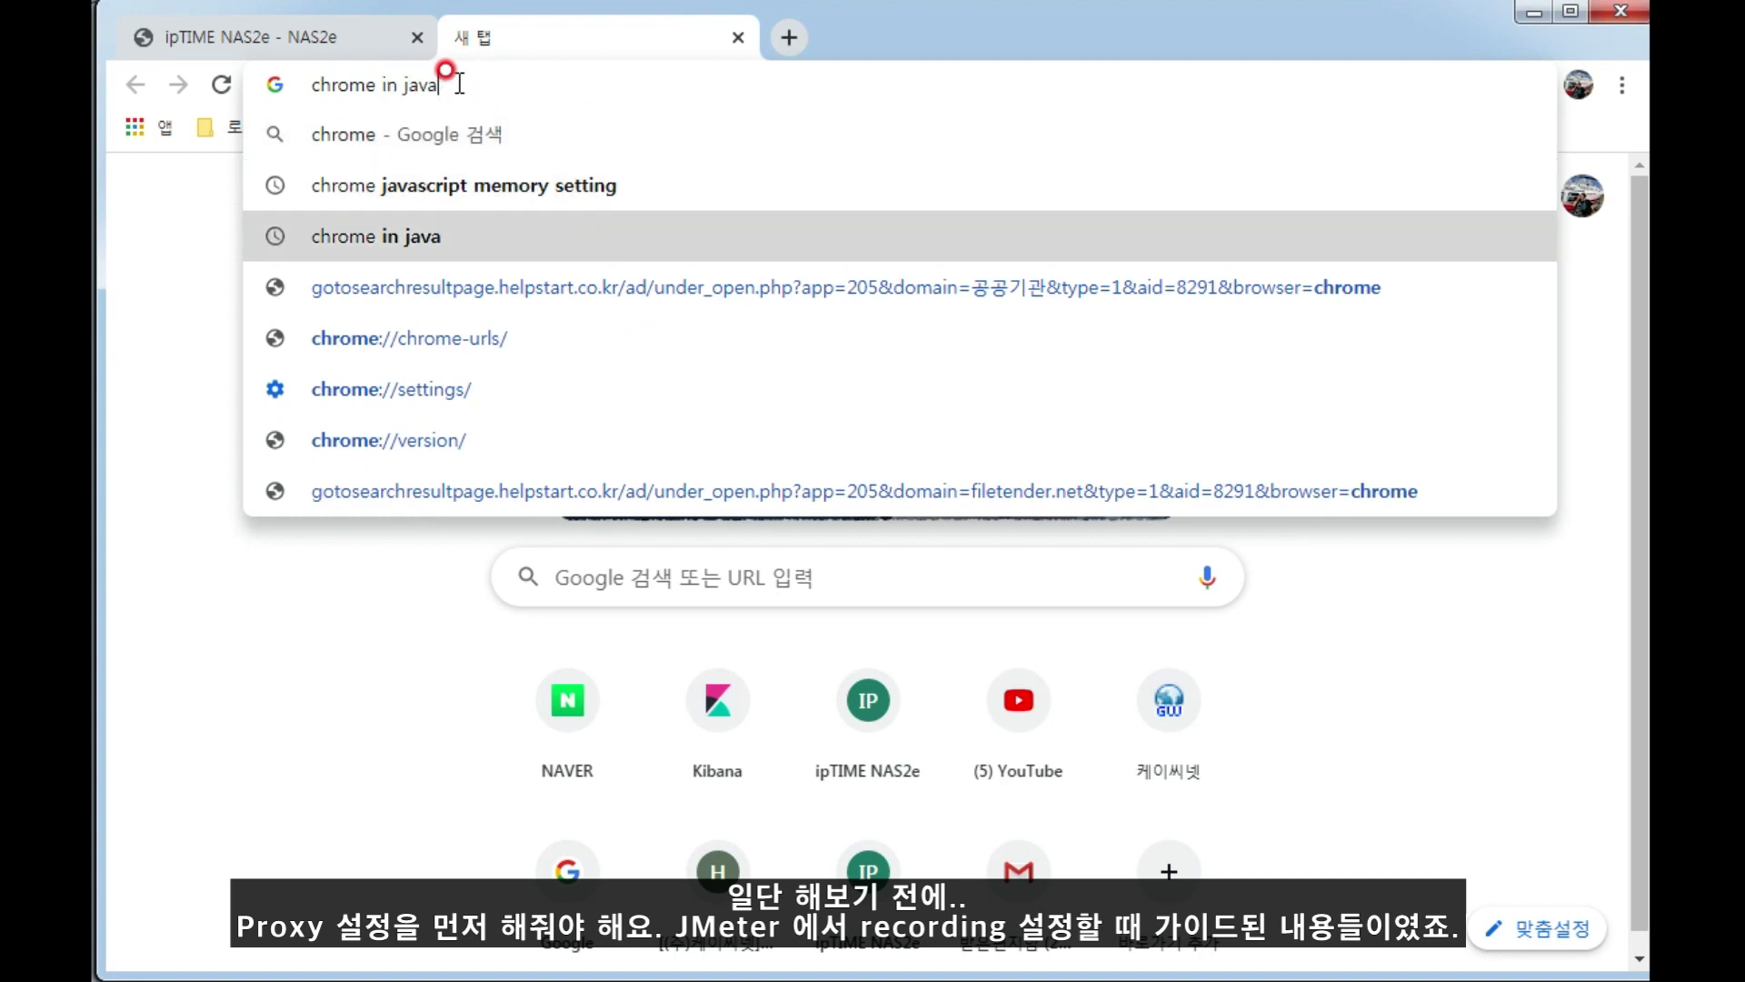
key("Down")
key("Down")
key("Down")
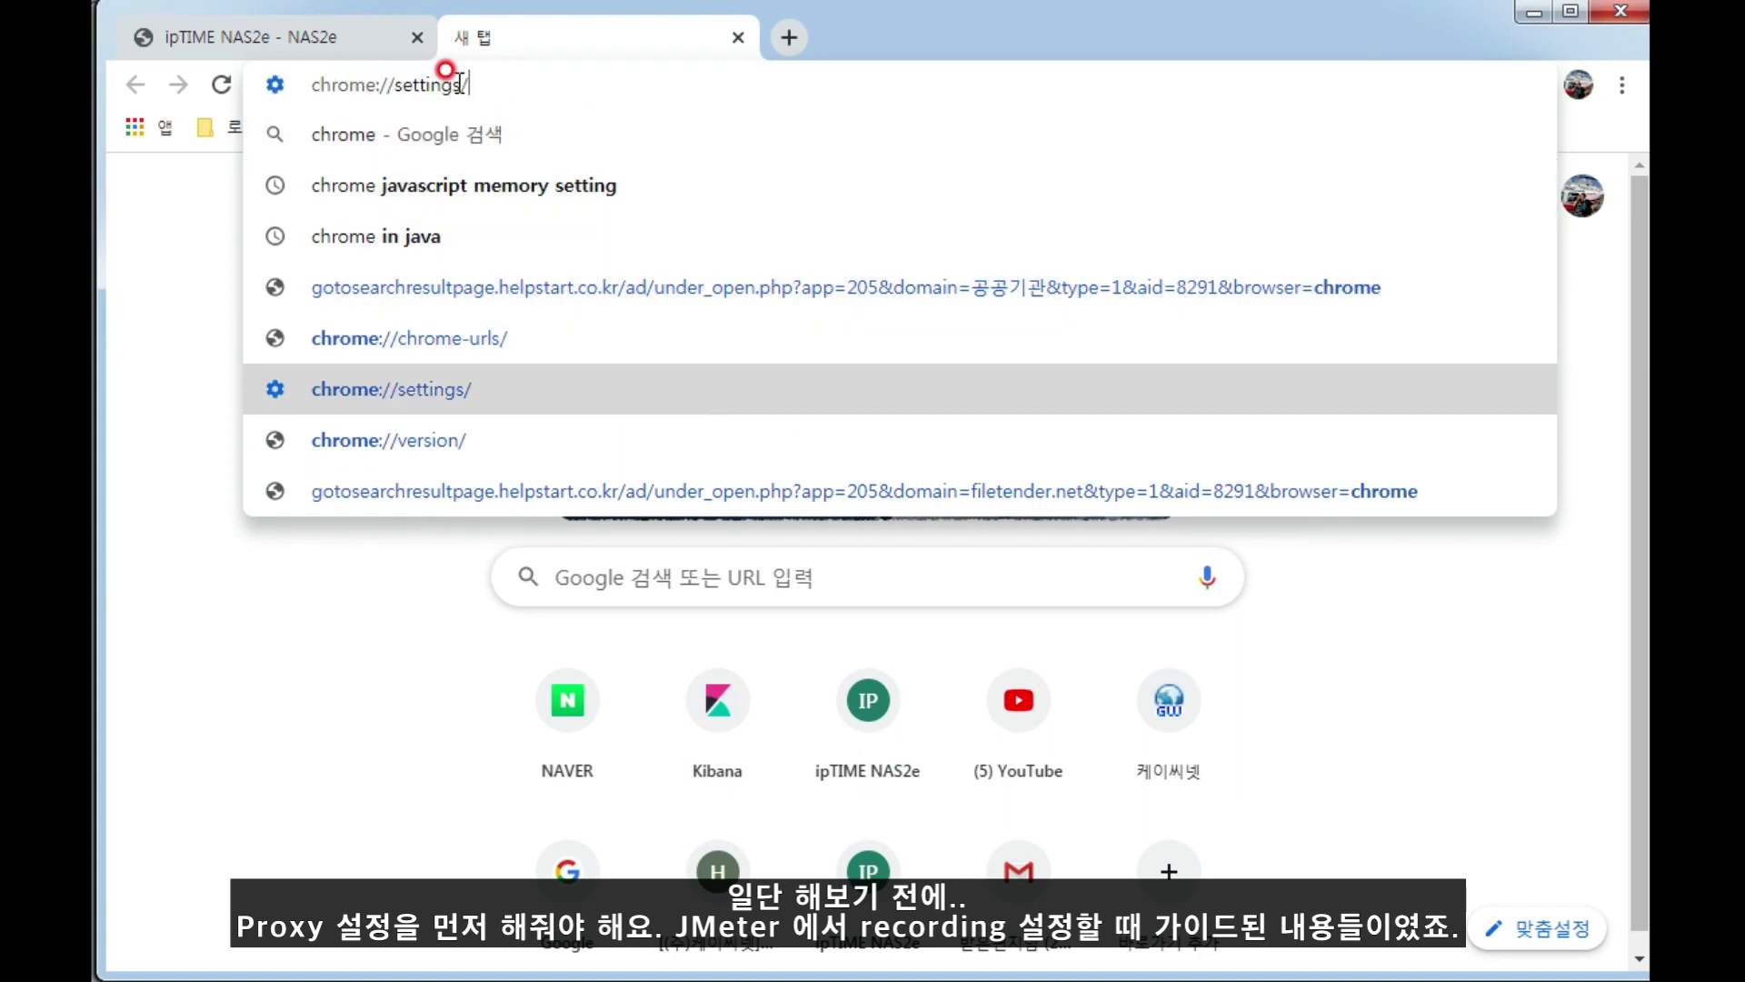
type("system")
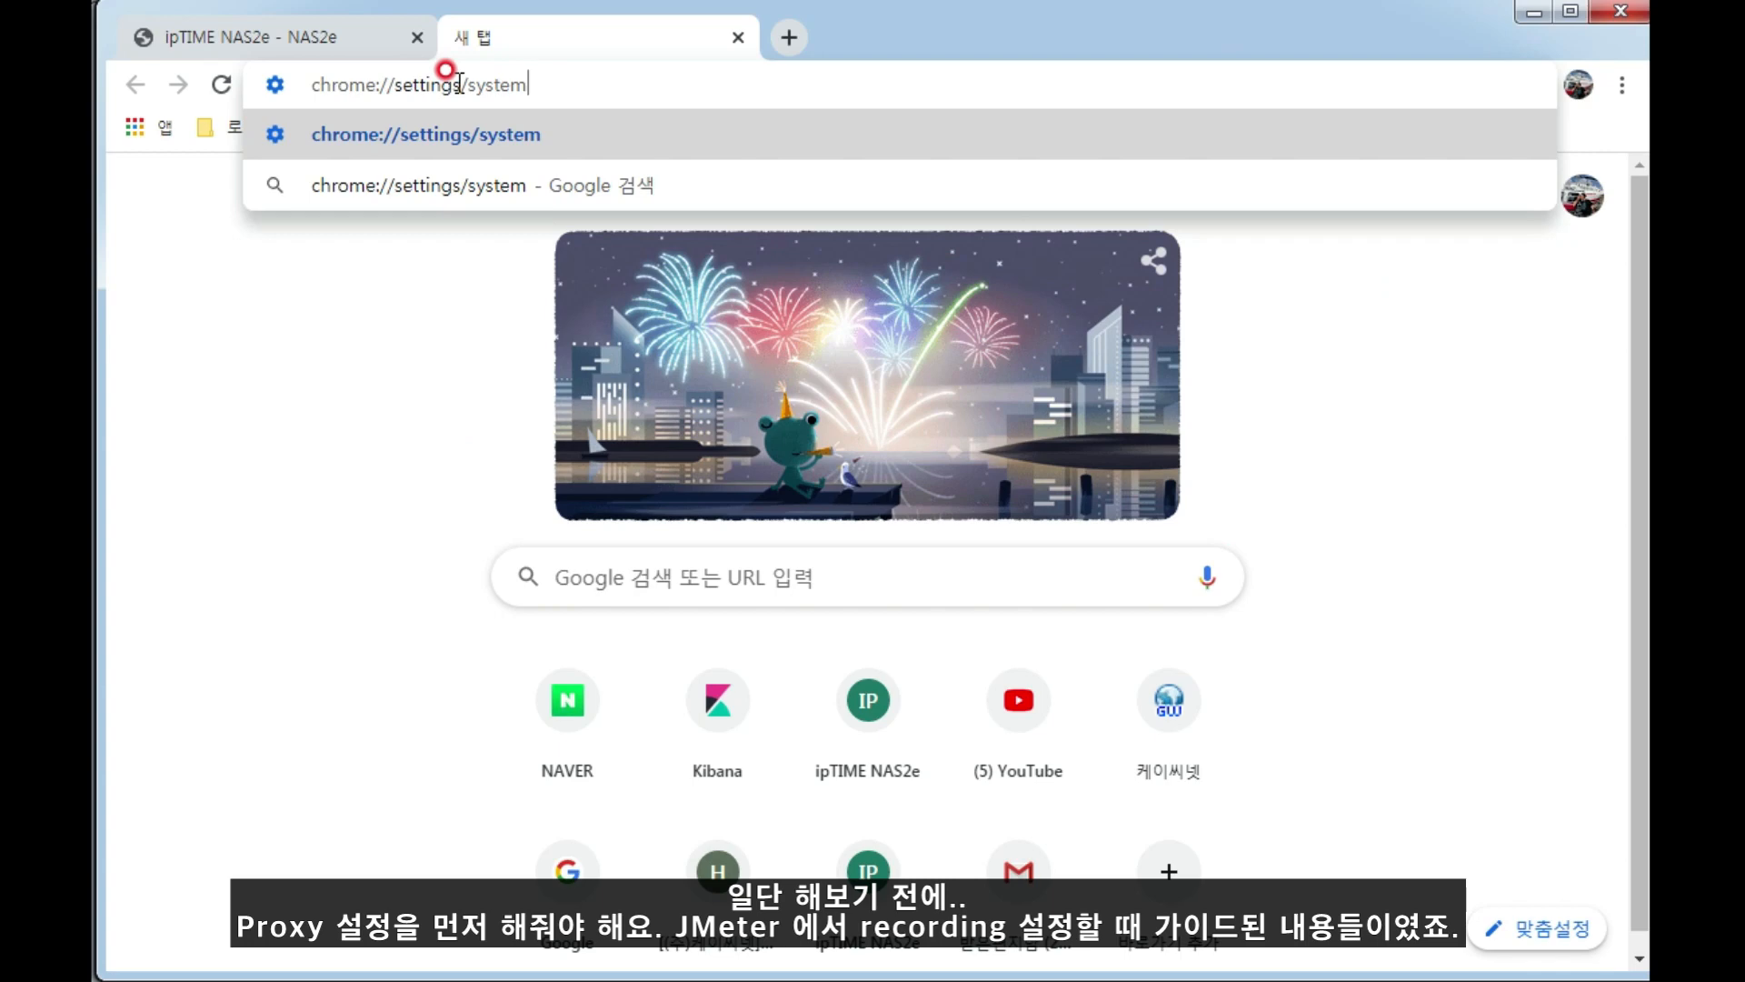
key("Return")
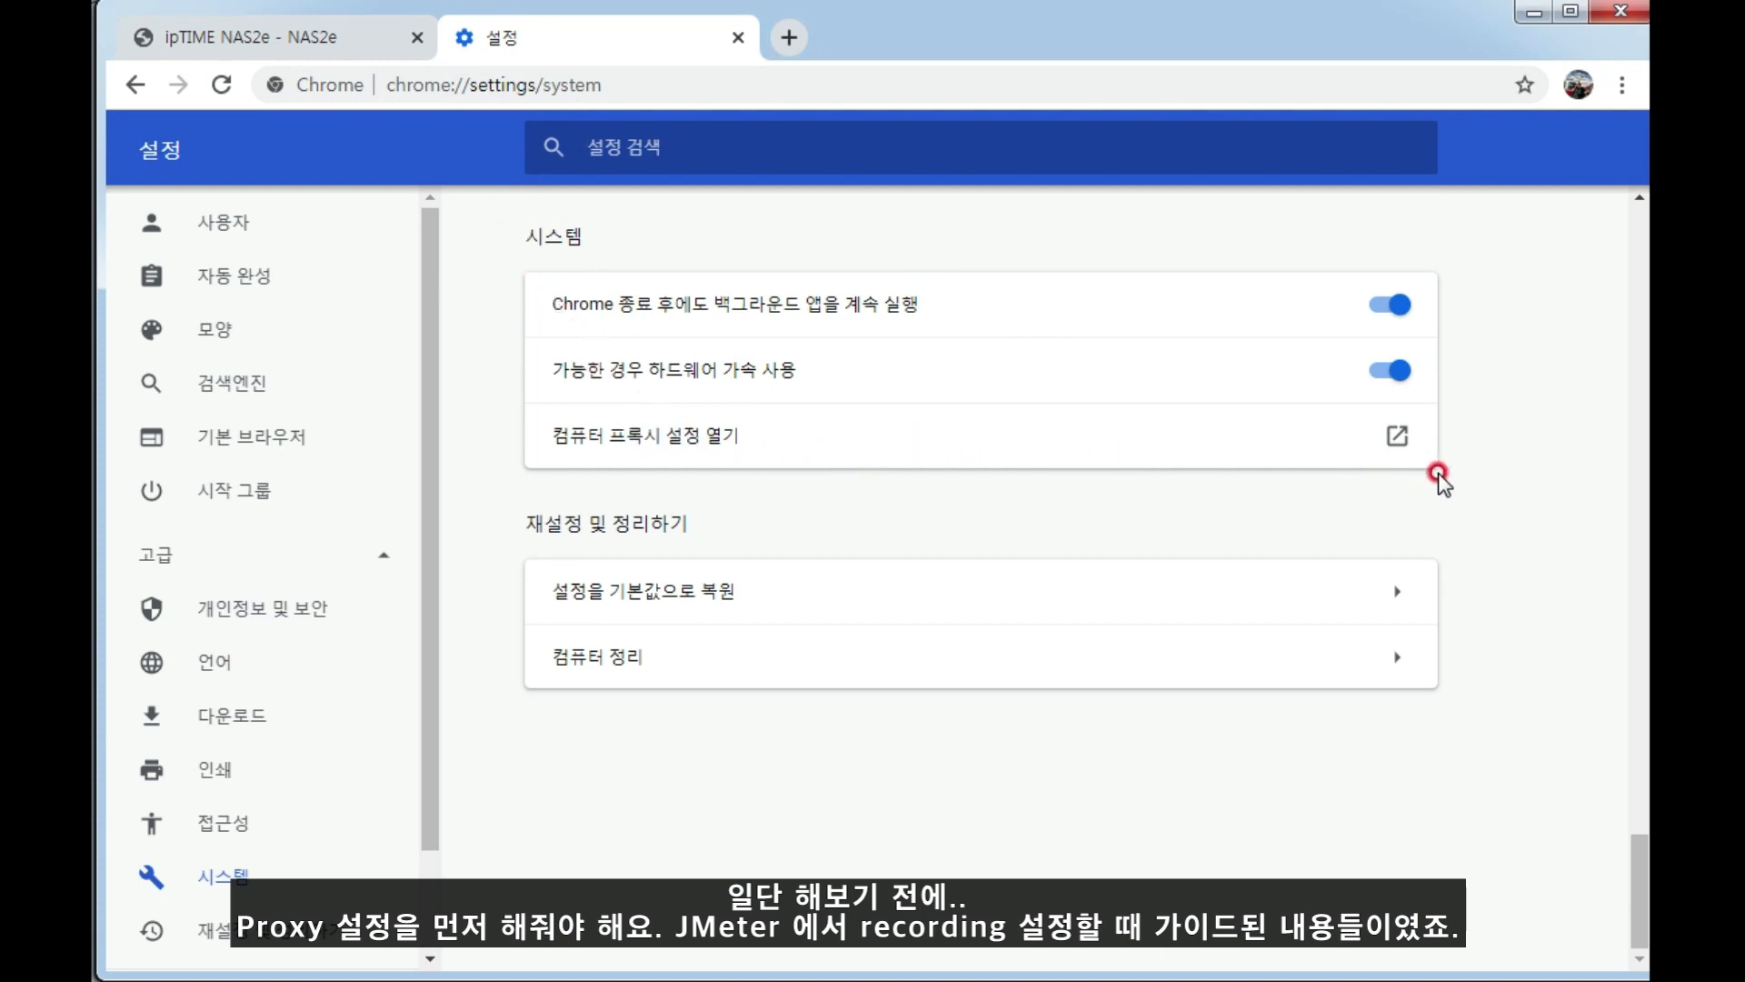
Enable the LAN proxy server with address localhost and port 8888 in the computer's proxy settings and apply it.
left_click(1399, 438)
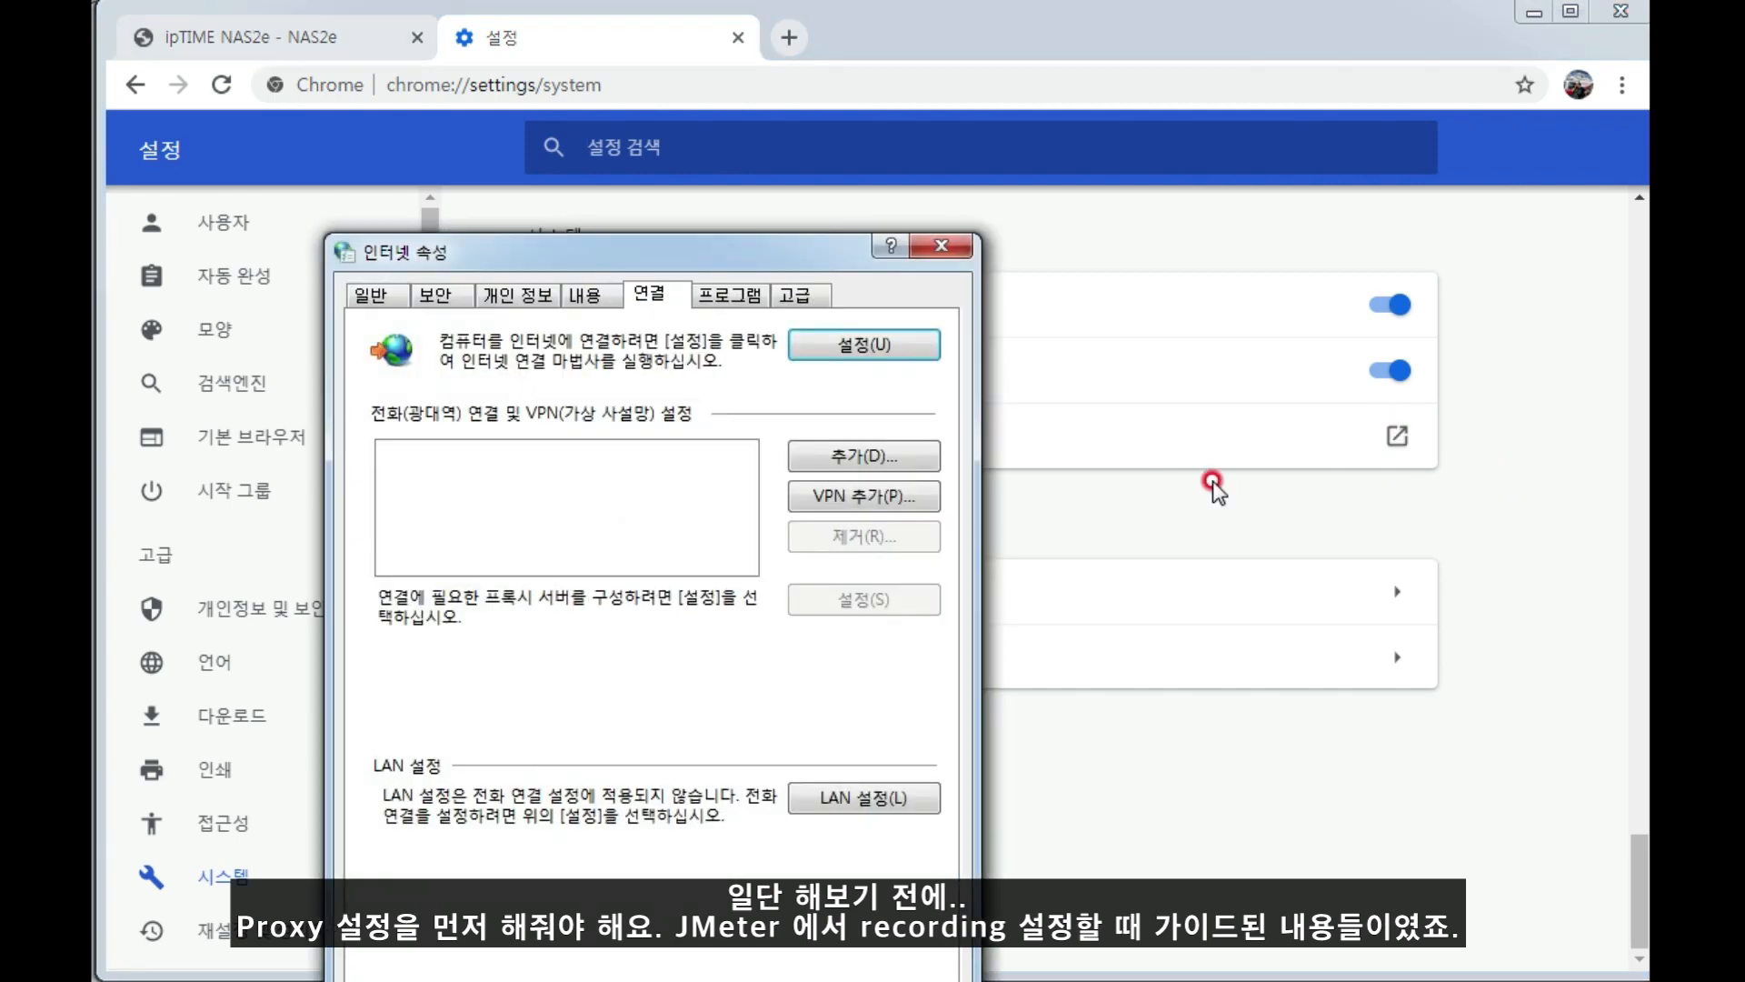
left_click(829, 800)
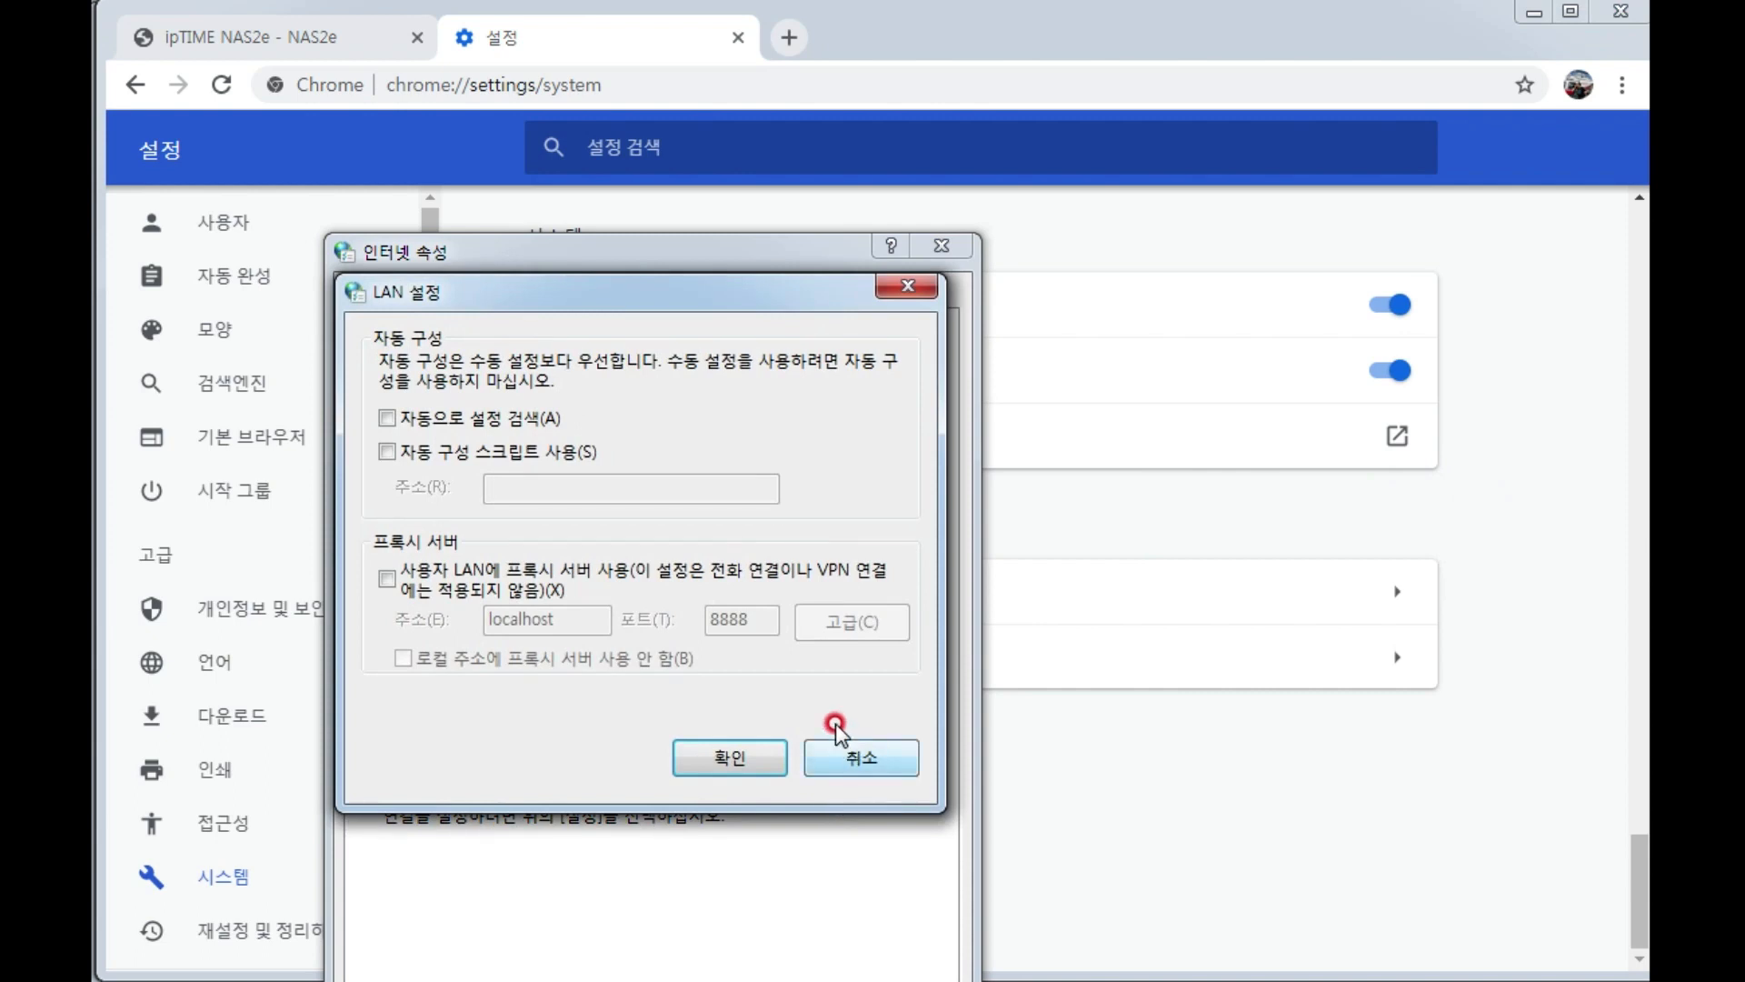
left_click(525, 578)
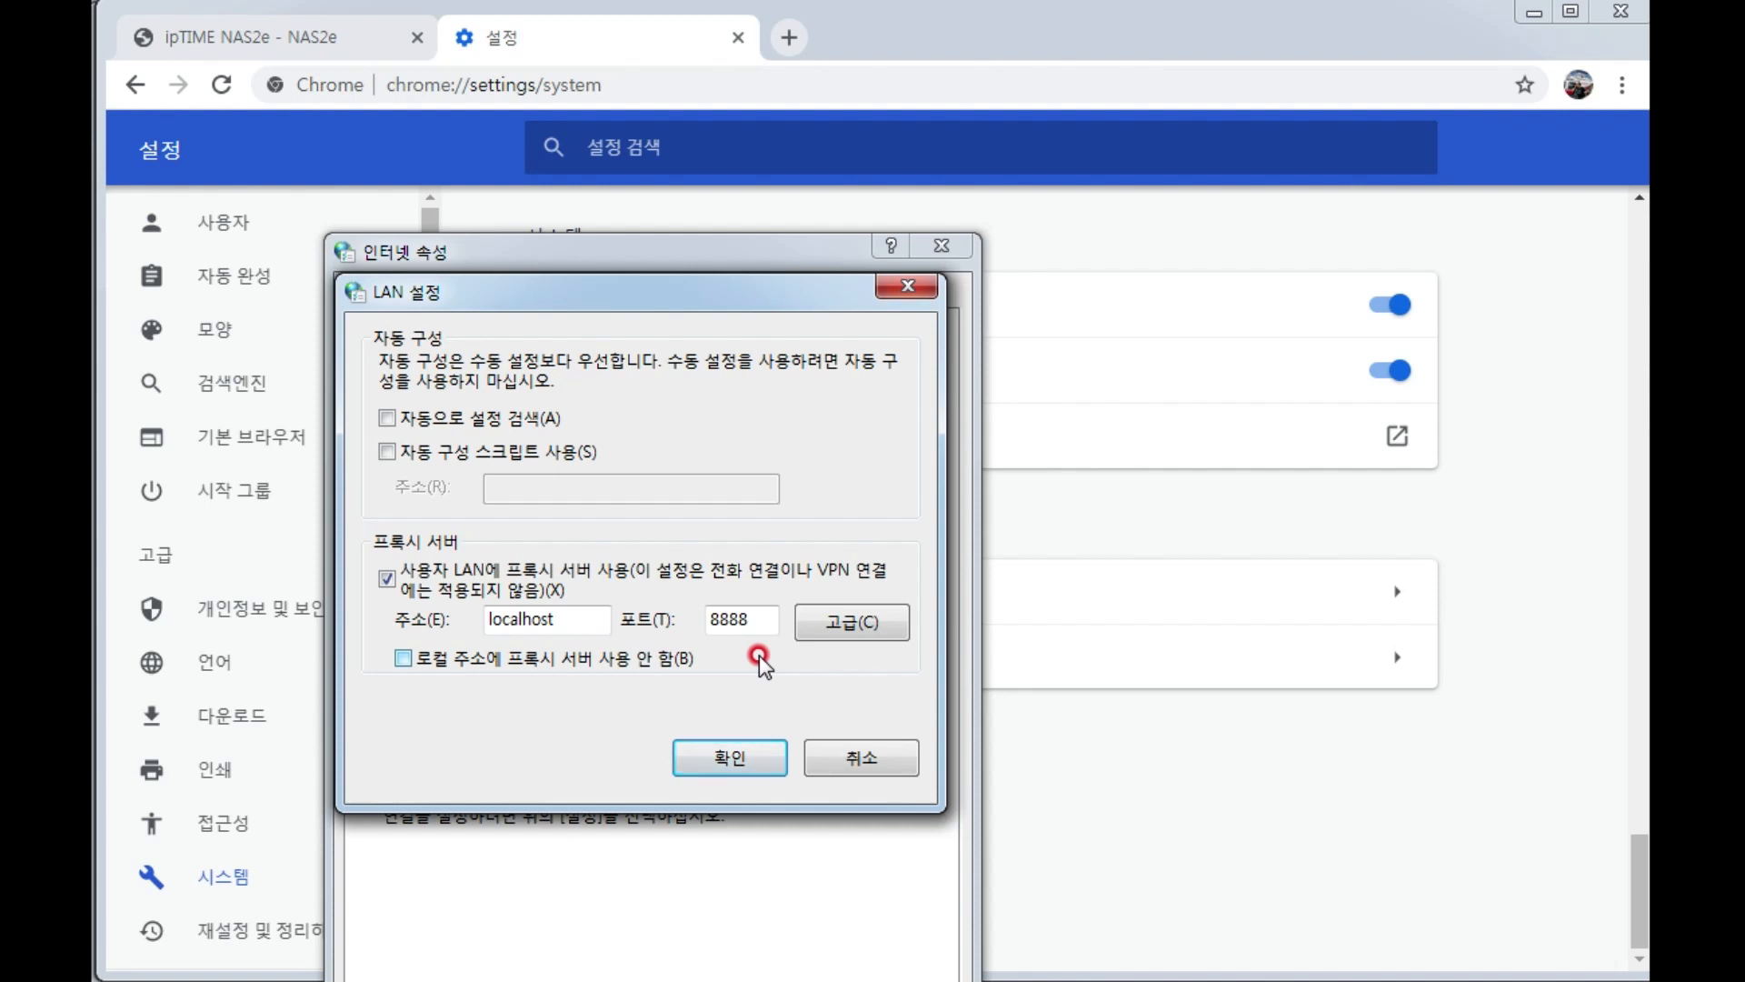
left_click(741, 757)
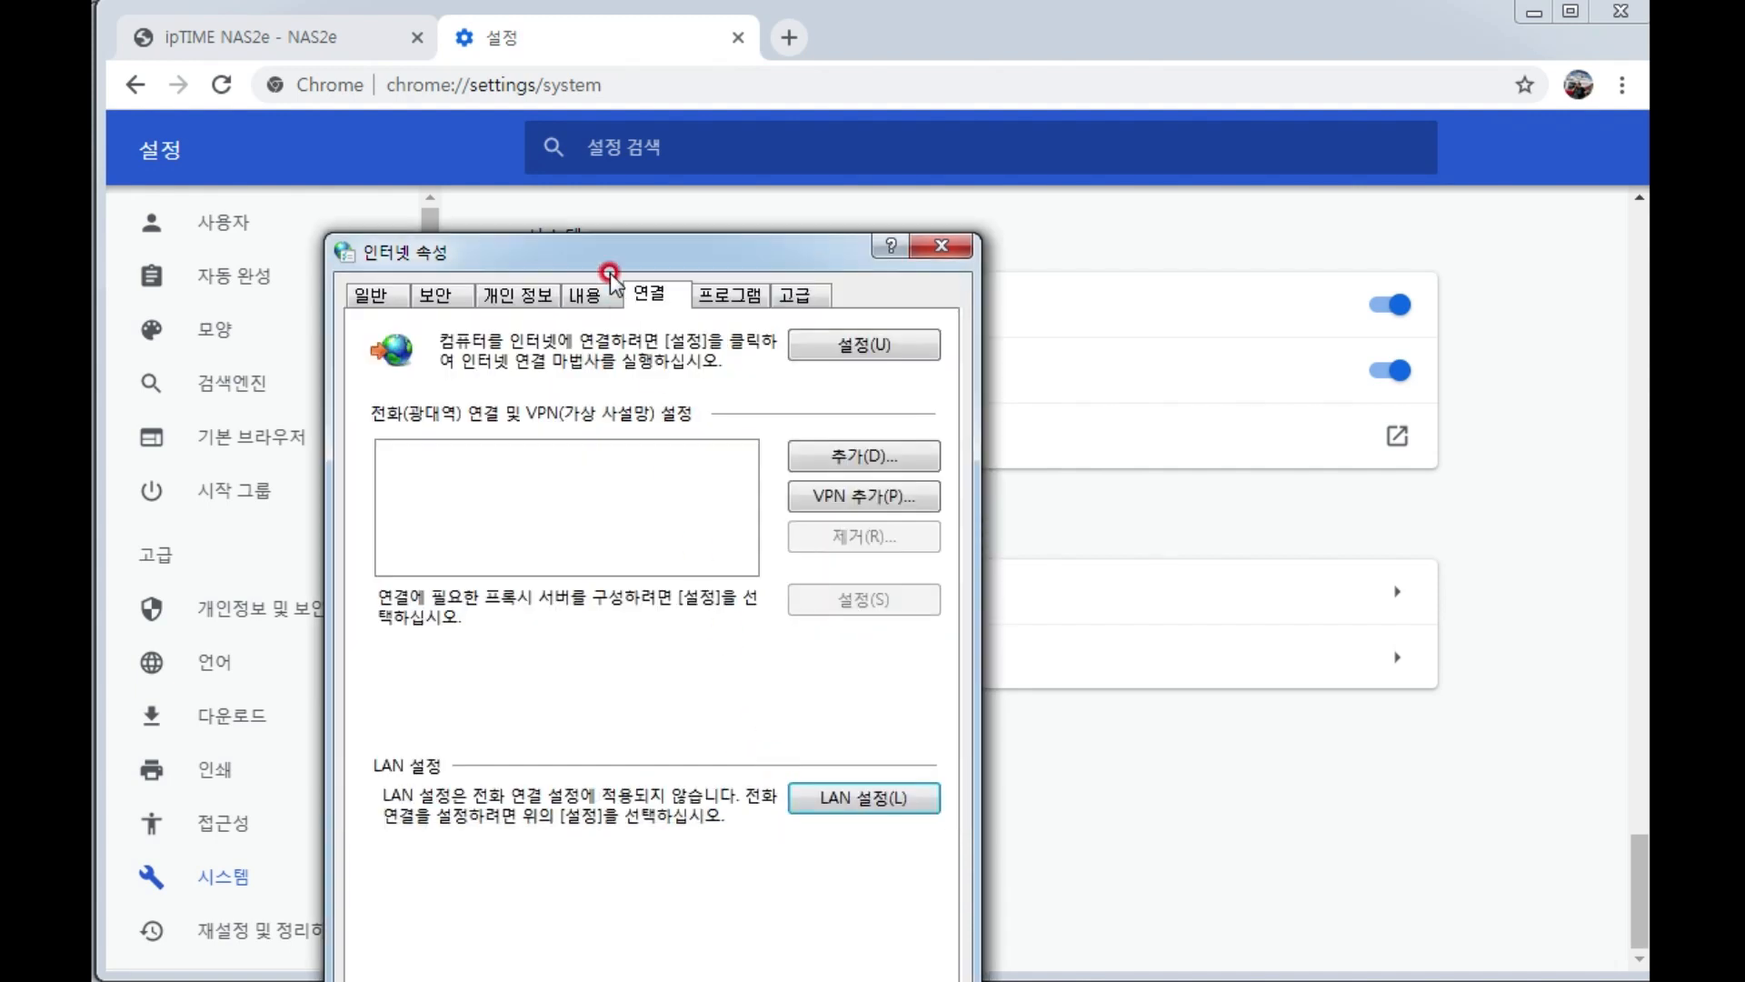
left_click_drag(606, 263, 688, 121)
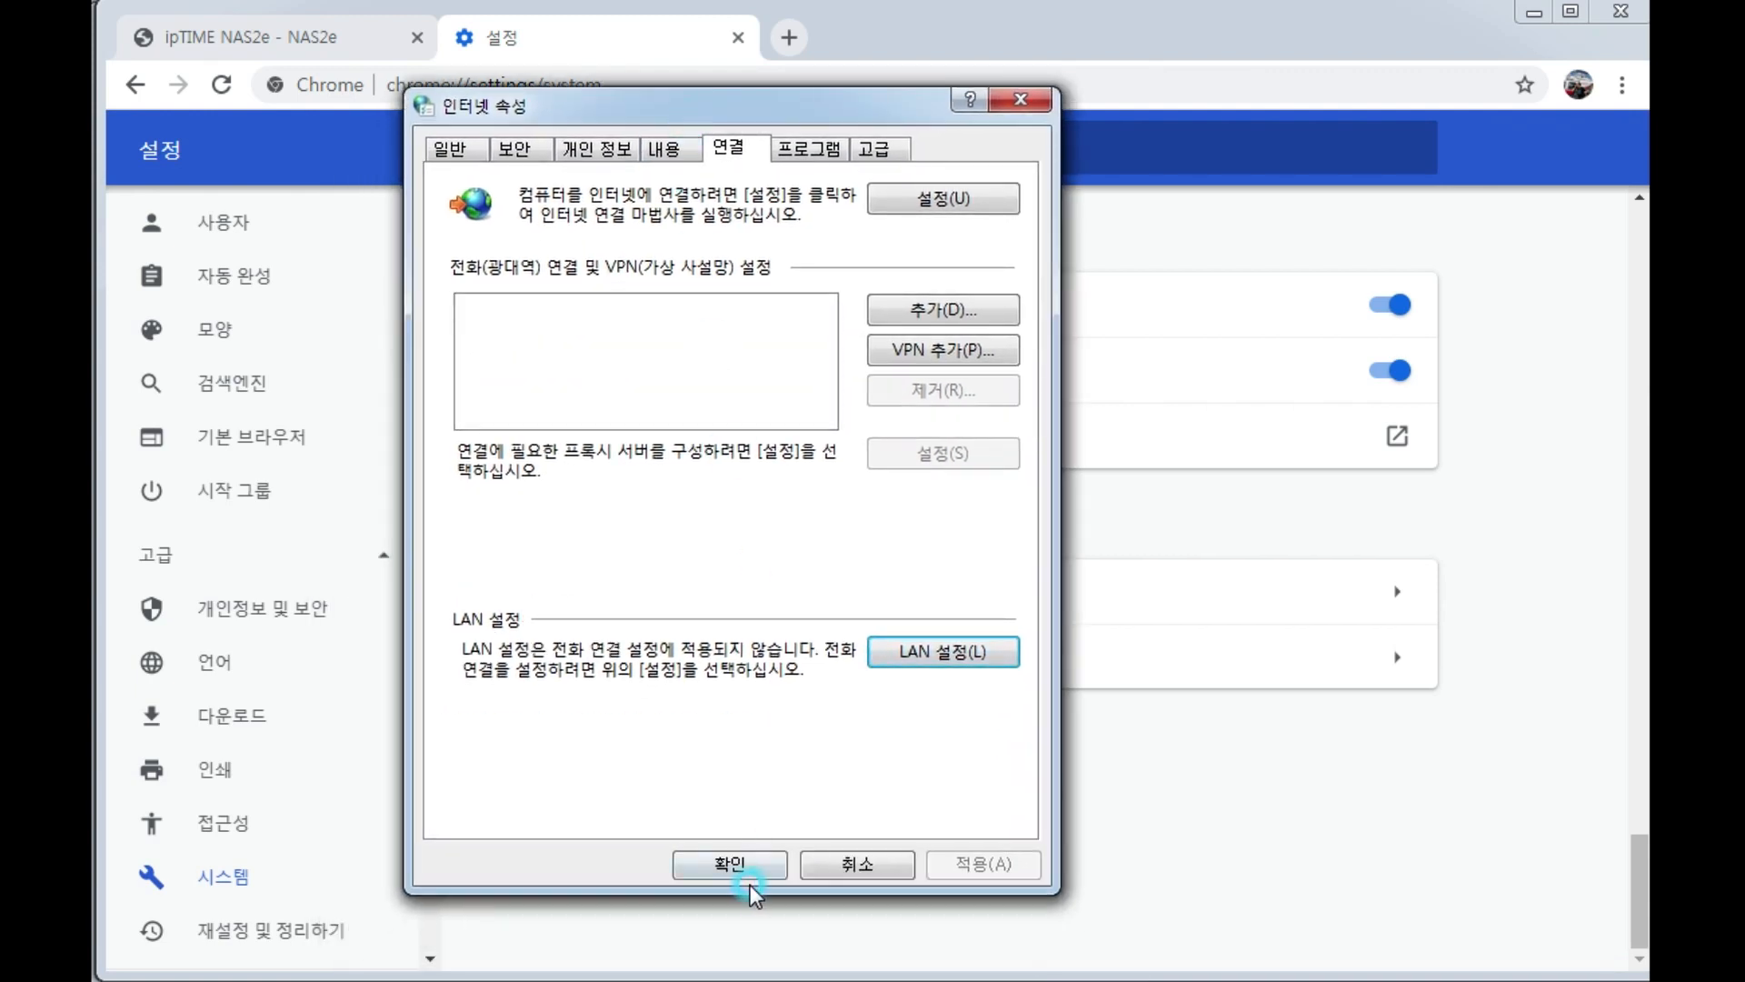
left_click(718, 850)
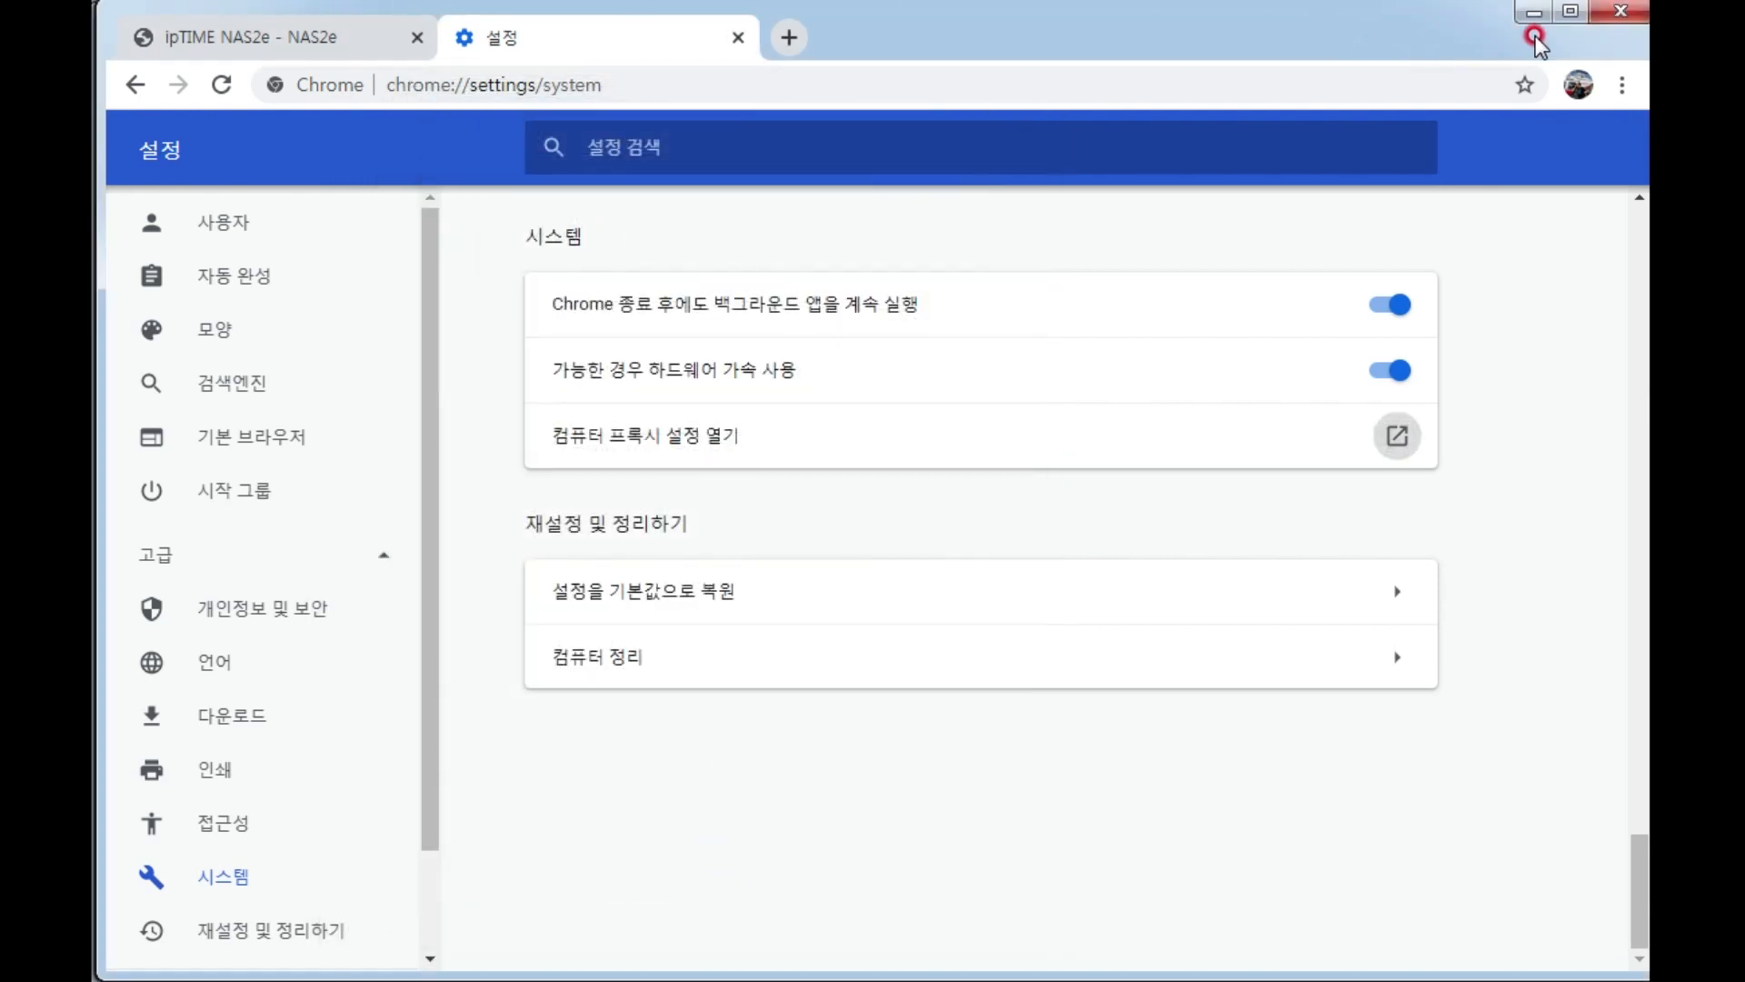
Return to the NAS login page and reload 192.168.200.115/login.cgi to test the connection through the proxy.
left_click(1540, 13)
left_click(291, 41)
left_click(495, 86)
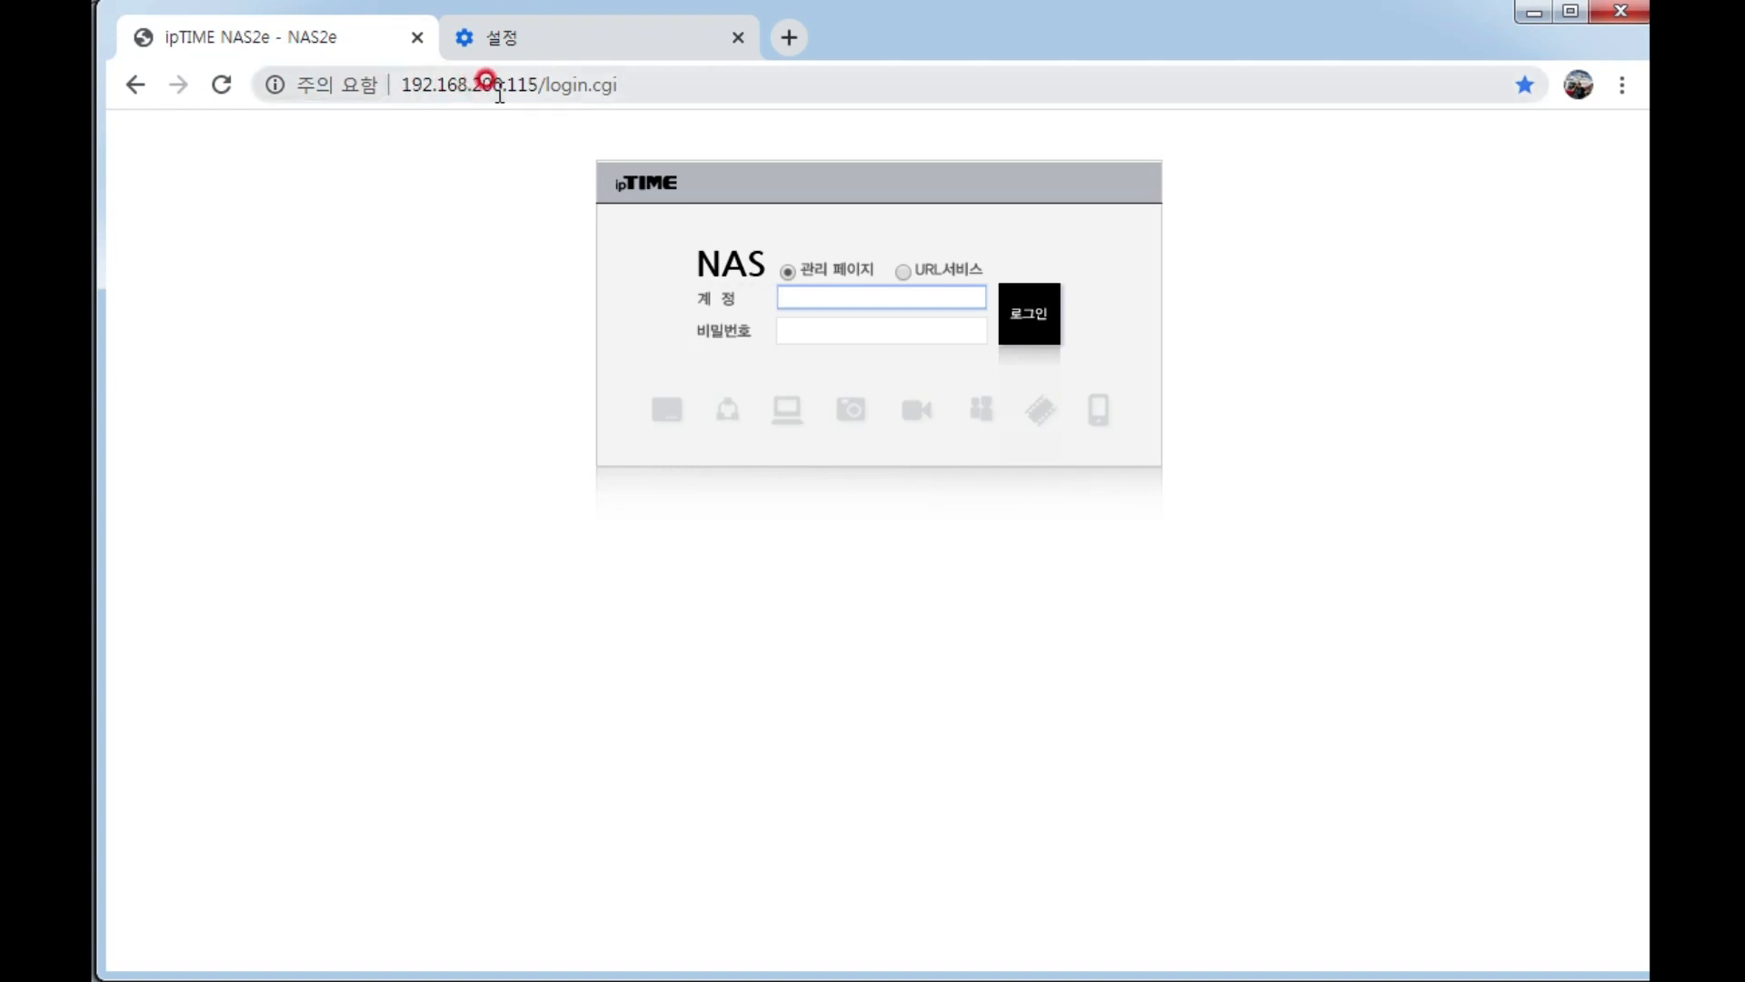
key("Return")
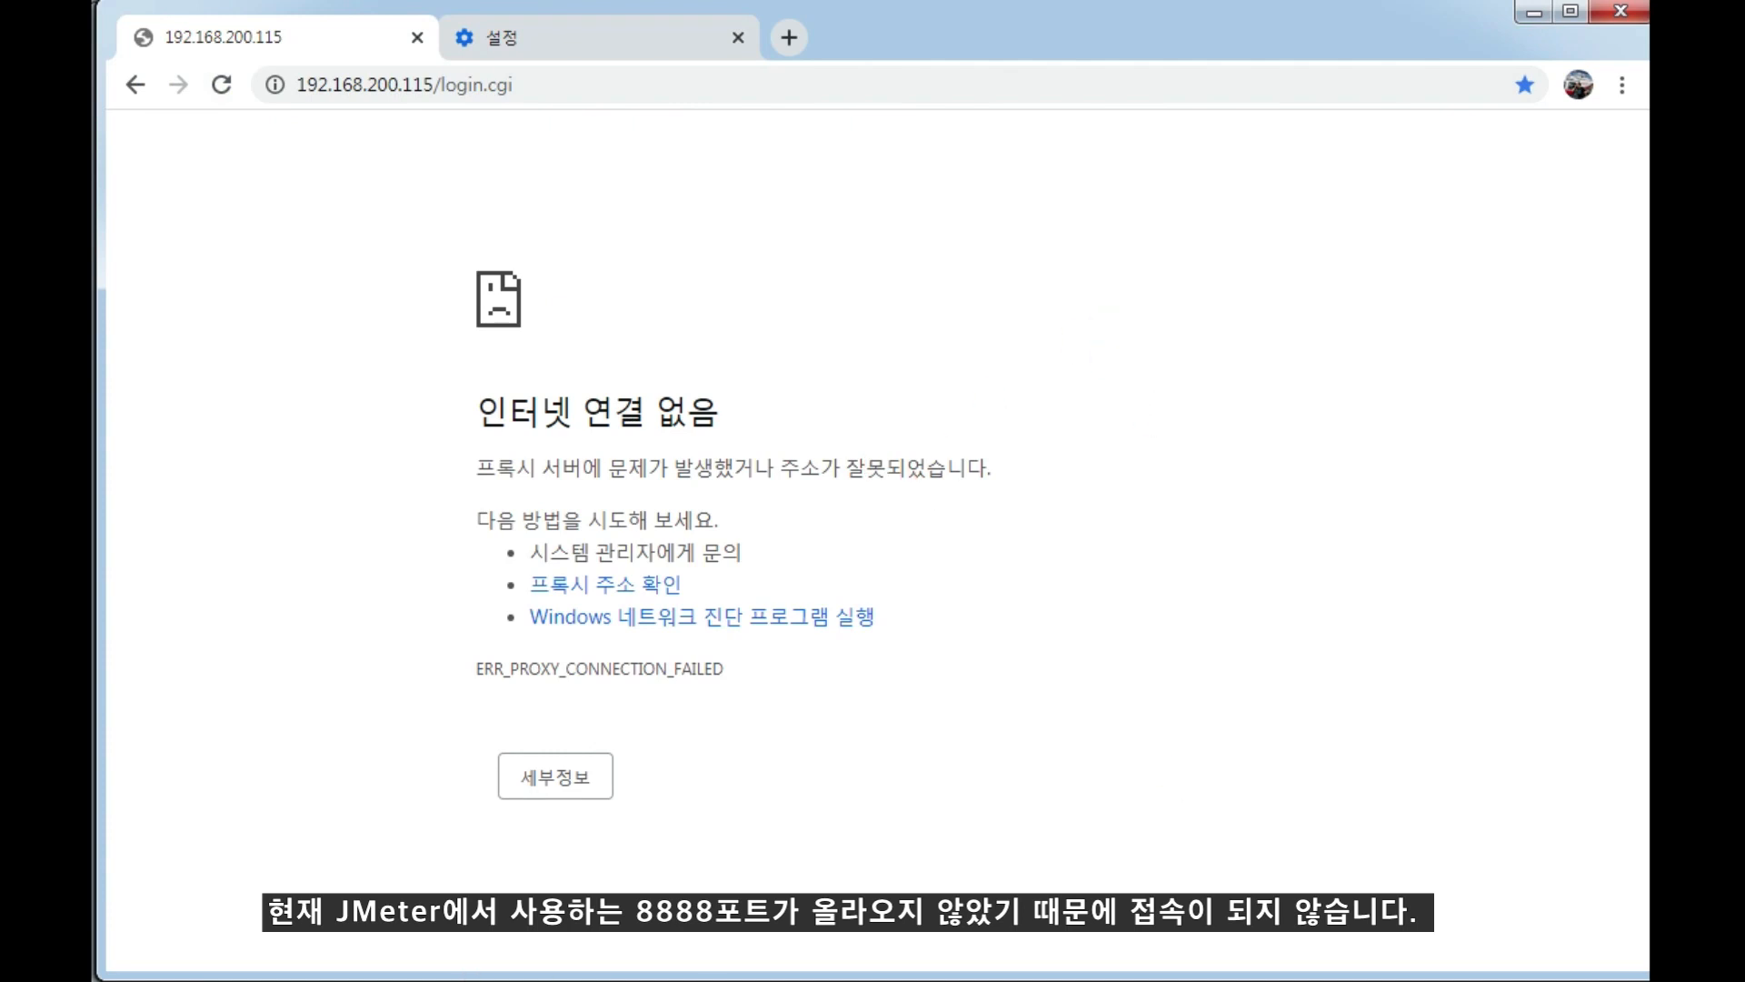
Switch to JMeter, start the HTTP(S) Test Script Recorder on port 8888 and acknowledge the root CA certificate notice.
key("alt+Tab")
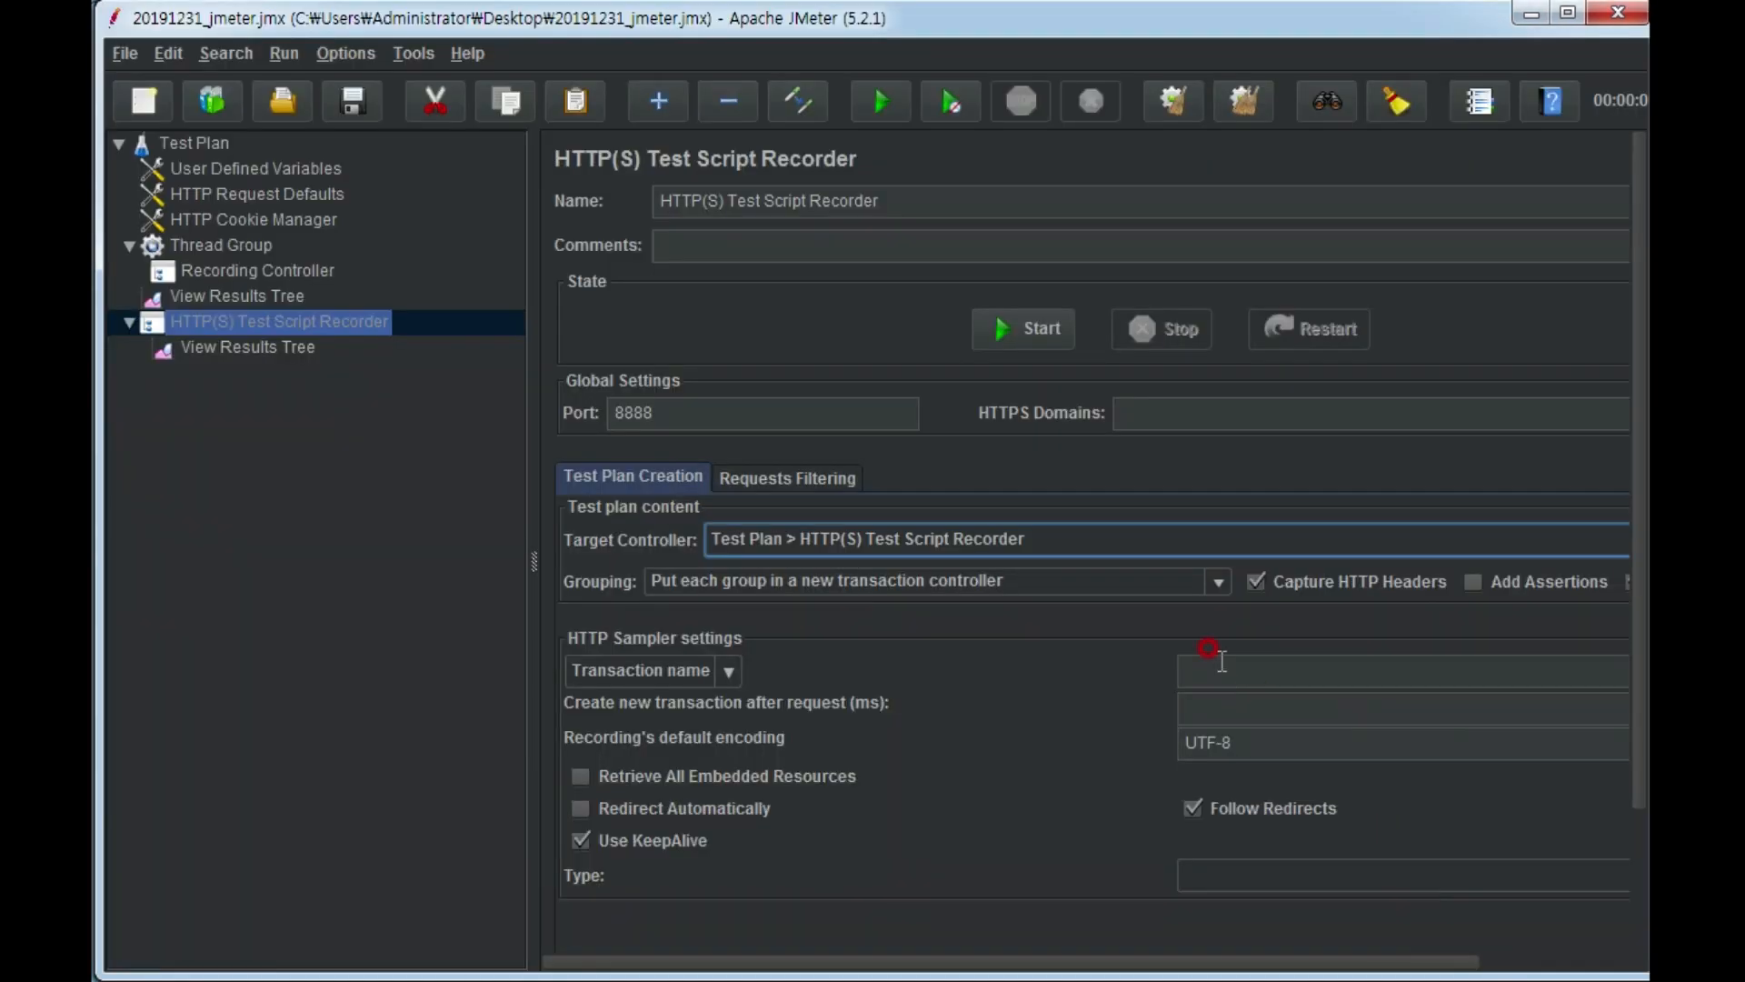
left_click(1054, 329)
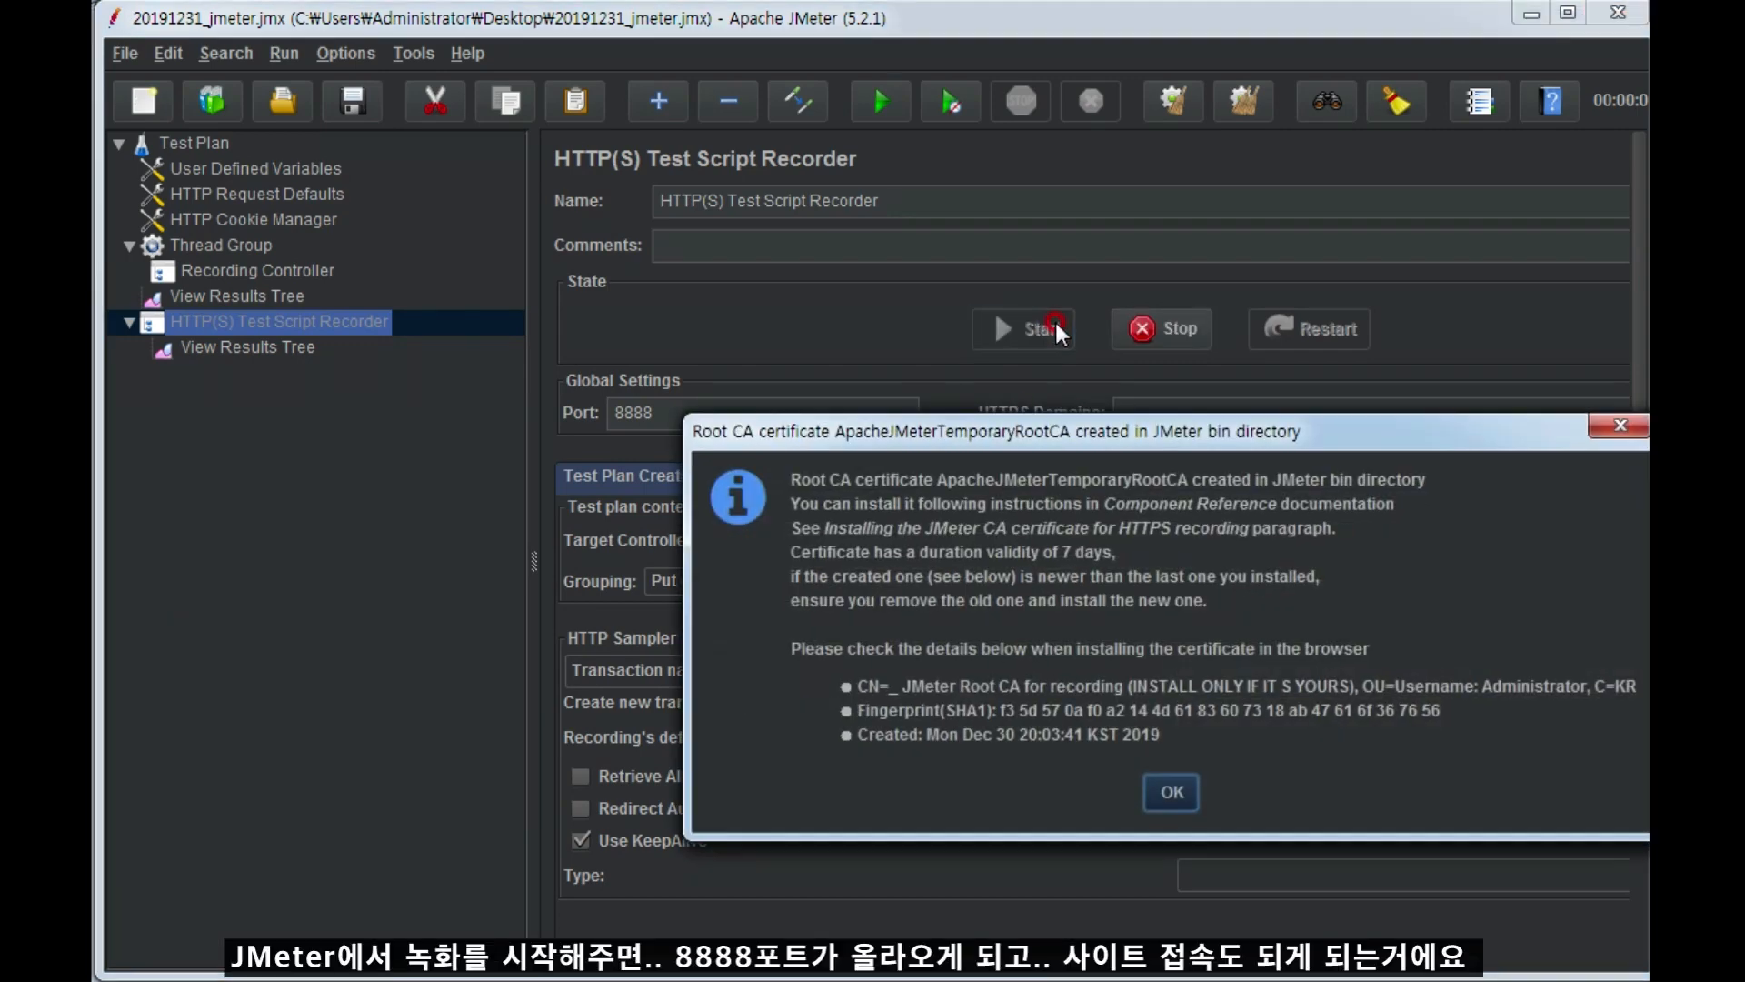
left_click_drag(1073, 439, 986, 387)
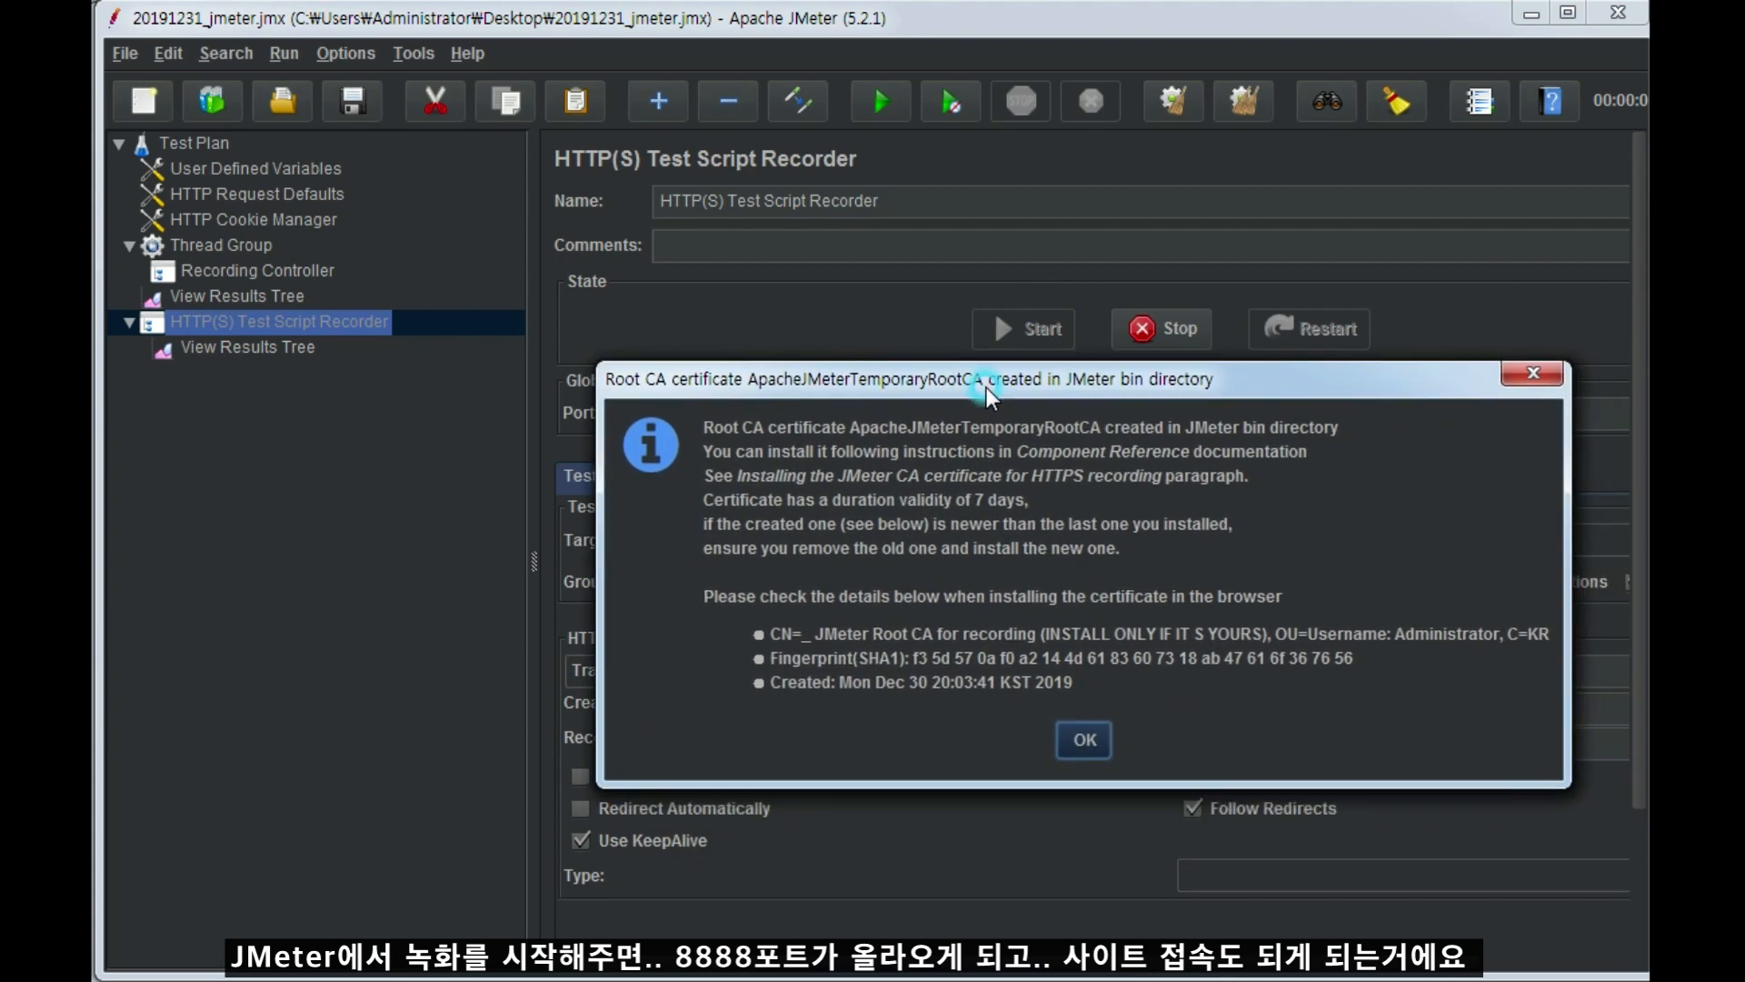
left_click(1095, 742)
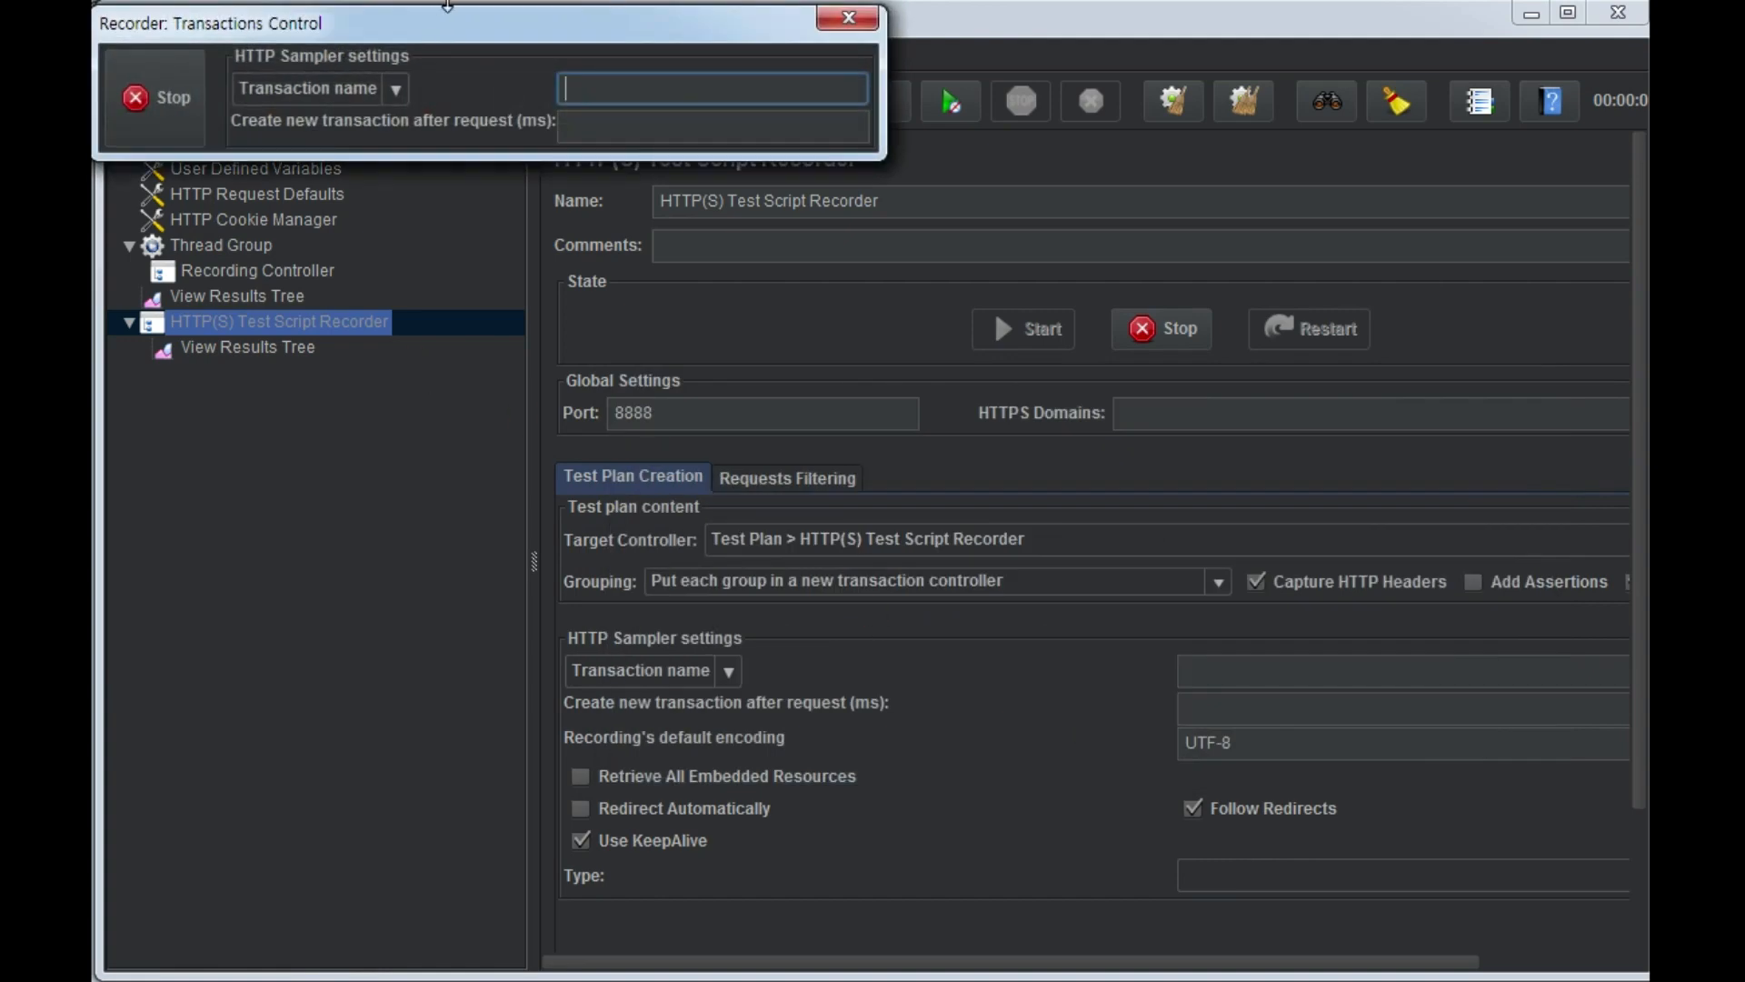
Set the recorder's transaction name to 나스로그인, moving the Transactions Control window clear of the recorder settings.
left_click_drag(482, 35, 1180, 291)
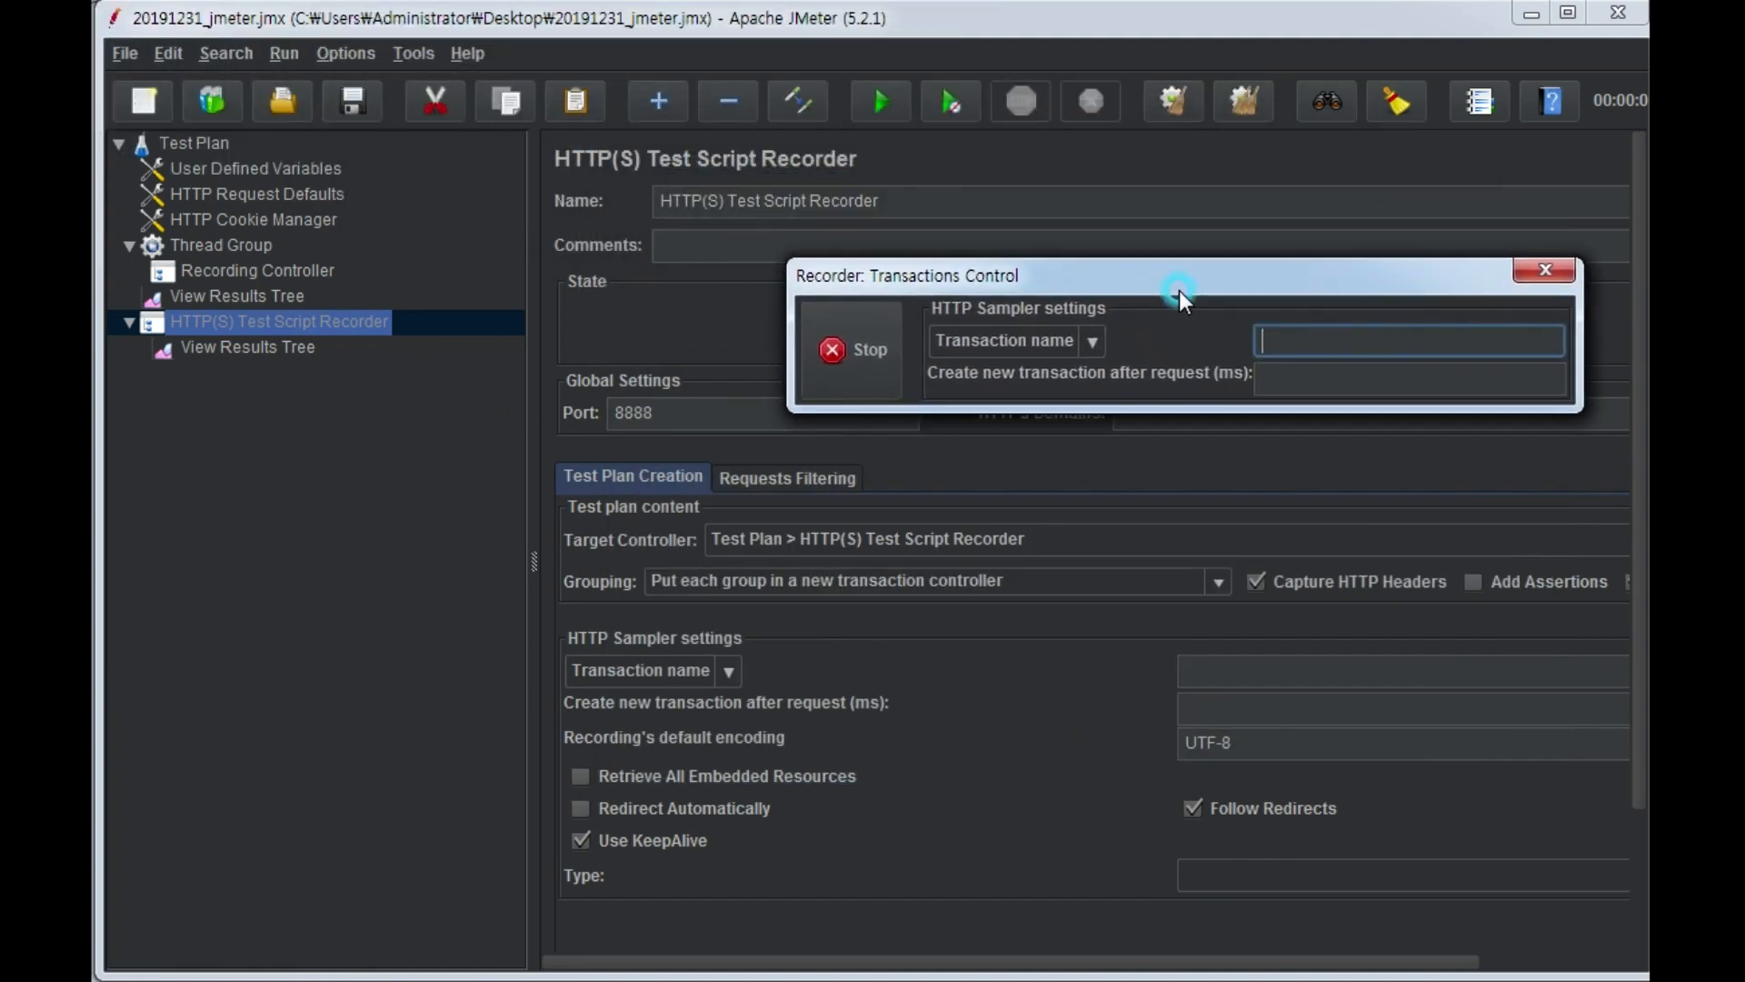
left_click(1309, 342)
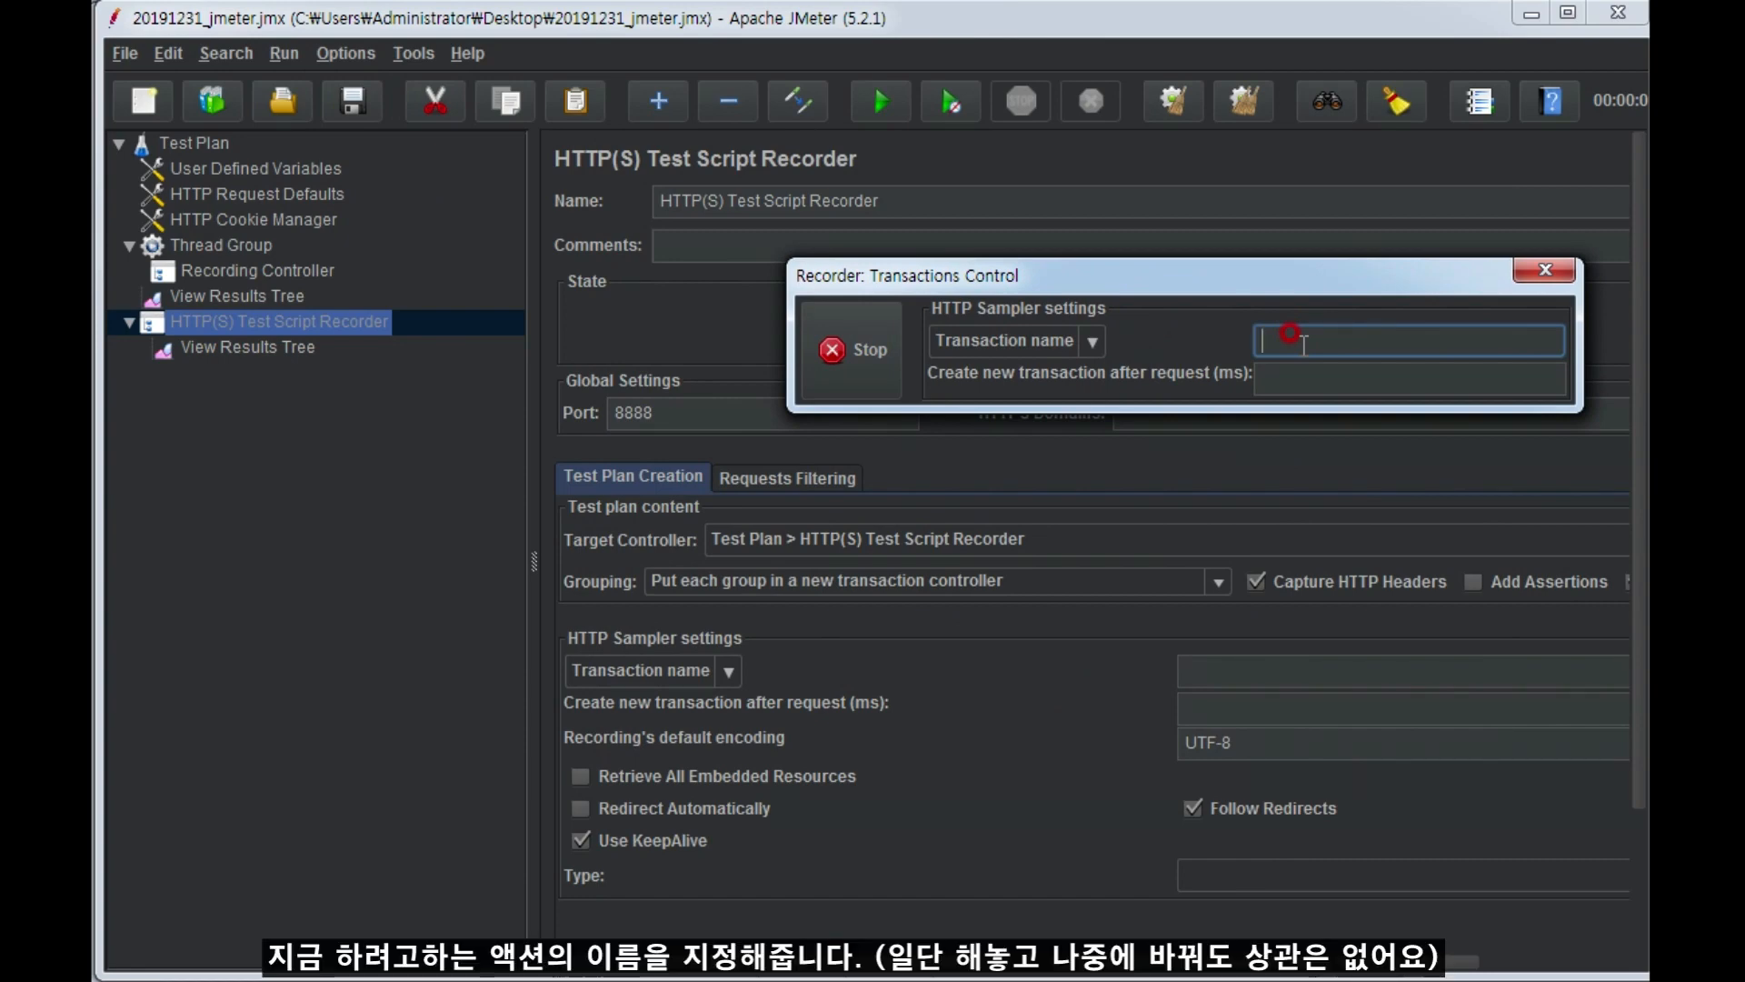
type("ㄴㅏ스로그인")
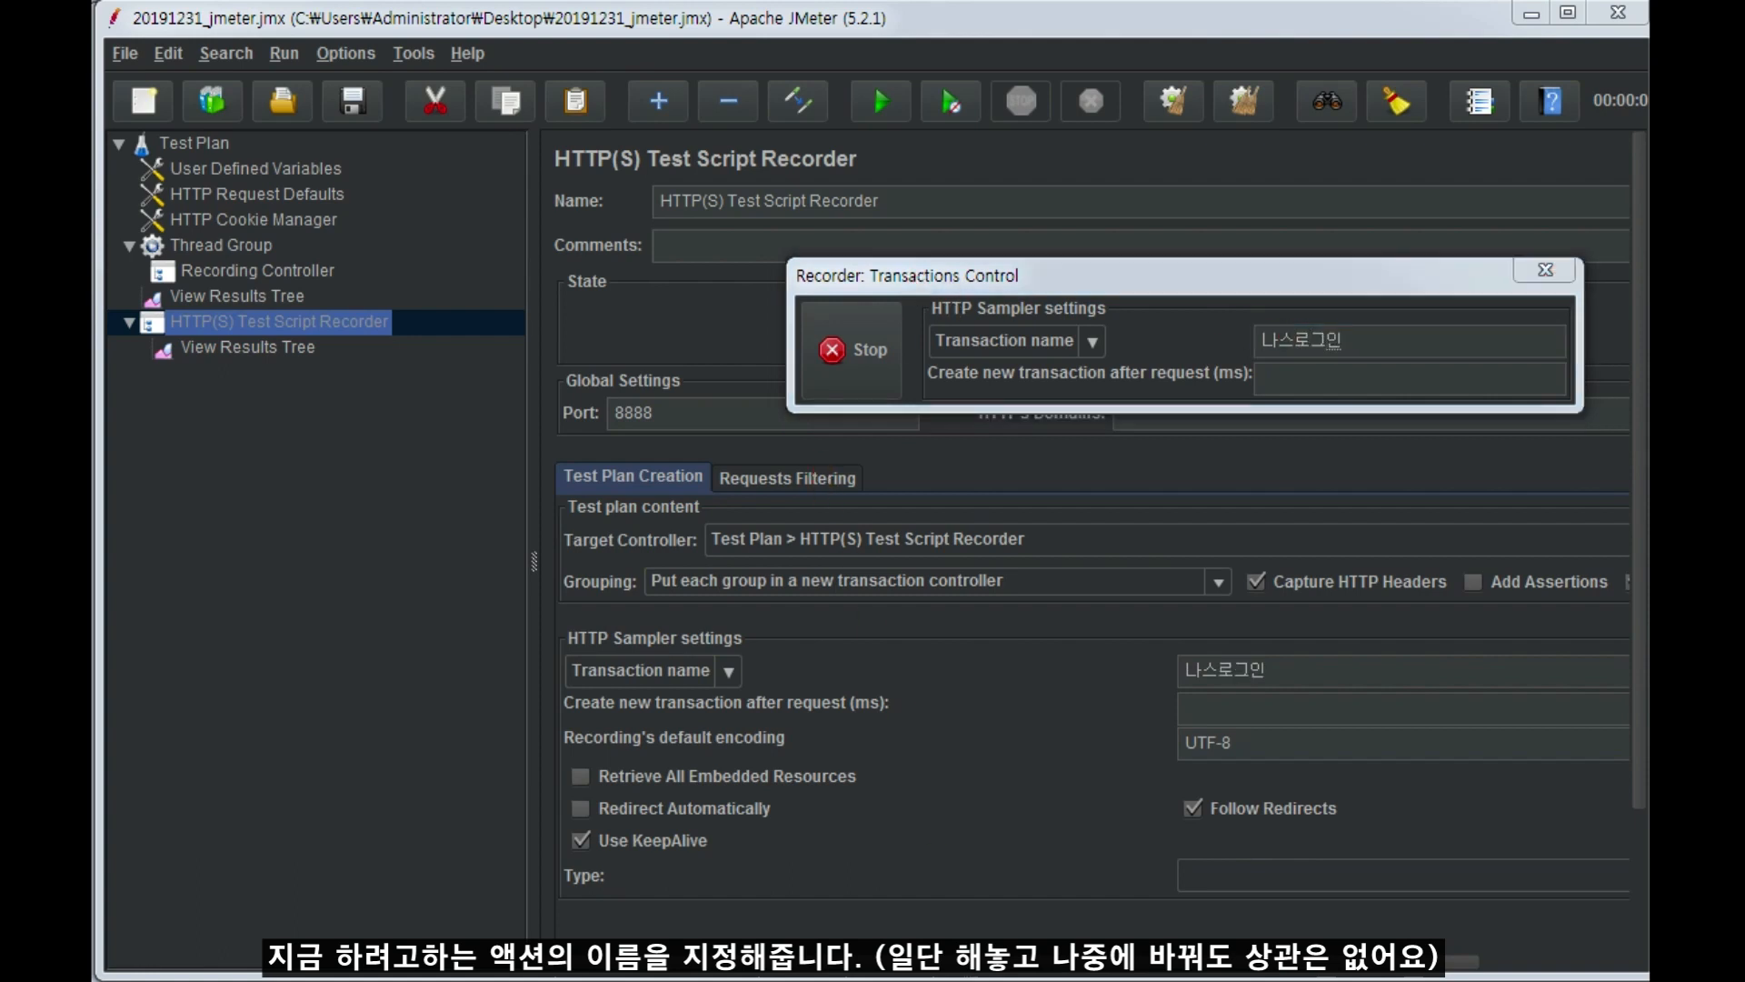
Switch to Chrome and load 192.168.200.115 without the /login.cgi path so the recorder captures the NAS login page request.
key("alt+Tab")
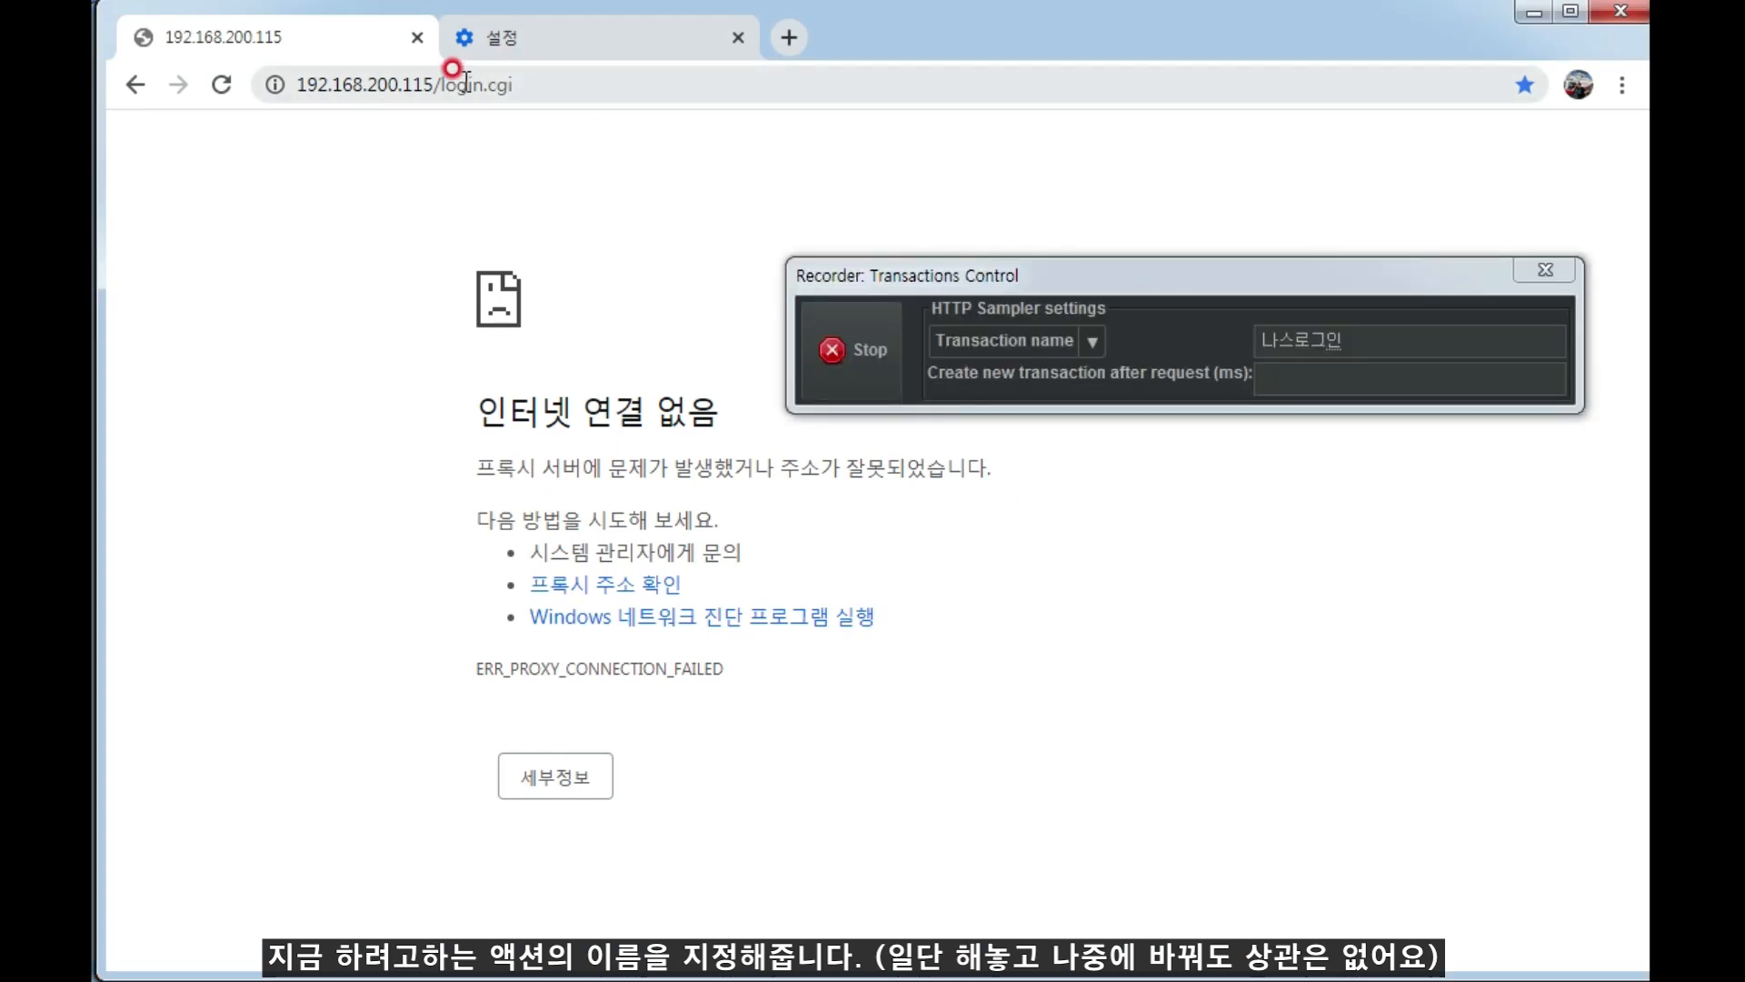
left_click(438, 78)
left_click_drag(434, 85, 700, 107)
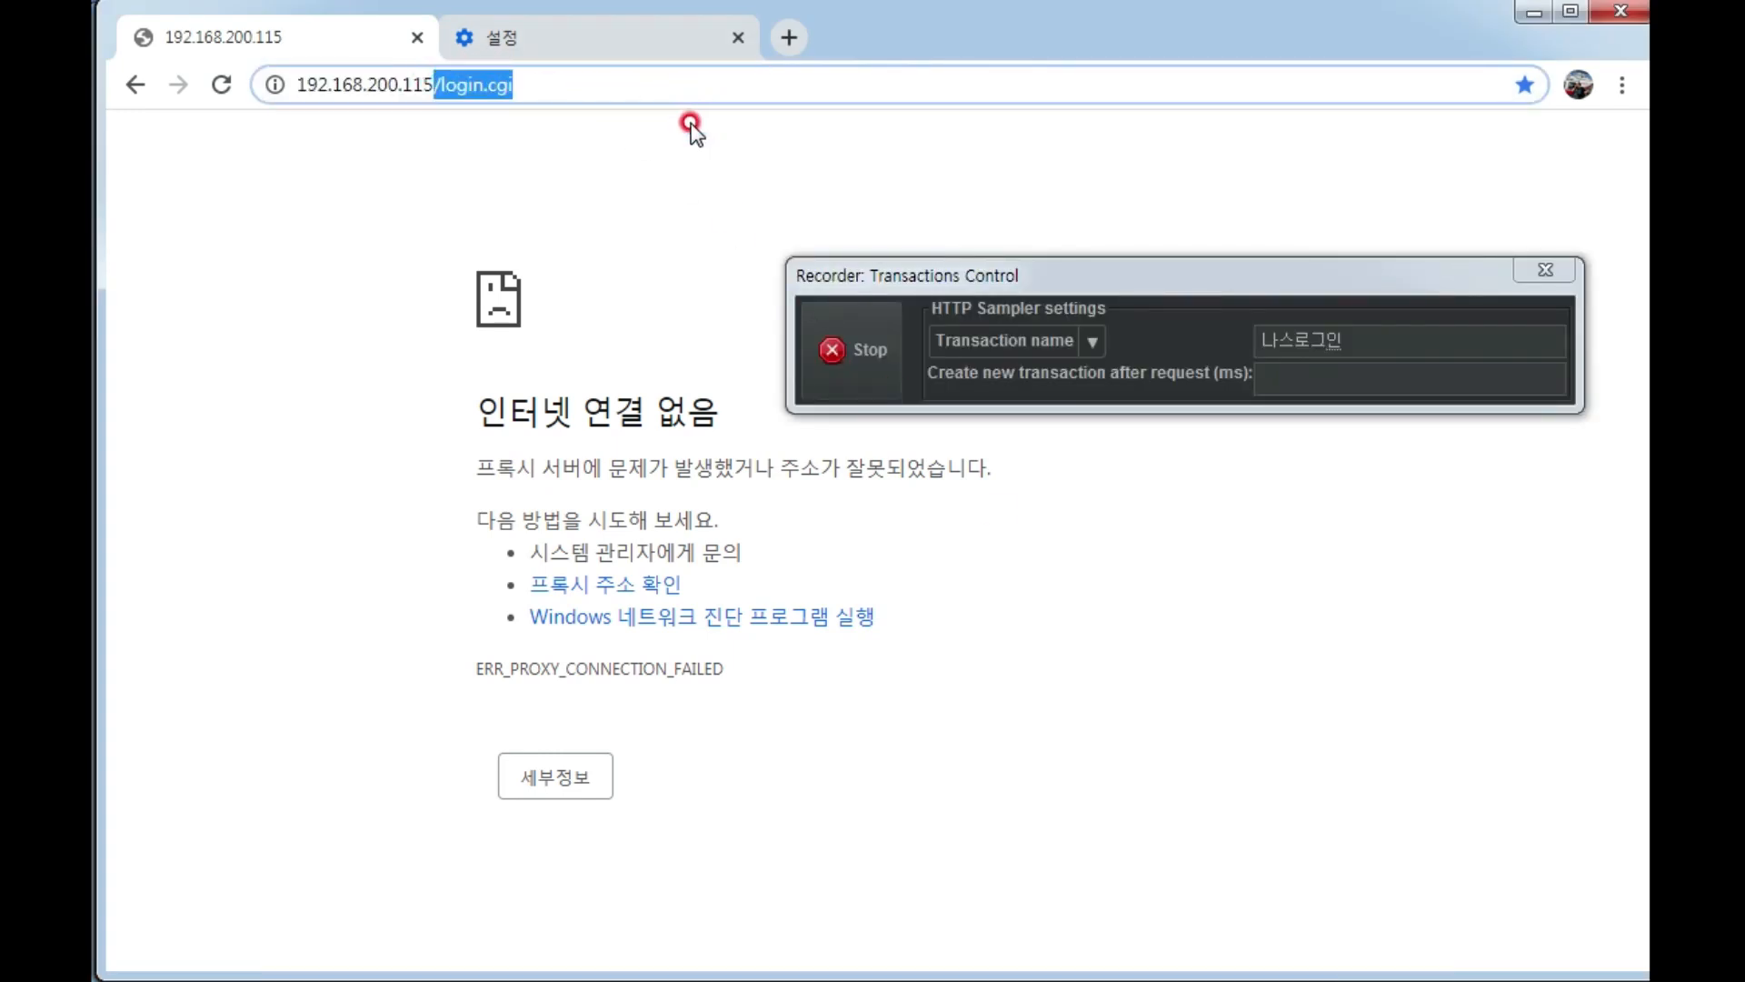
key("BackSpace")
key("Return")
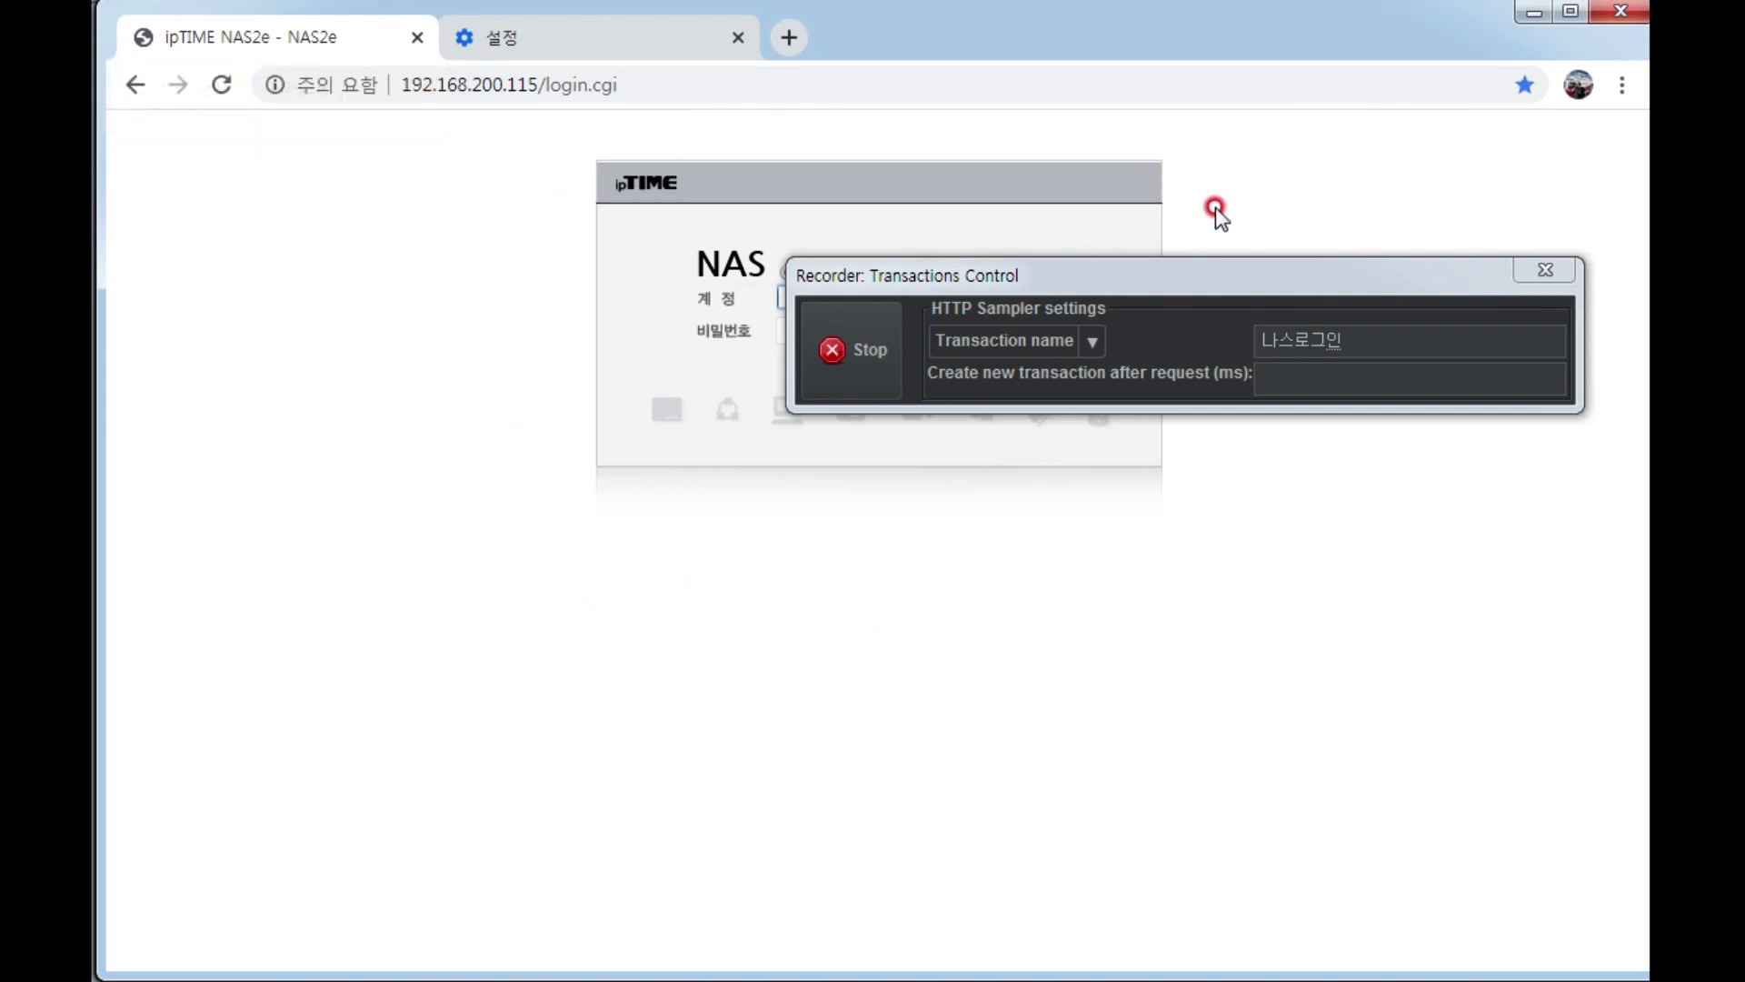
left_click(1493, 318)
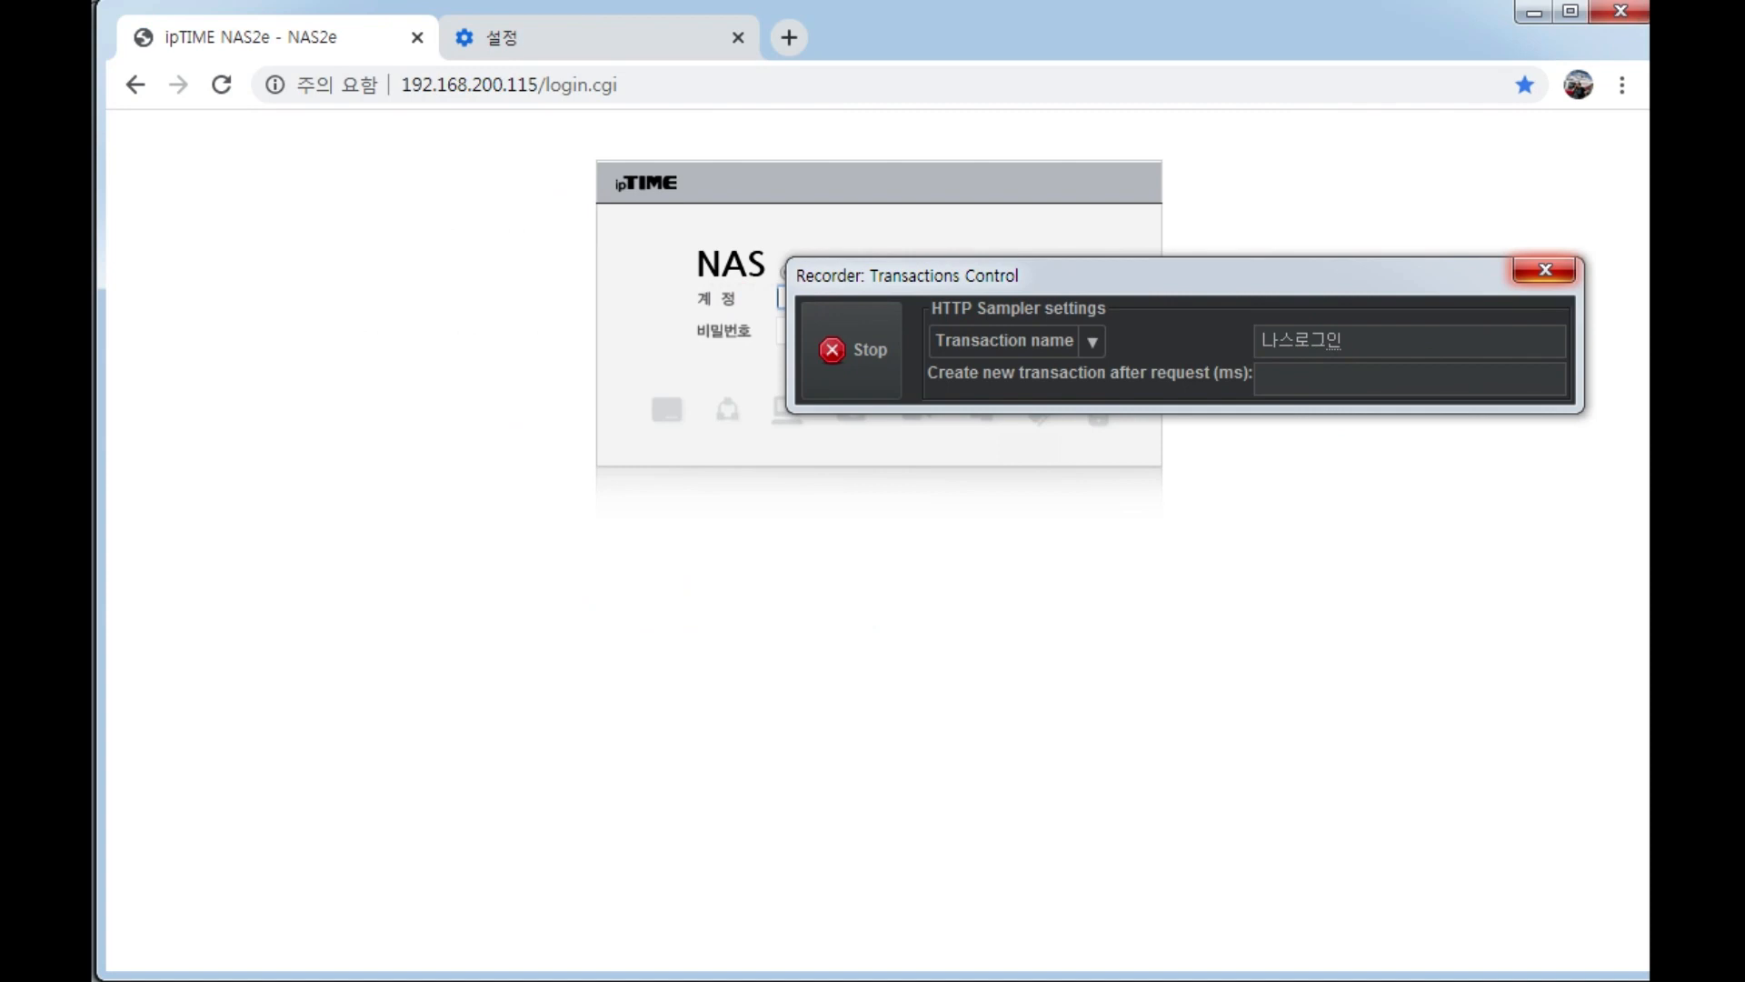
Return to JMeter and examine the recorded 나스로그인-1 transaction, its HTTP request and the request path.
key("alt+Tab")
left_click(303, 528)
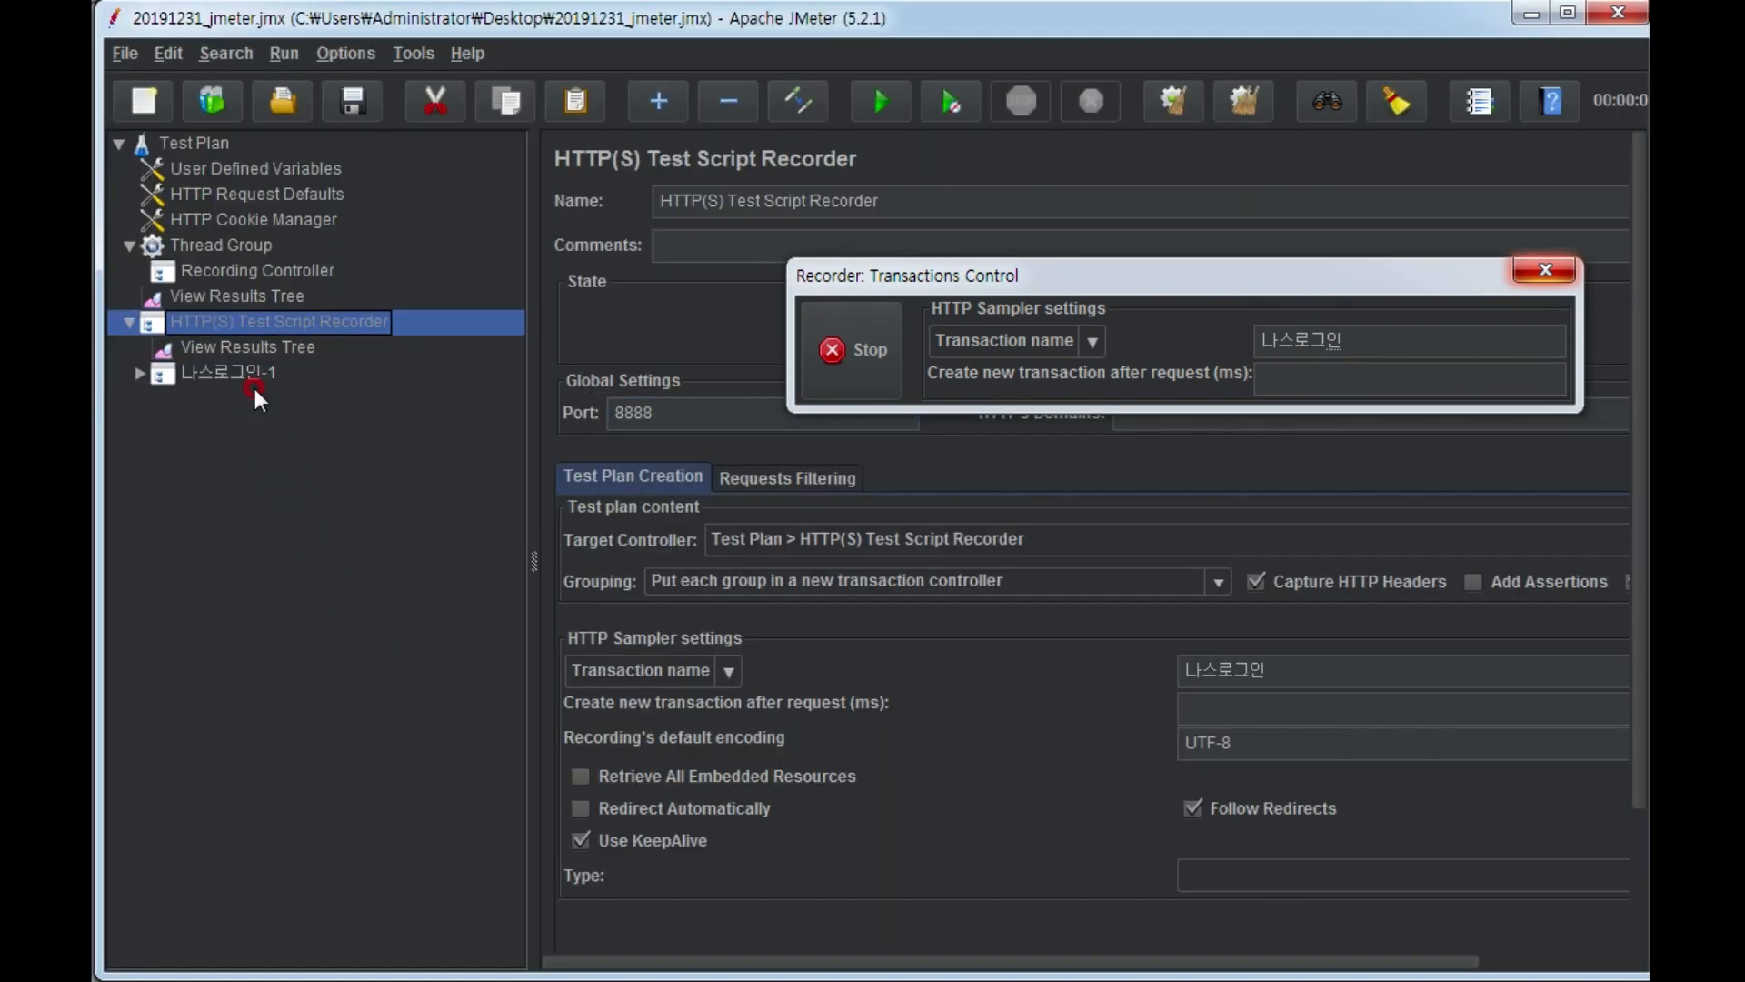
left_click(244, 375)
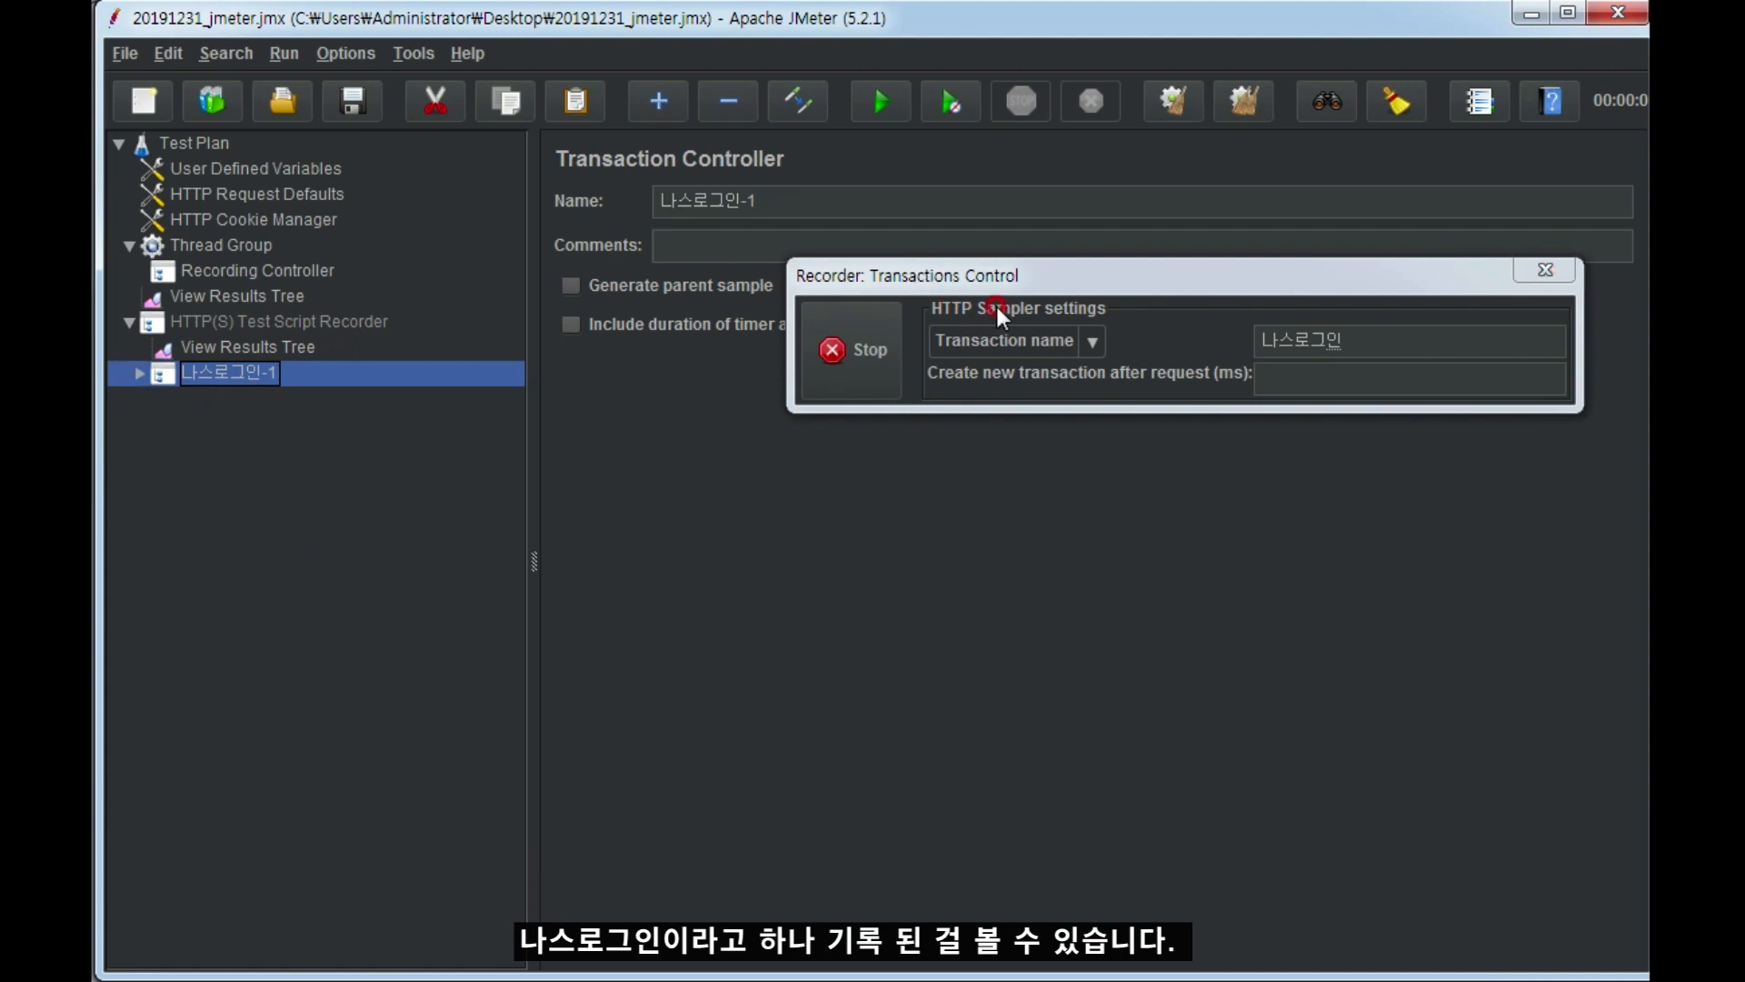
left_click_drag(1018, 265, 1067, 107)
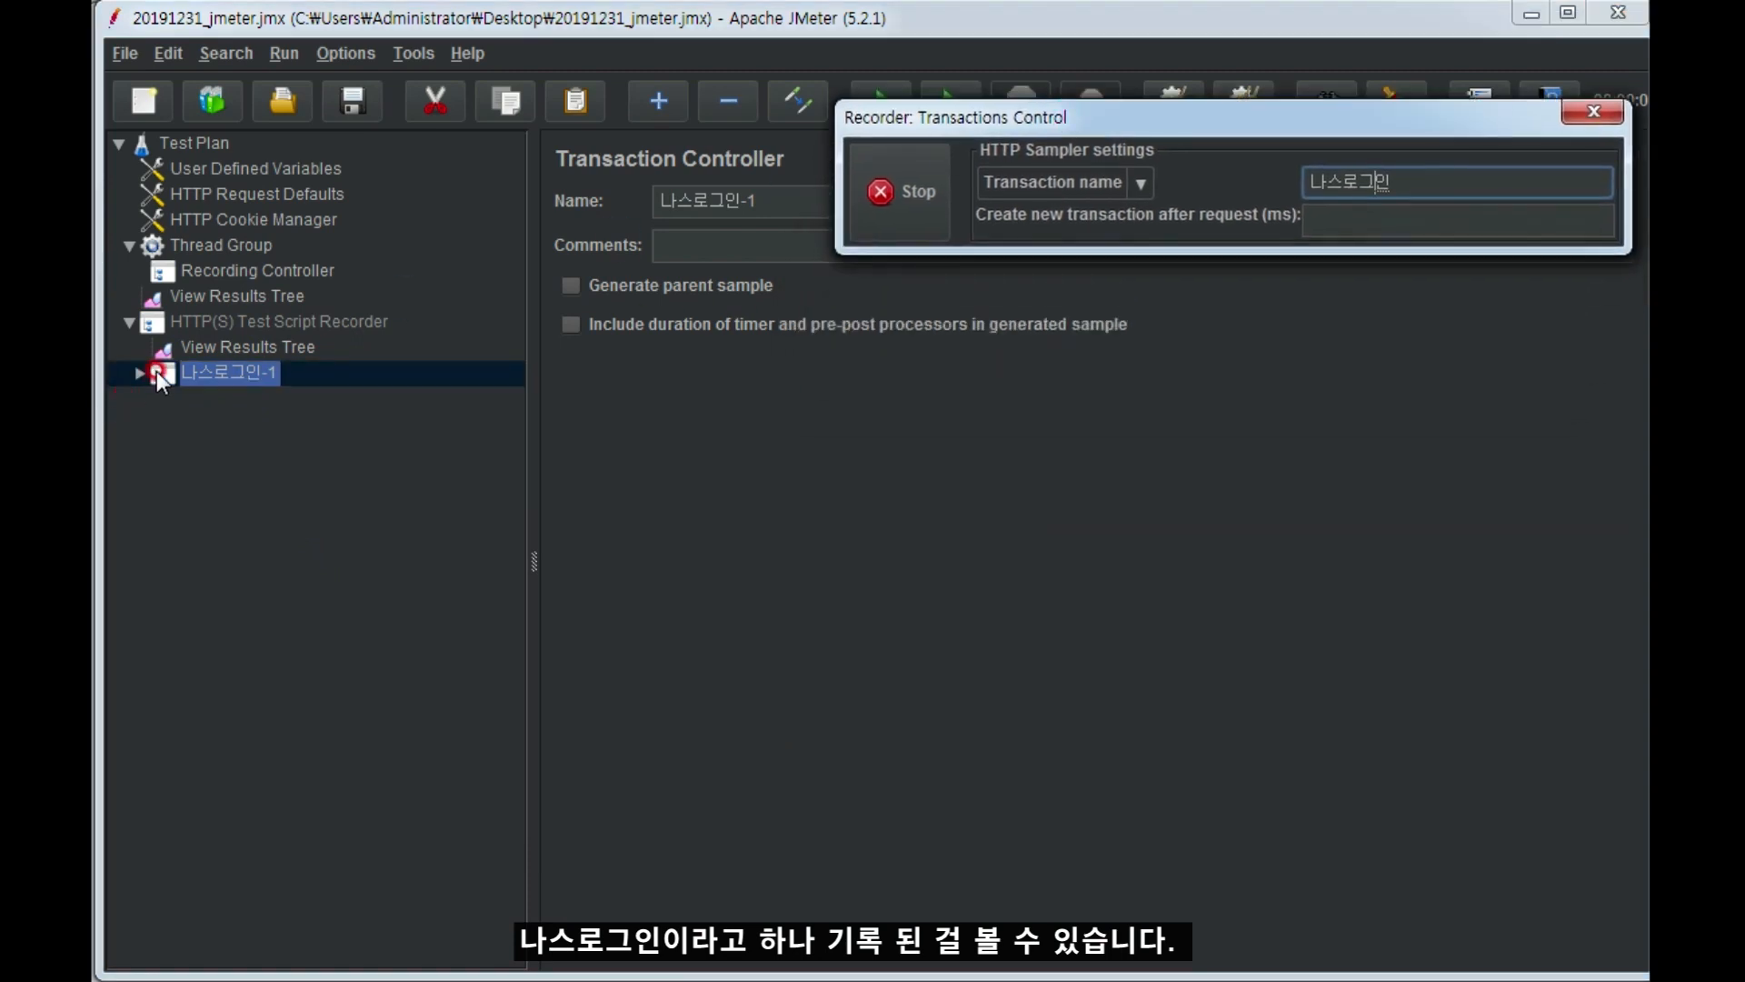
left_click(142, 375)
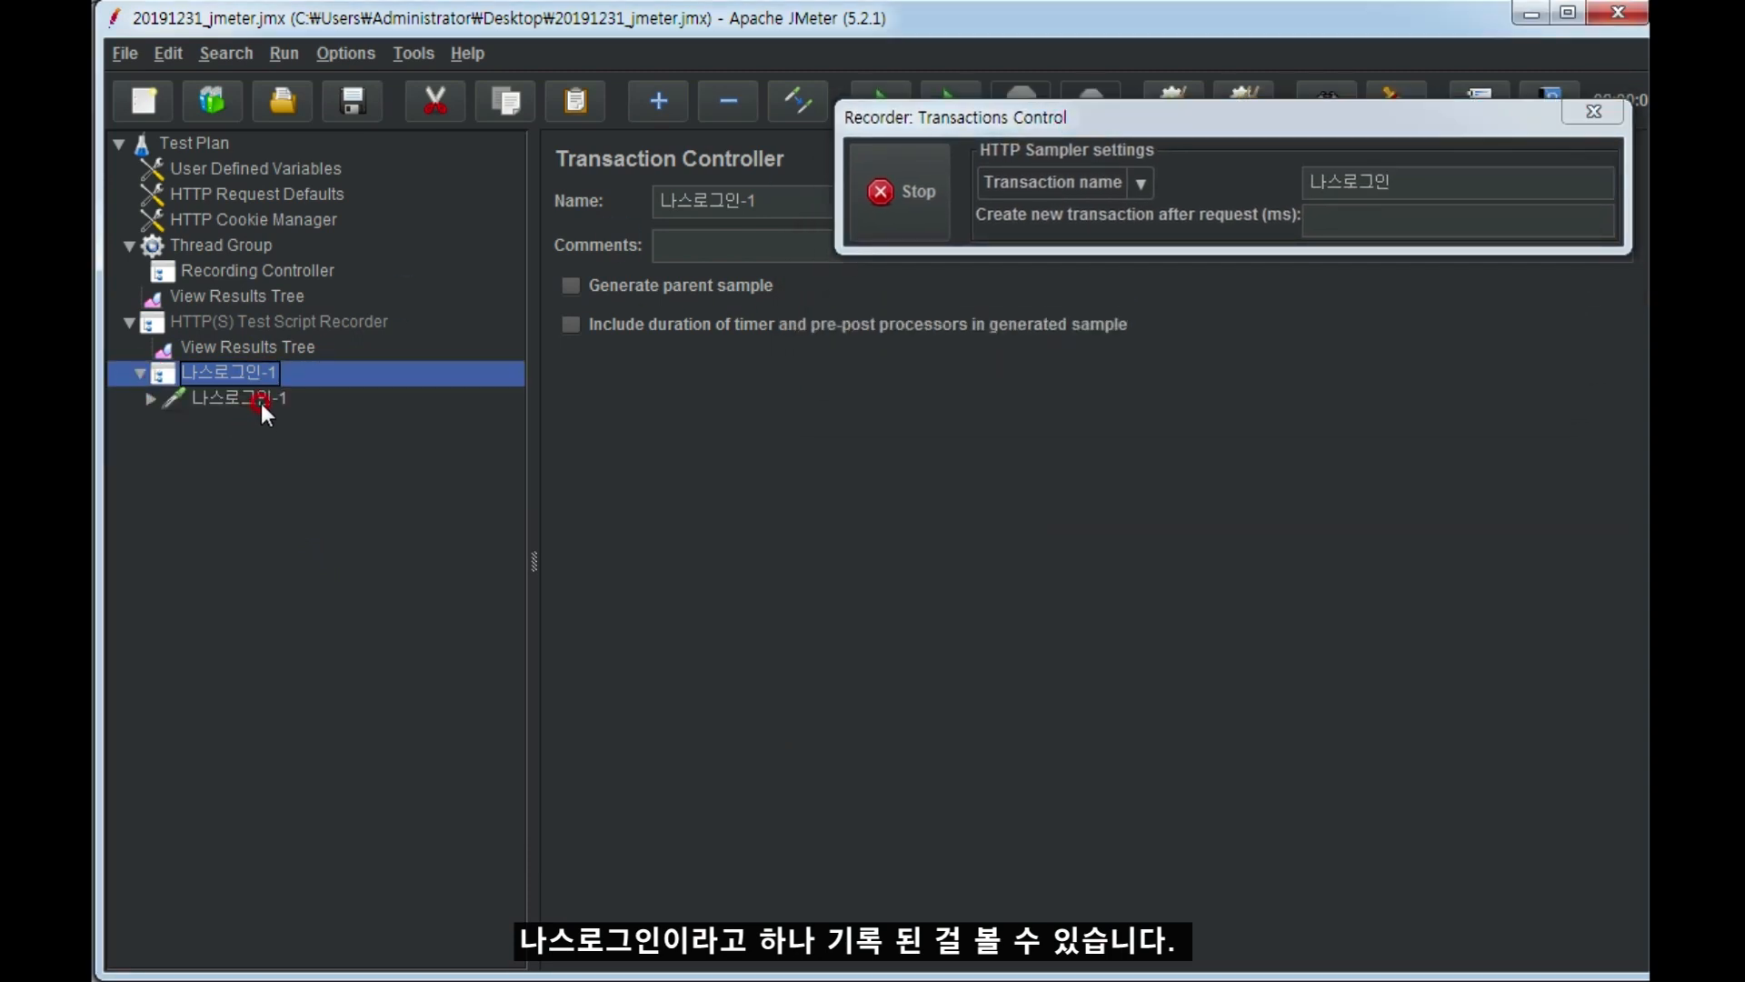
left_click(261, 404)
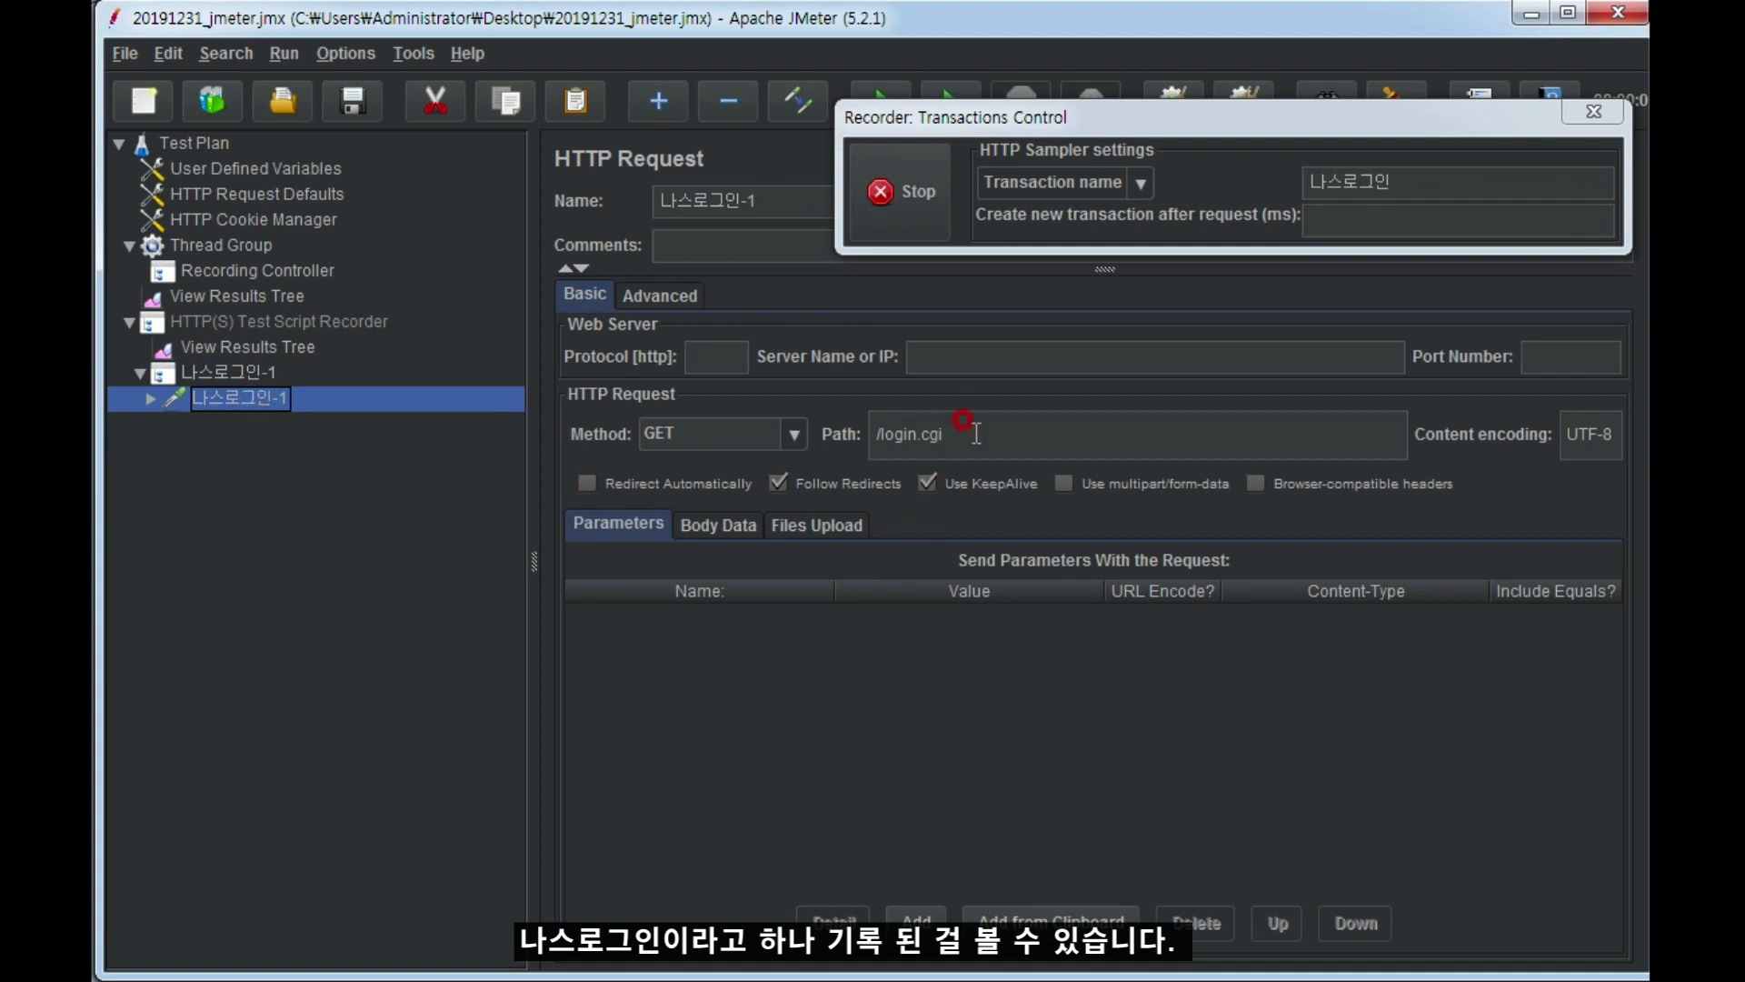
left_click_drag(949, 434, 863, 407)
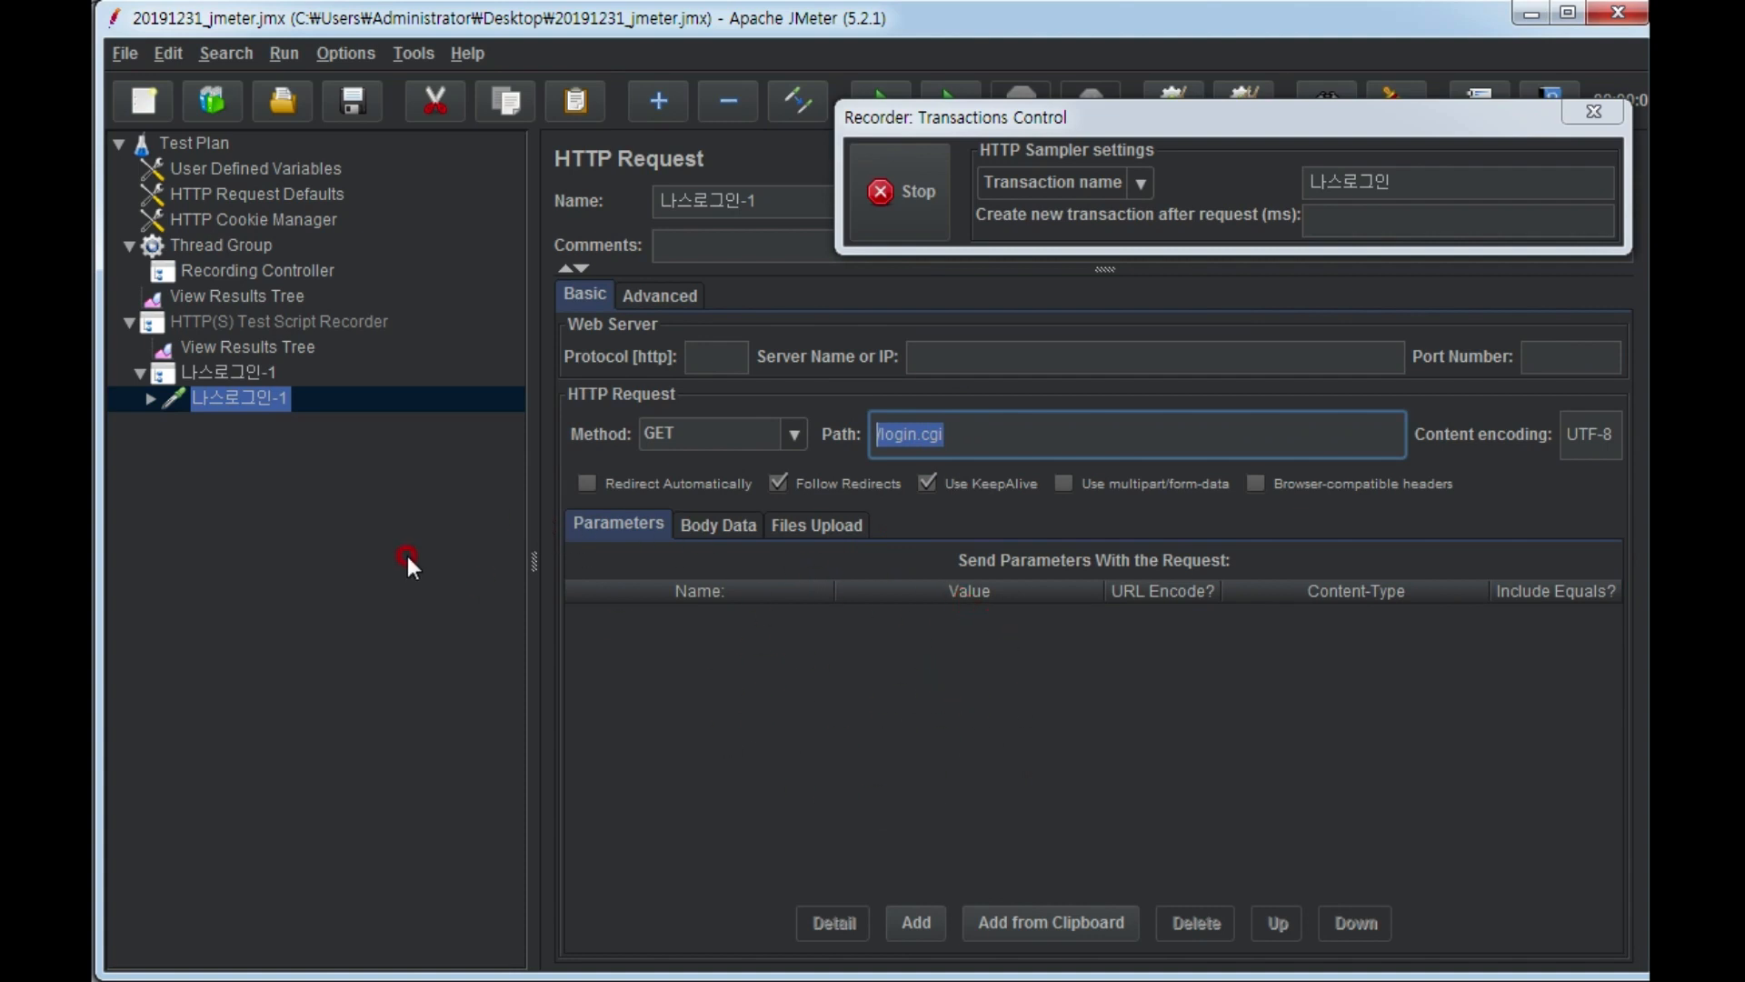
left_click(272, 493)
left_click(1011, 22)
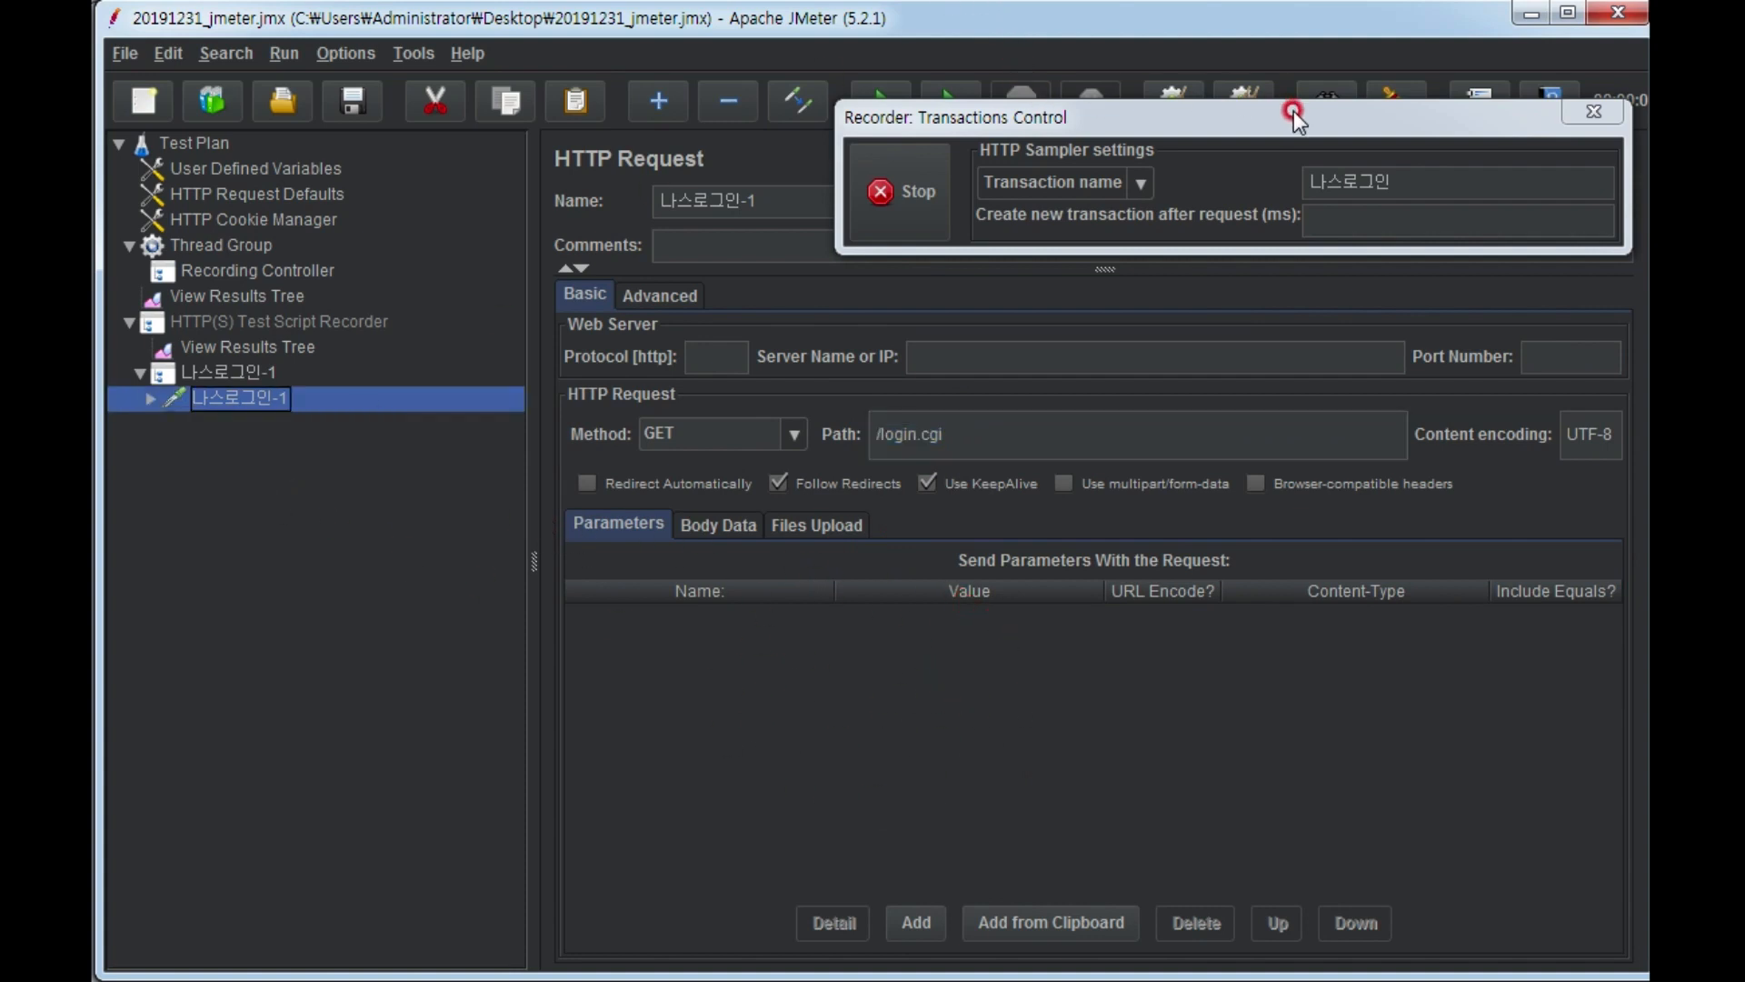
Change the recorder's transaction name to 나스로그인-로그인정보입력.
left_click(1407, 184)
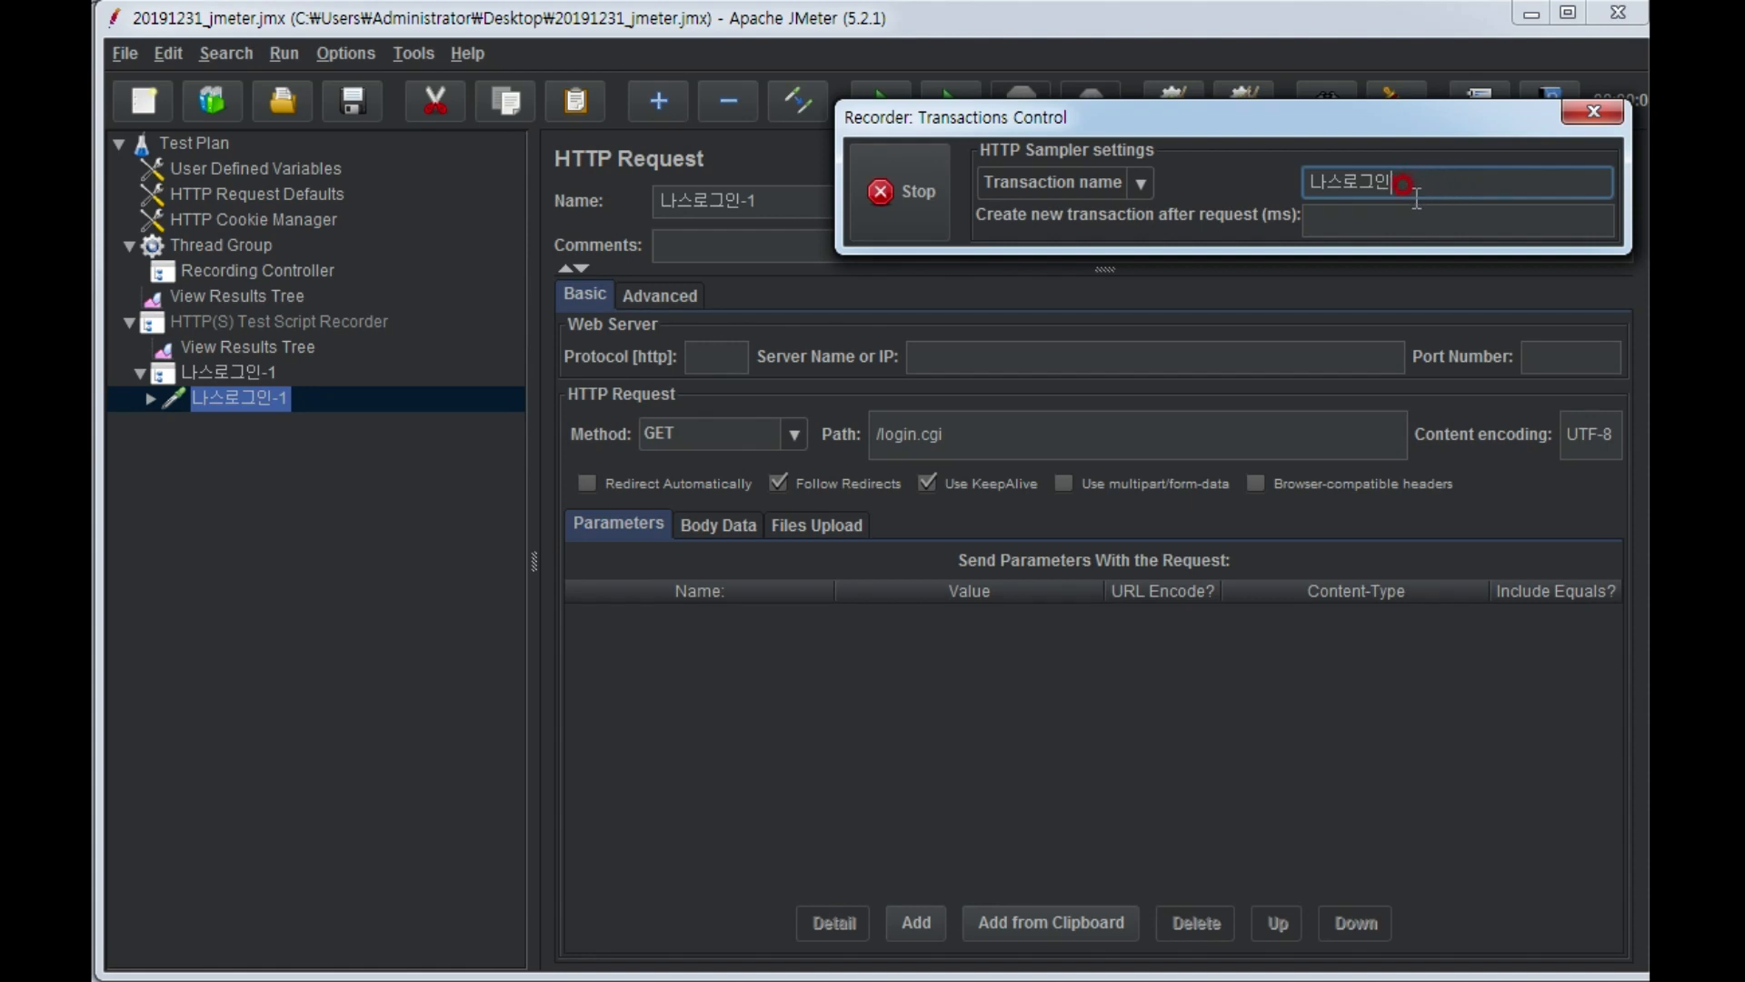
type("-")
type("로그인정보입ㄹ")
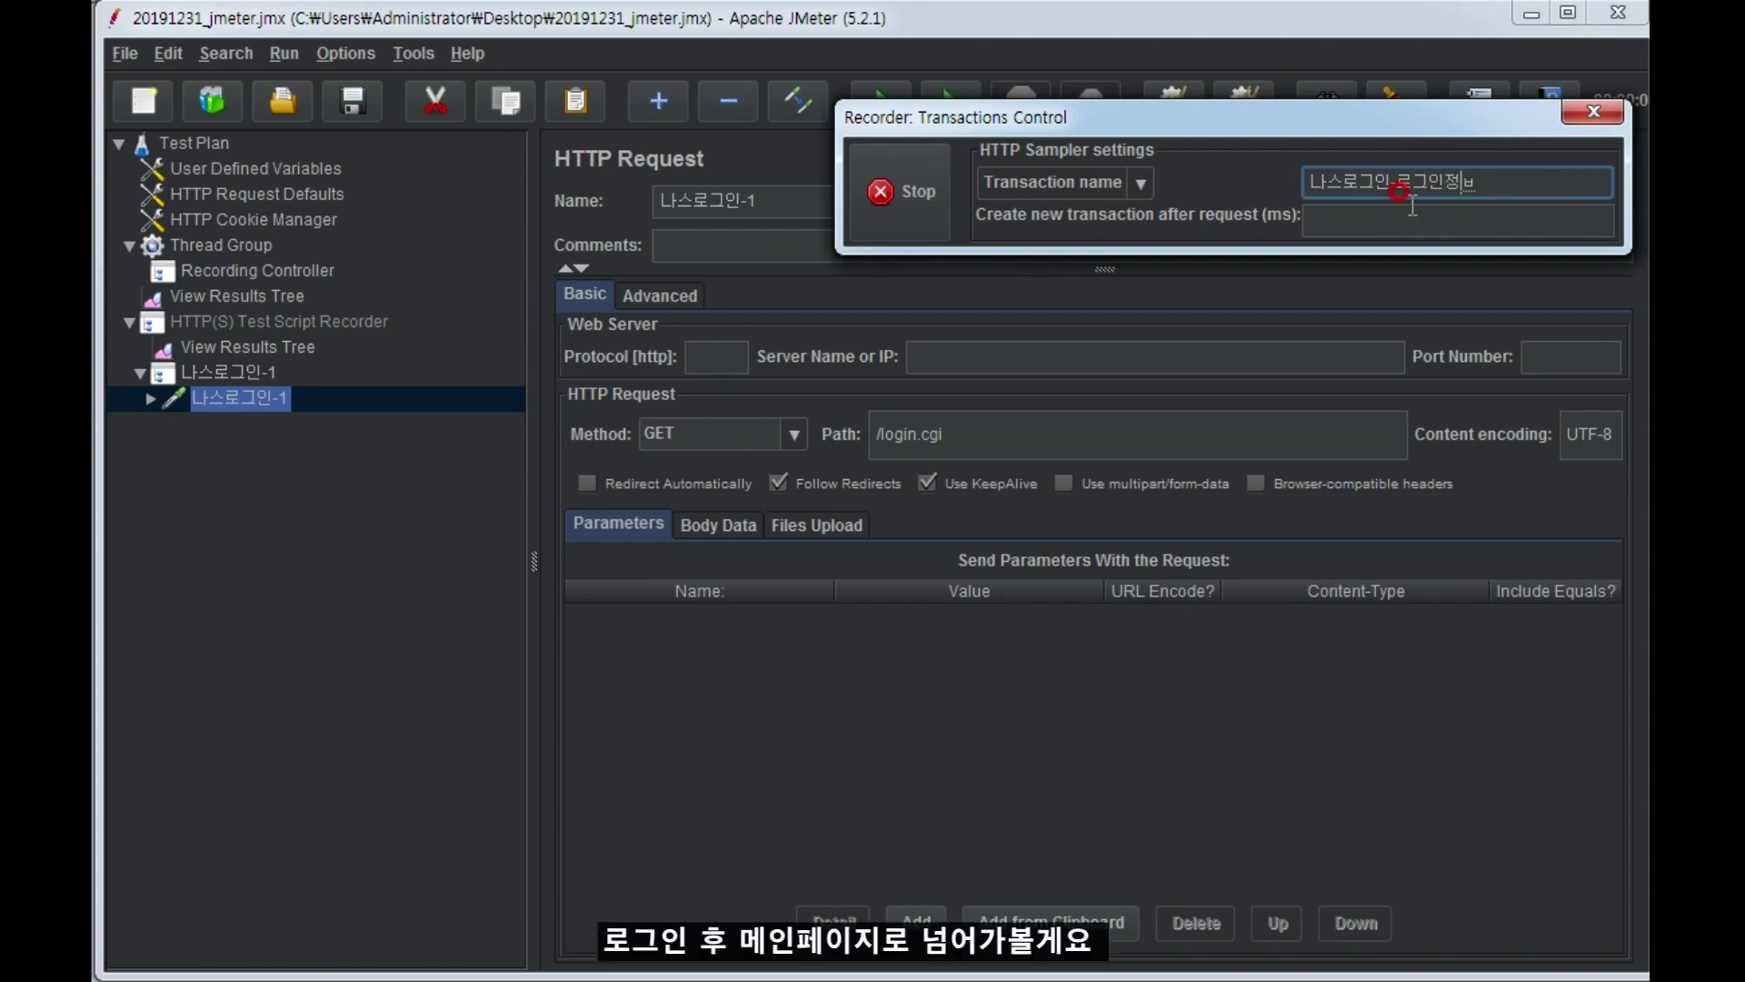
type("ㅕㄱ")
Switch to Chrome and log in to the NAS management page with the account name and account password.
key("alt+Tab")
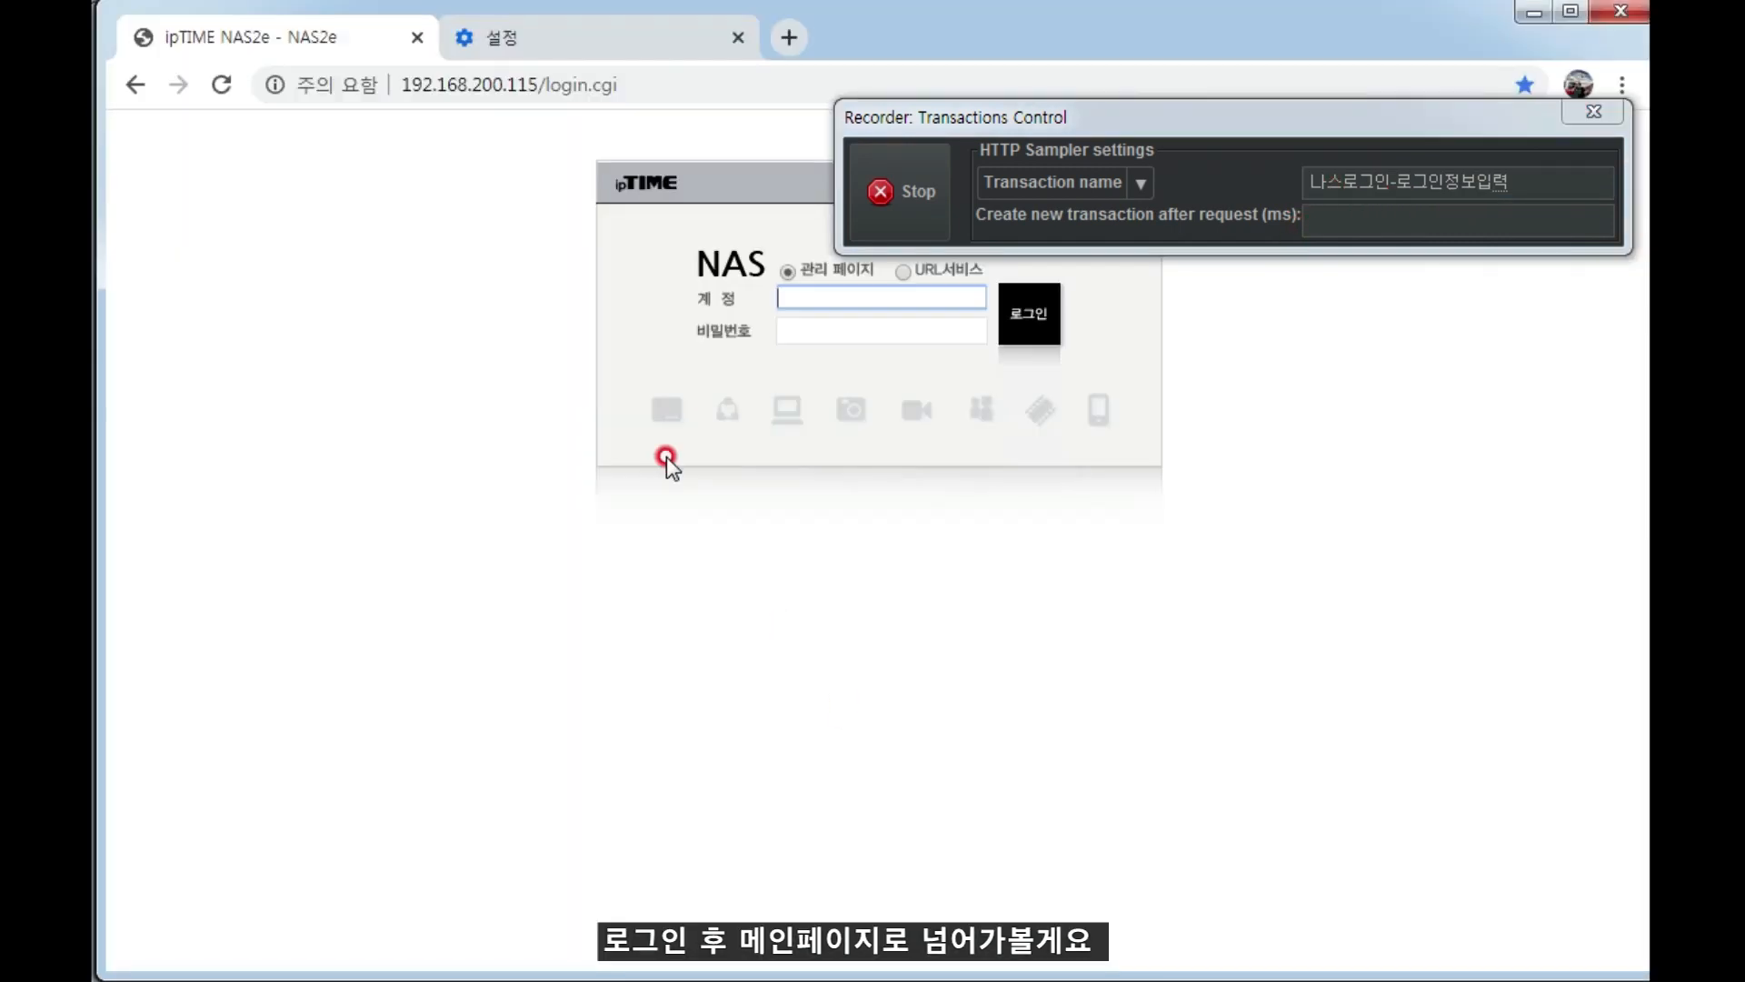
left_click(838, 303)
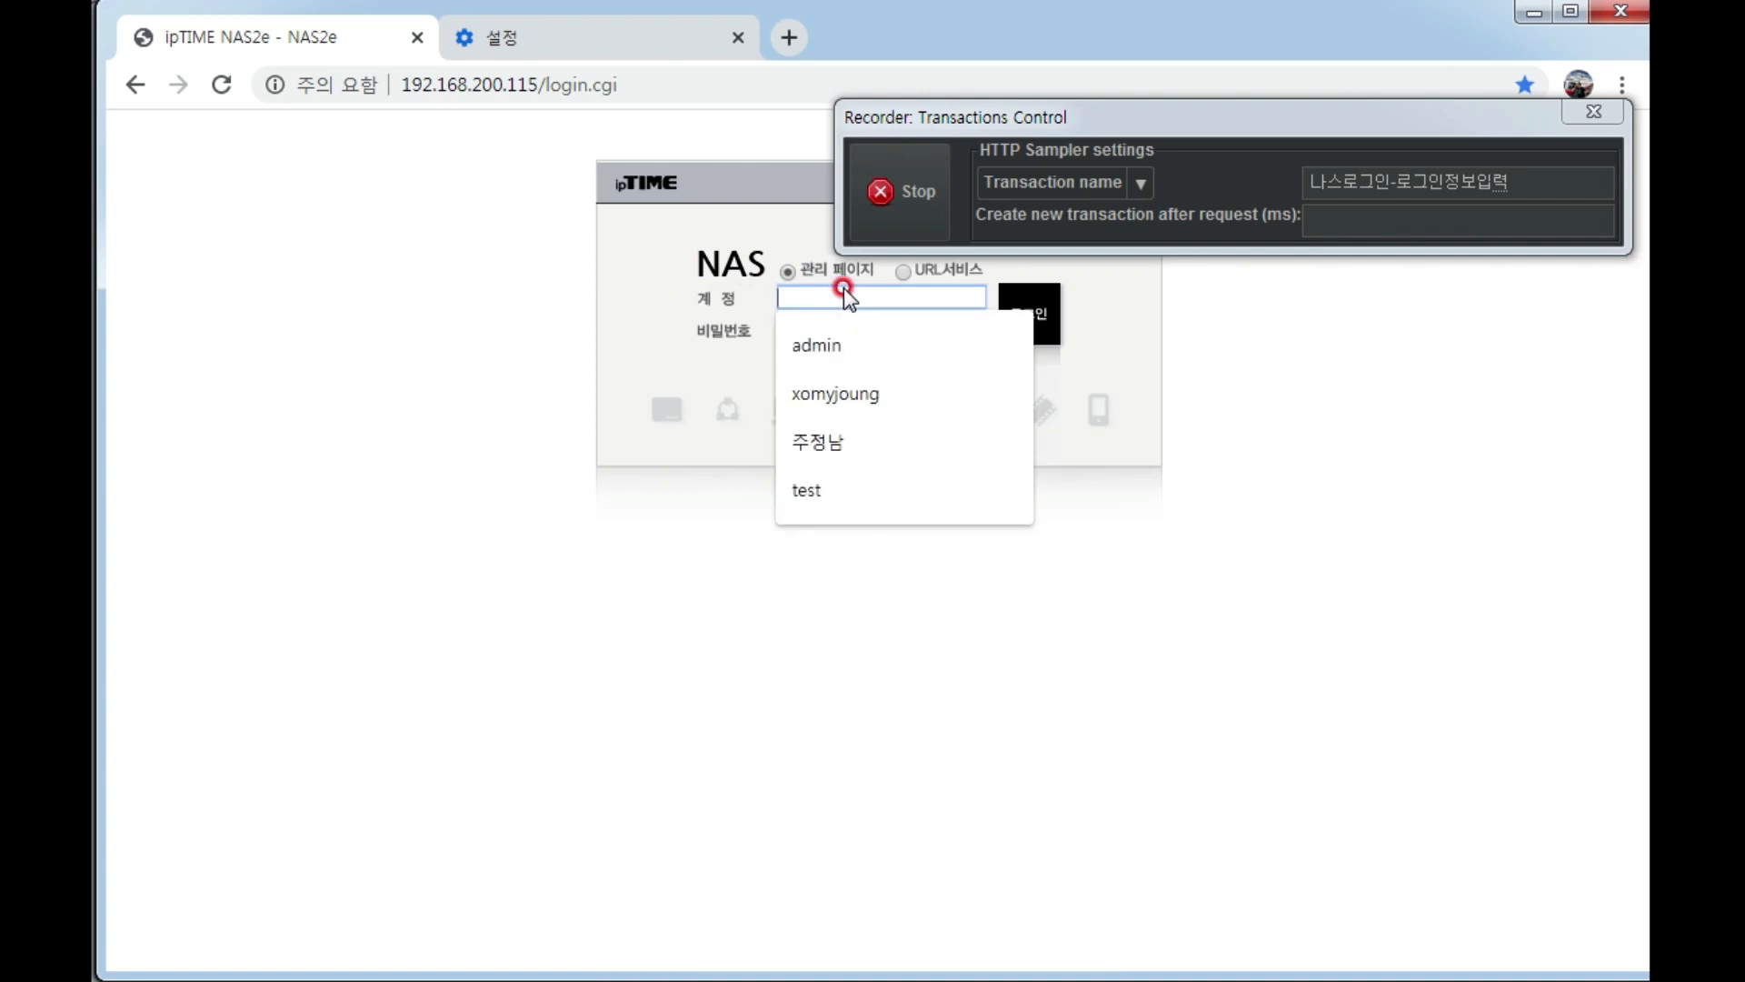
type("ㅁ으ㅑ")
key("BackSpace")
key("BackSpace")
key("BackSpace")
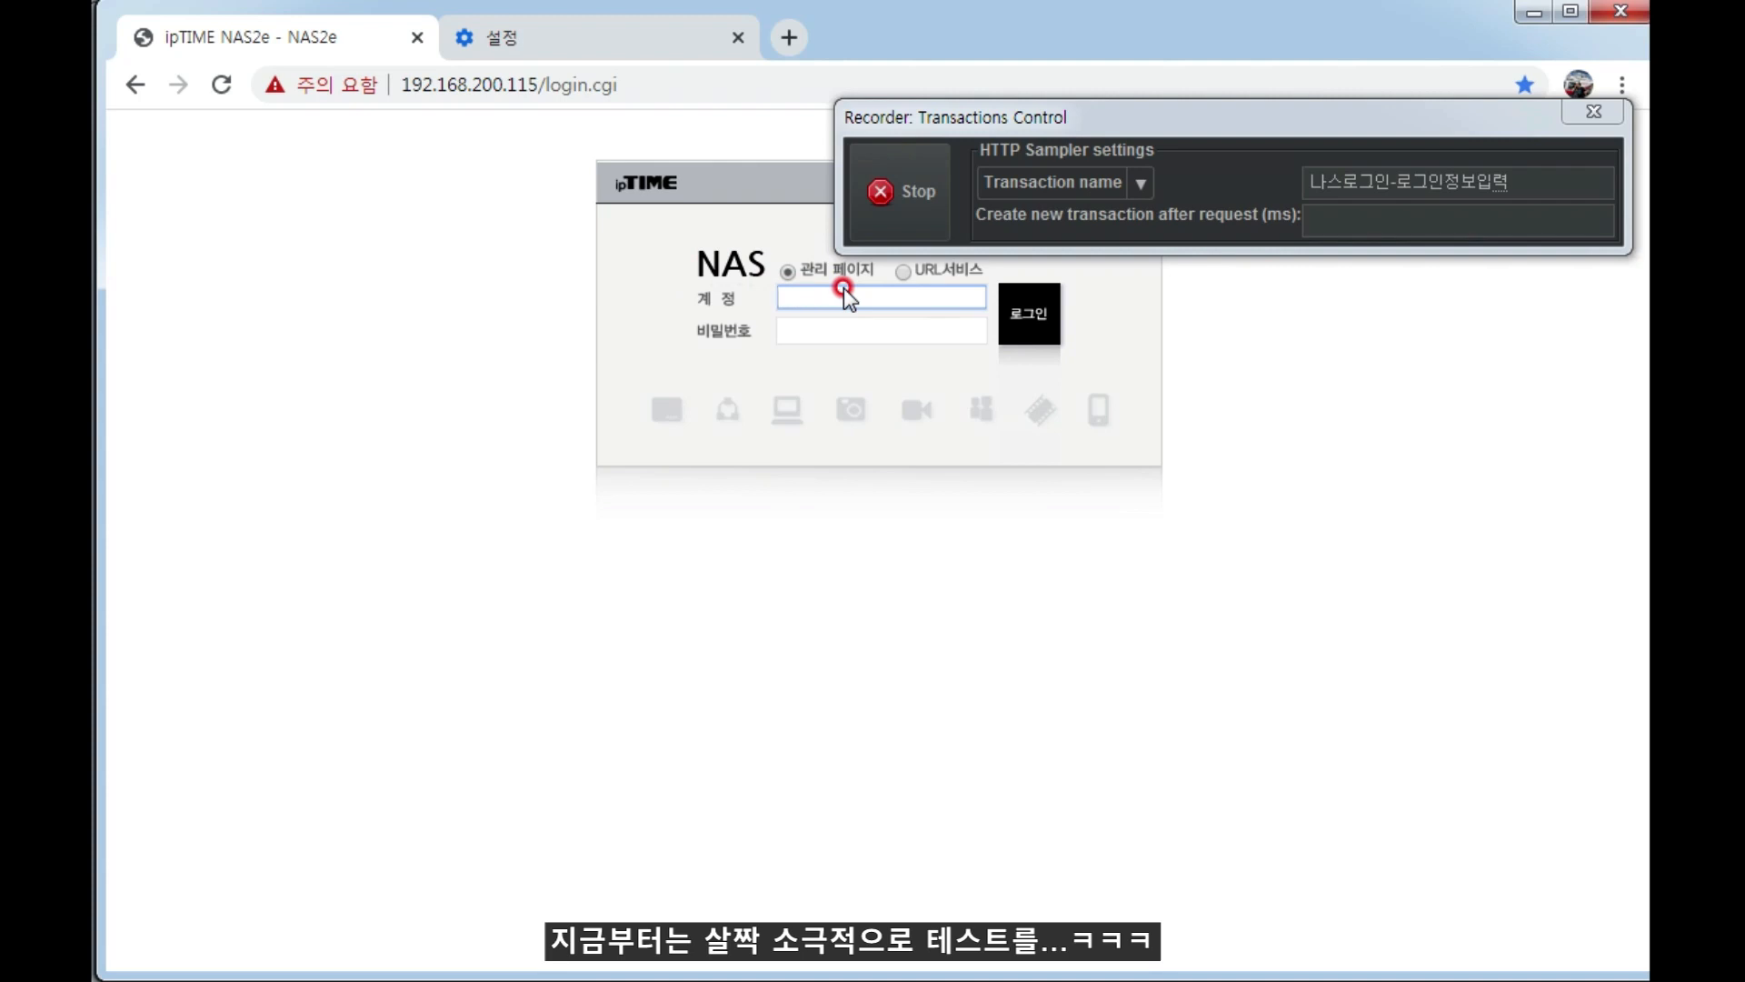
type("xomy")
key("Down")
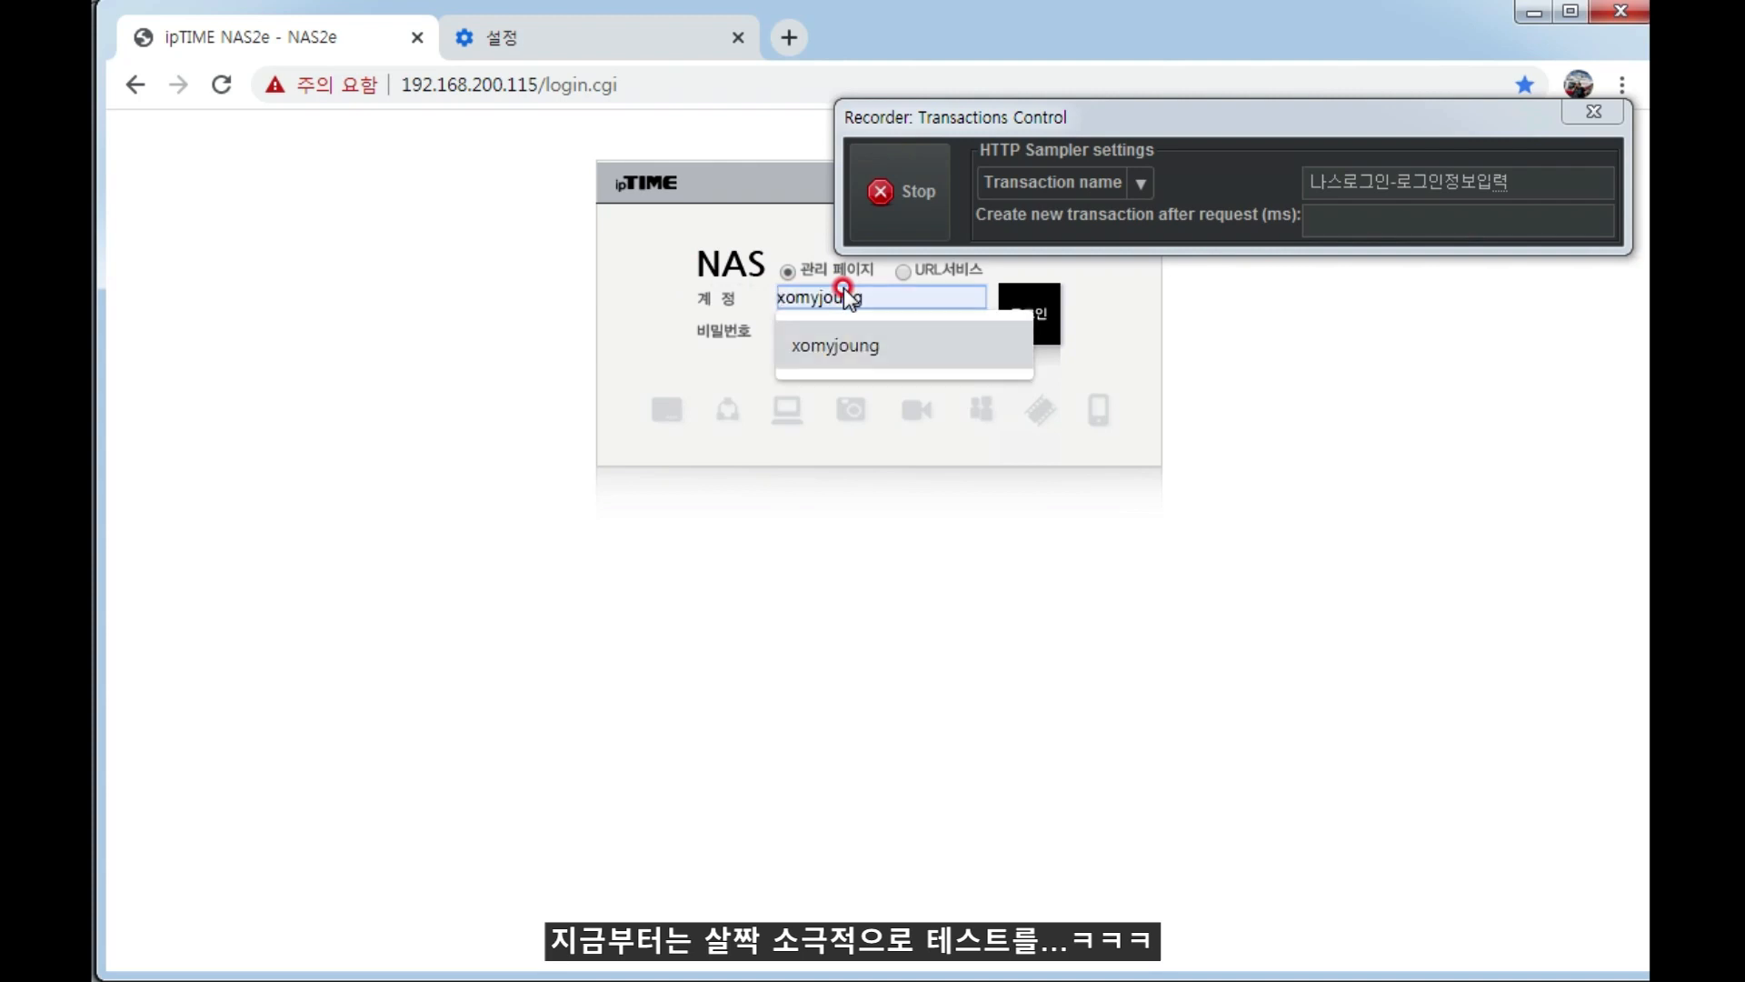
key("Tab")
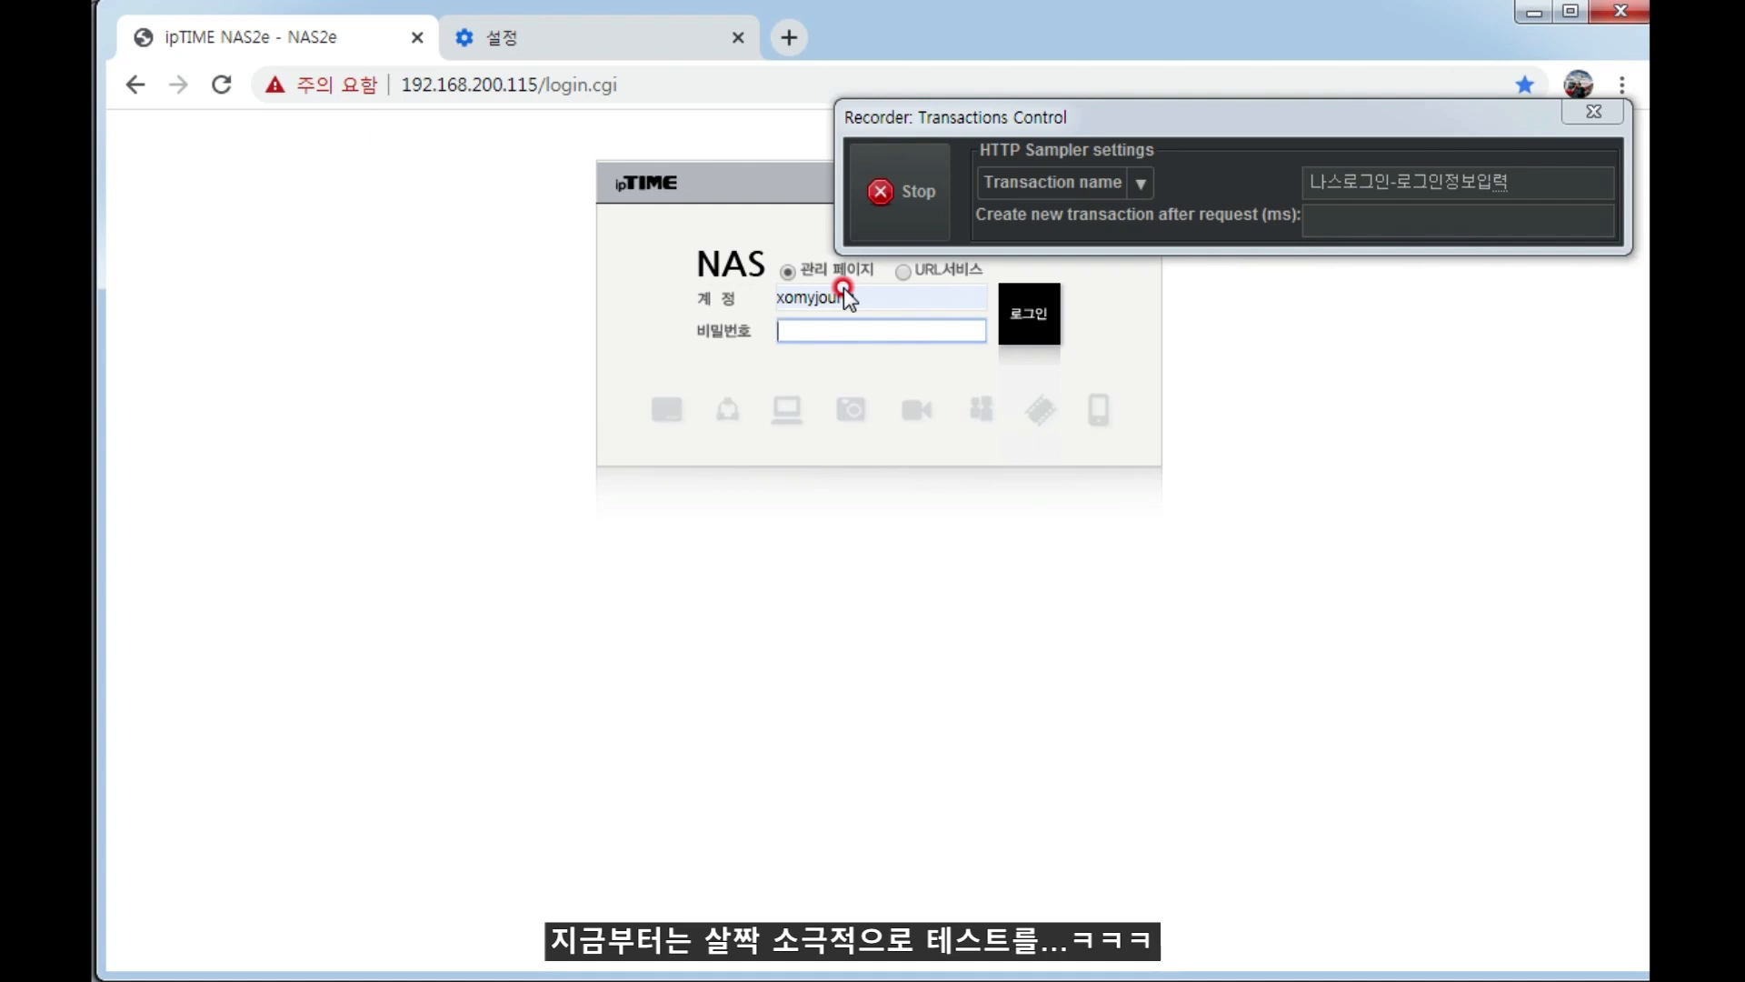
type("••••••")
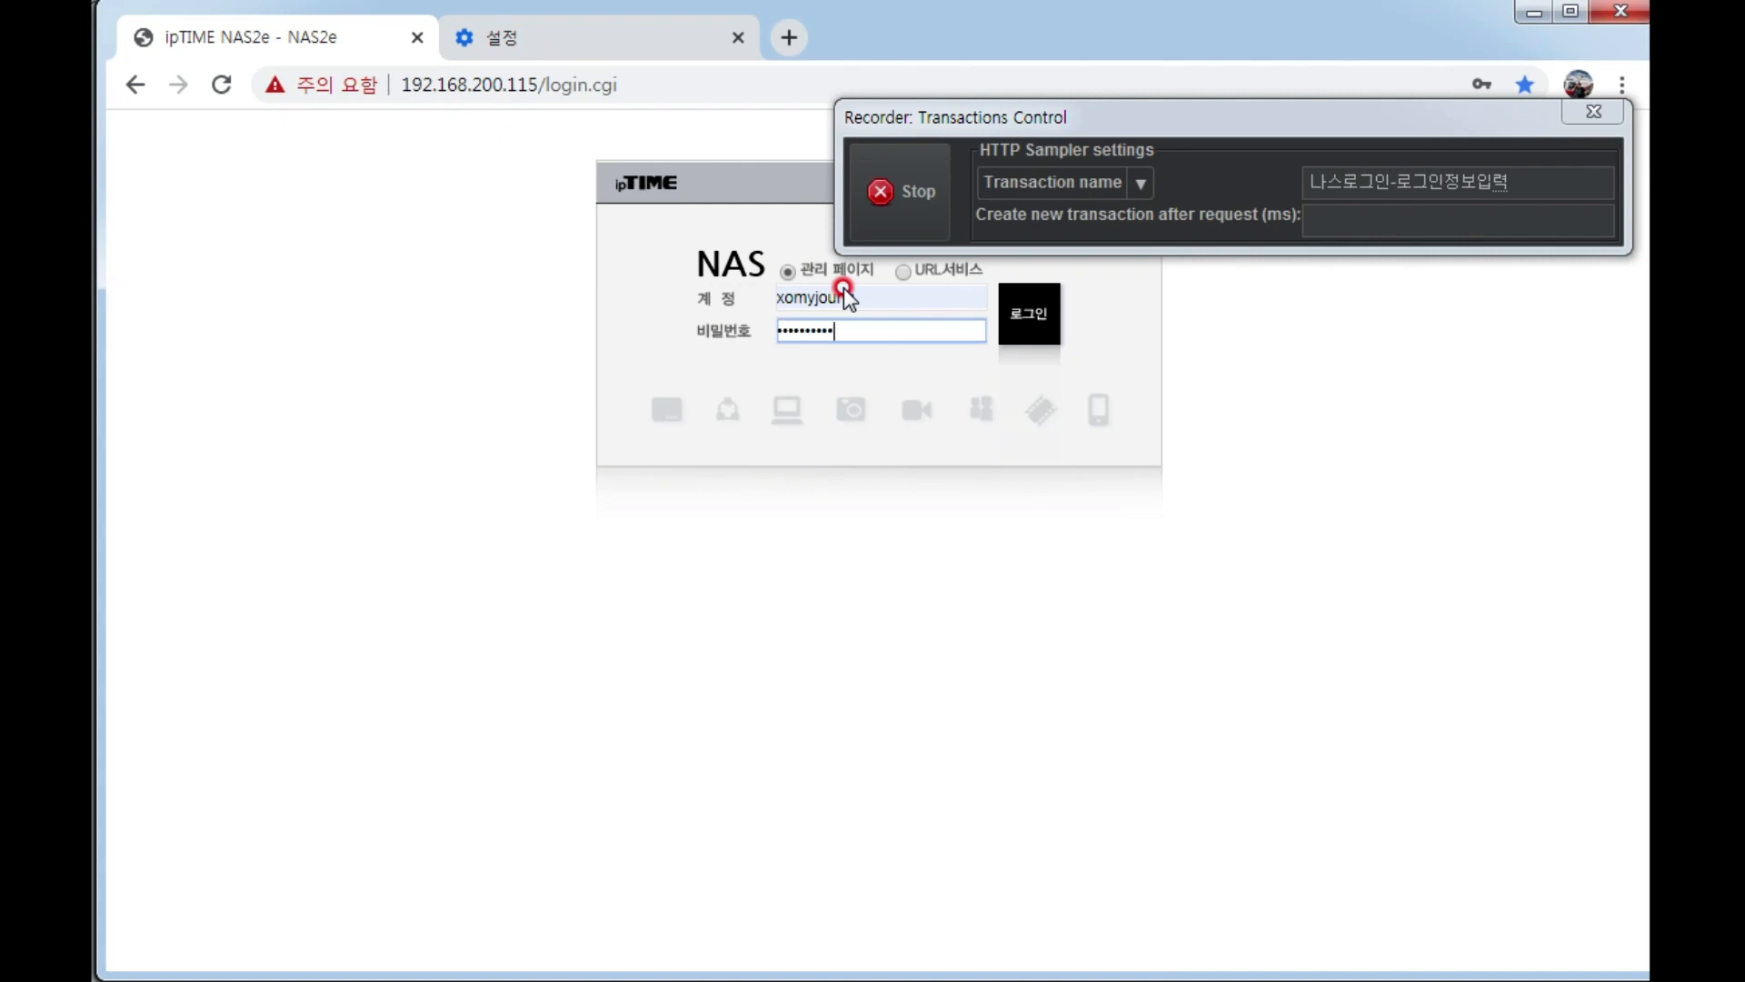
key("Return")
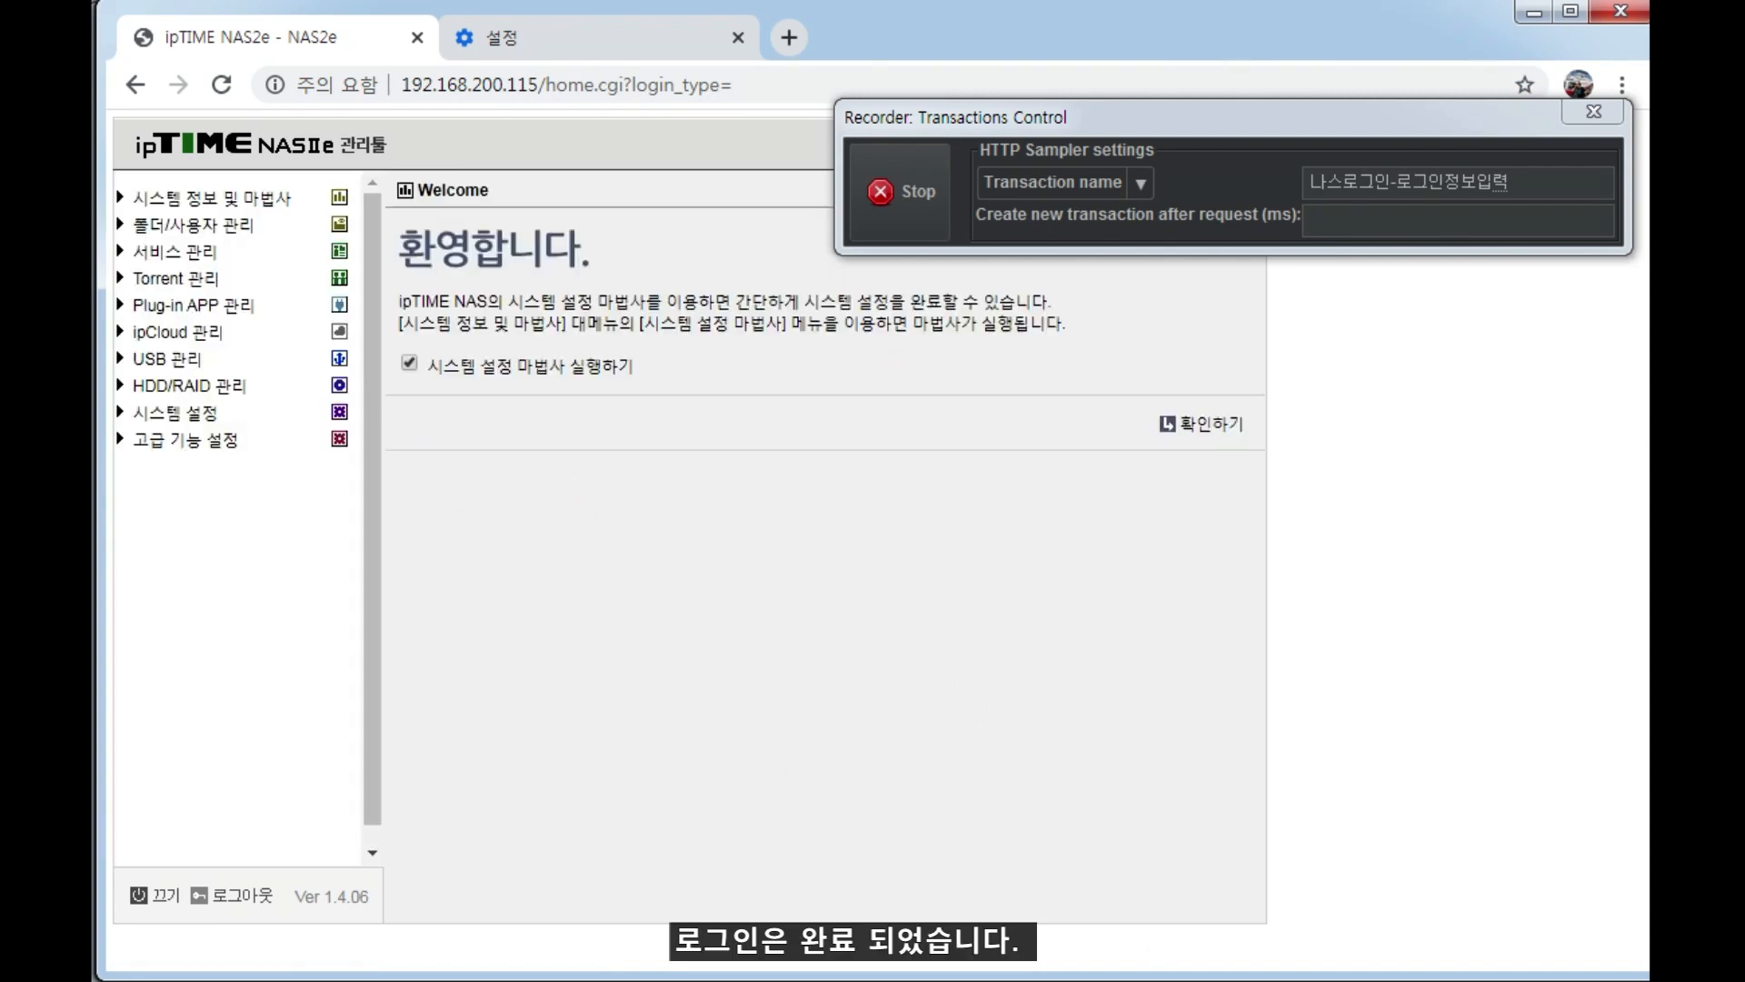
Switch back to JMeter and examine the HTTP requests and parameters recorded under the 나스로그인-로그인정보입력-3 transaction.
key("alt+Tab")
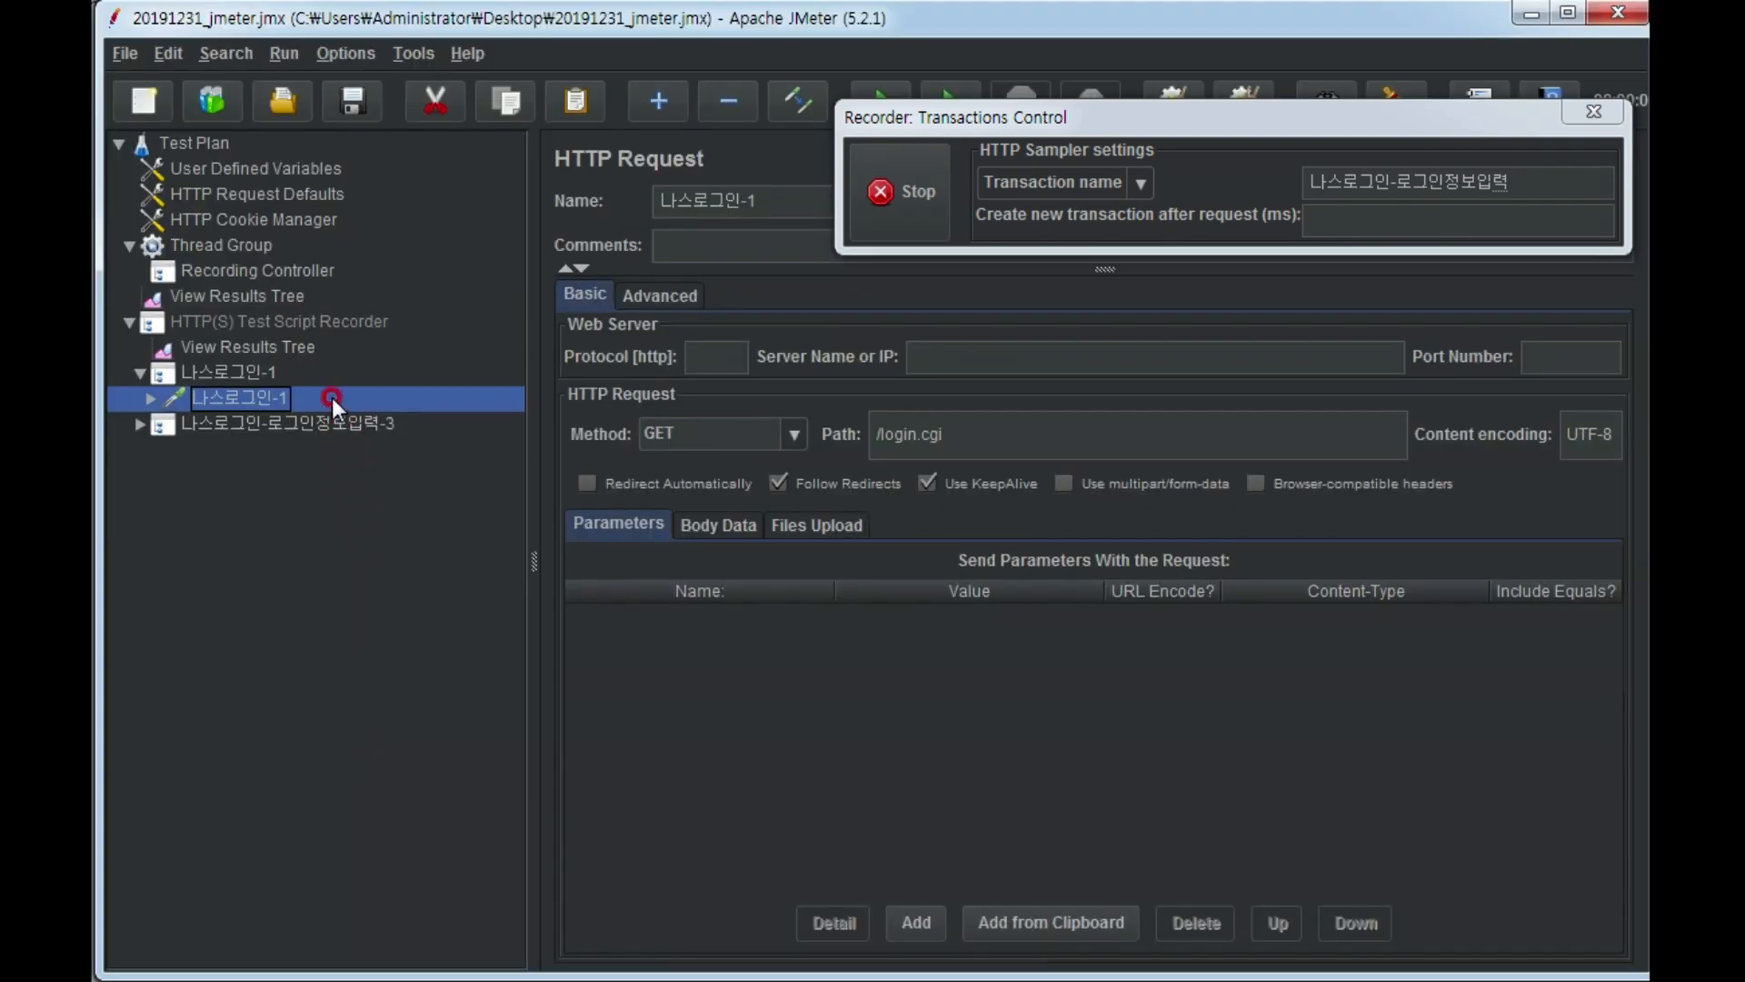
left_click(320, 422)
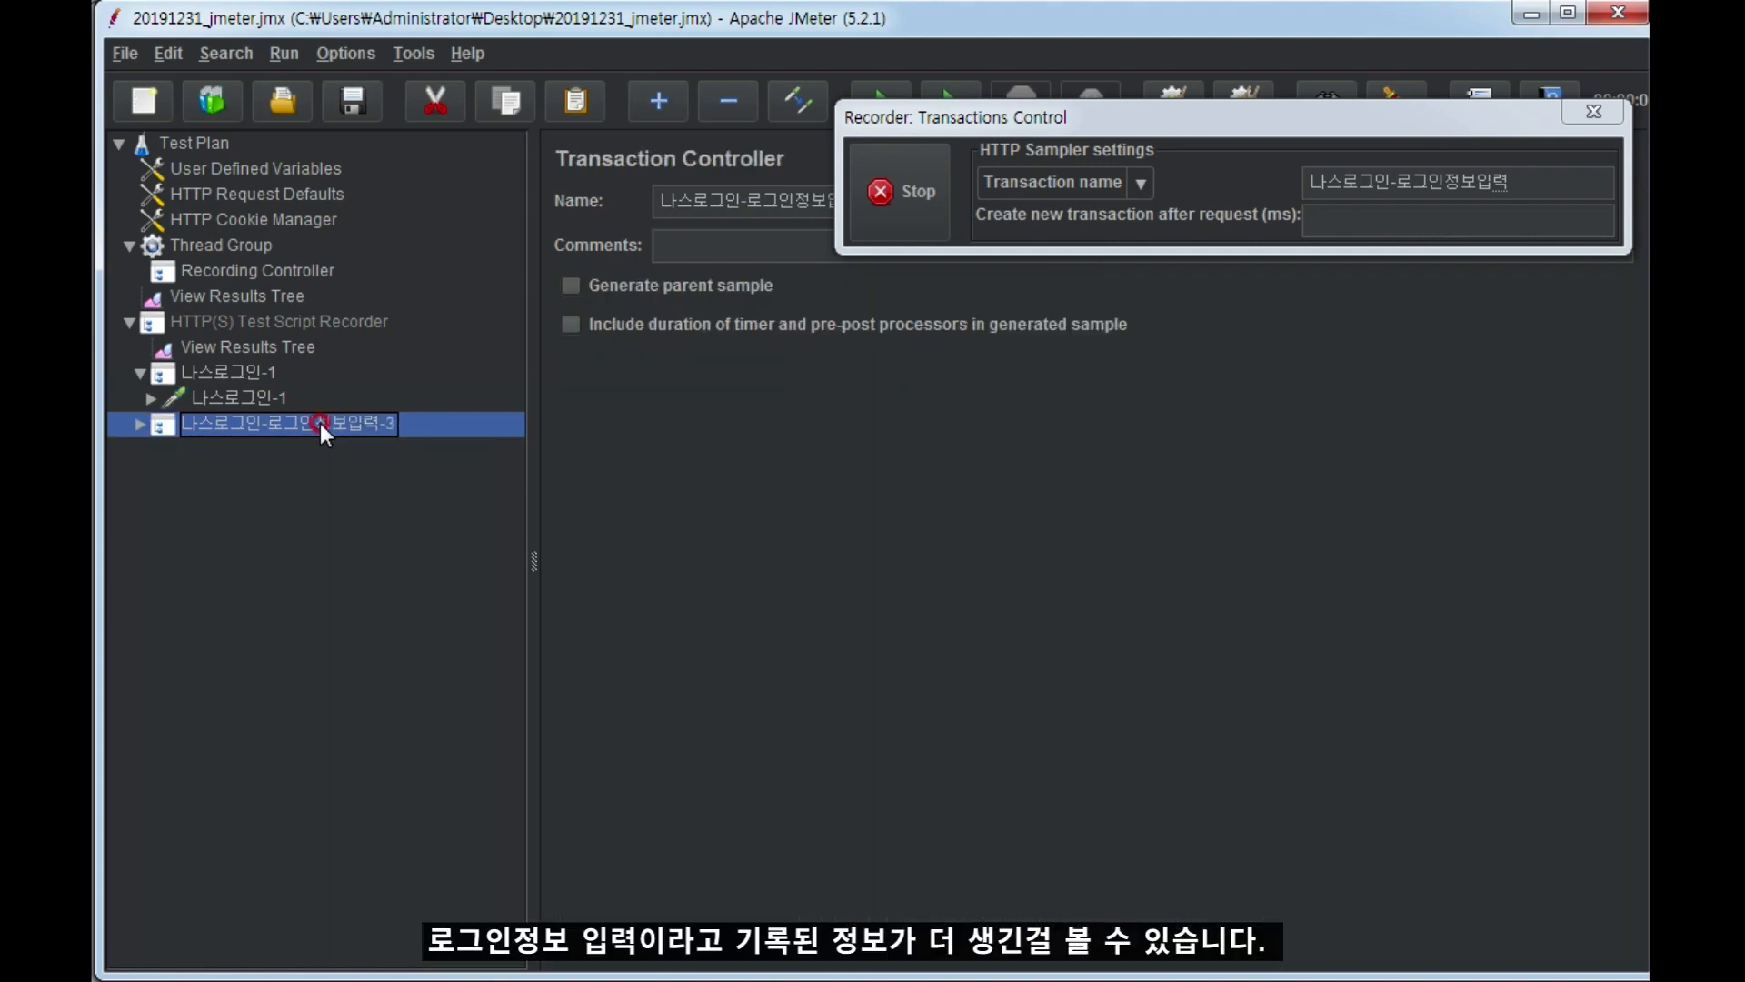
left_click(139, 422)
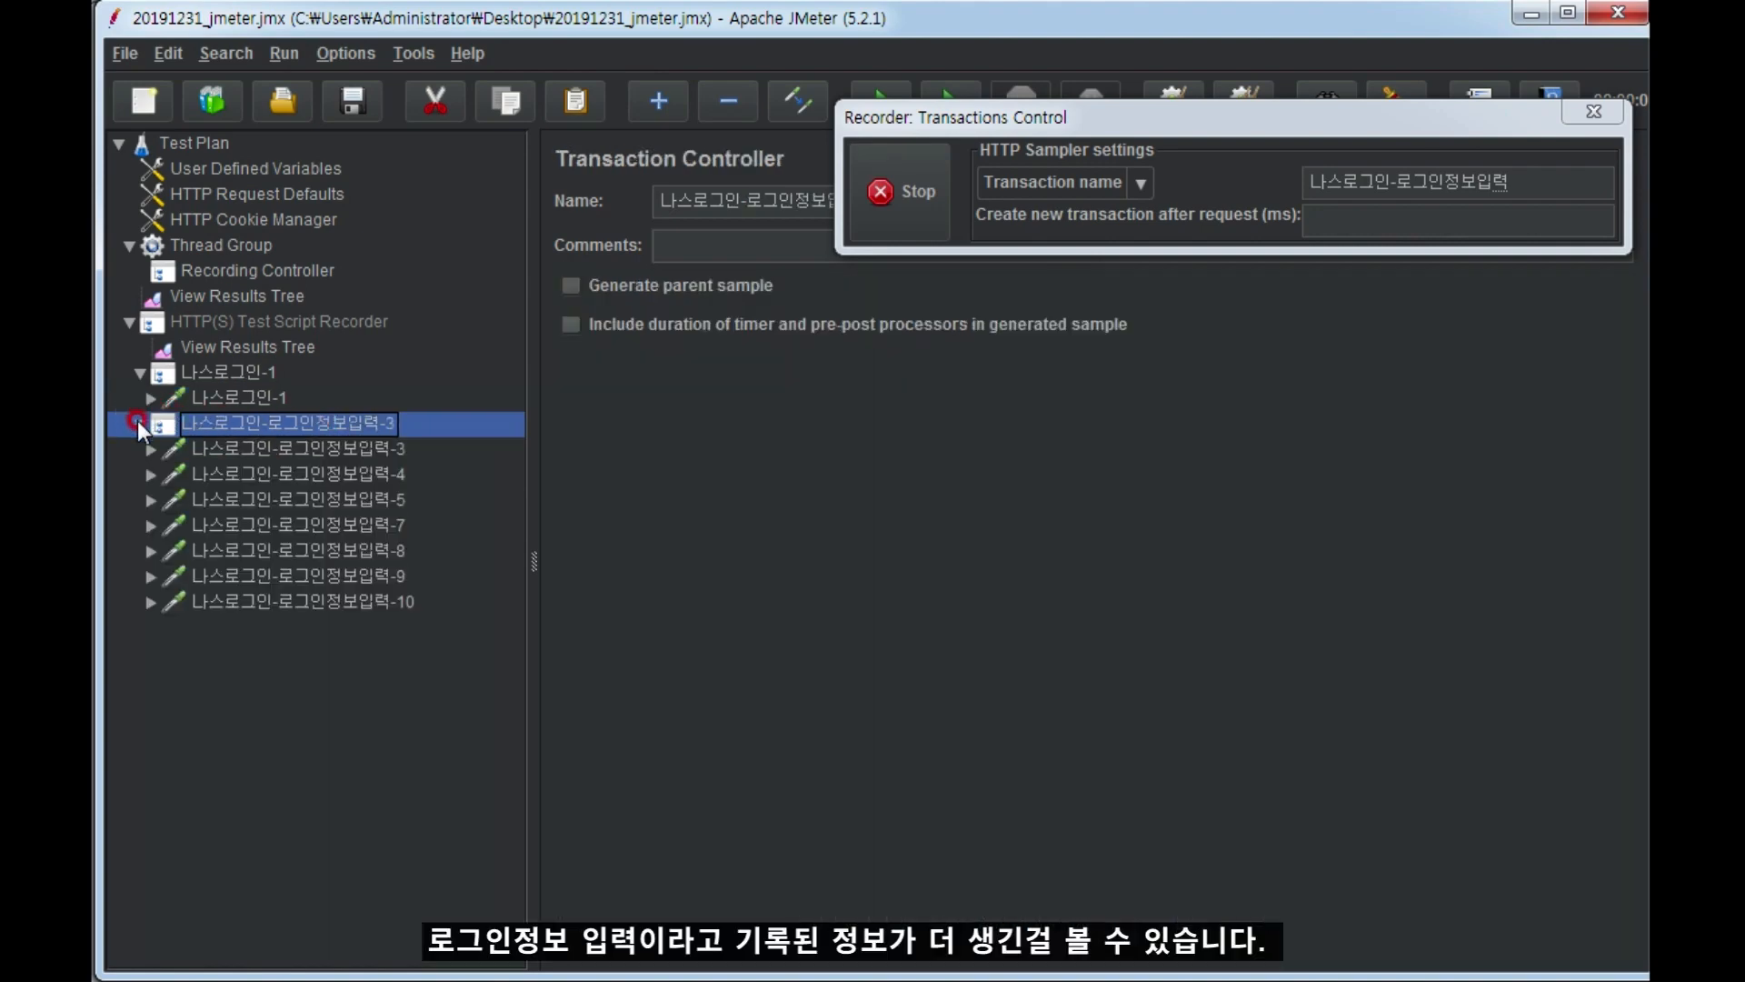
left_click_drag(727, 972, 746, 678)
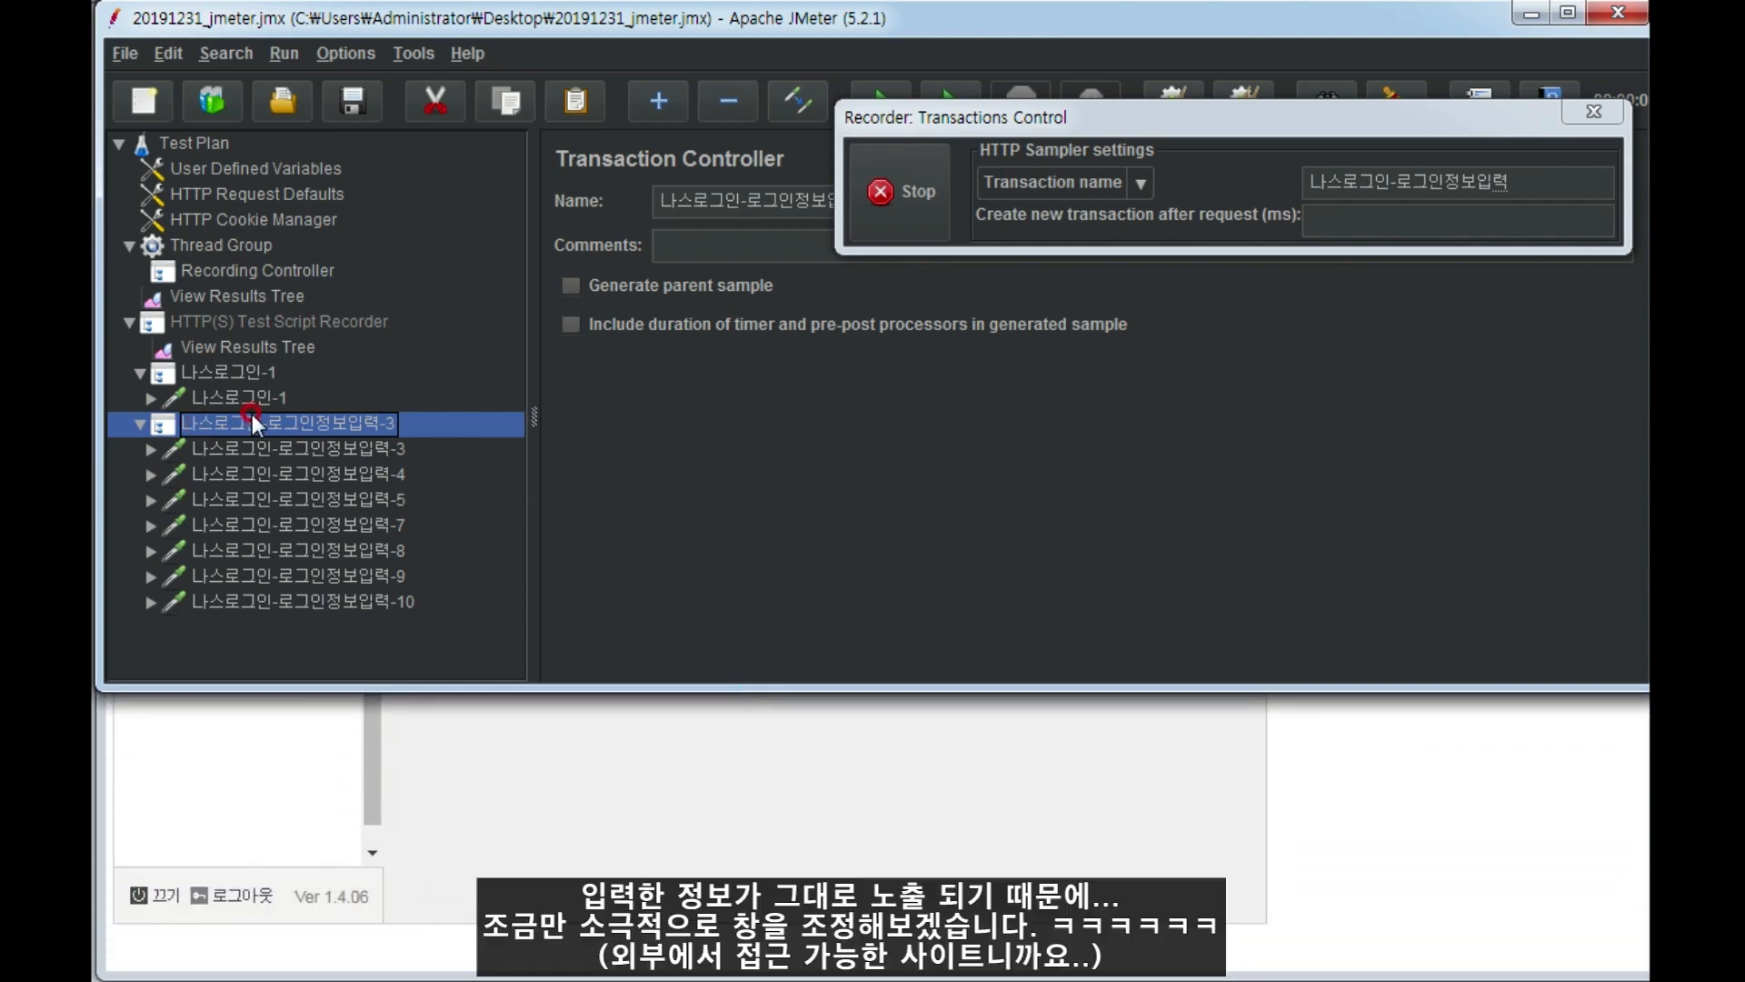
left_click(297, 449)
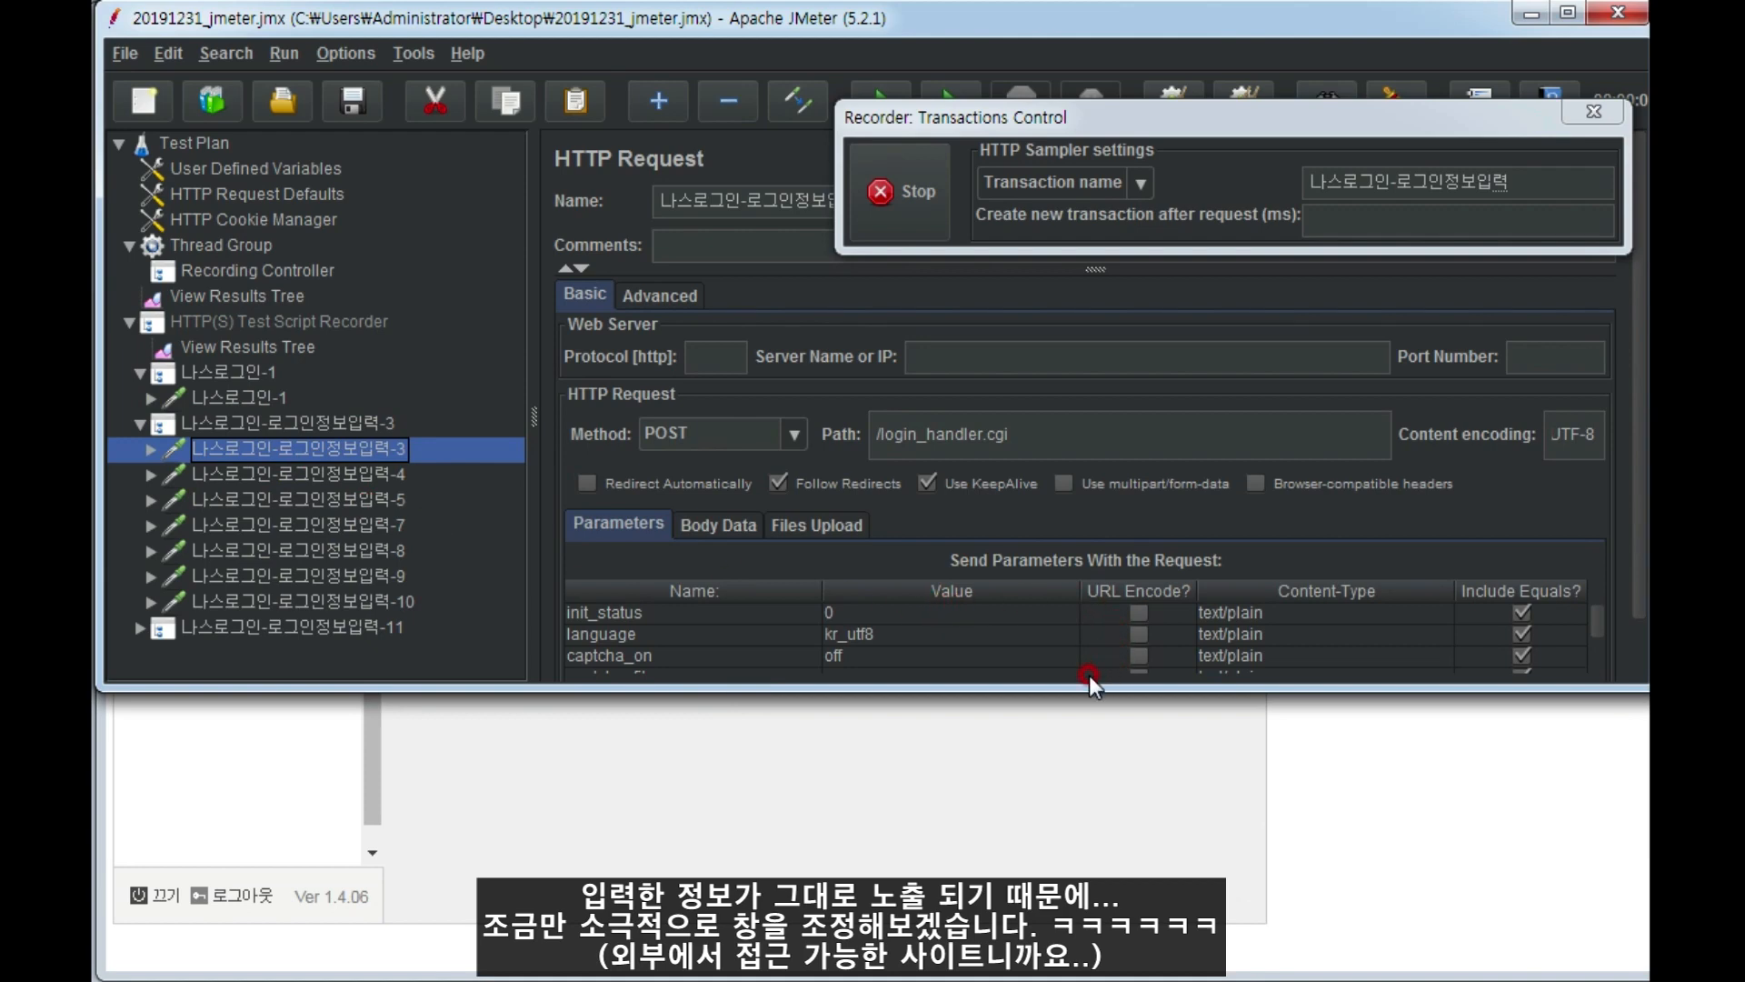
left_click_drag(1081, 695, 1030, 981)
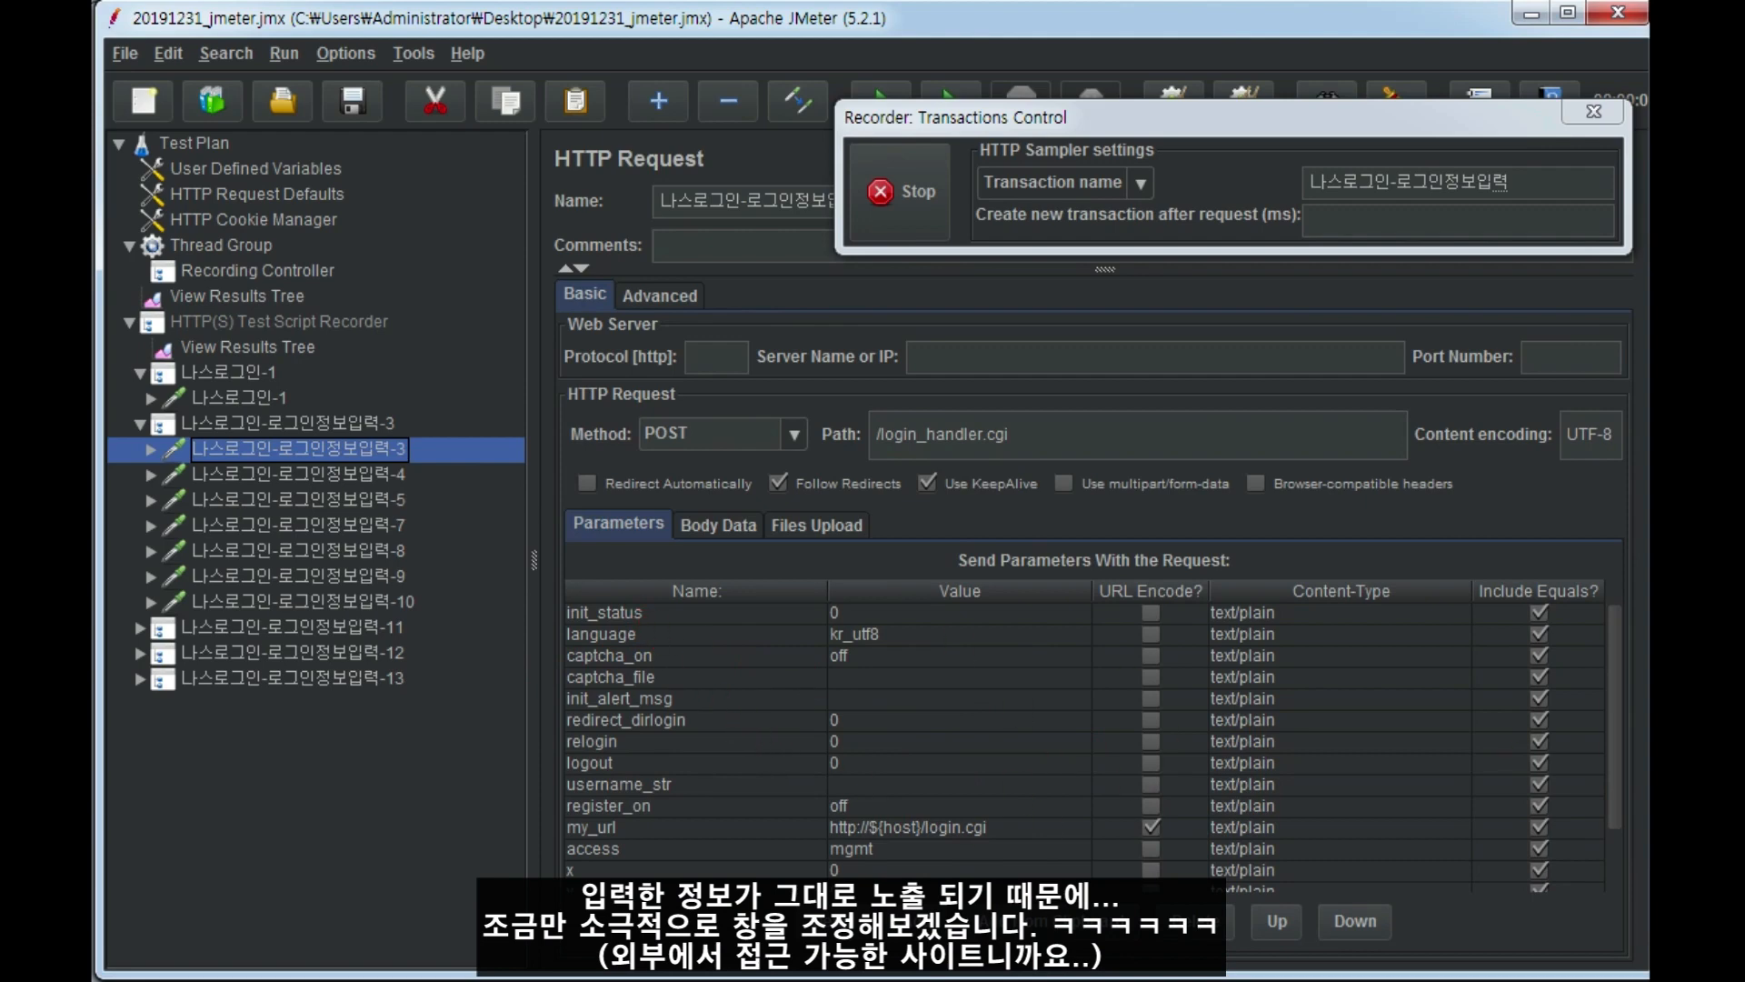
left_click_drag(1618, 674, 1634, 697)
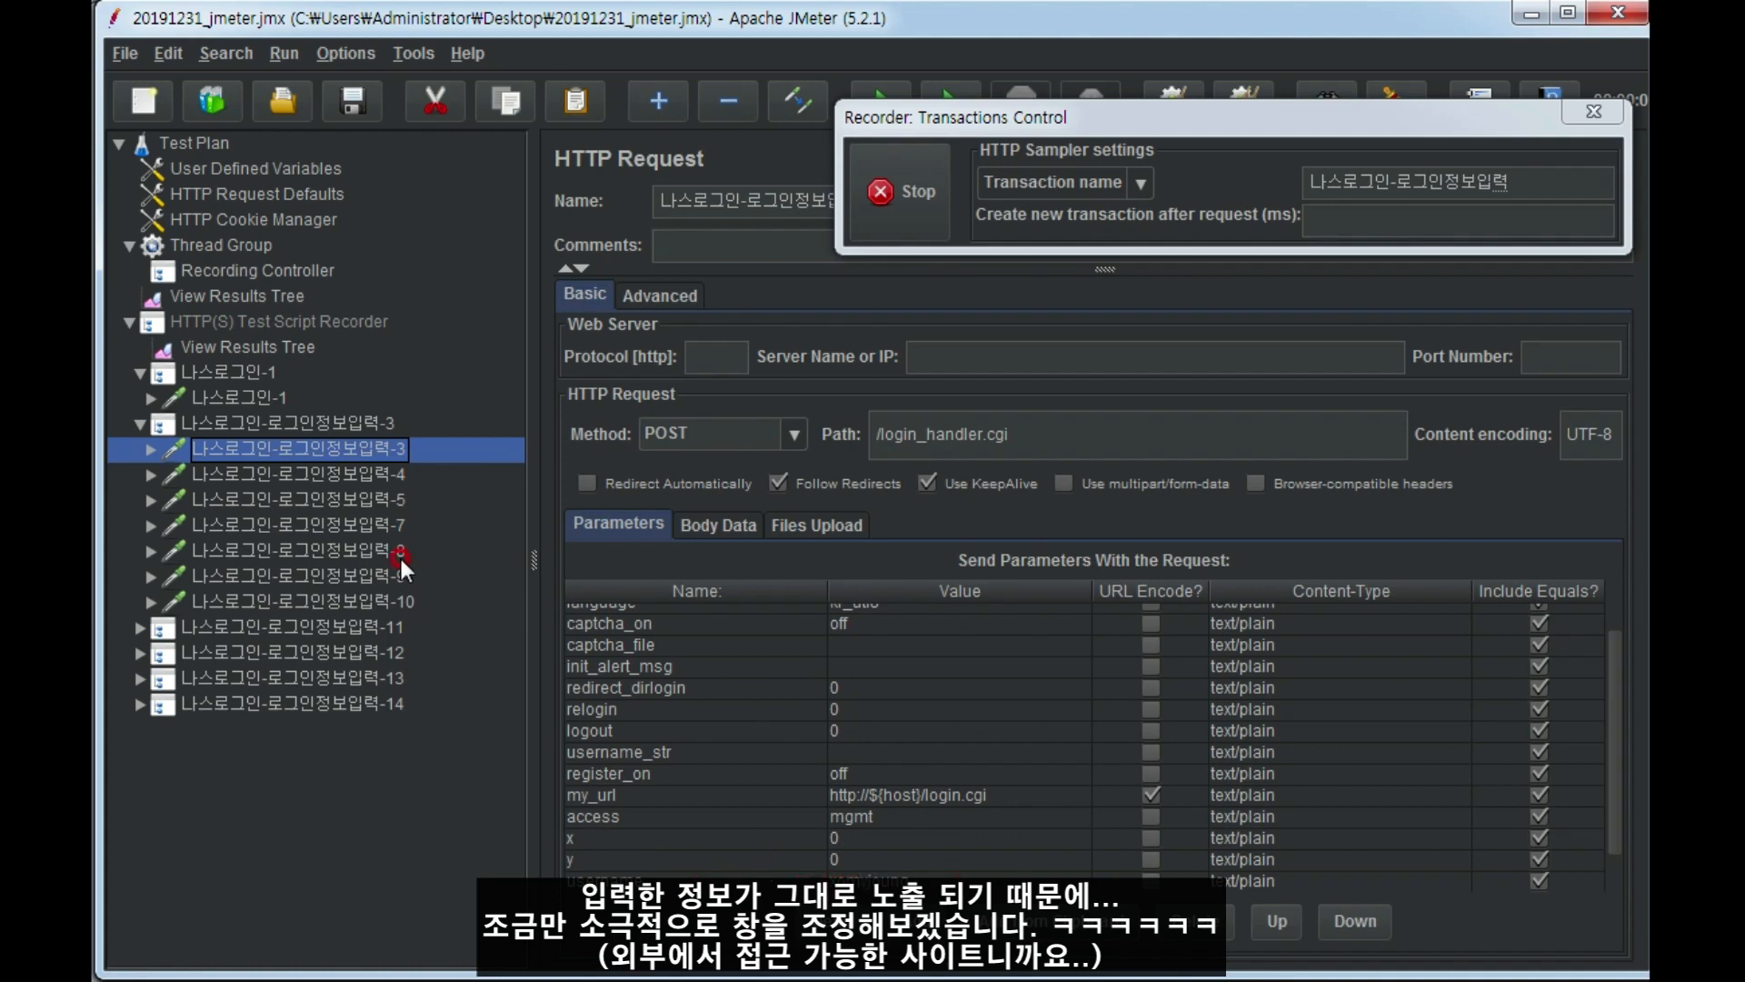
left_click(243, 469)
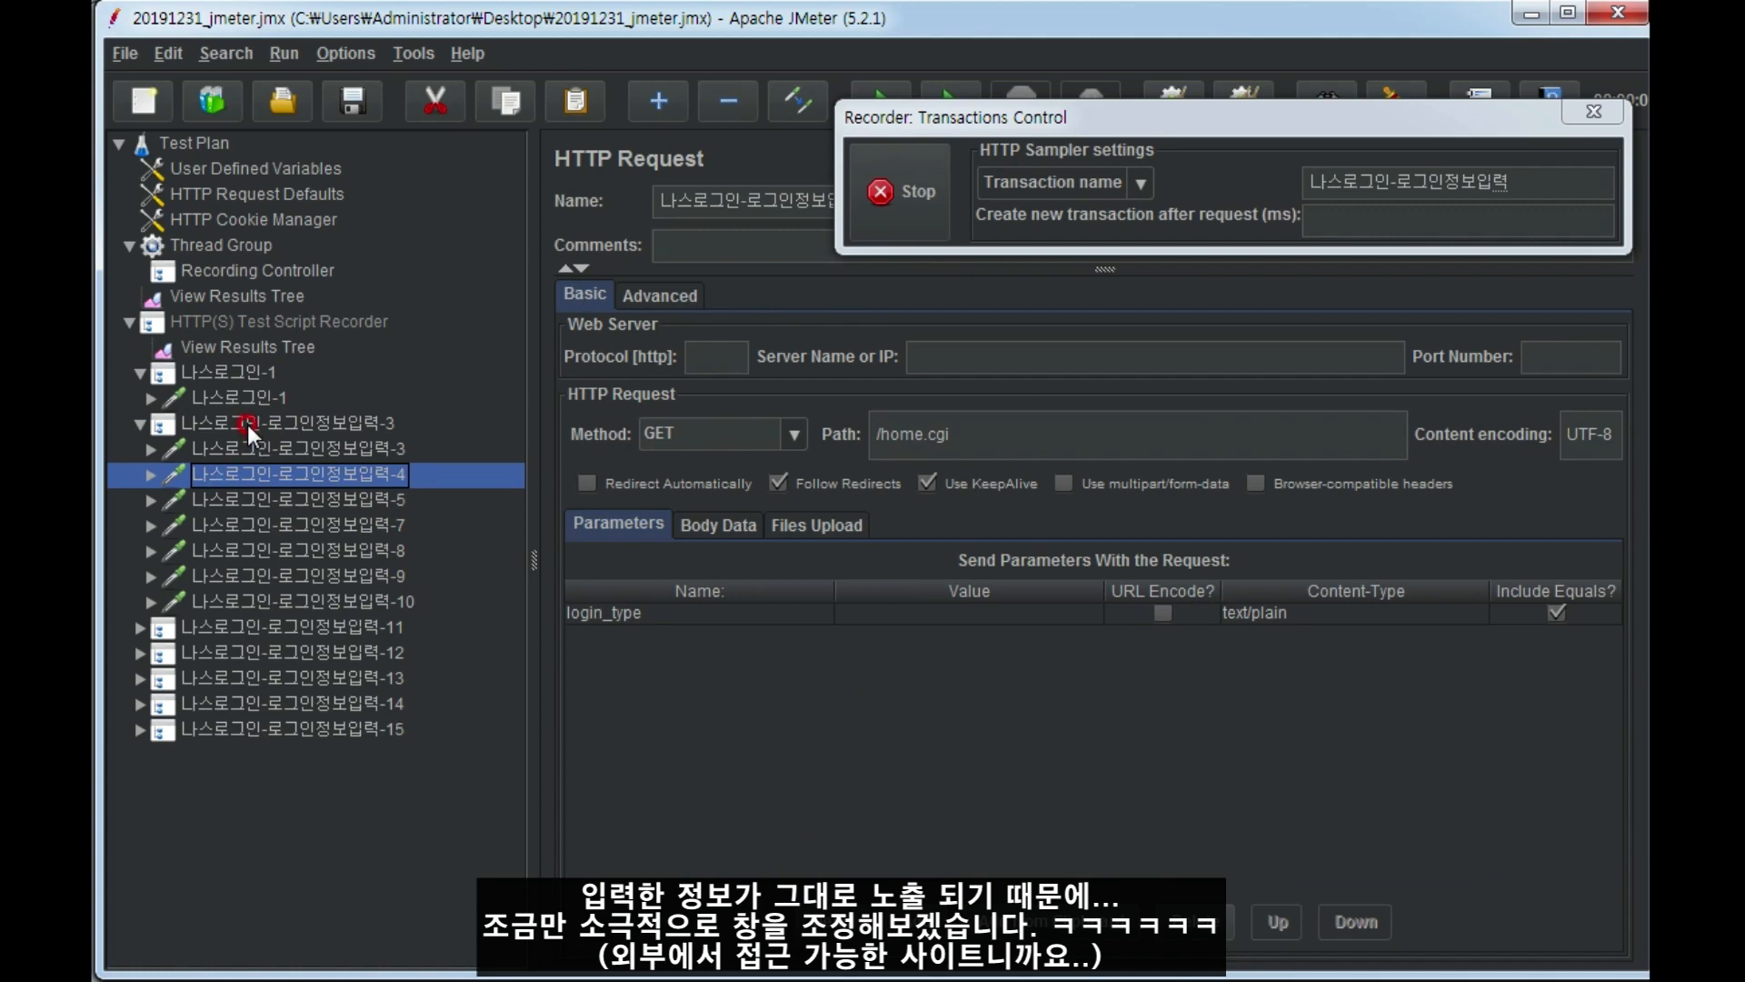
Examine the HTTP requests 3 through 10 recorded under the 나스로그인-로그인정보입력-3 transaction, including their paths and parameters.
left_click(248, 445)
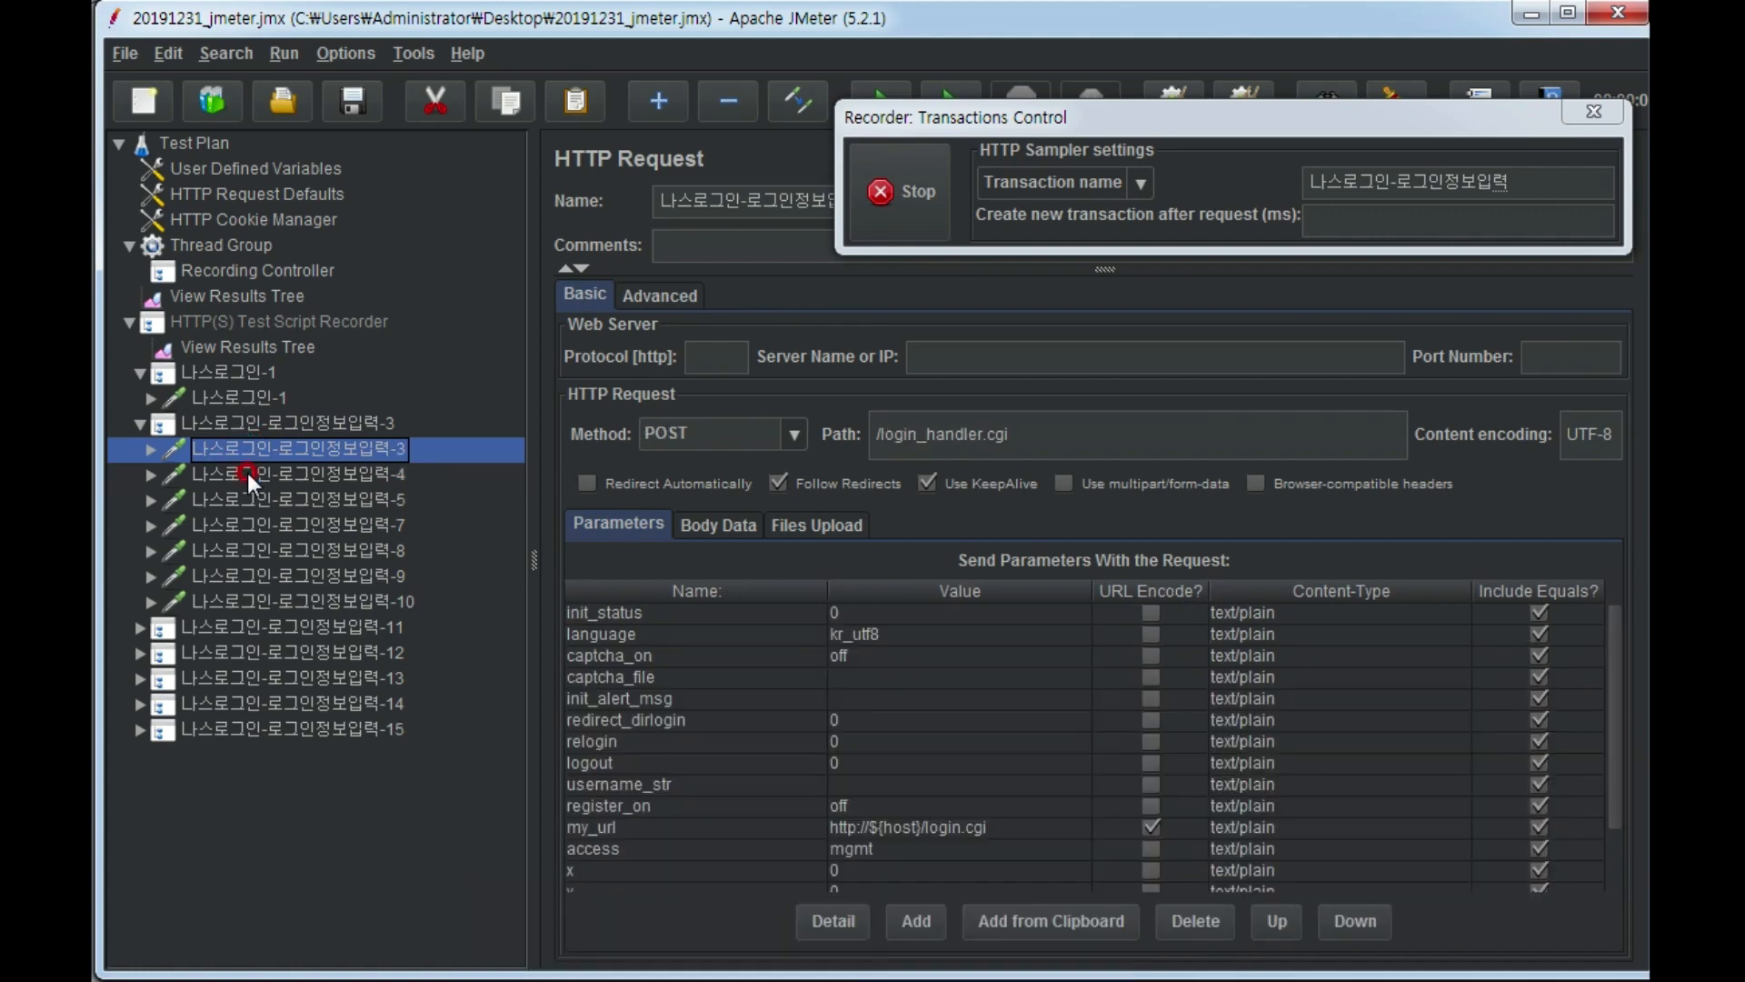
left_click(247, 473)
left_click(247, 499)
left_click(247, 526)
left_click(606, 538)
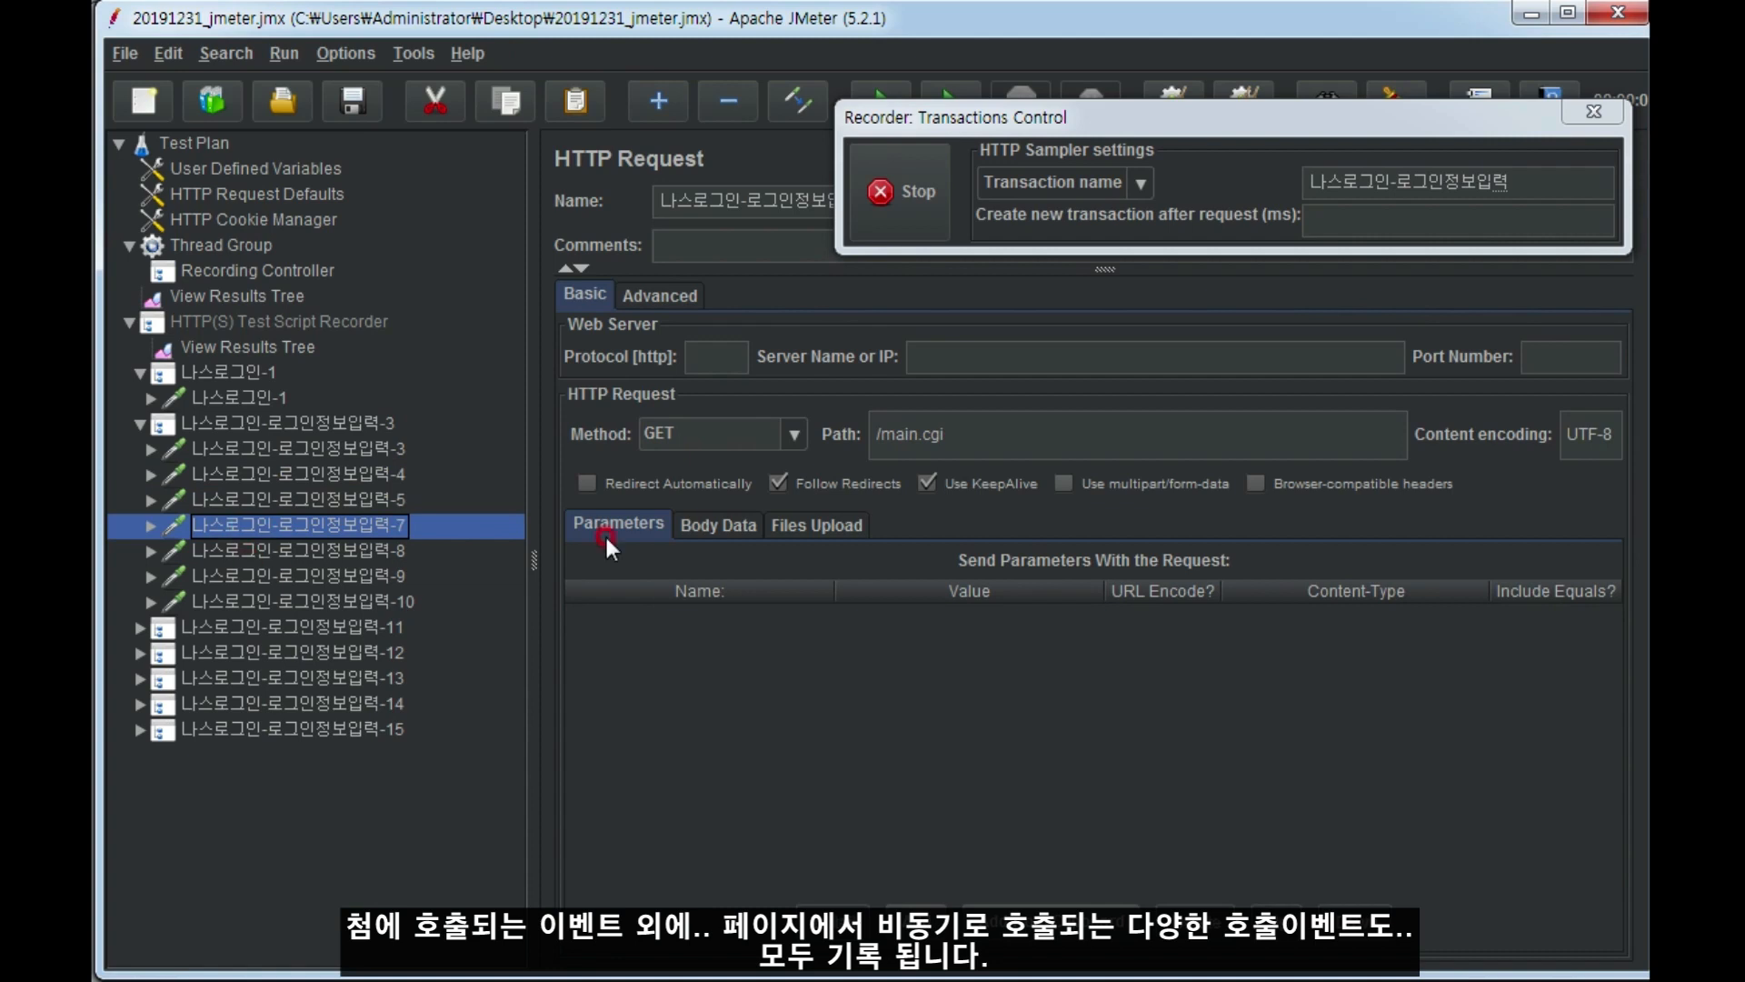
left_click(298, 548)
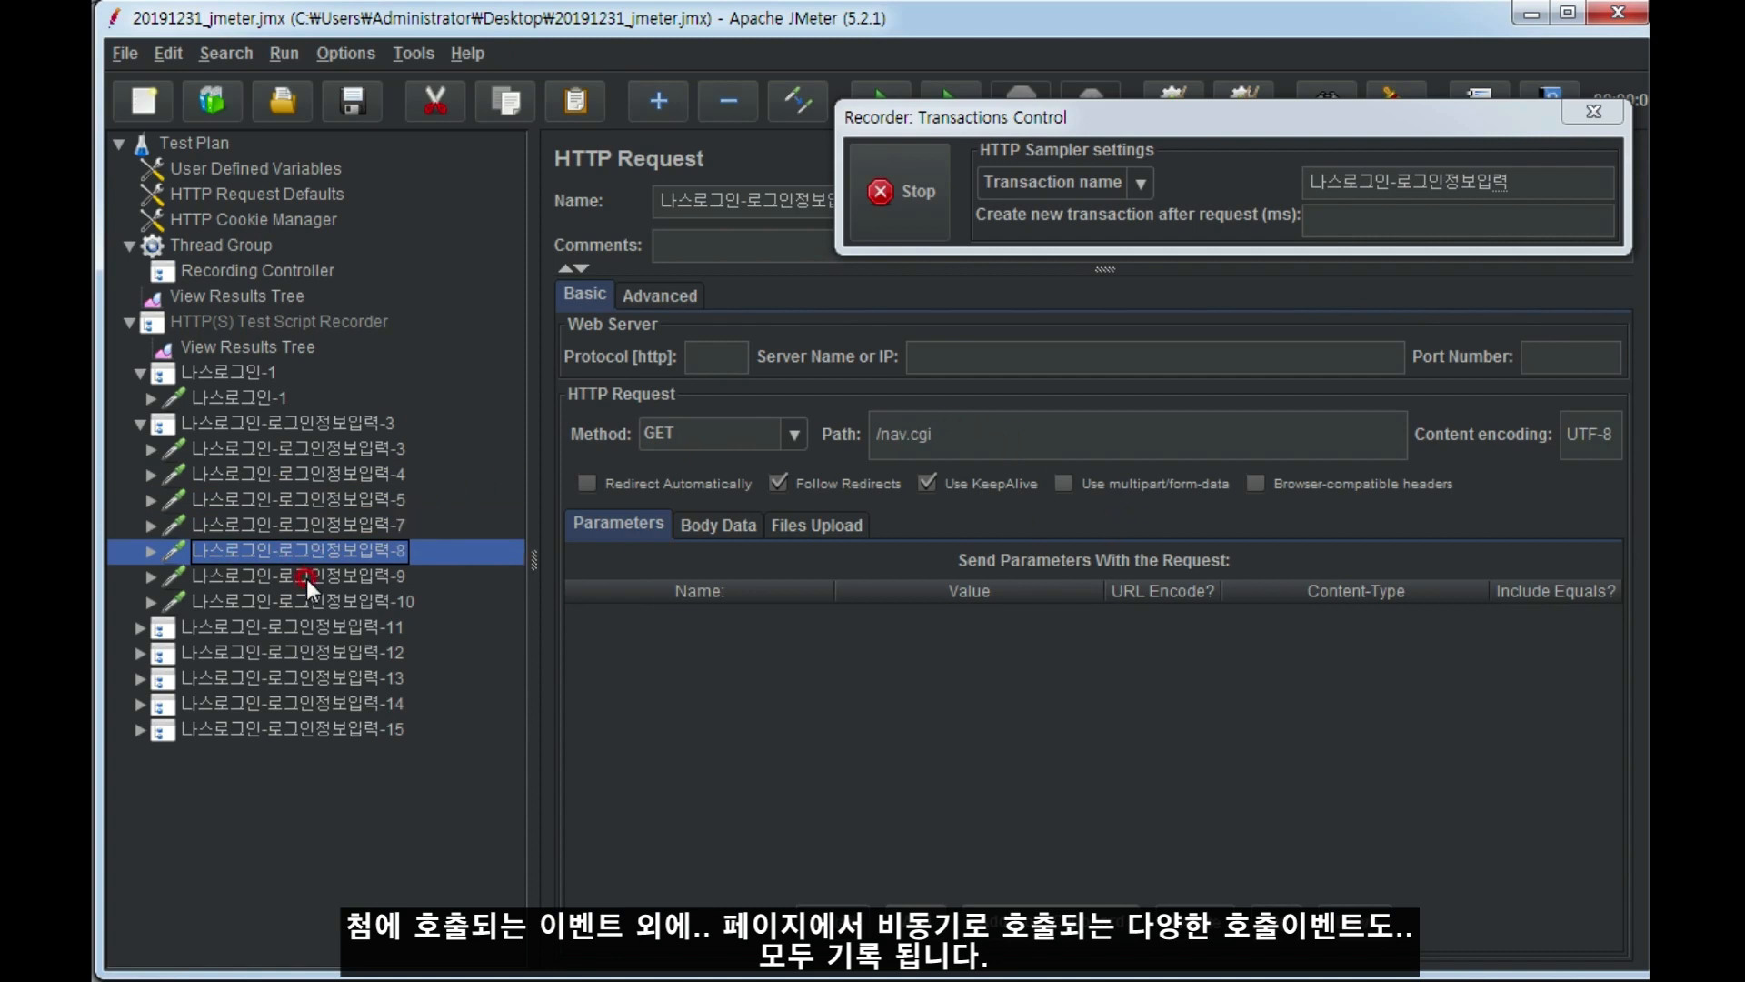
left_click(307, 578)
left_click(308, 608)
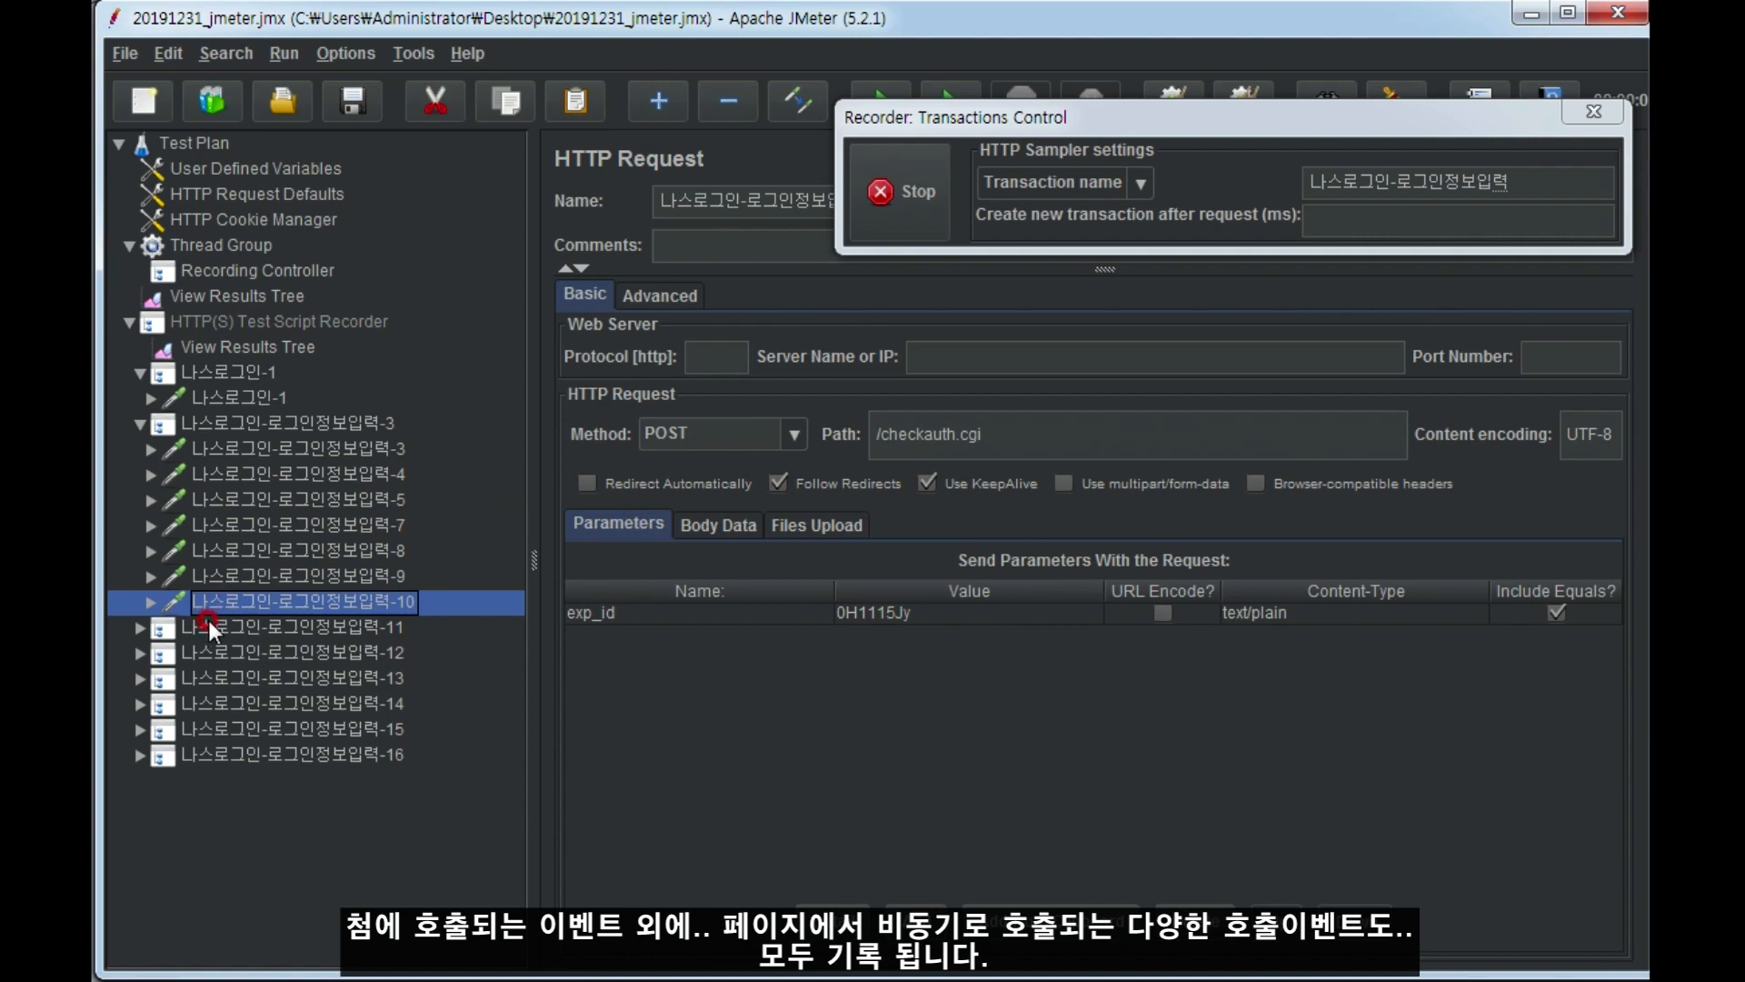
Examine the HTTP request and its path in the 나스로그인-로그인정보입력-11 transaction and compare it with the first two recorded transactions.
left_click(140, 626)
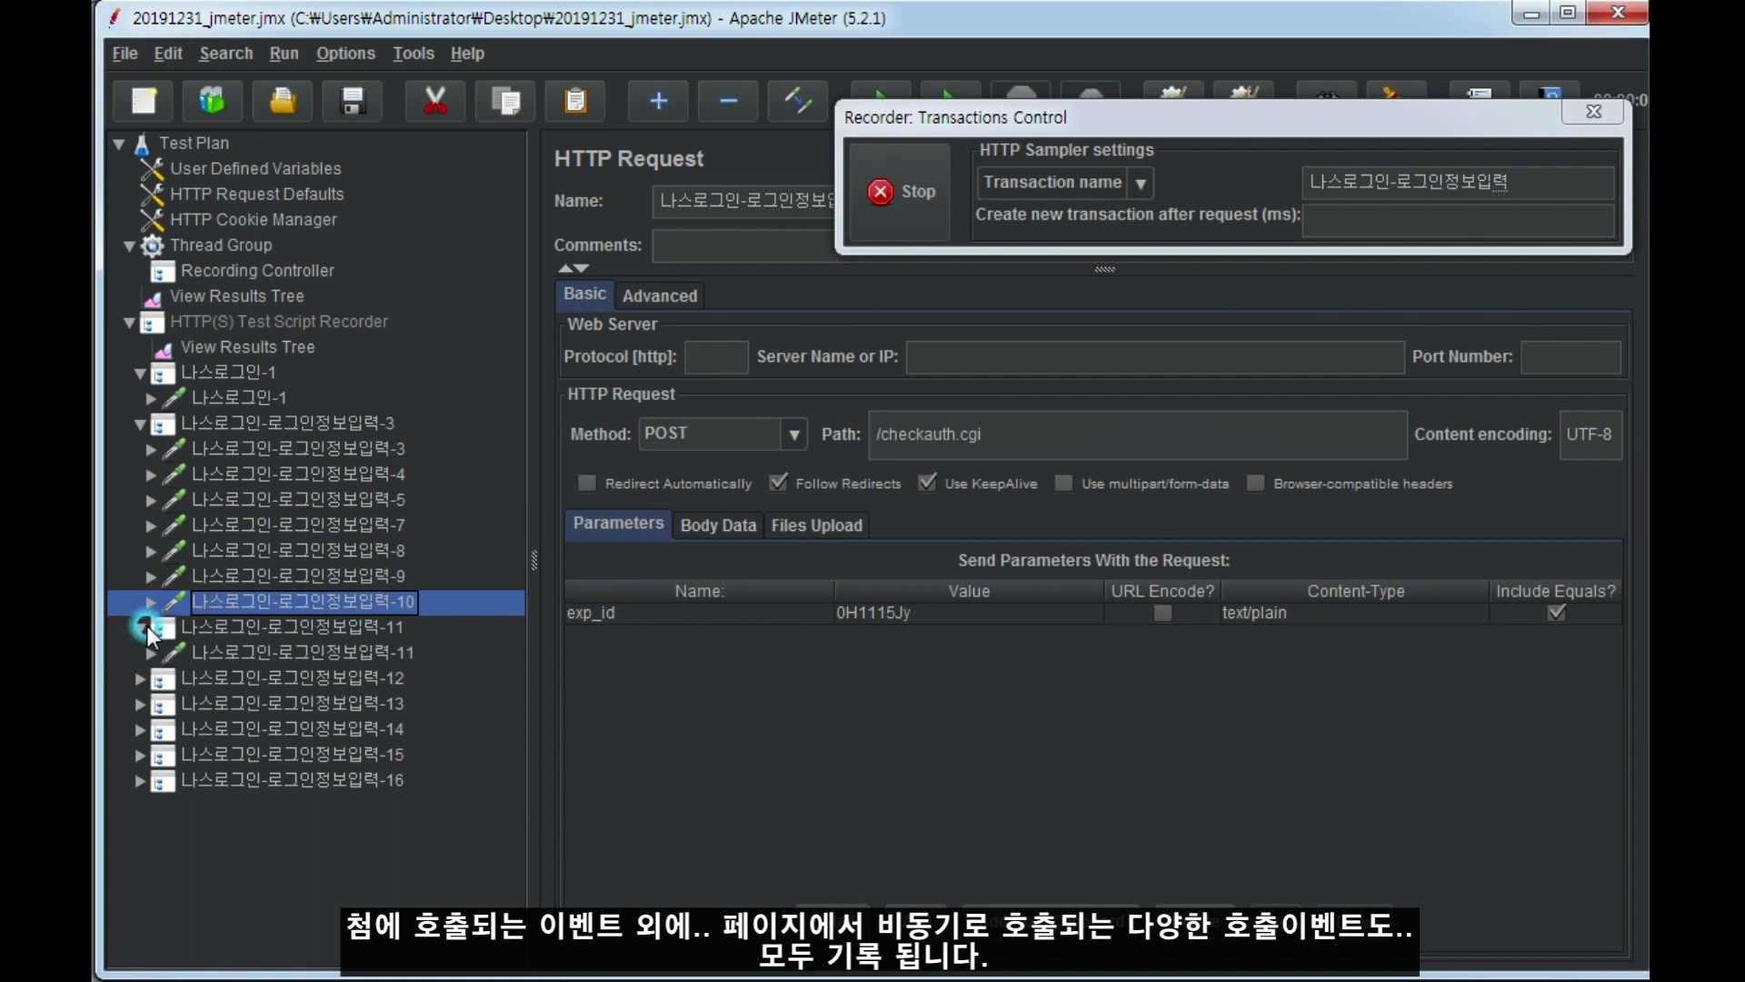
left_click(240, 652)
left_click_drag(875, 433, 990, 427)
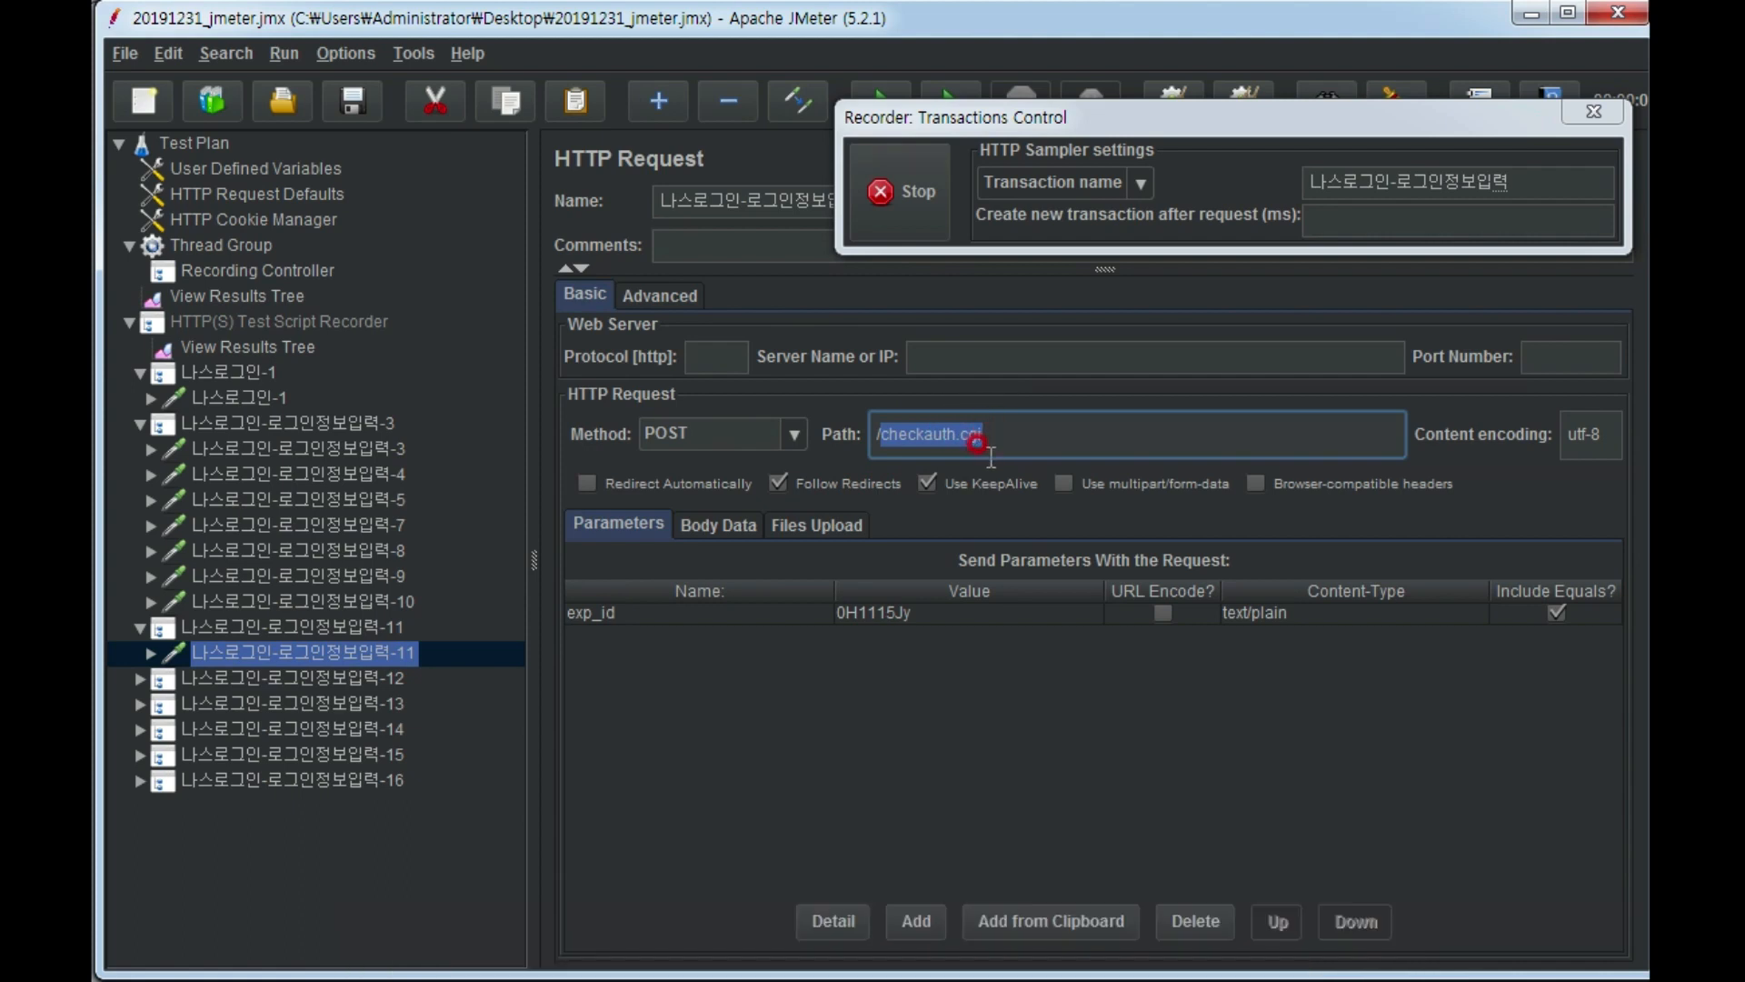
left_click(141, 628)
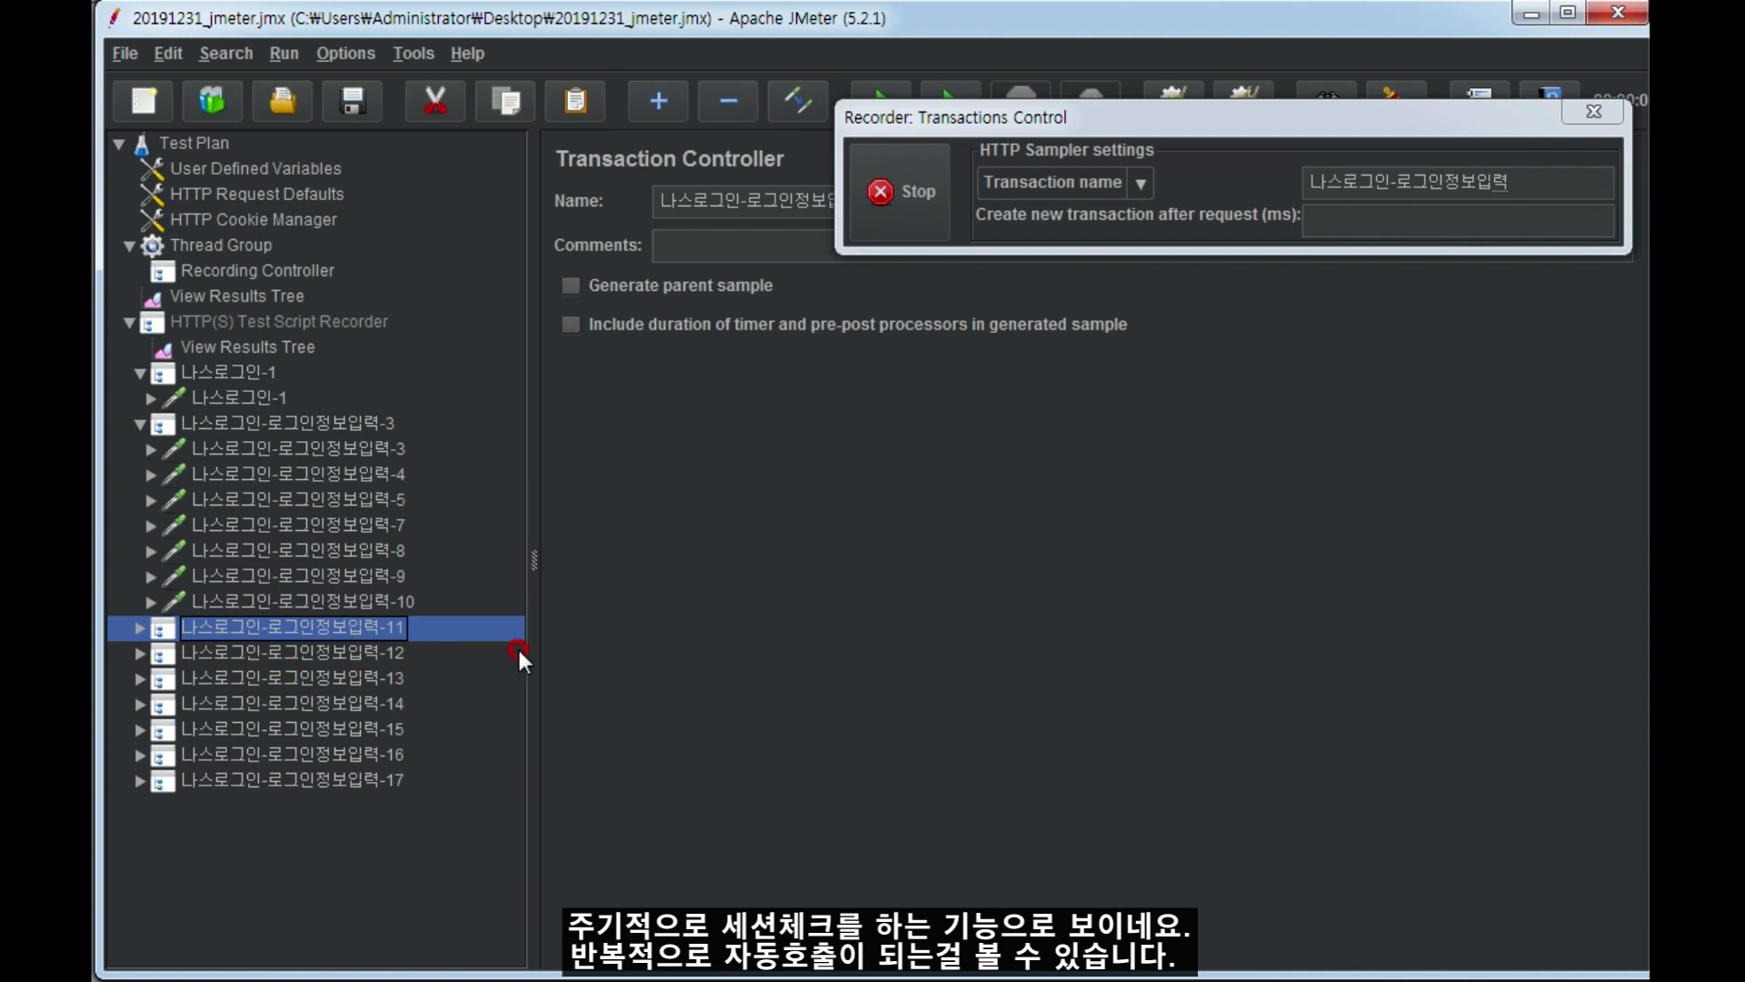
left_click(204, 367)
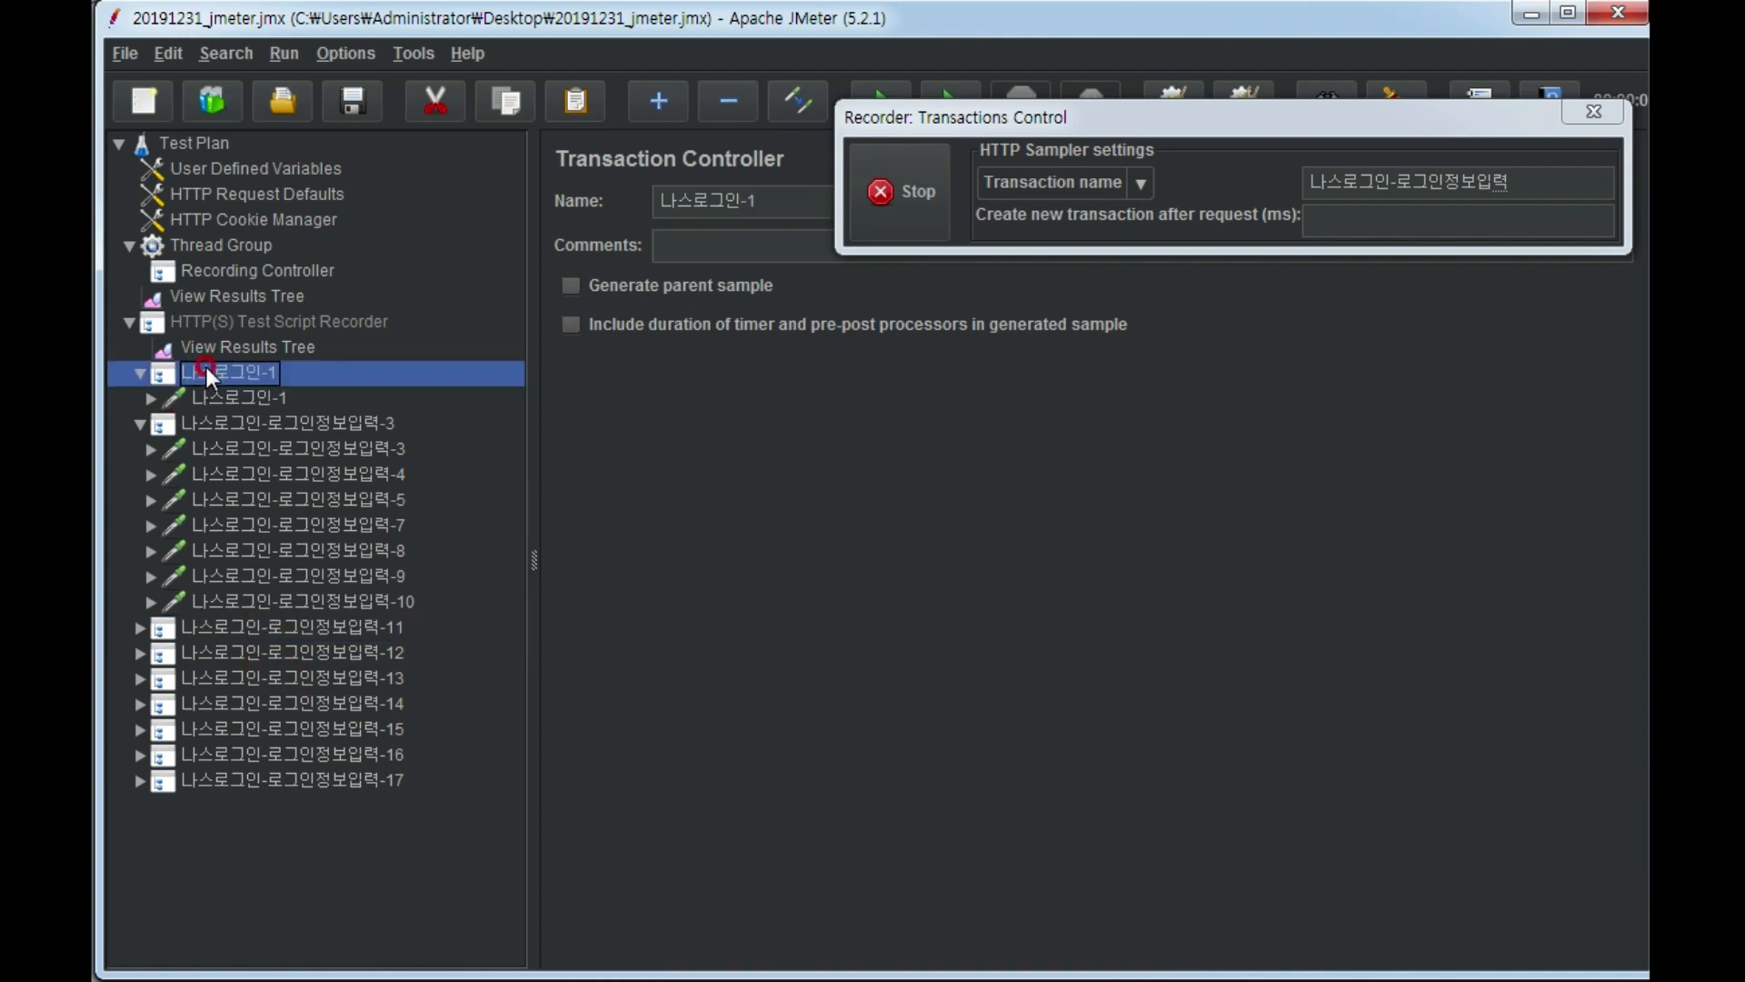
left_click(260, 423)
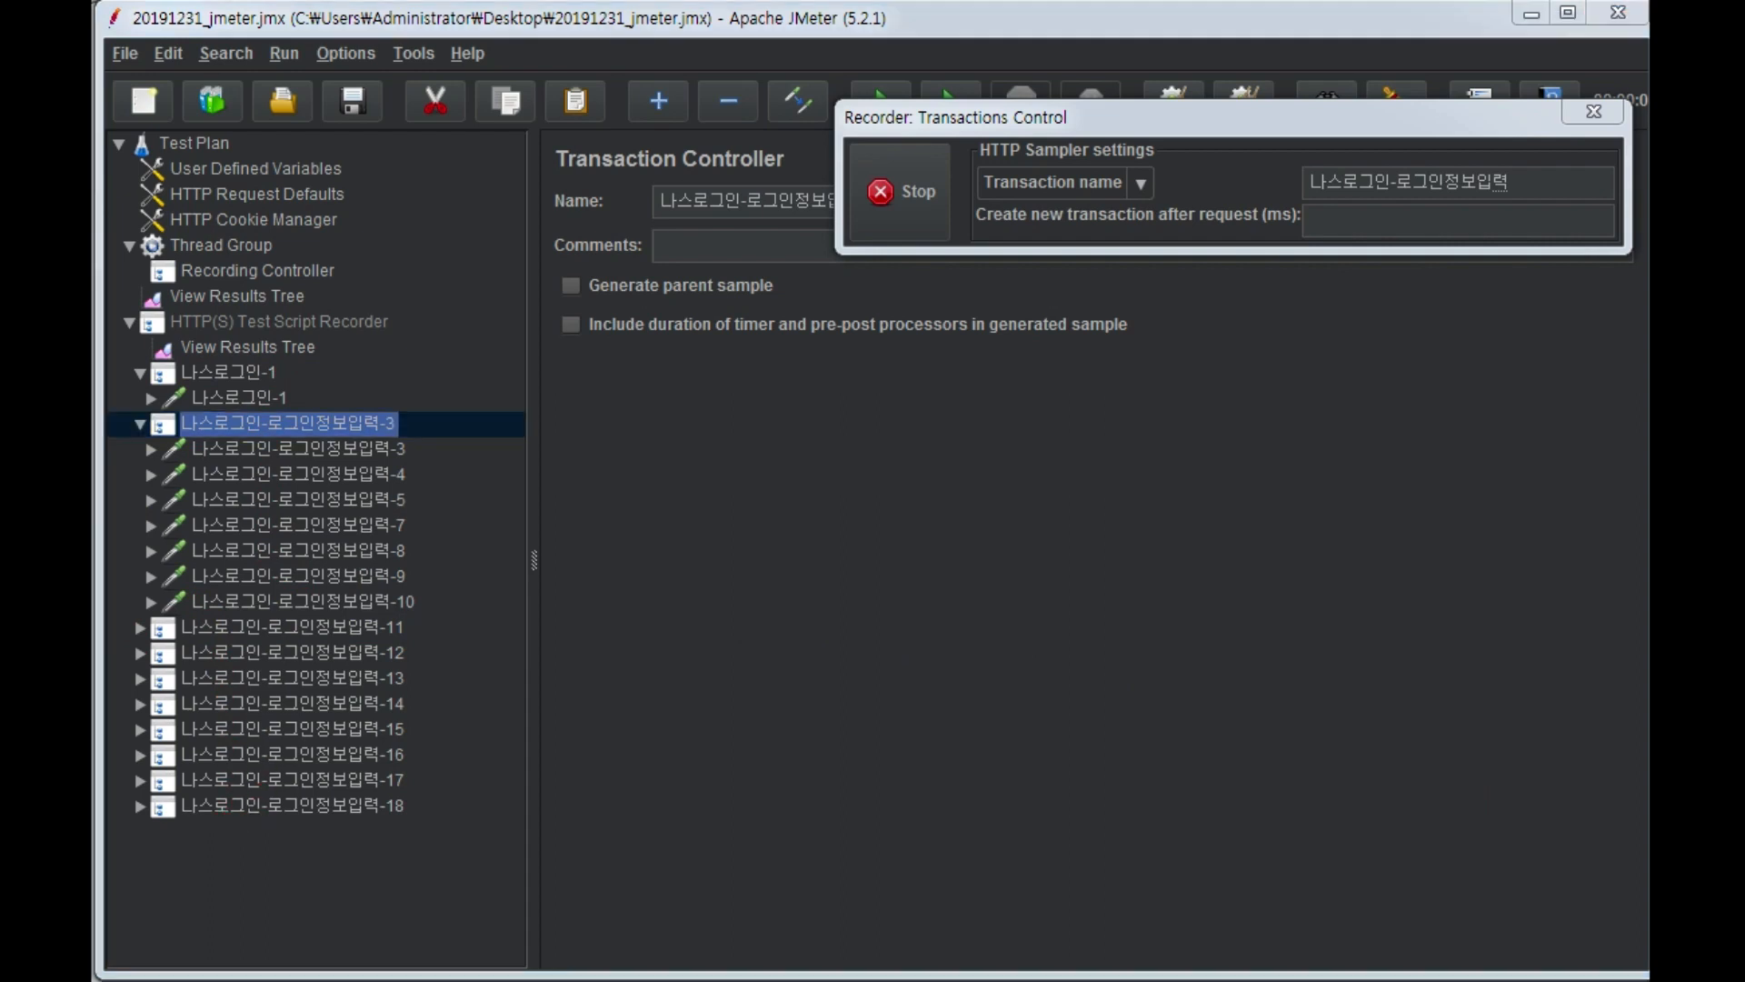
Switch to Chrome and change the recorder's transaction name to 나스로그아웃.
key("alt+Tab")
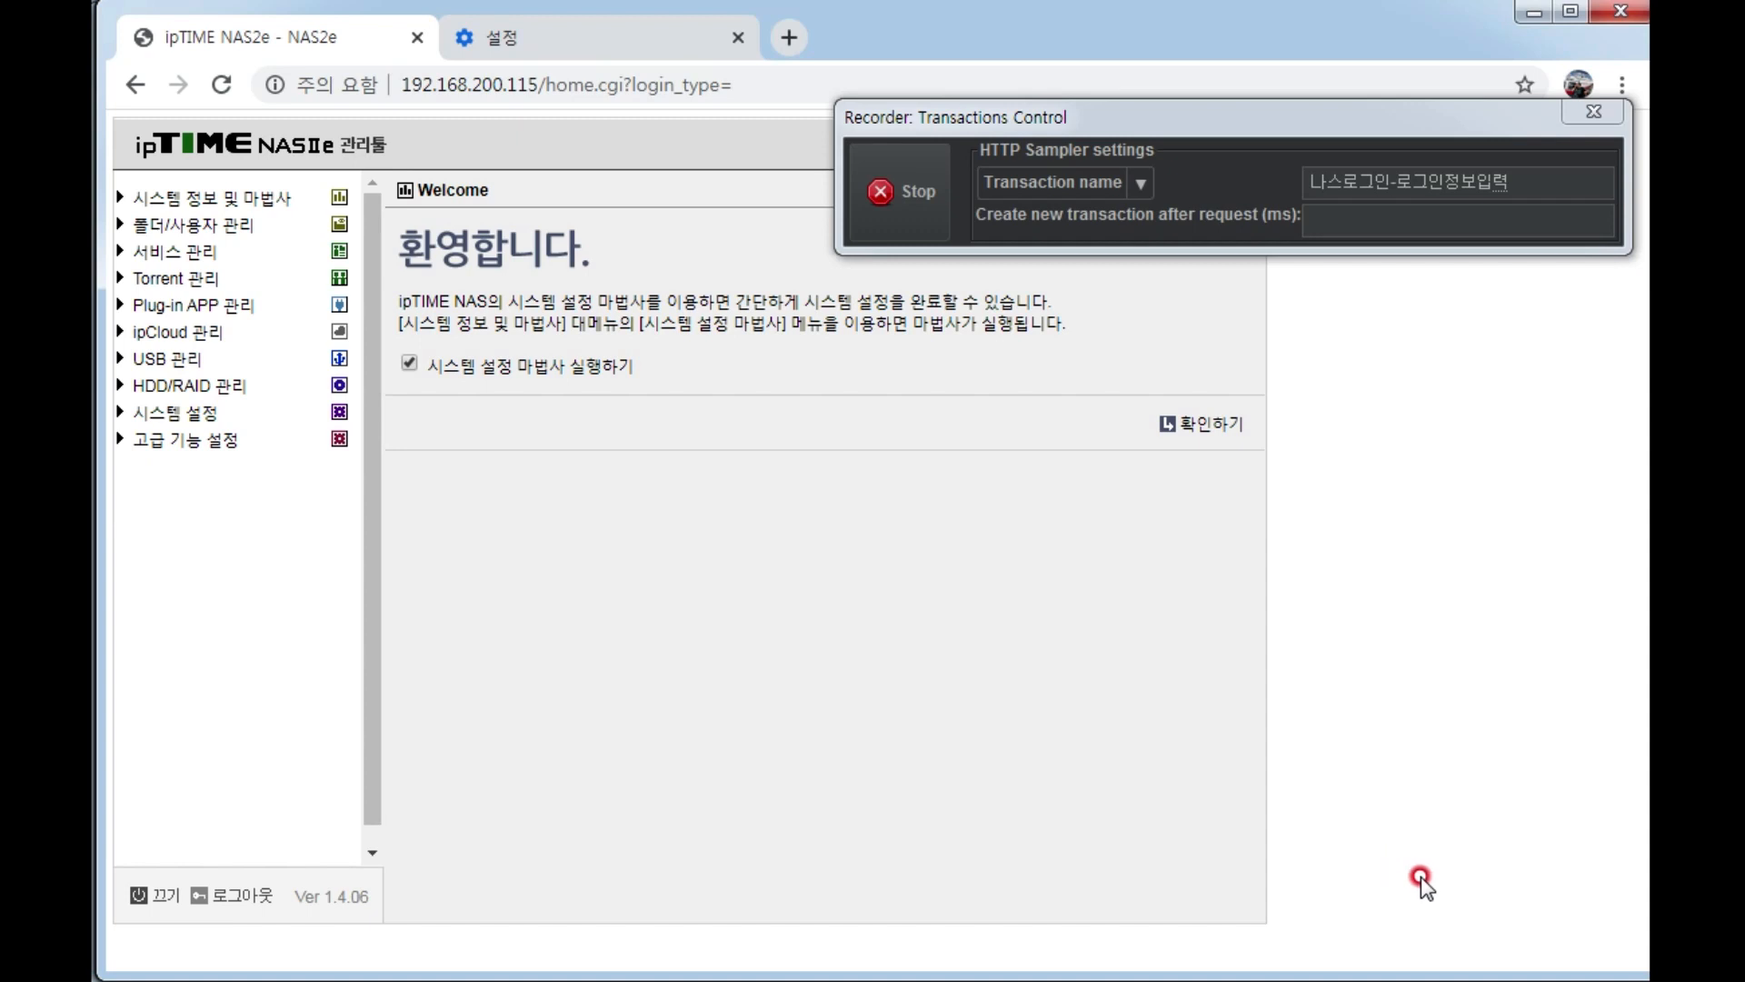
left_click(224, 895)
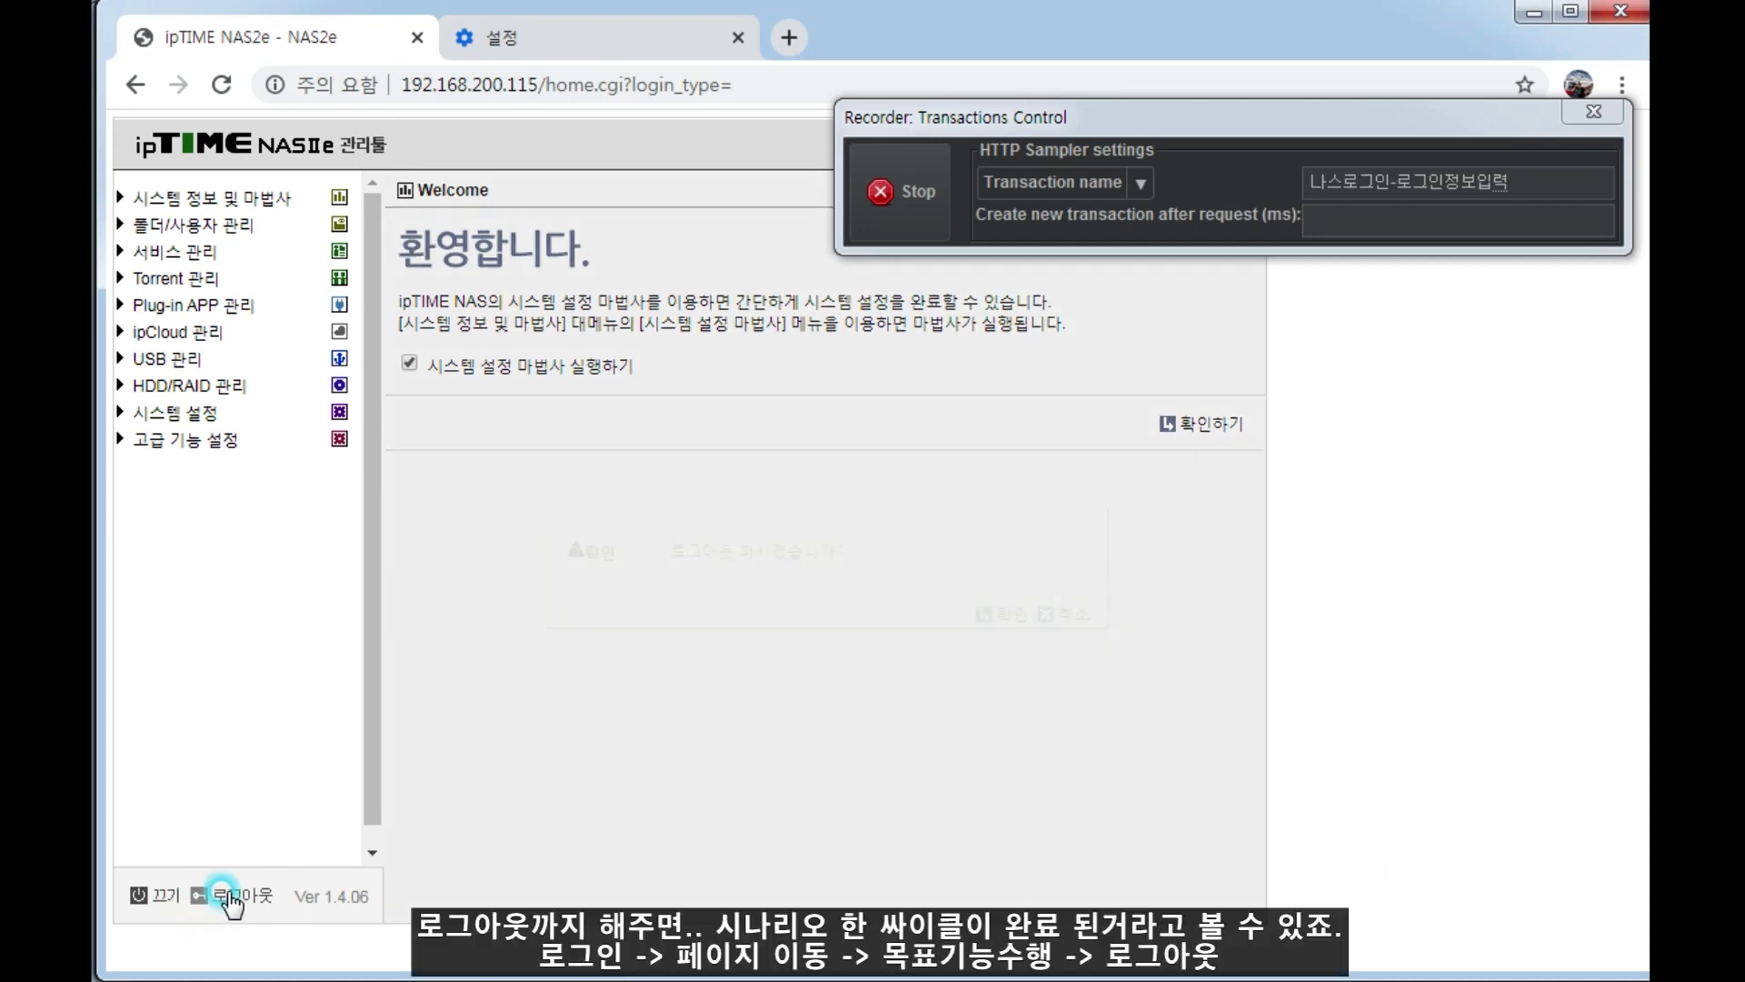
left_click(1003, 614)
left_click(1516, 180)
left_click_drag(1516, 180, 1339, 211)
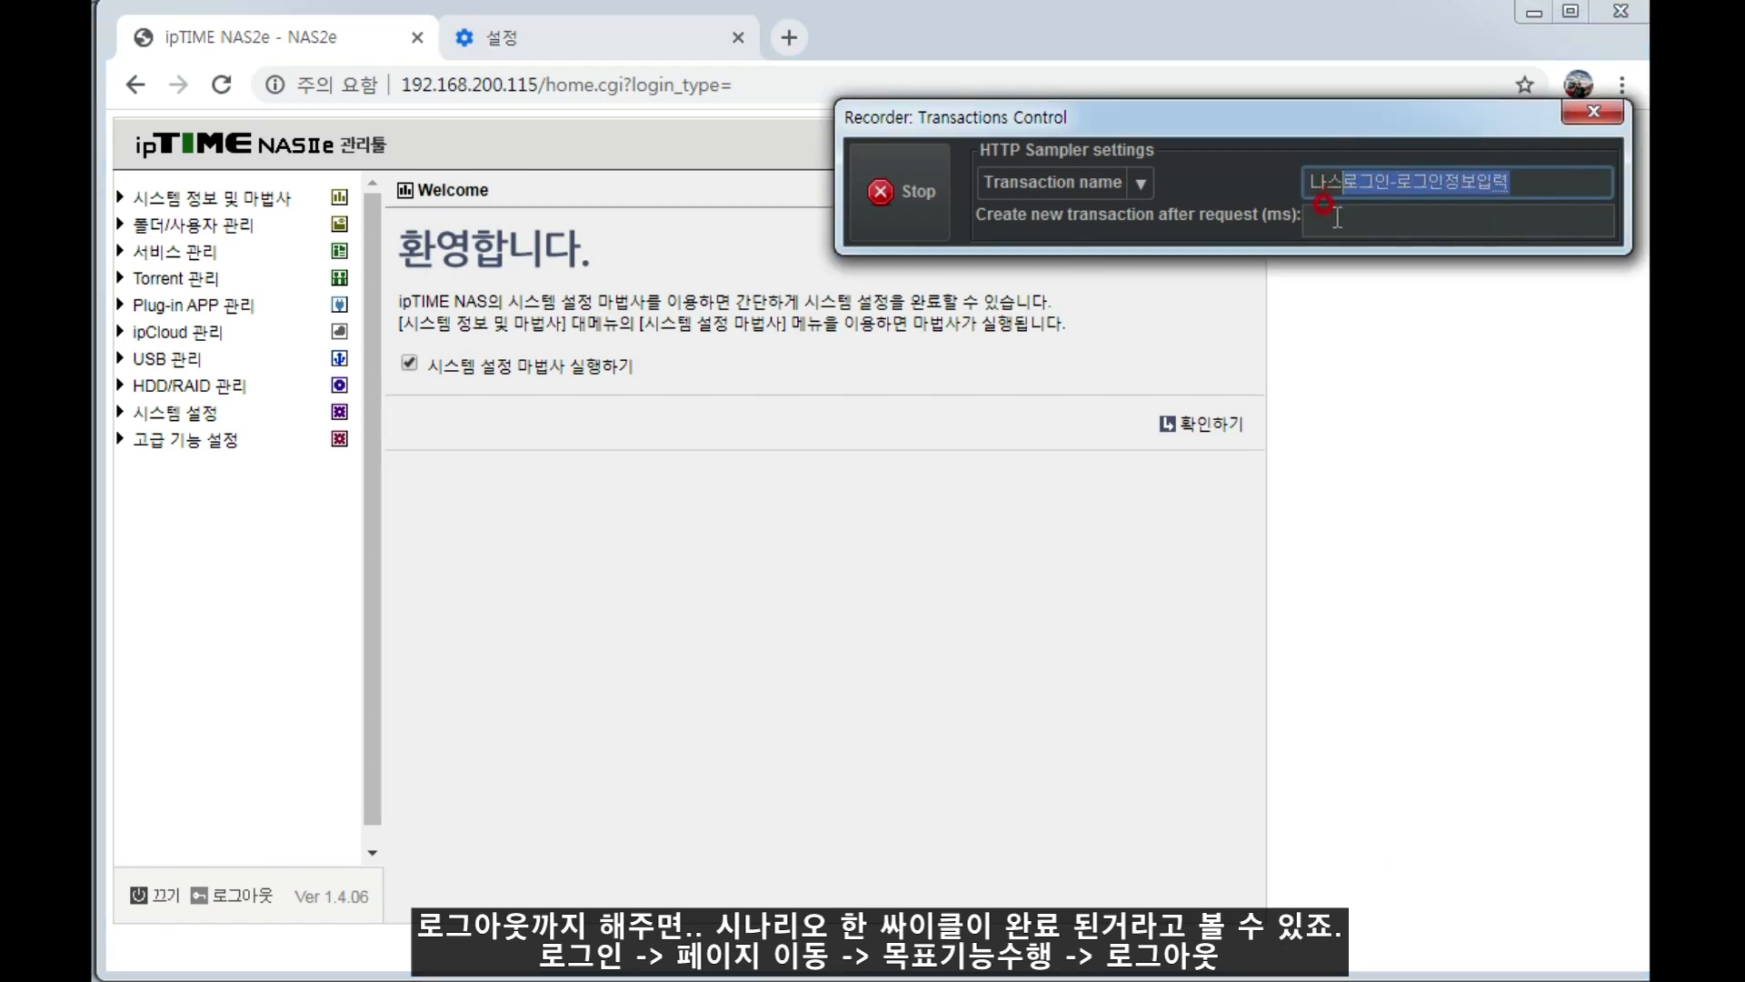
type("ㄹ")
type("로그아웃")
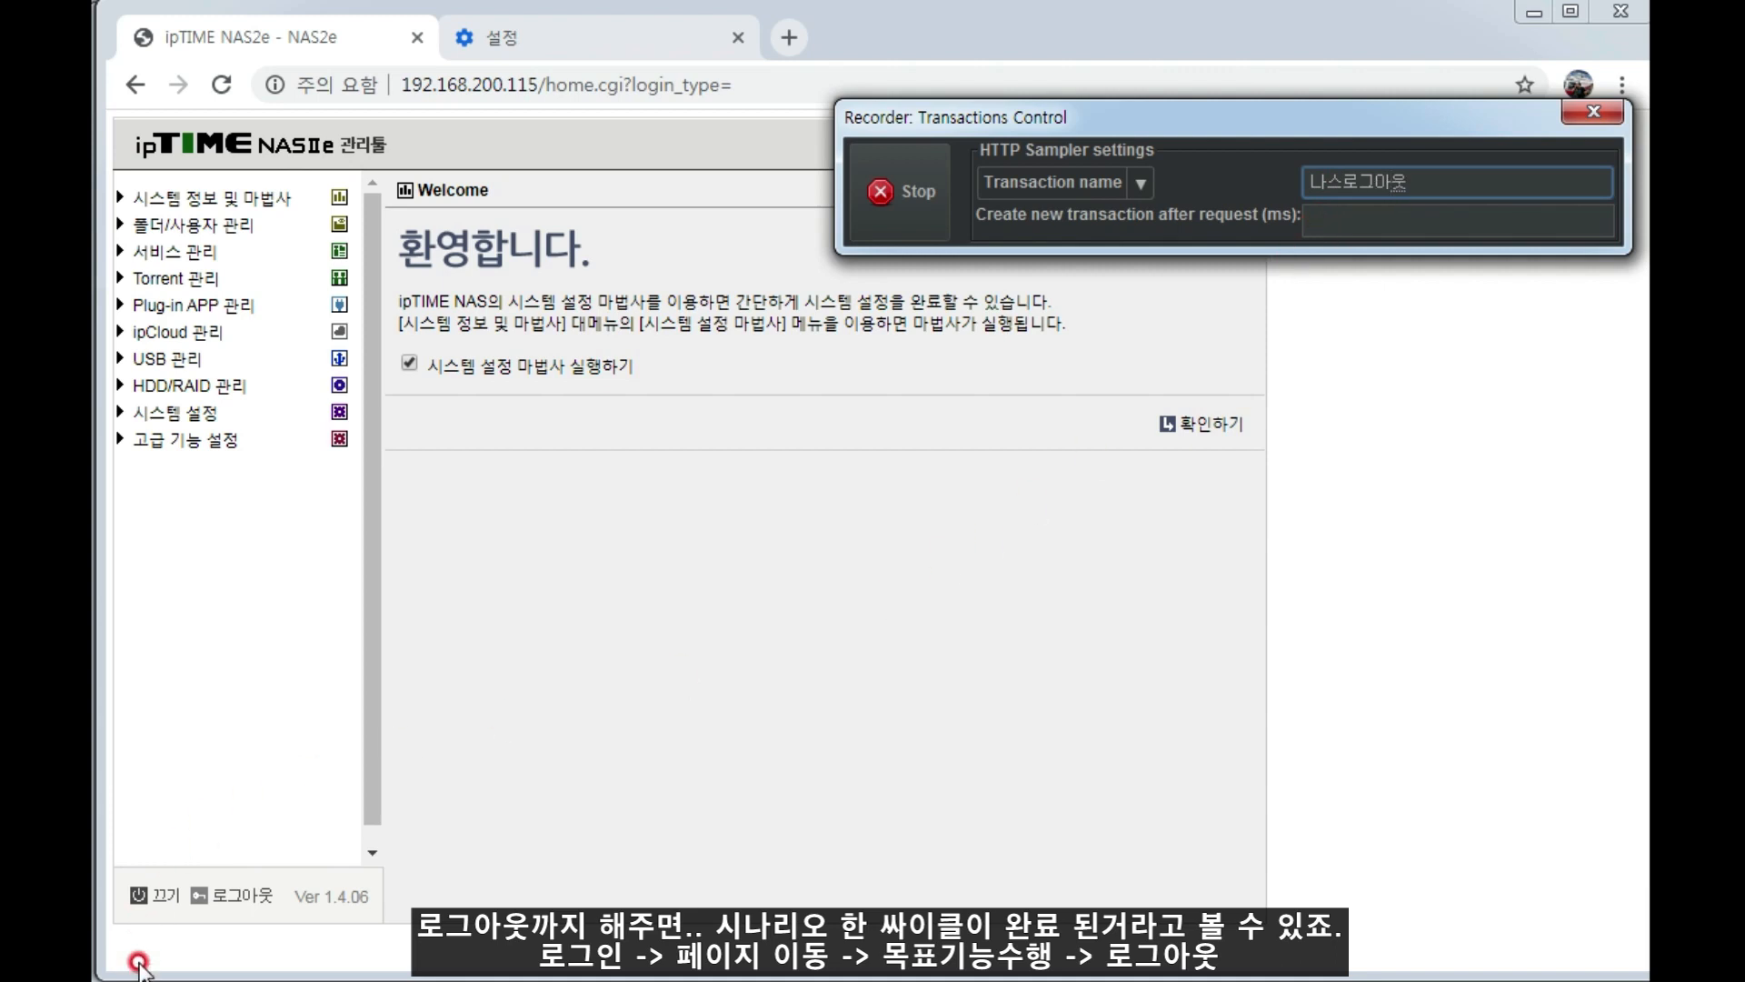
Log out of the NAS management page and confirm the logout.
left_click(213, 891)
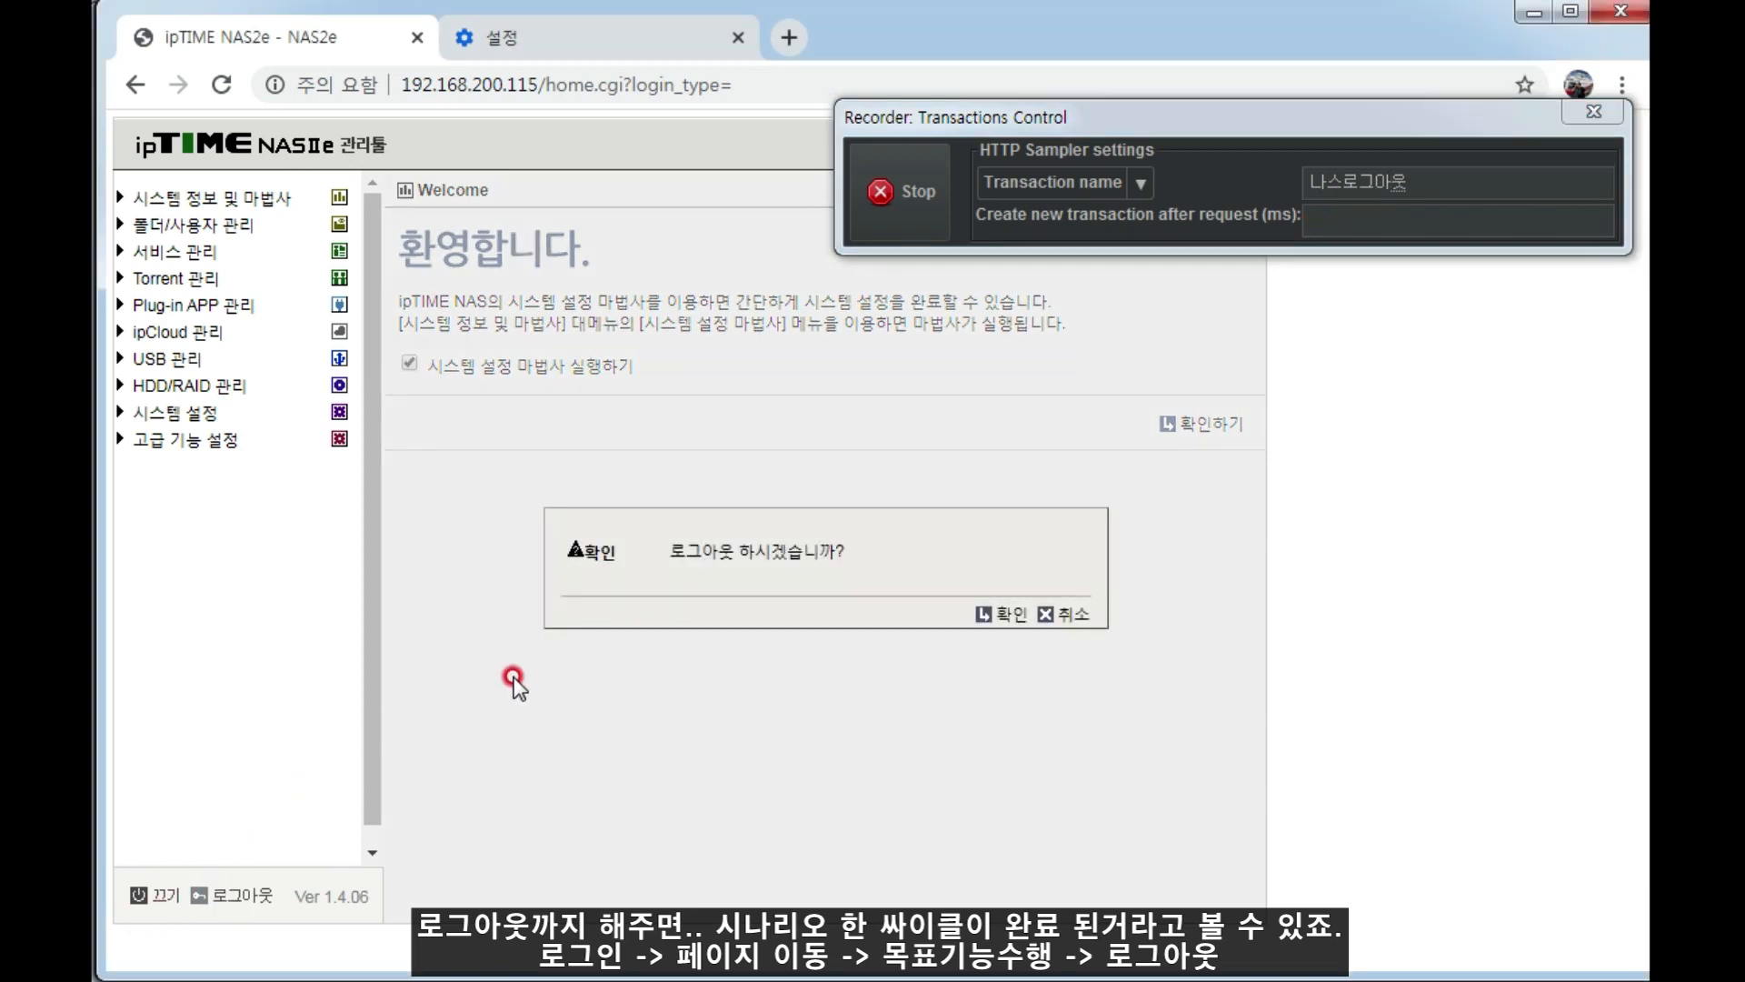
left_click(1004, 616)
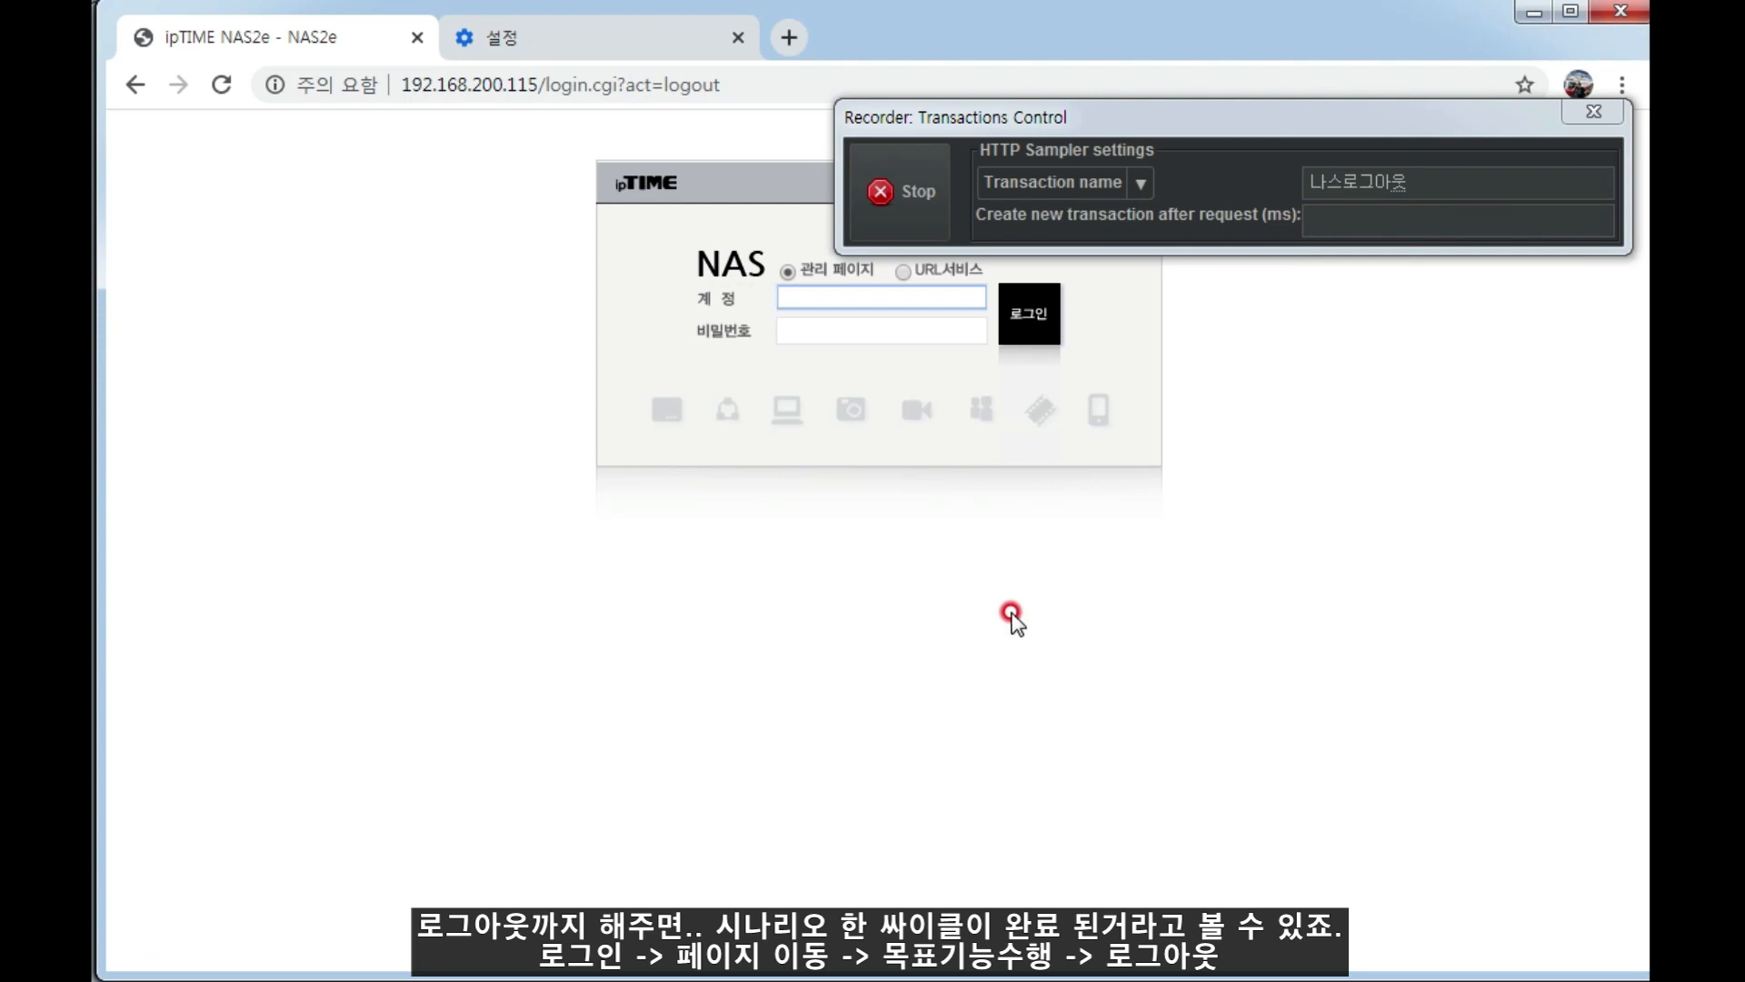
Switch back to JMeter and examine the 나스로그아웃-20 transaction and its two recorded HTTP requests.
left_click(107, 978)
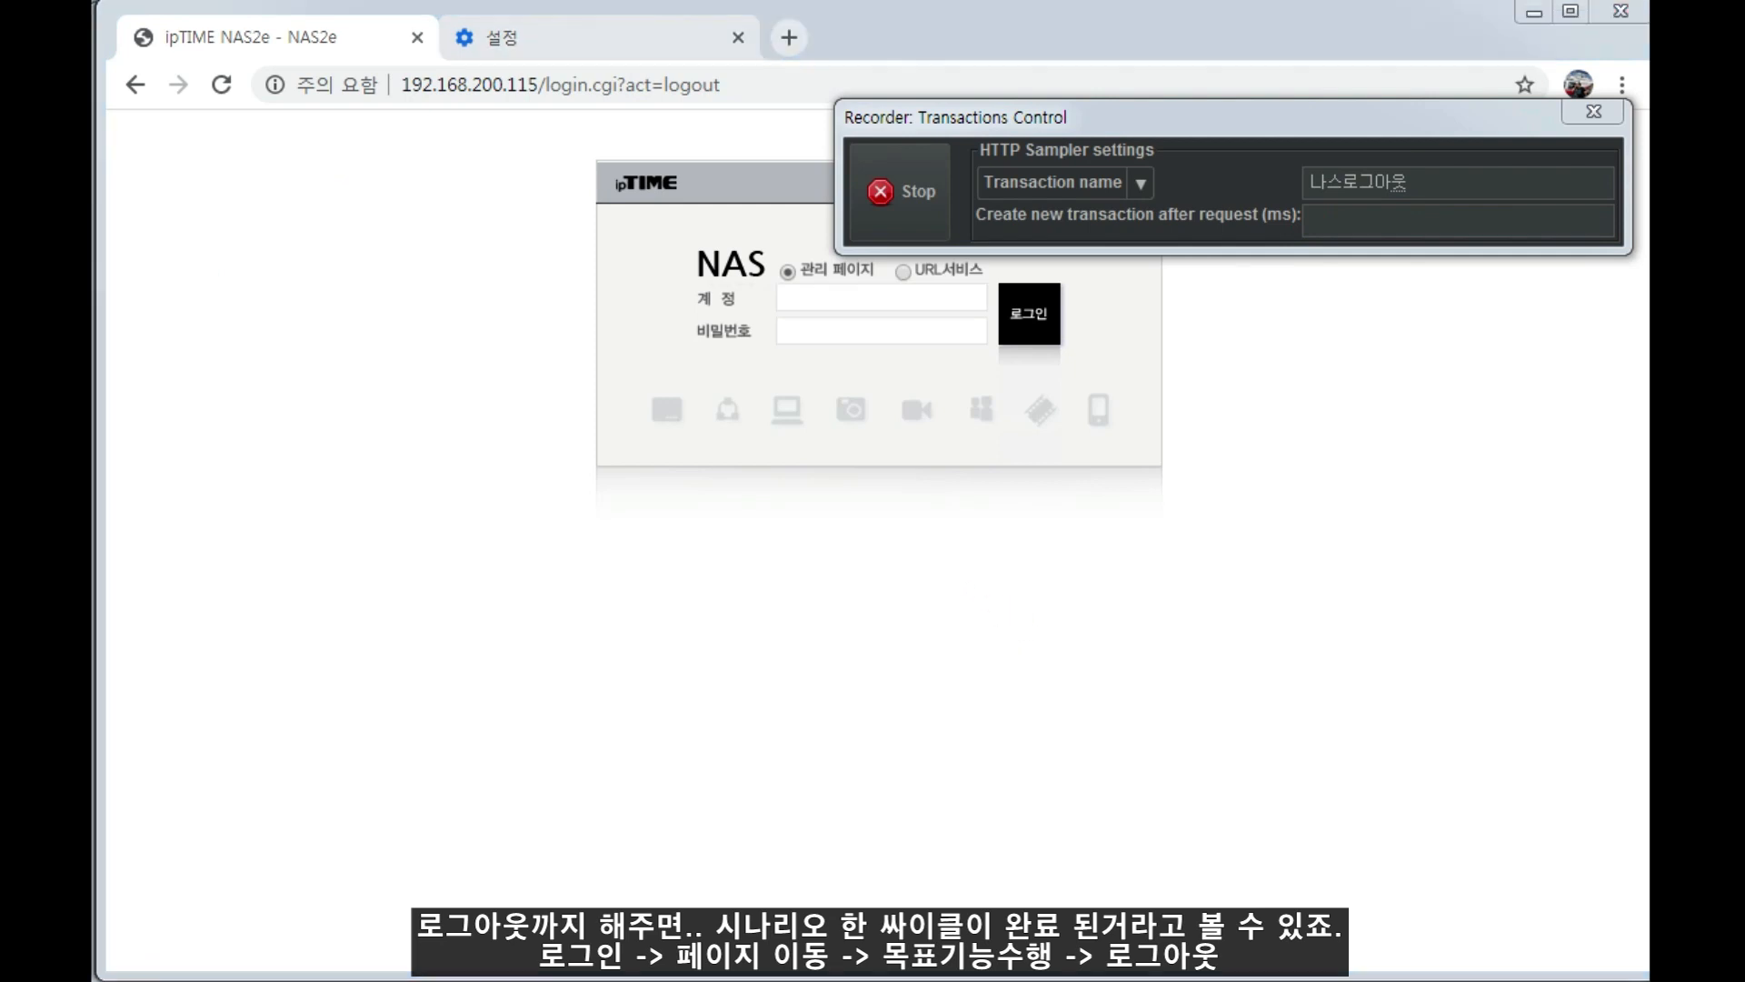
left_click(292, 857)
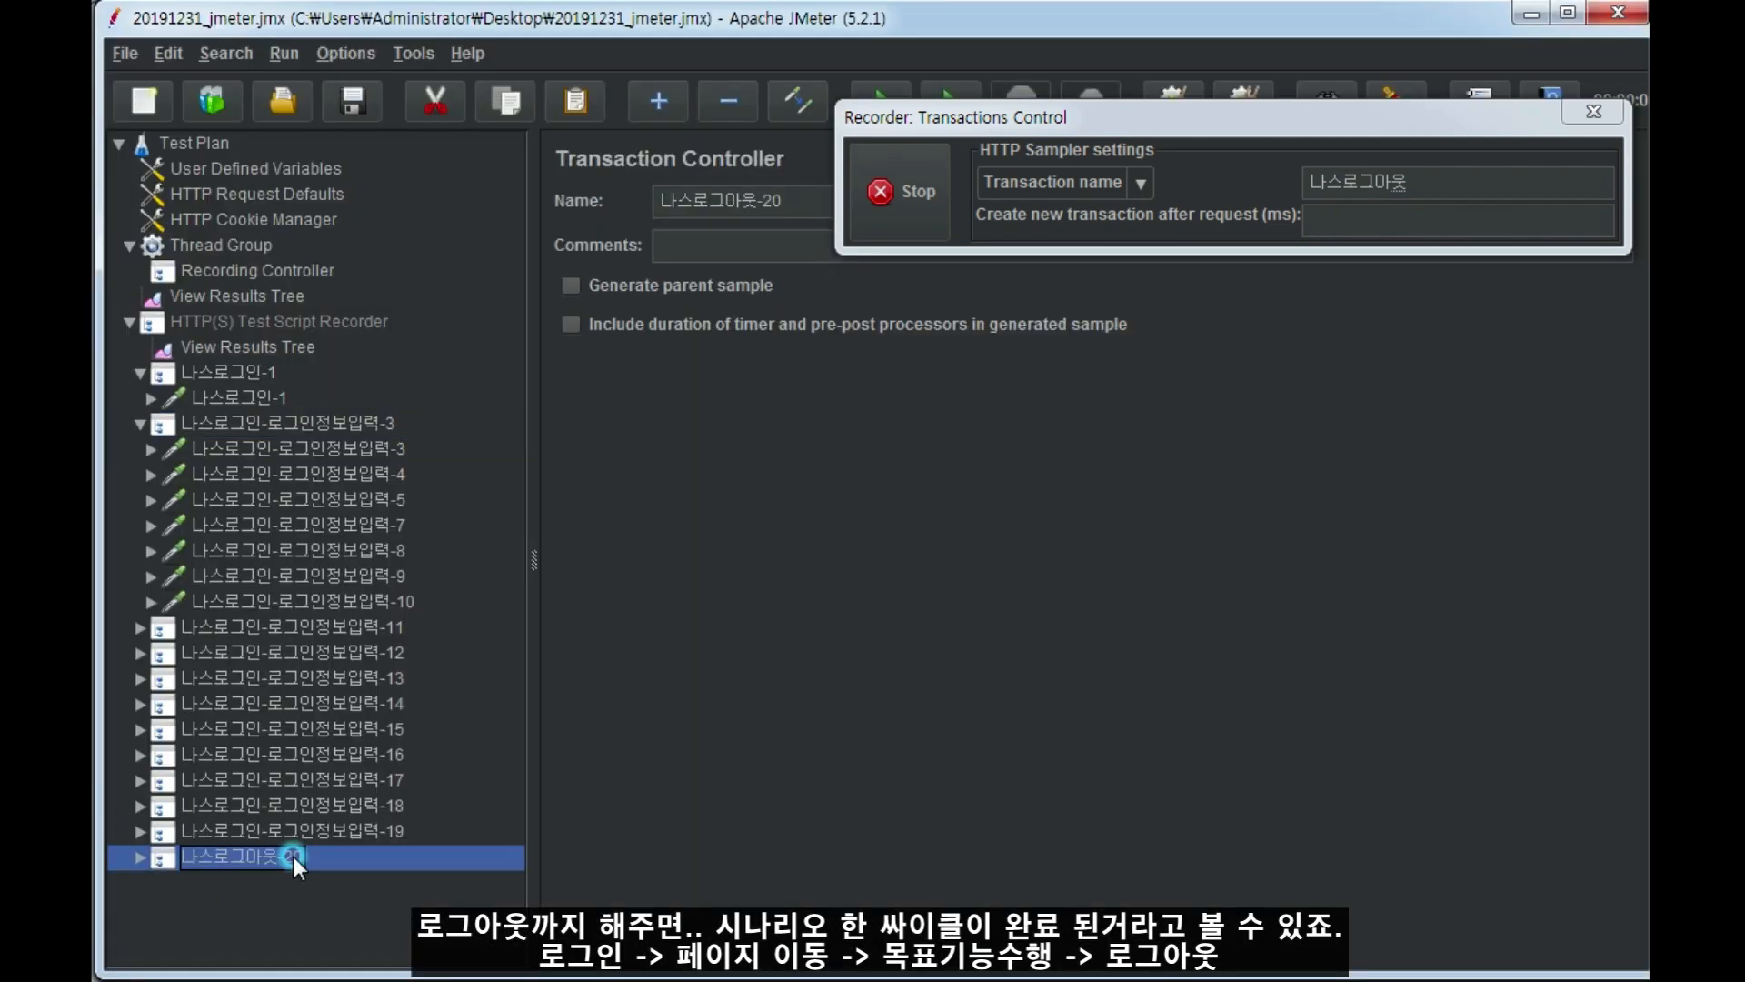
left_click(140, 857)
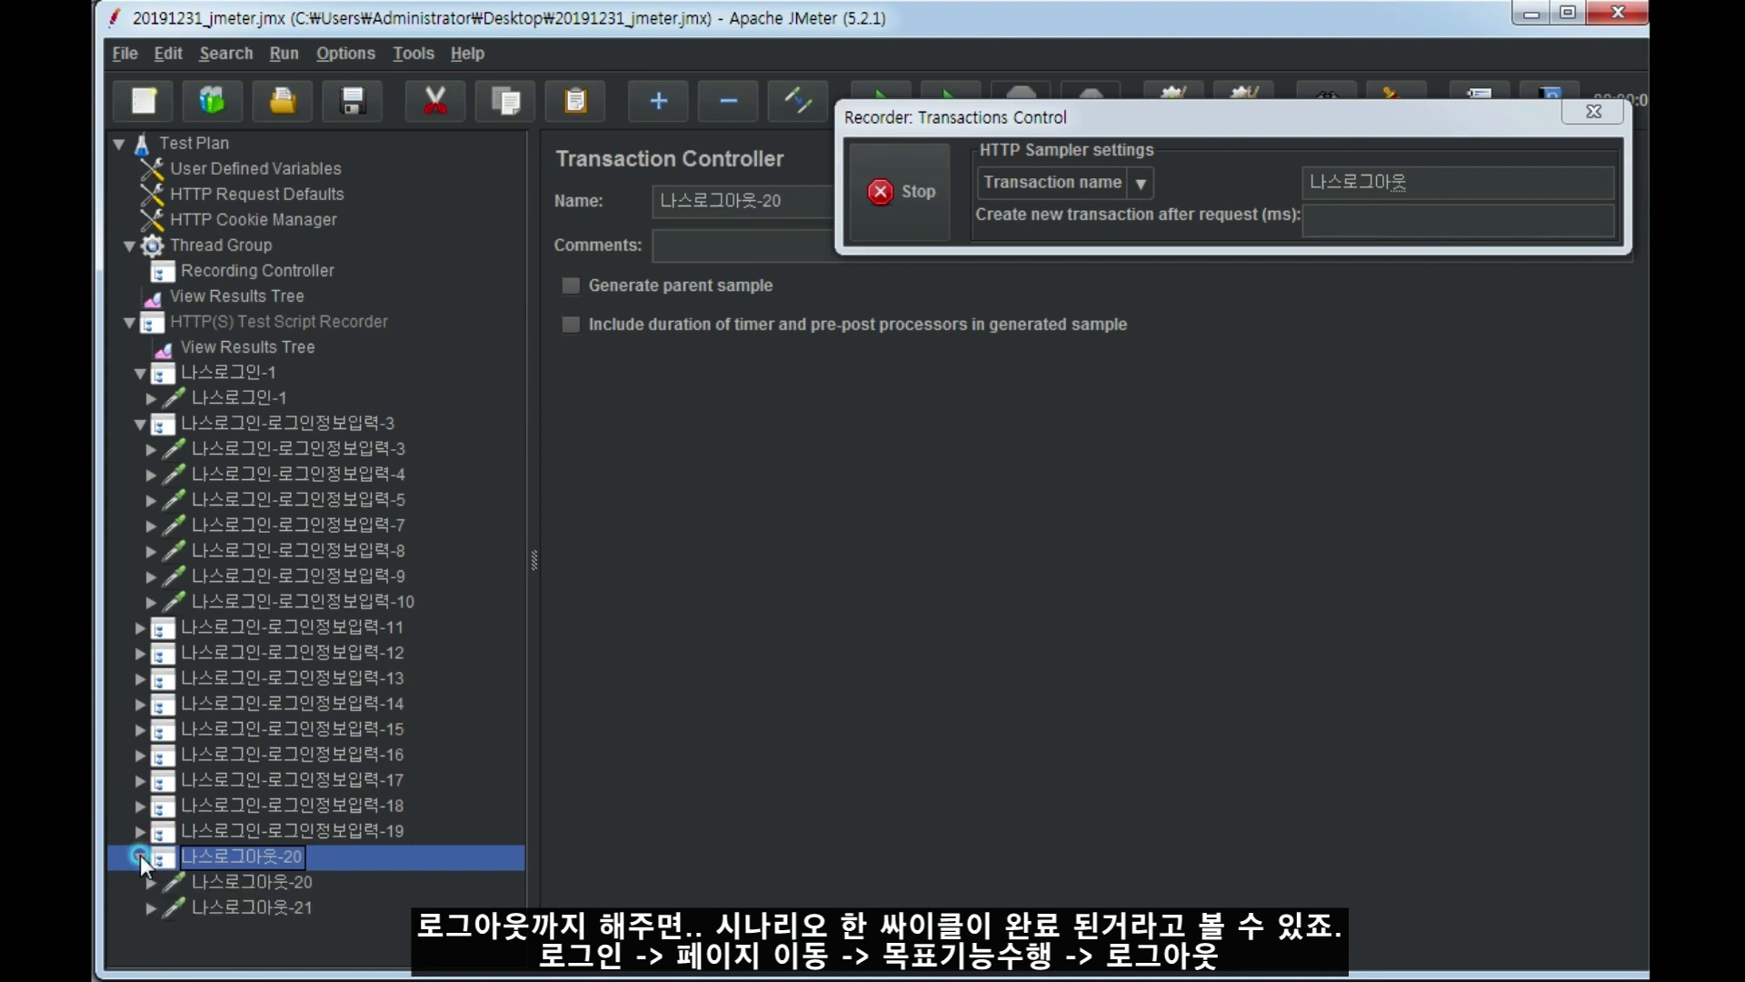
left_click(238, 883)
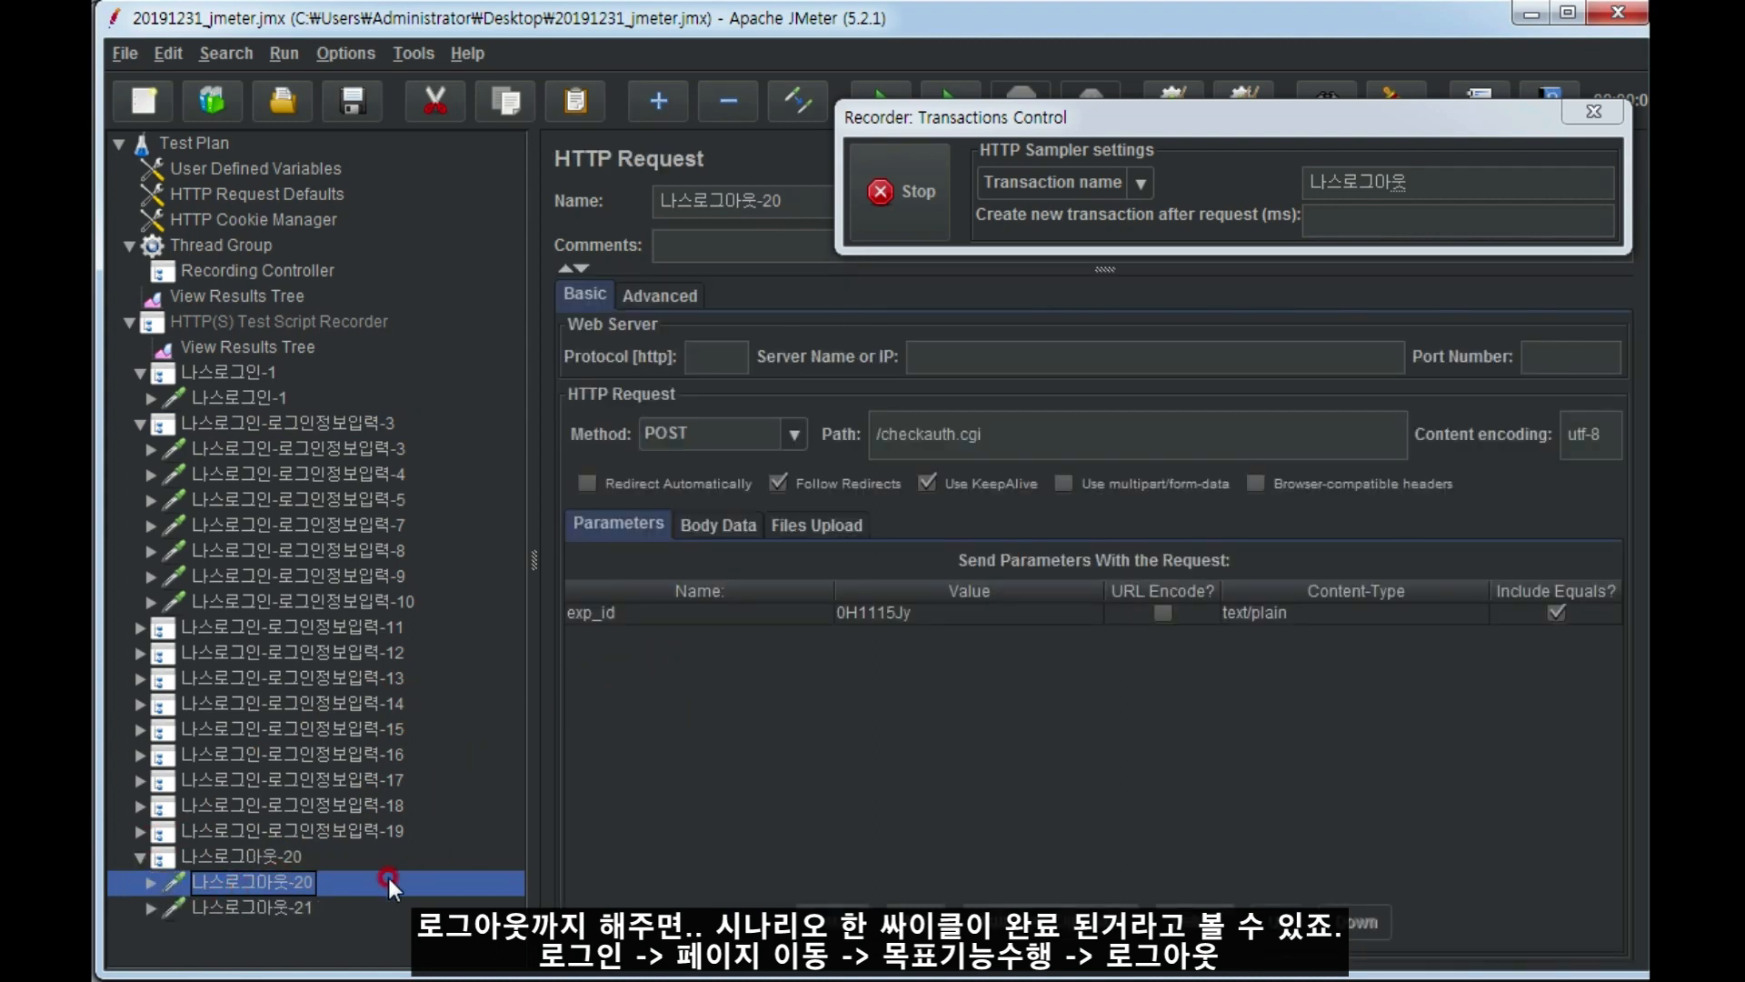
left_click(237, 908)
left_click(271, 856)
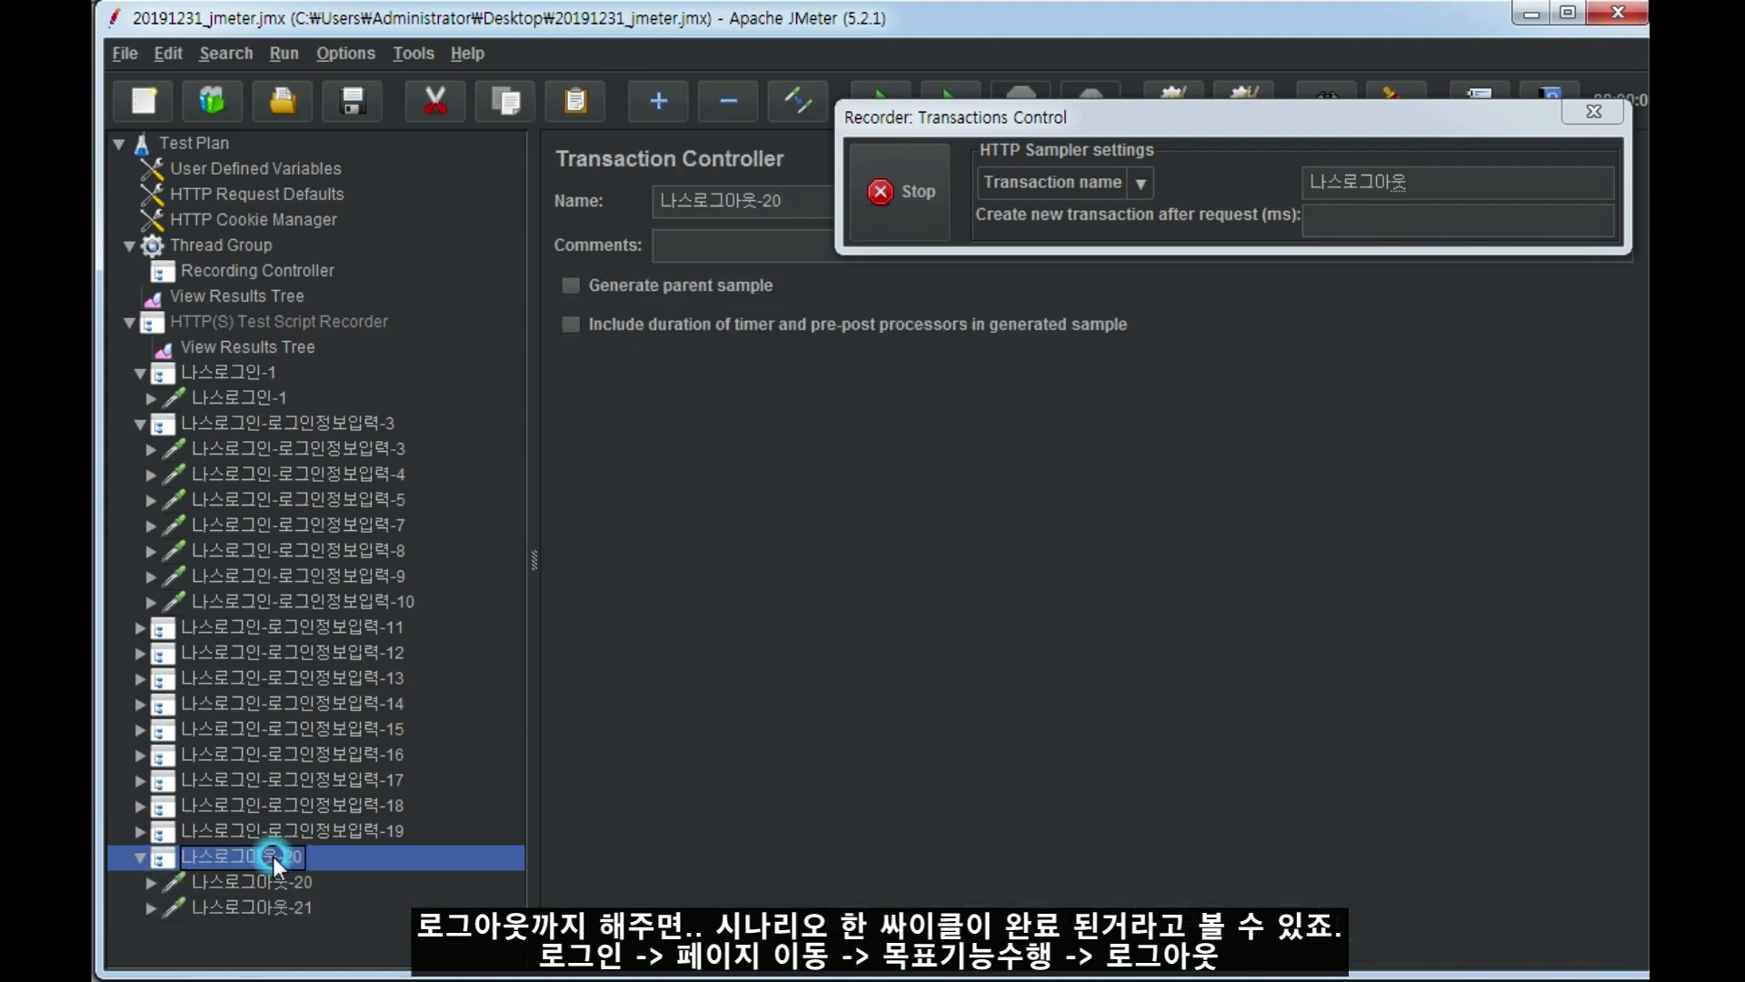
Delete the repeated session-check transactions 나스로그인-로그인정보입력-11 through 나스로그인-로그인정보입력-19 from the recorder.
left_click(300, 830)
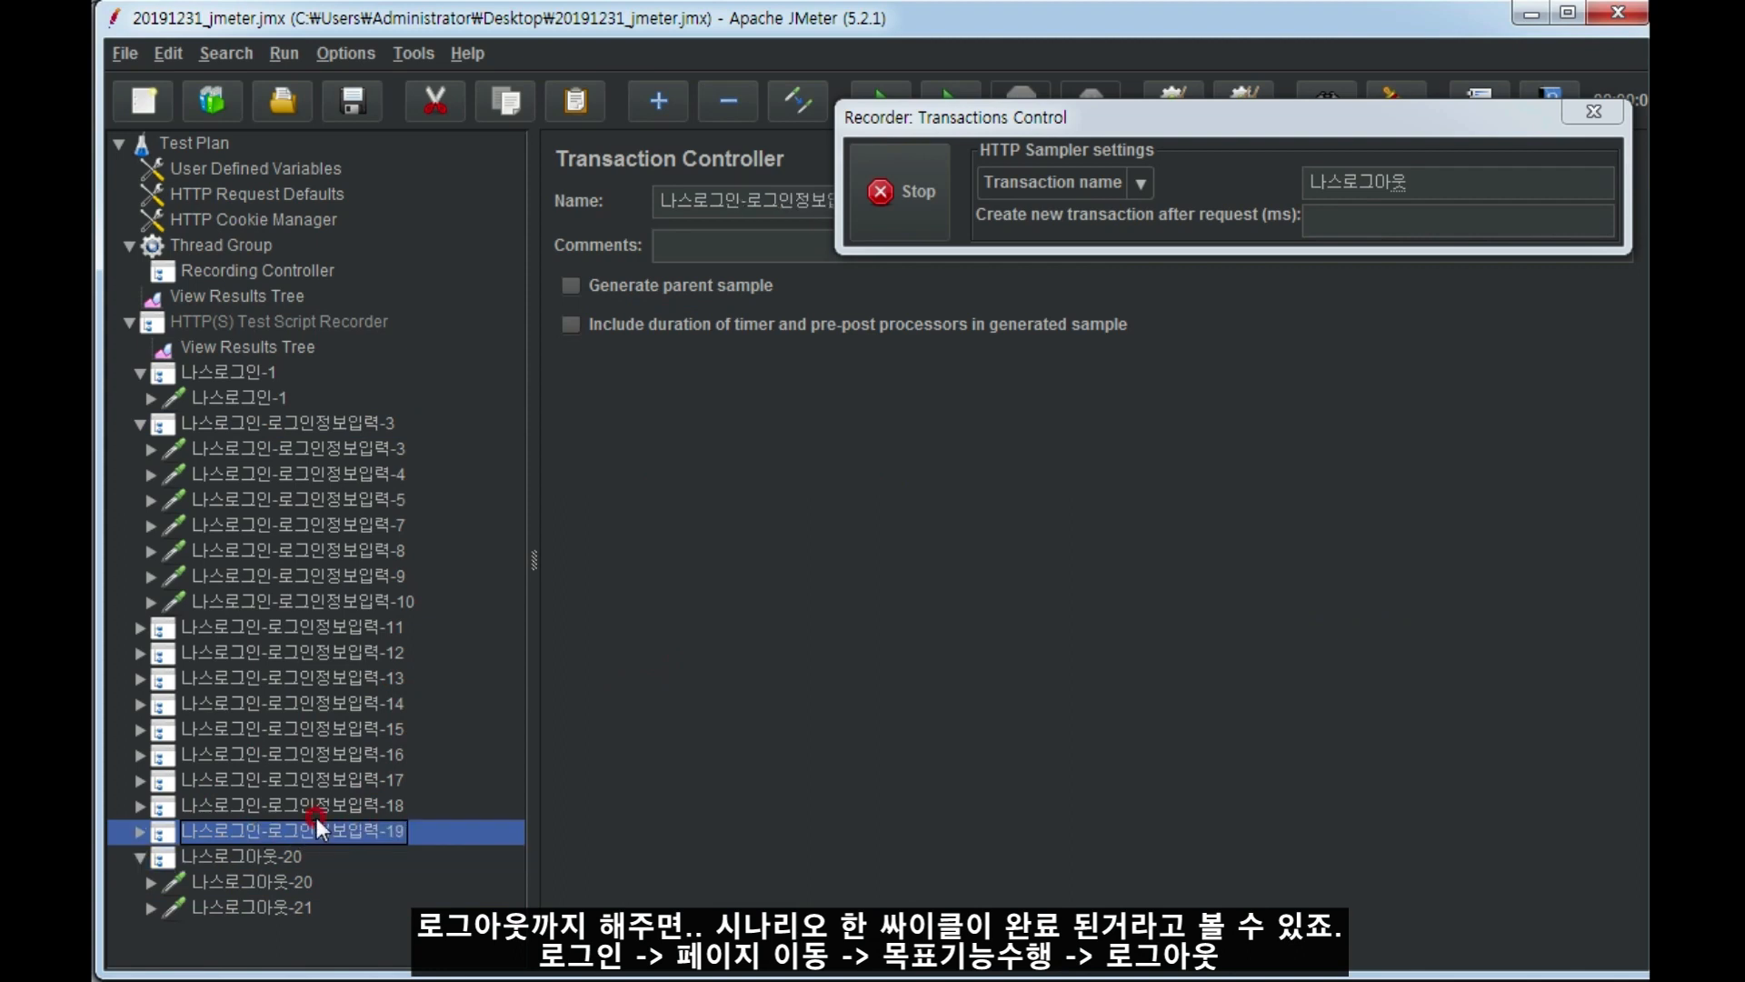
left_click(323, 629, "shift")
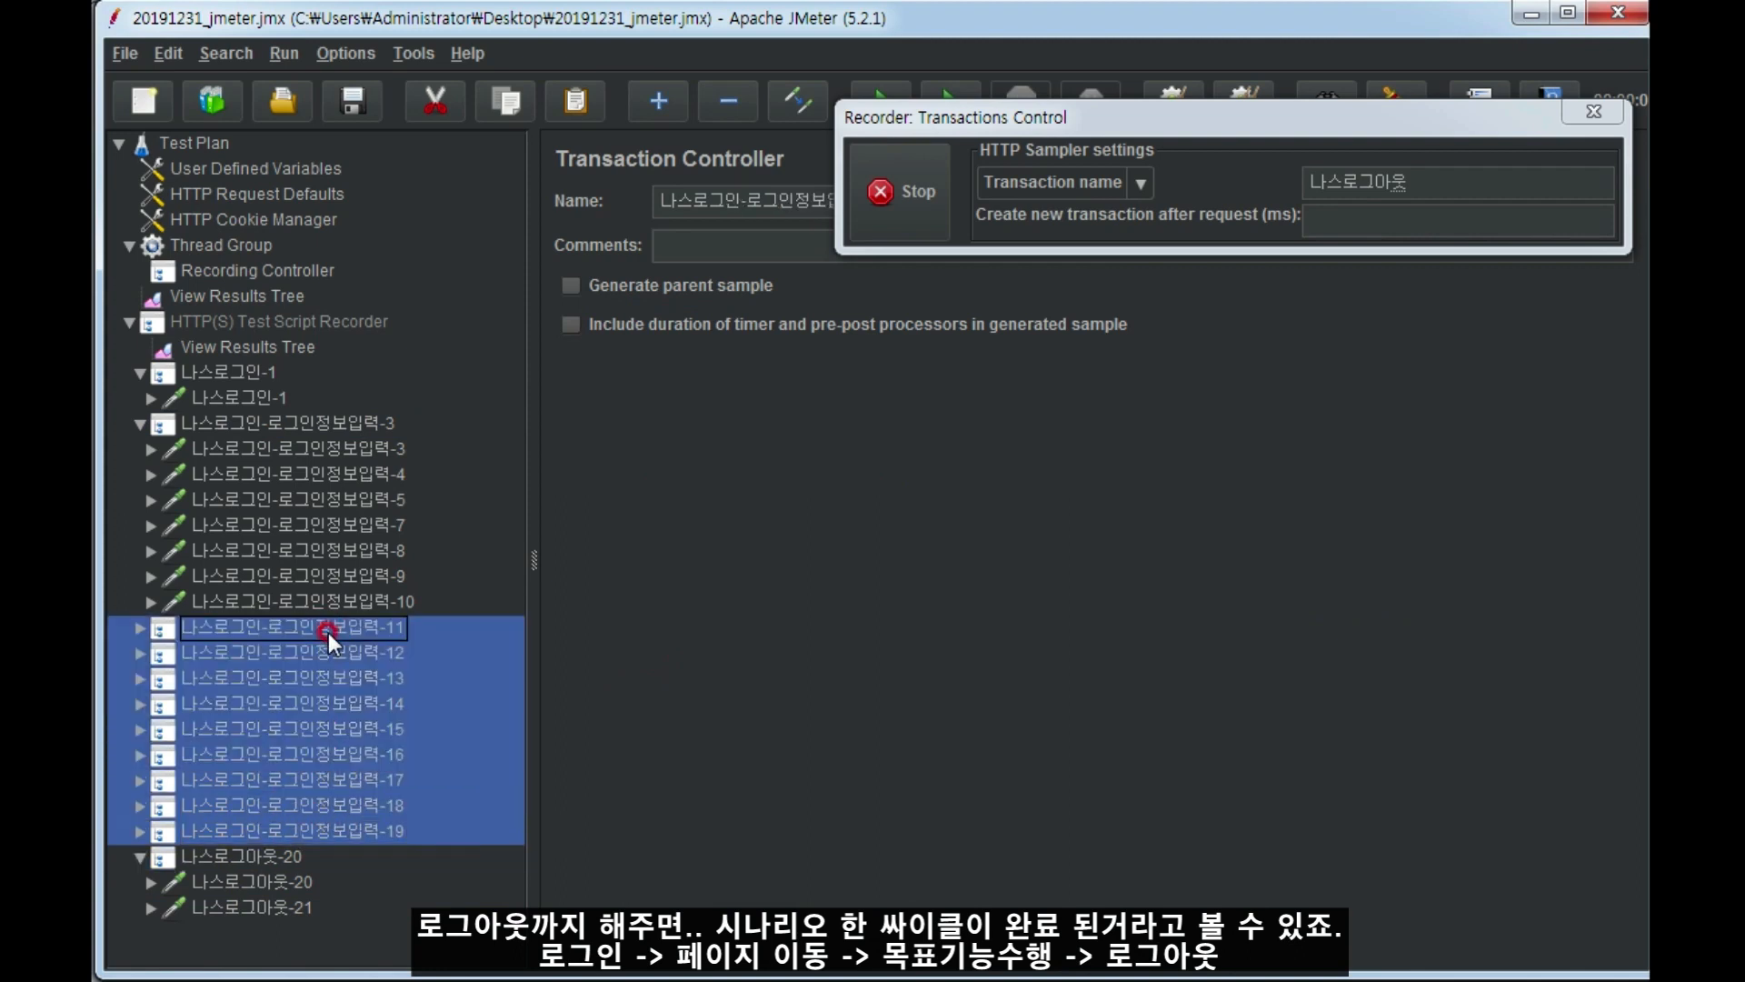
key("Delete")
key("Return")
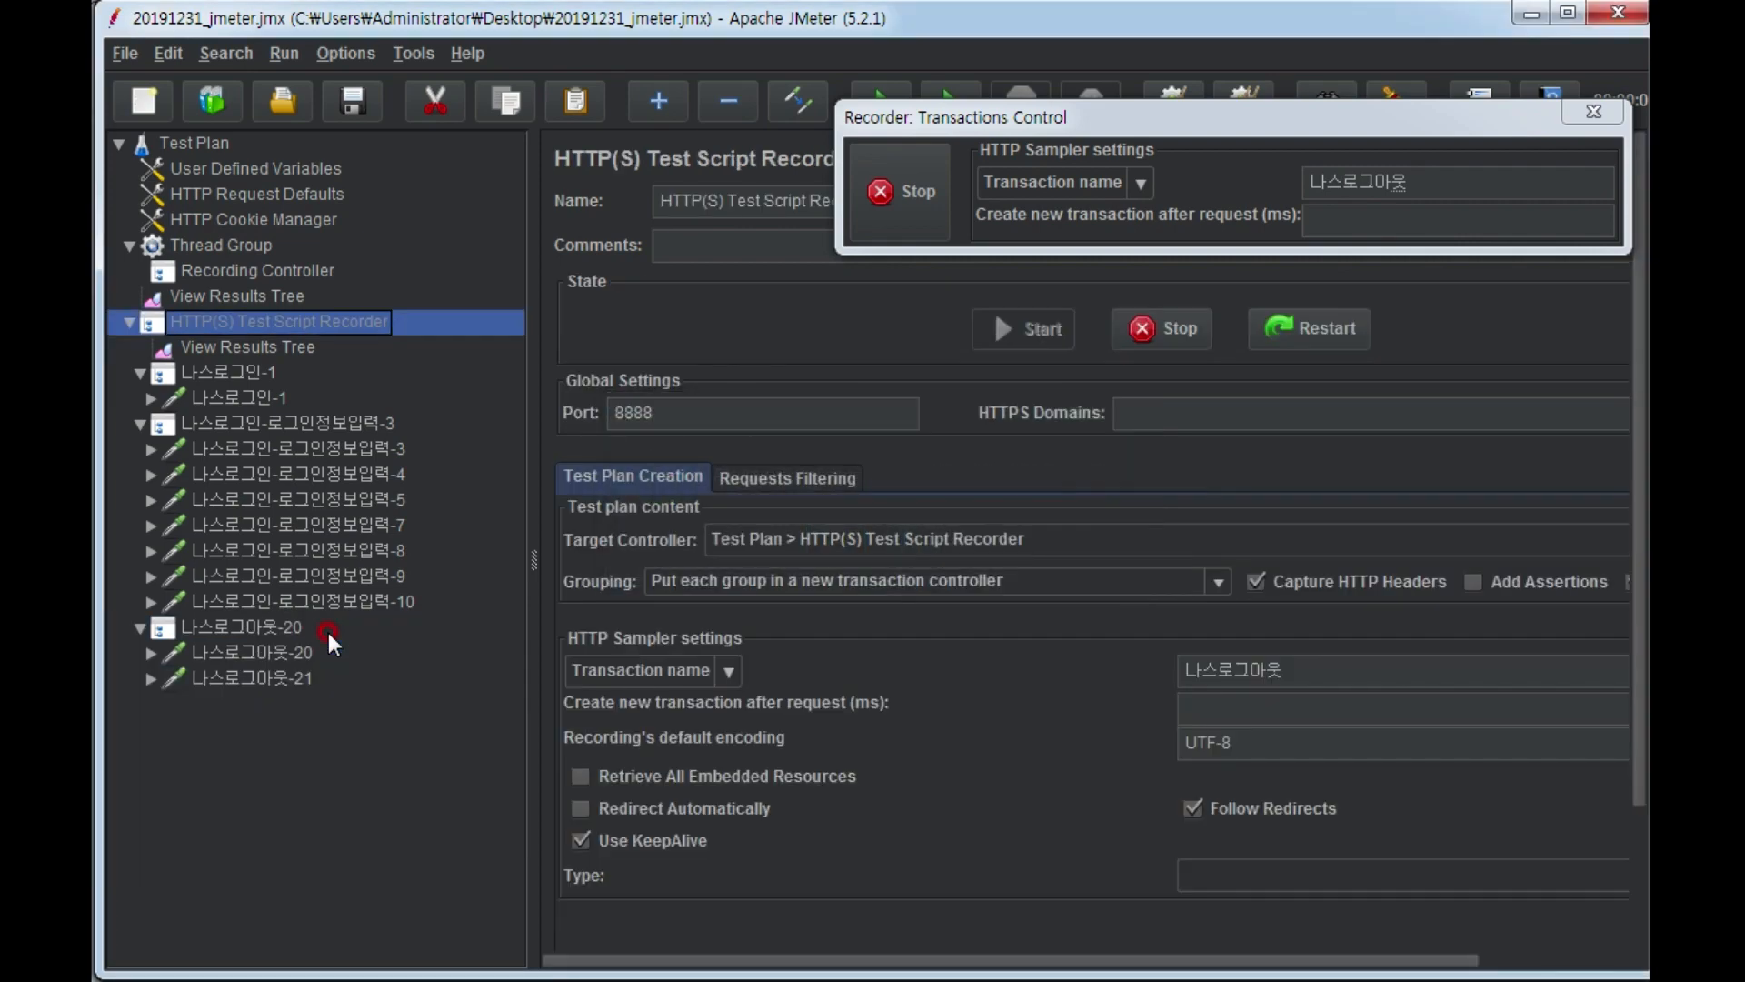
Review the remaining login, login-information and logout requests, checking the paths and parameters of 나스로그아웃-20 and 나스로그아웃-21.
left_click(260, 626)
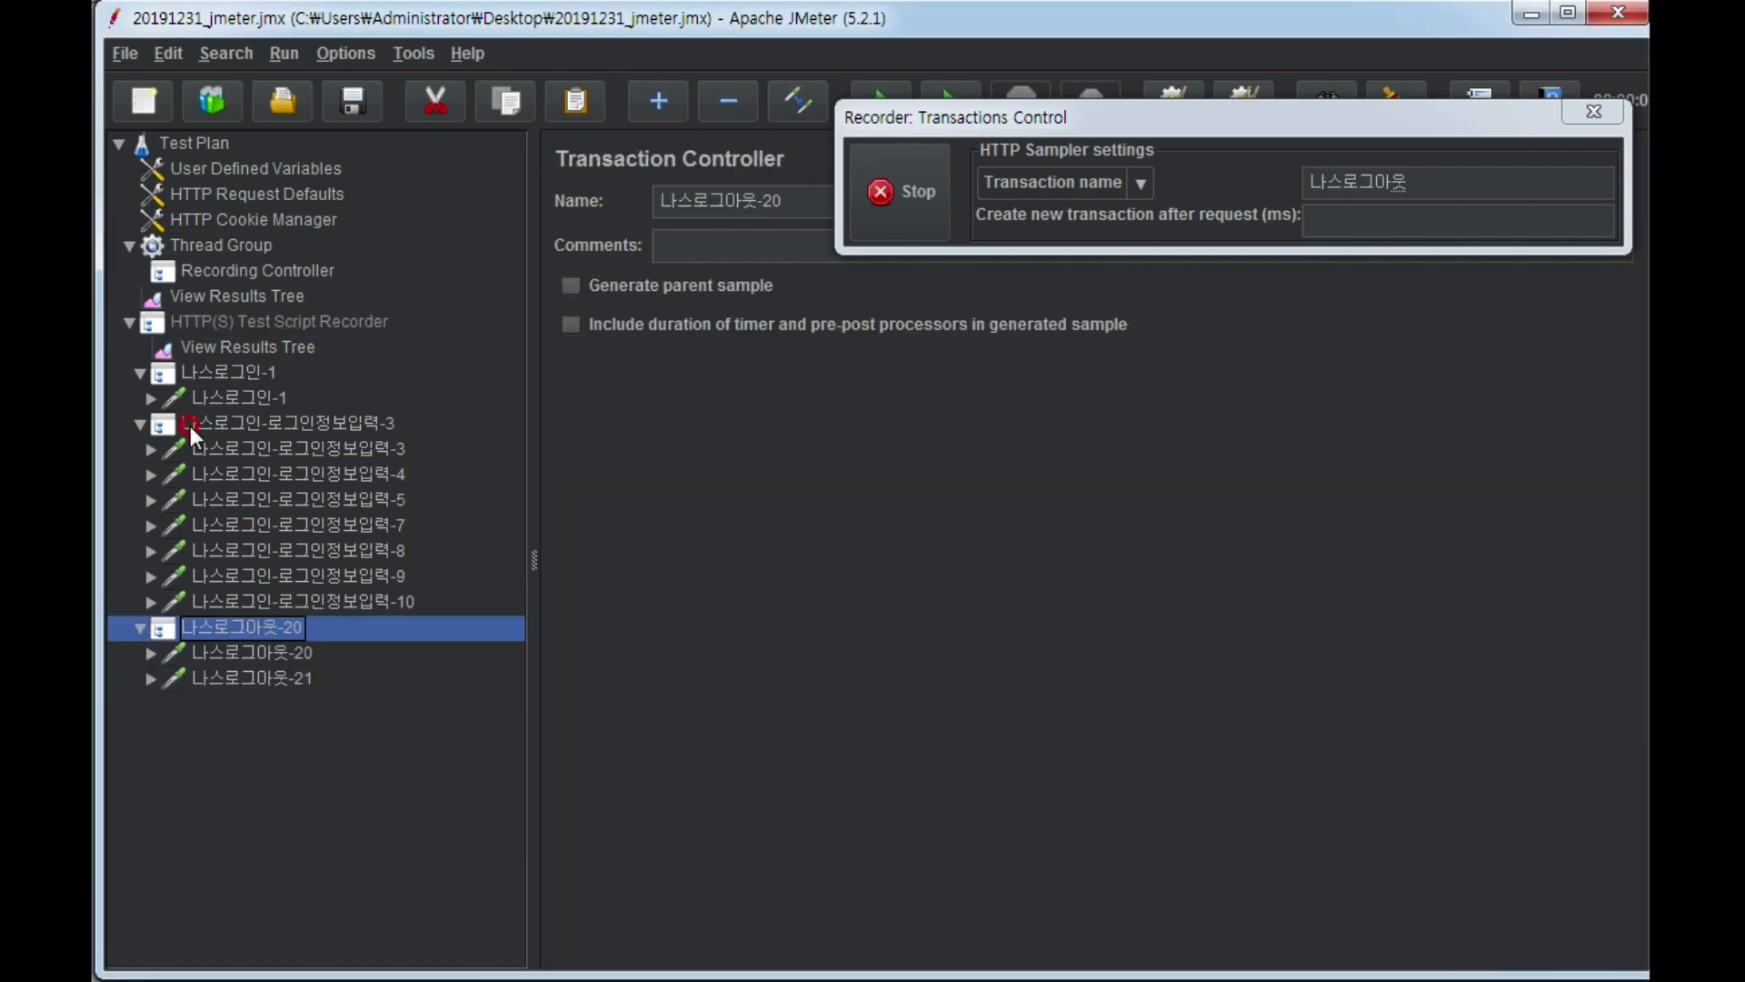
left_click(227, 398)
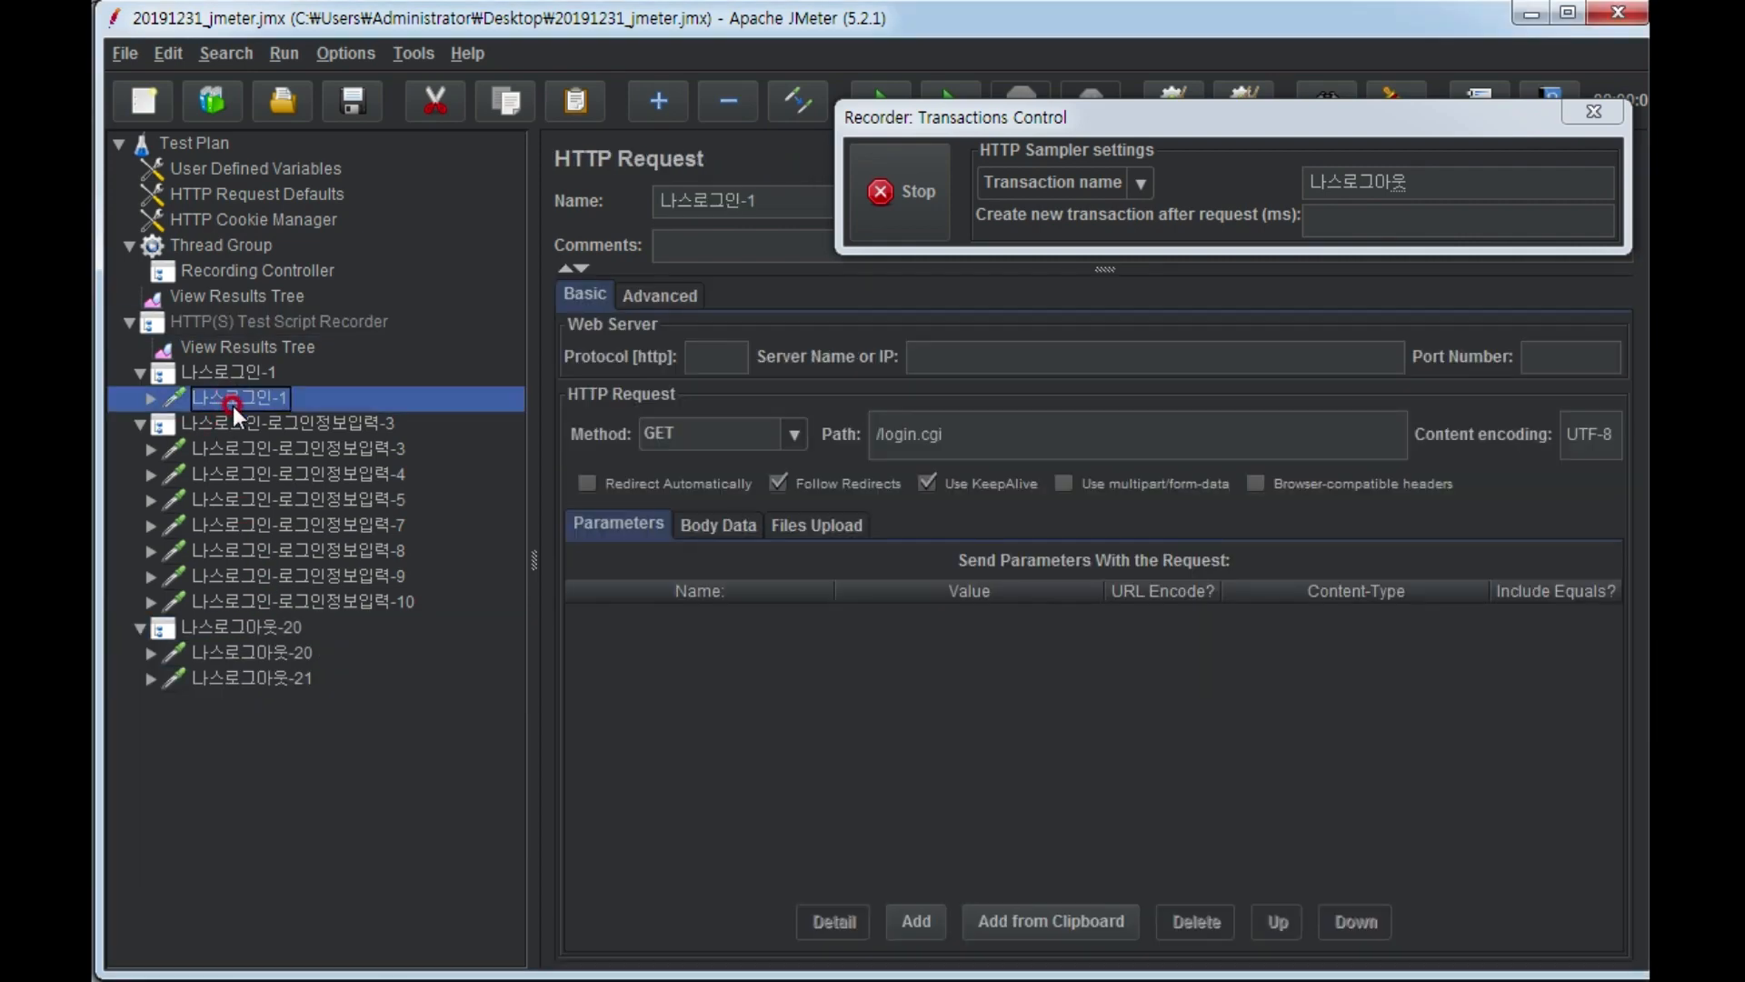
left_click(242, 448)
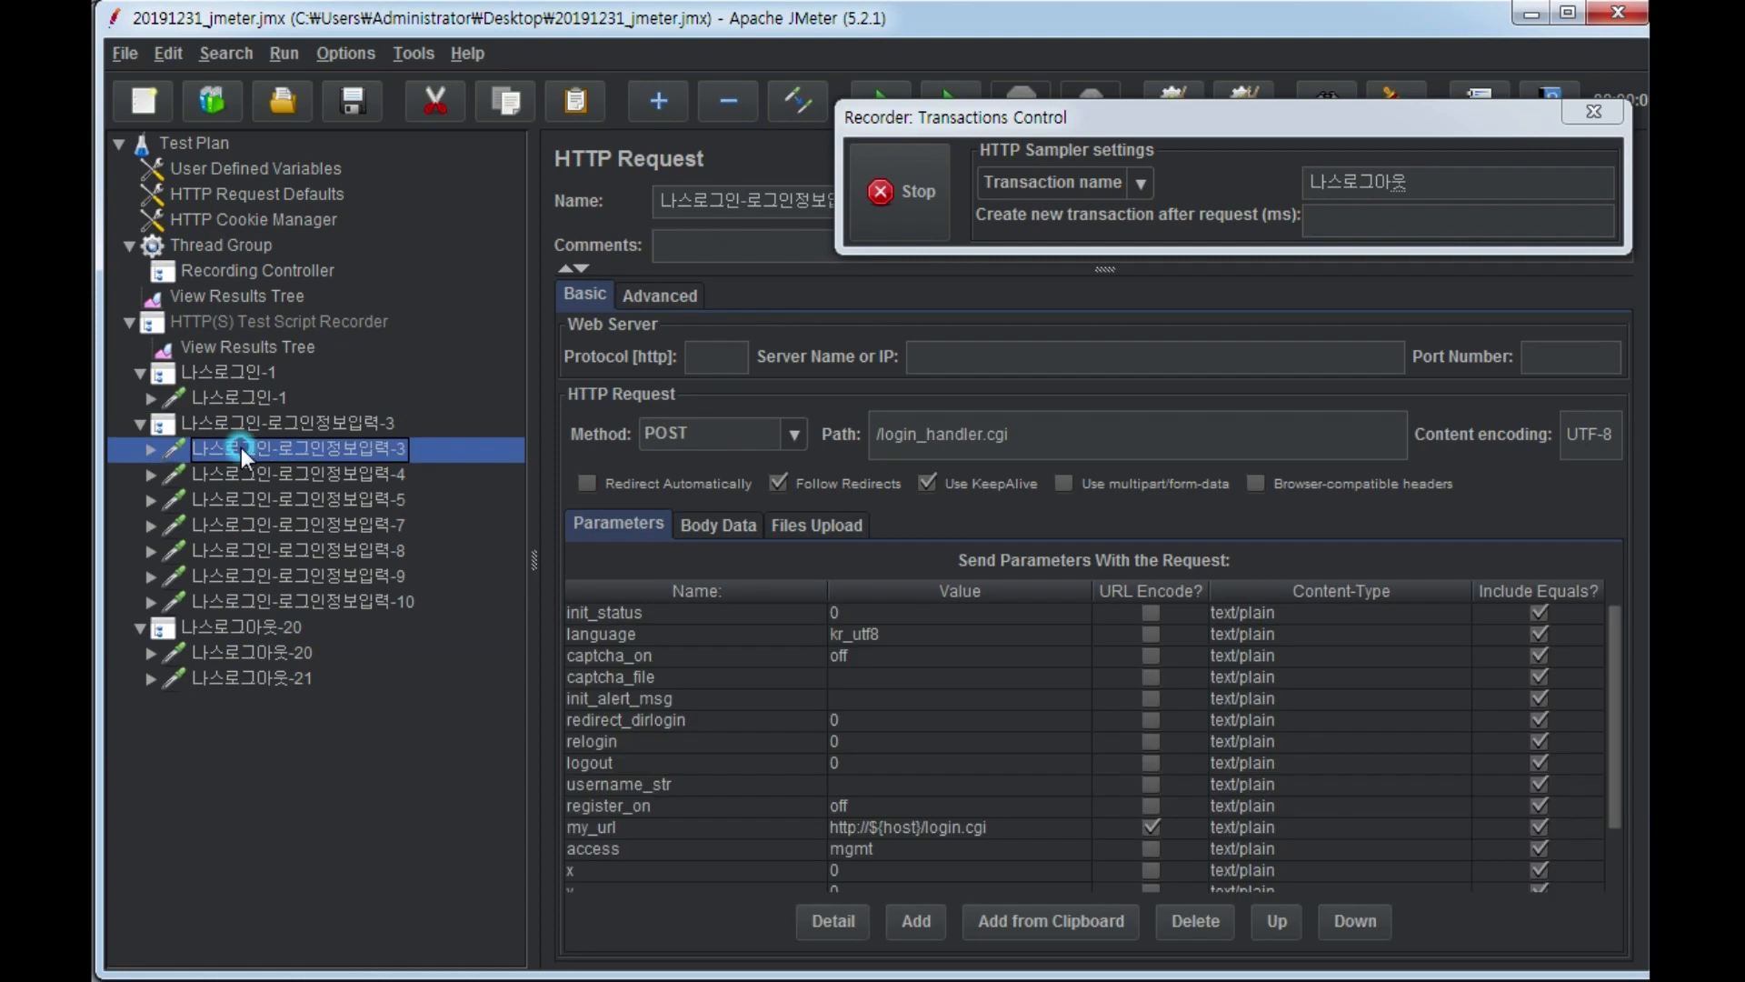
left_click(232, 652)
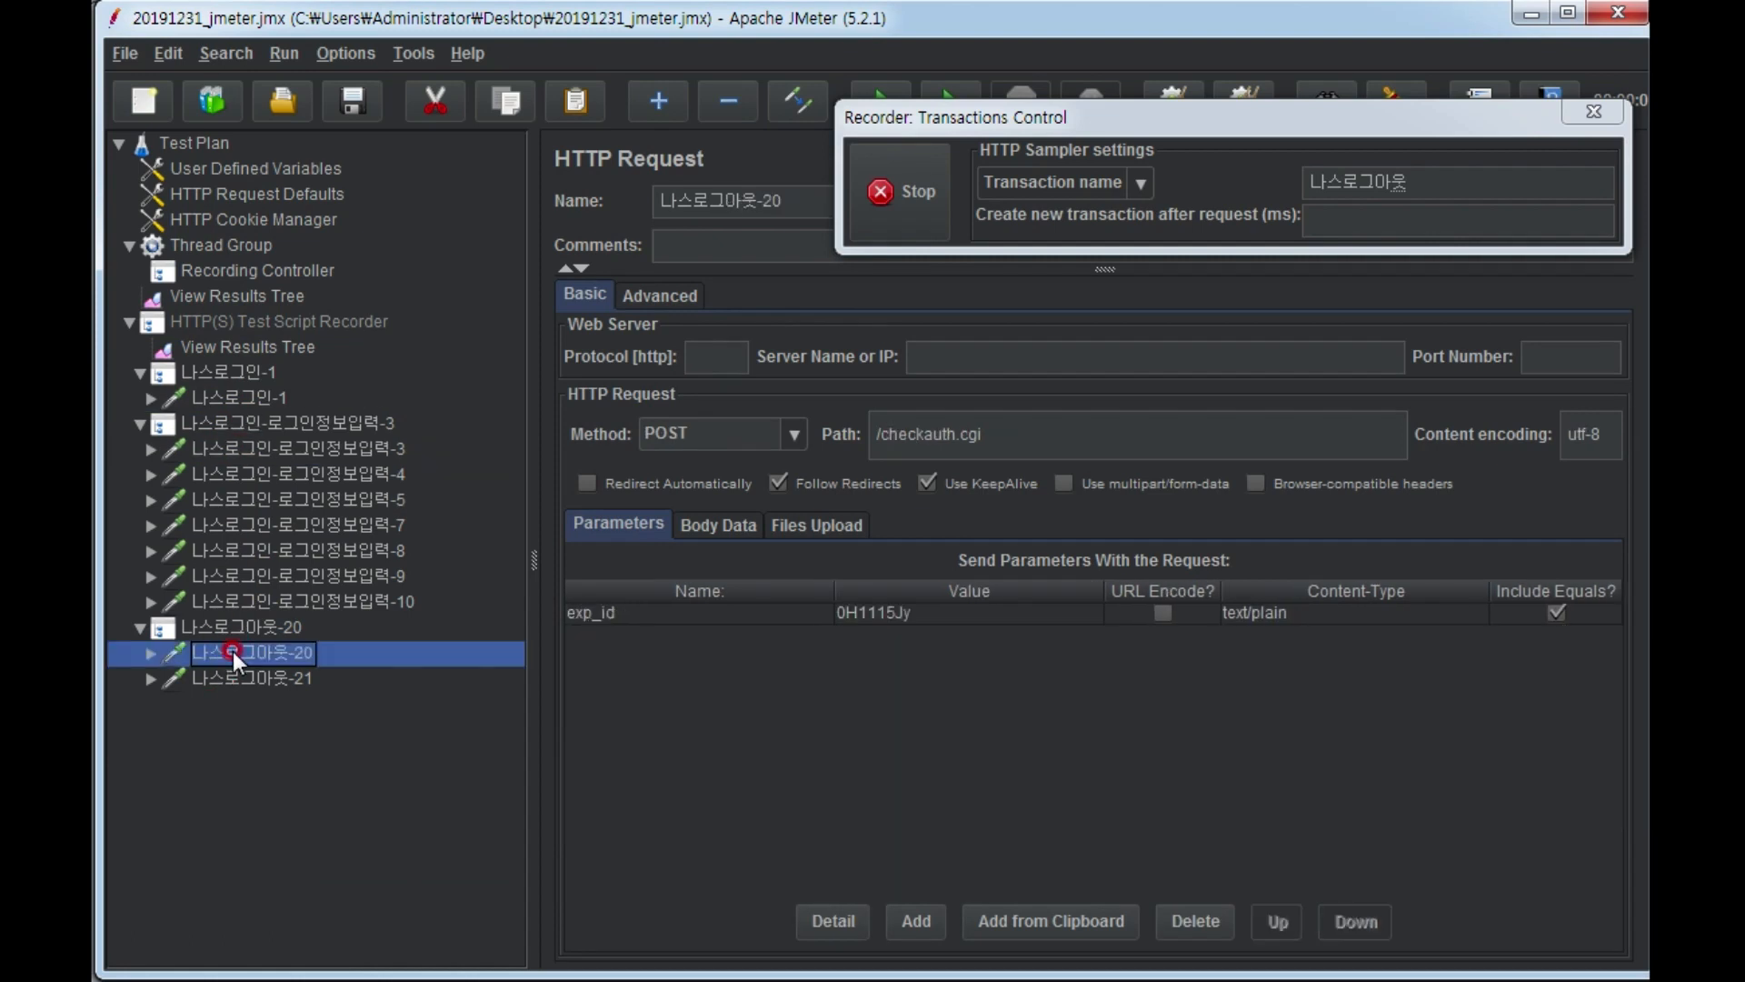
left_click(238, 678)
left_click(258, 661)
left_click(258, 673)
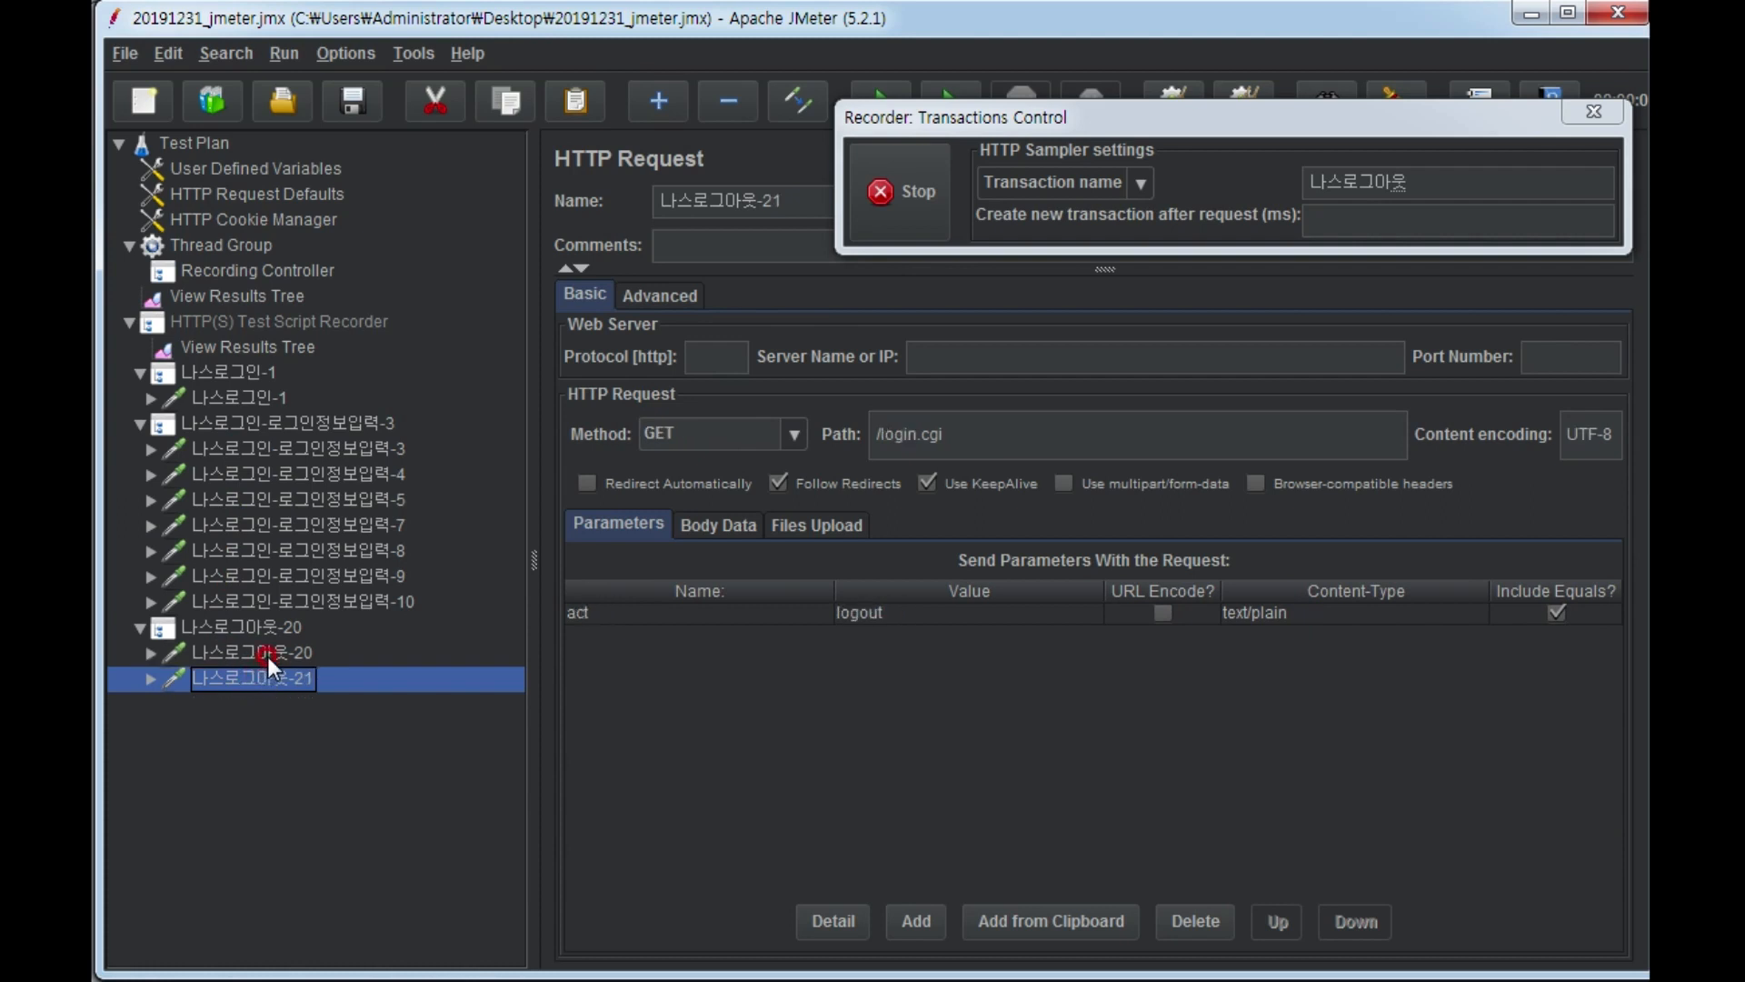
left_click(273, 647)
Select the HTTP requests 나스로그아웃-21, 나스로그인-로그인정보입력-3 and 나스로그인-1 together in the test plan tree.
left_click(272, 678)
left_click(297, 451, "ctrl")
left_click(262, 382, "ctrl")
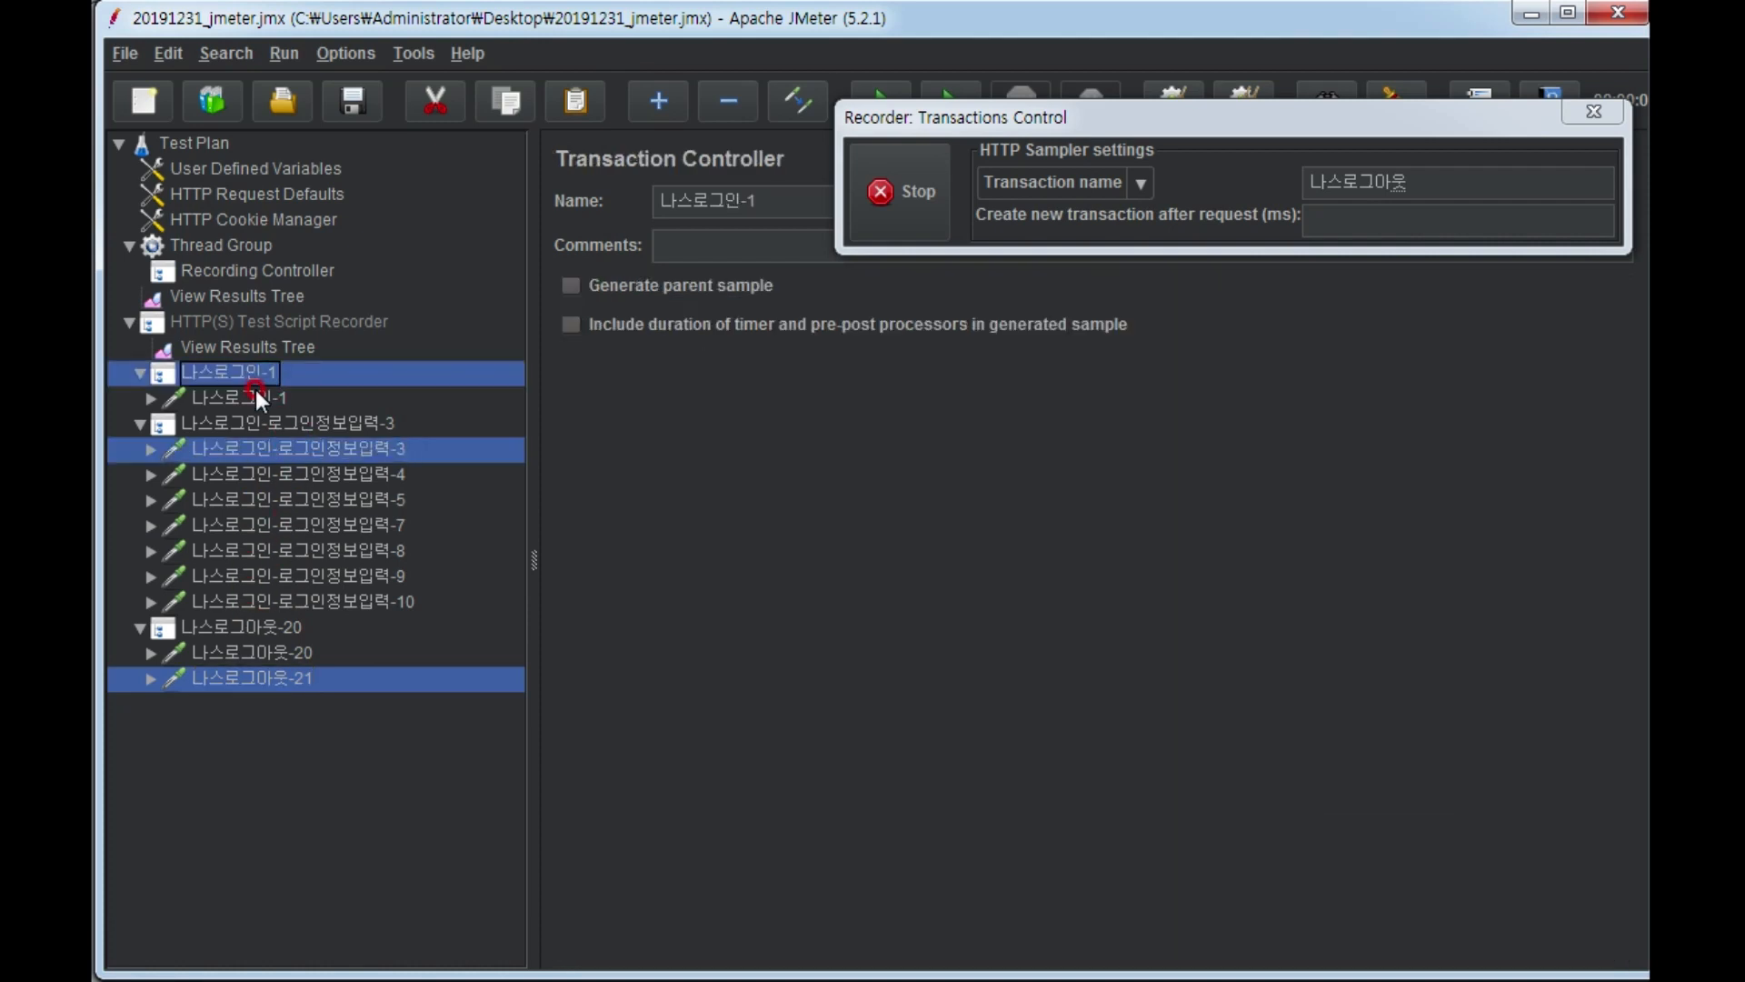
left_click(249, 371, "ctrl")
left_click(249, 394, "ctrl")
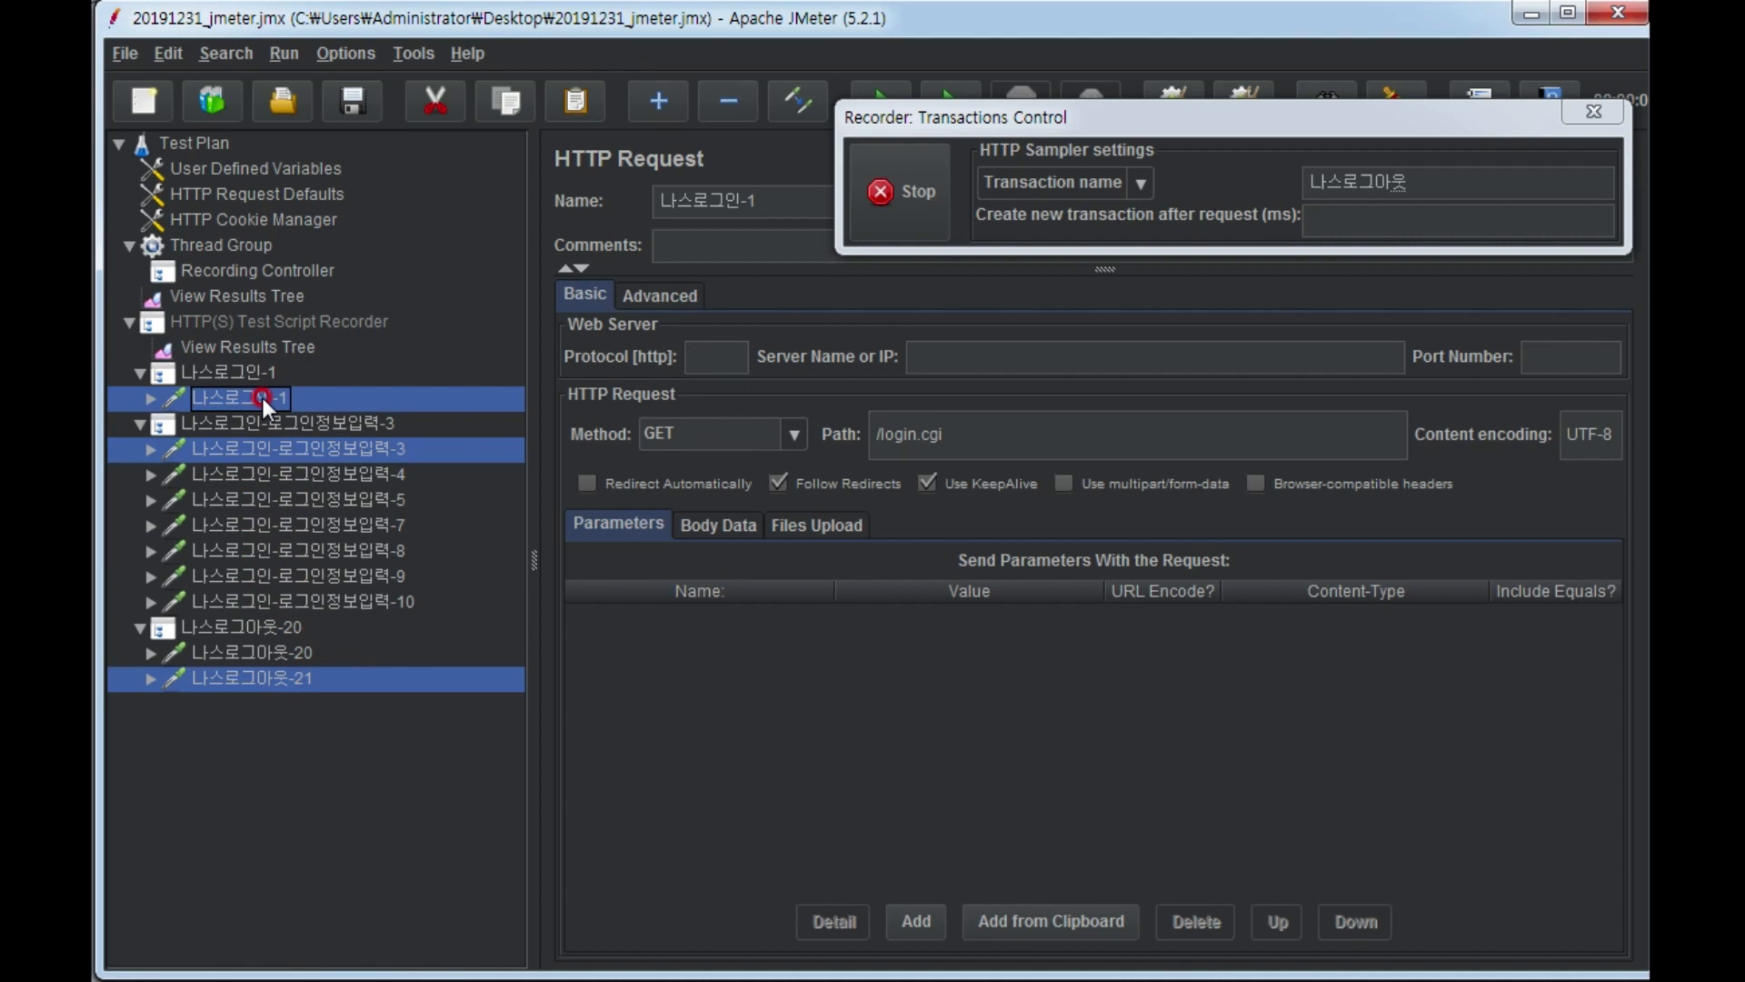
mouse_move(262, 394)
left_mouse_down()
mouse_move(245, 287)
mouse_move(246, 396)
left_mouse_up()
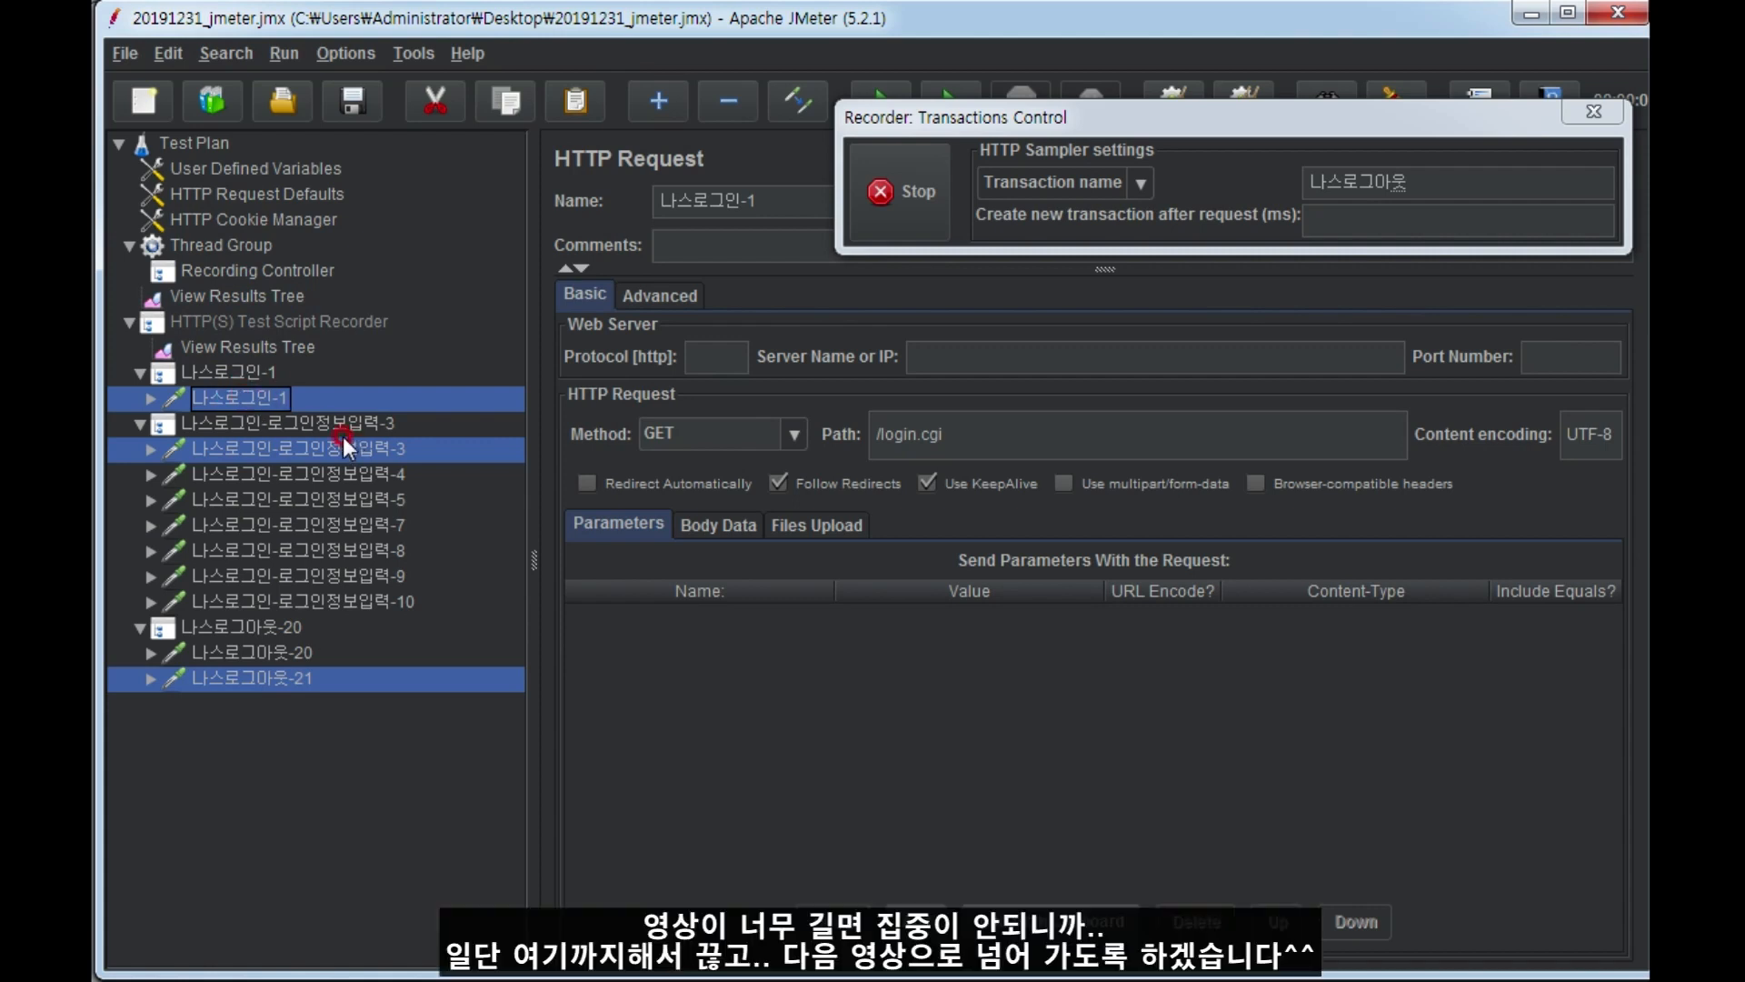
Stop the HTTP(S) test script recording.
left_click(914, 194)
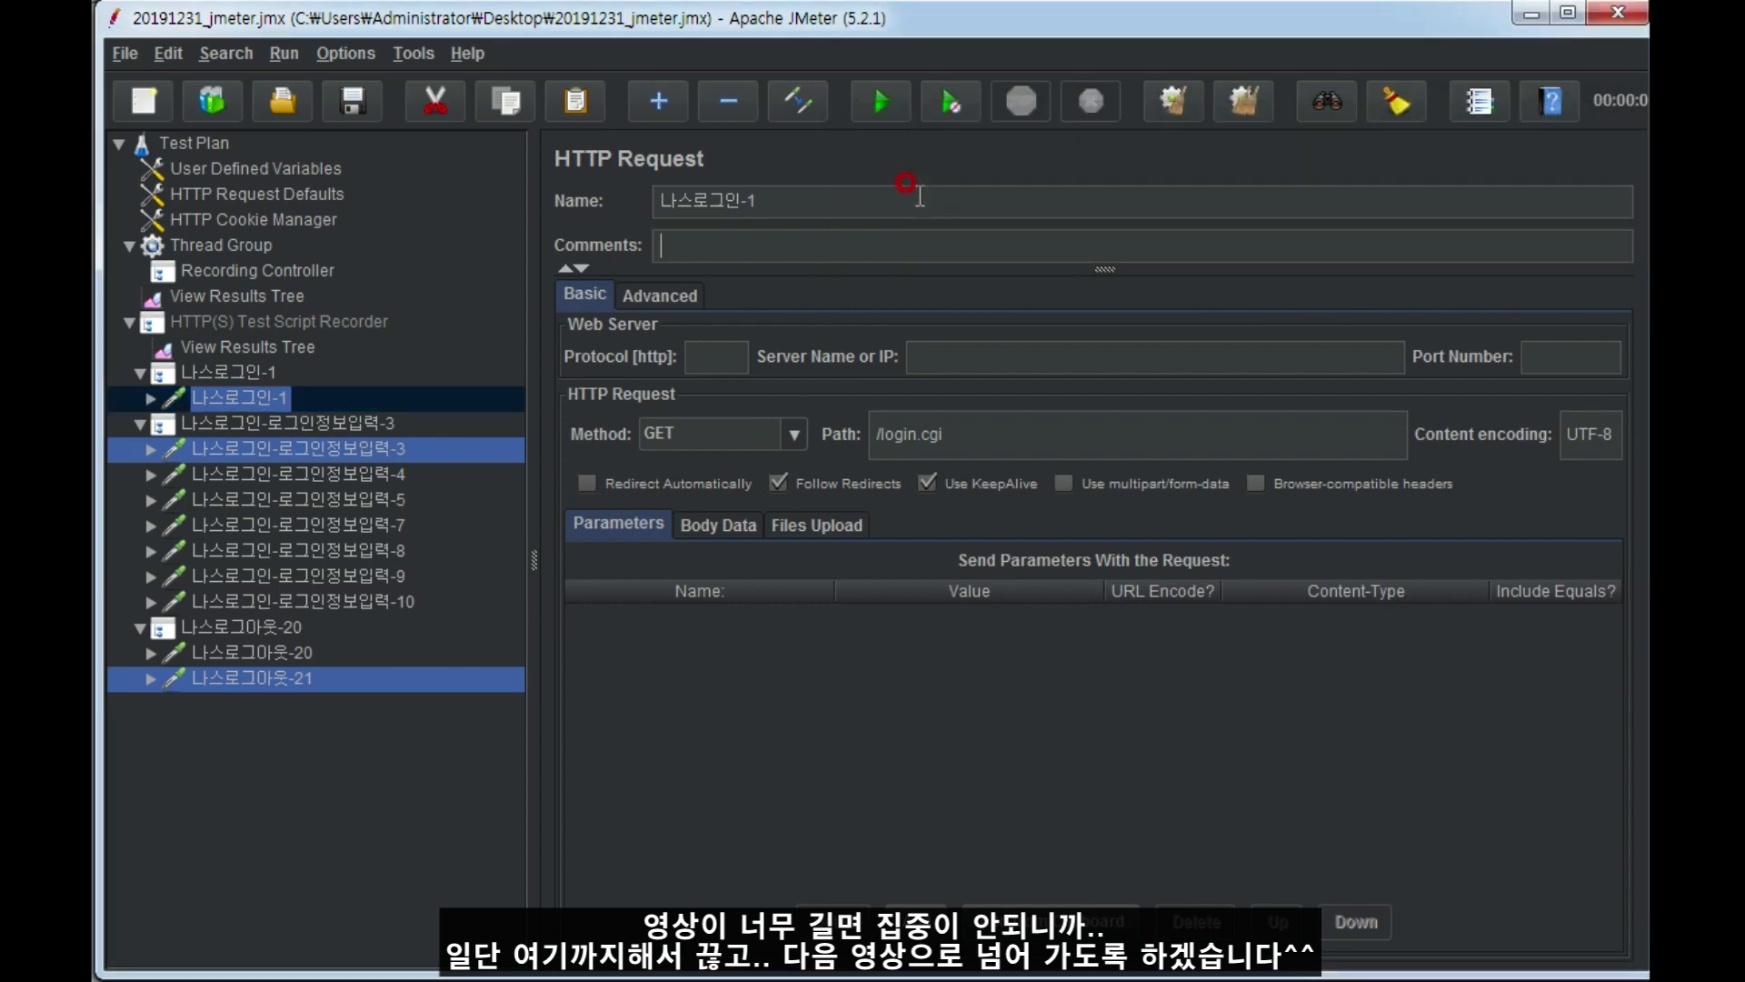